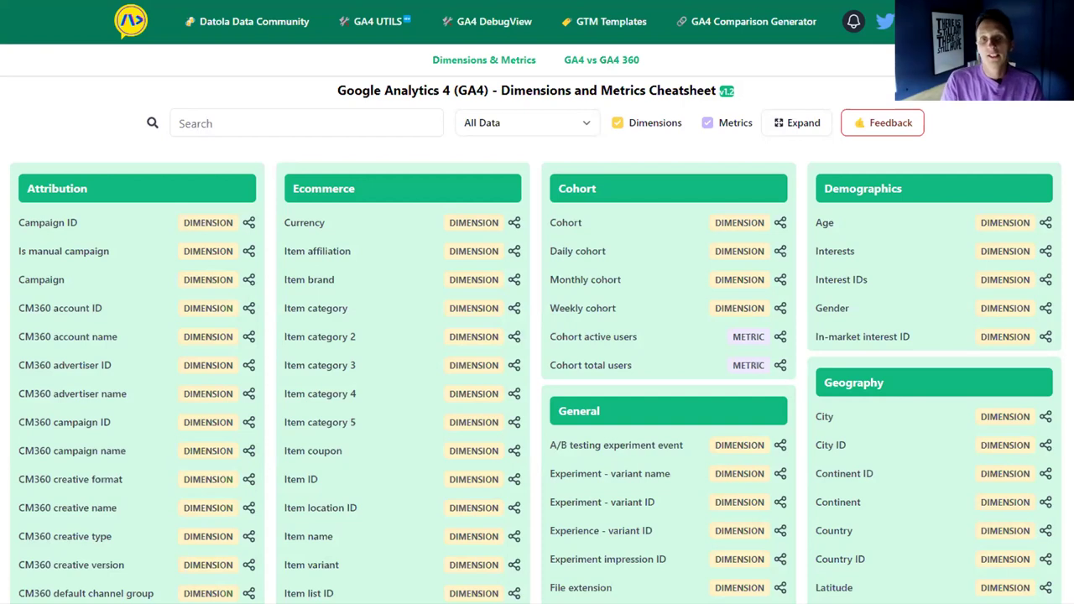
Step: Switch to Google Analytics and open the Traffic acquisition report under Acquisition in the Life cycle reports
key(alt+Tab)
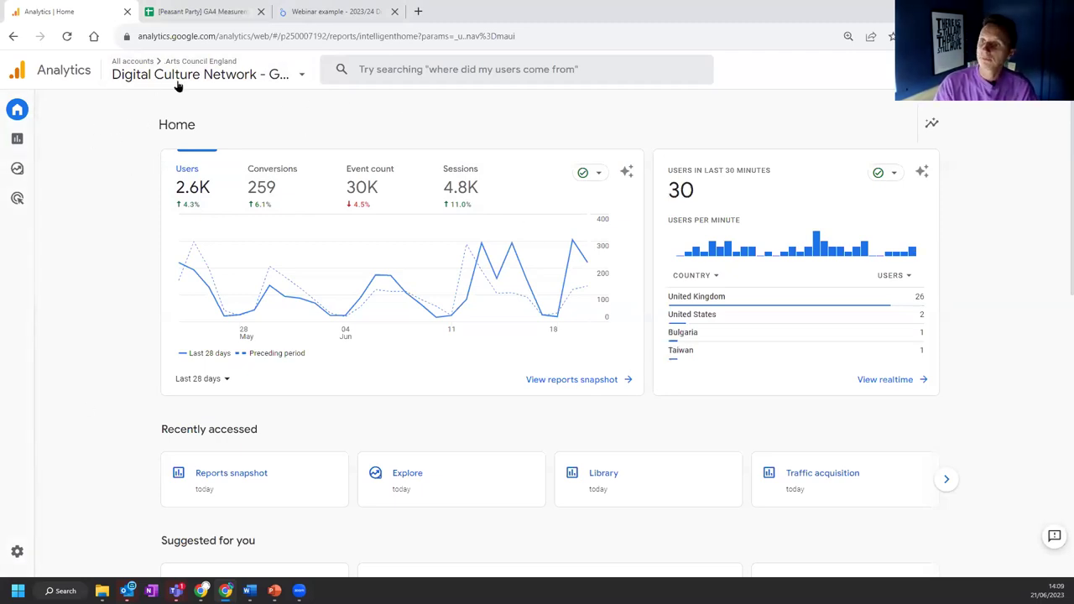
mouse_move(10, 134)
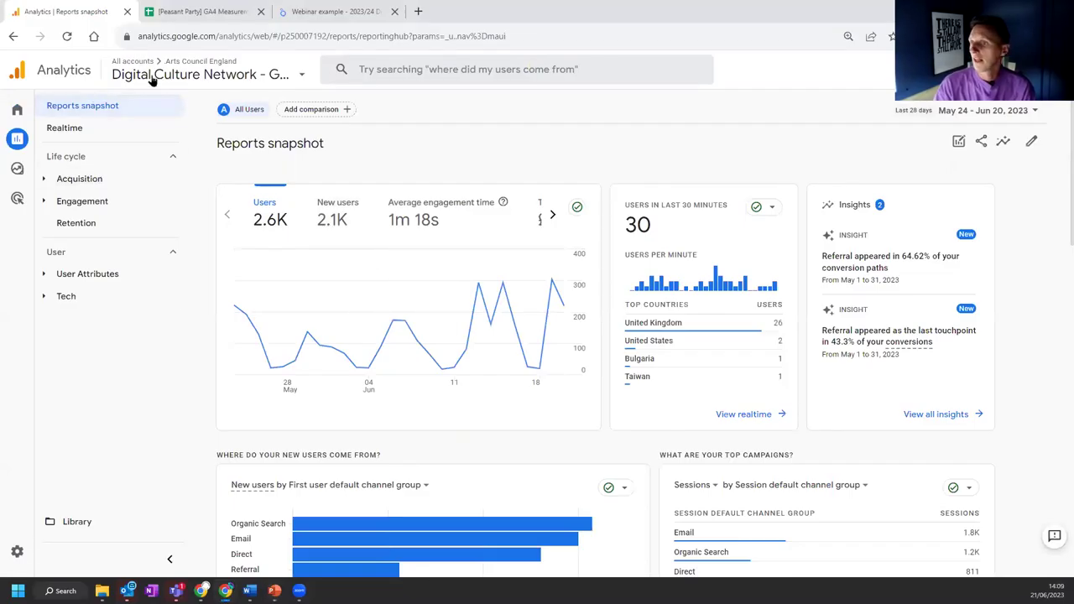
click(45, 179)
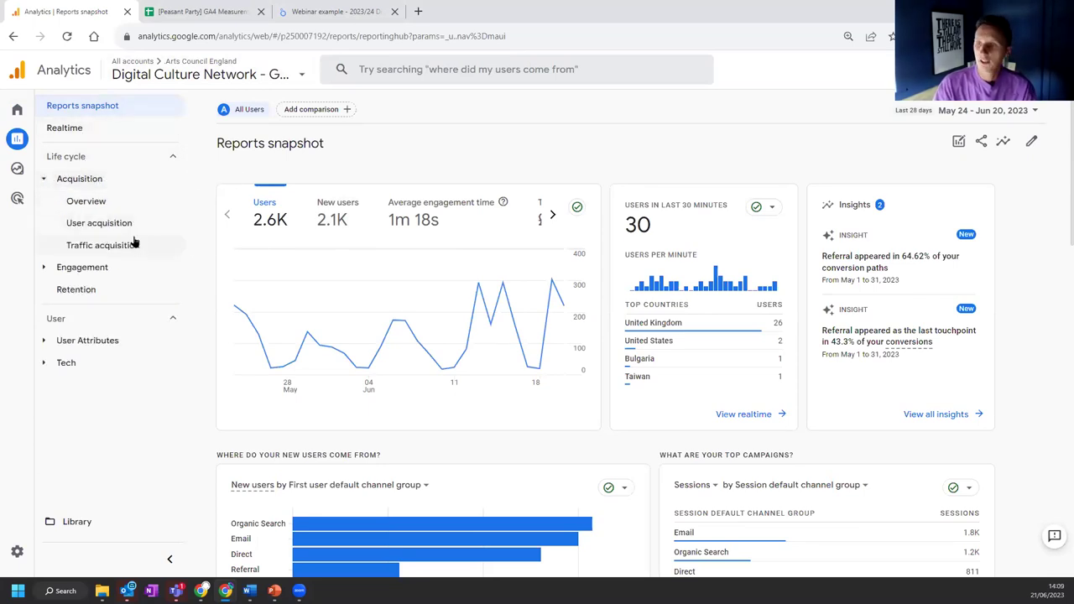
key(ctrl+plus)
key(ctrl+plus)
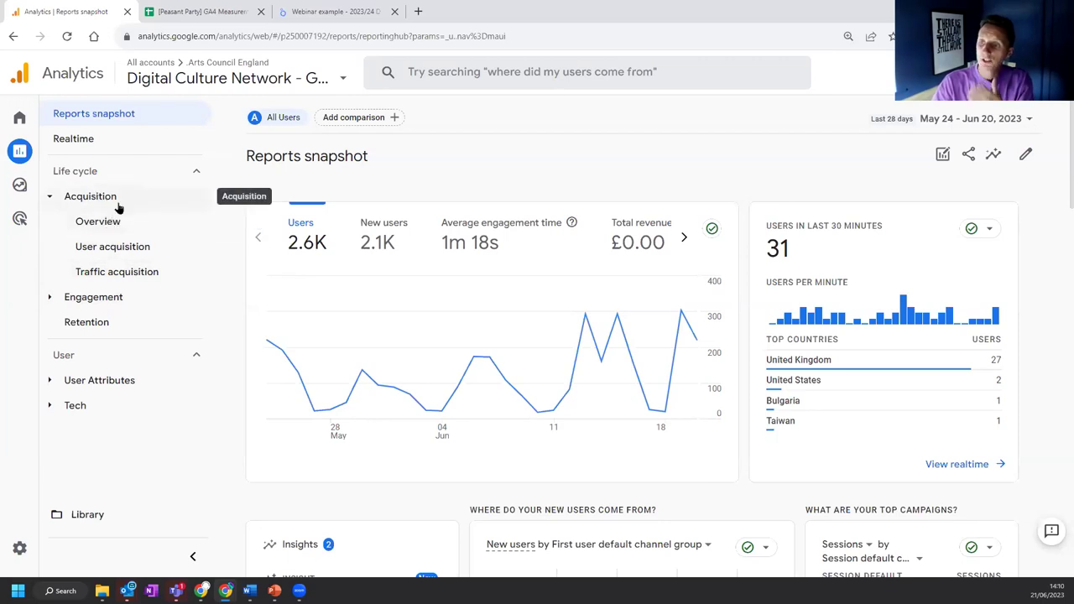
click(138, 279)
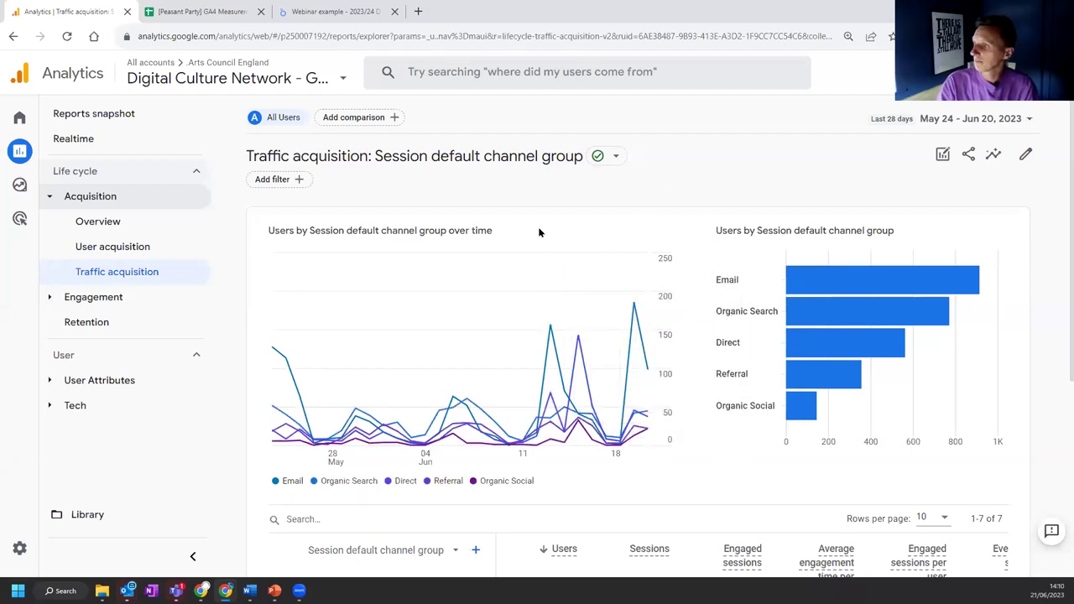
Step: Examine each traffic channel in the Session default channel group table, including Email, Organic Search, Direct, Referral, Organic Social, Organic Video and Unassigned
scroll(538, 227, down, 3)
scroll(394, 209, down, 2)
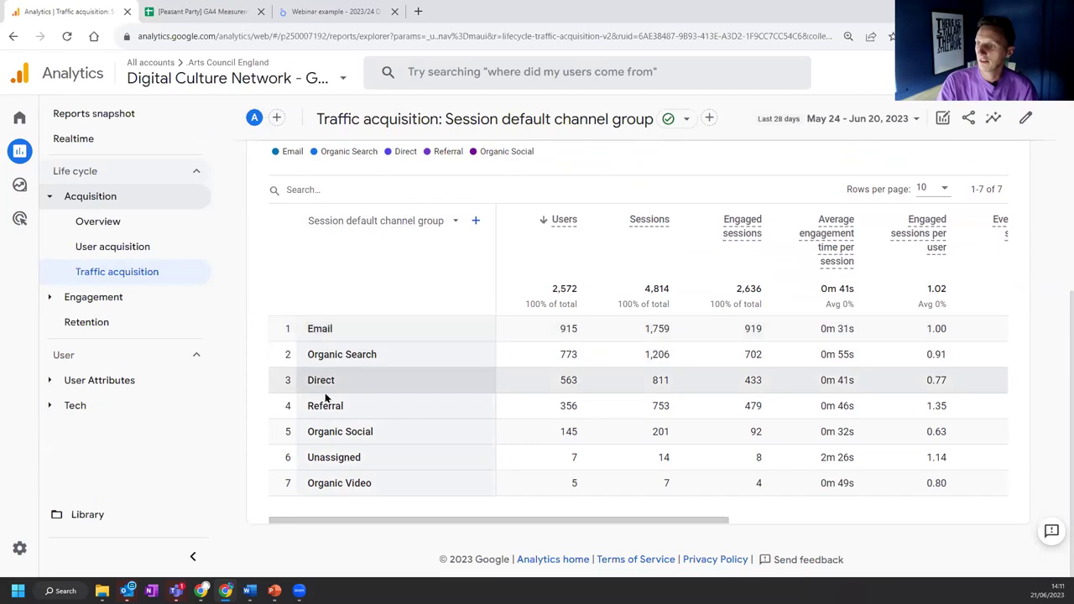
double_click(329, 328)
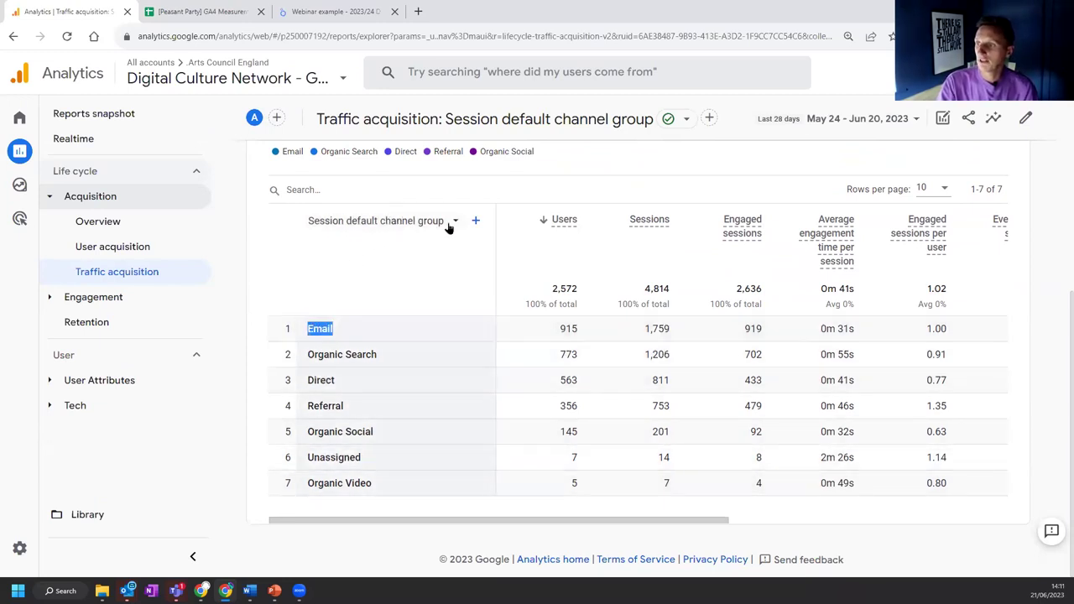
click(339, 328)
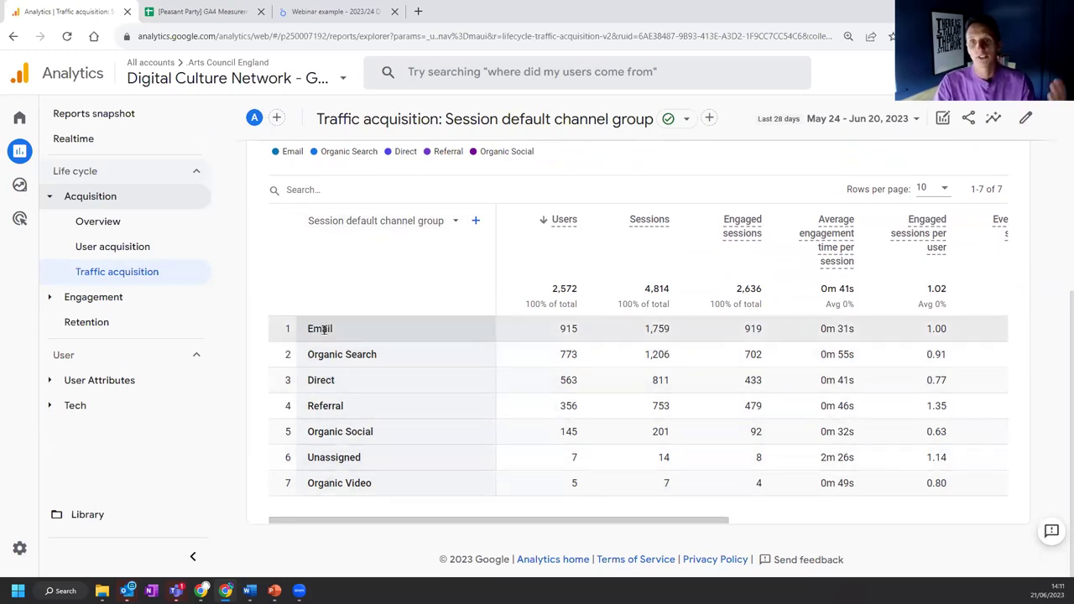
drag(383, 353, 307, 361)
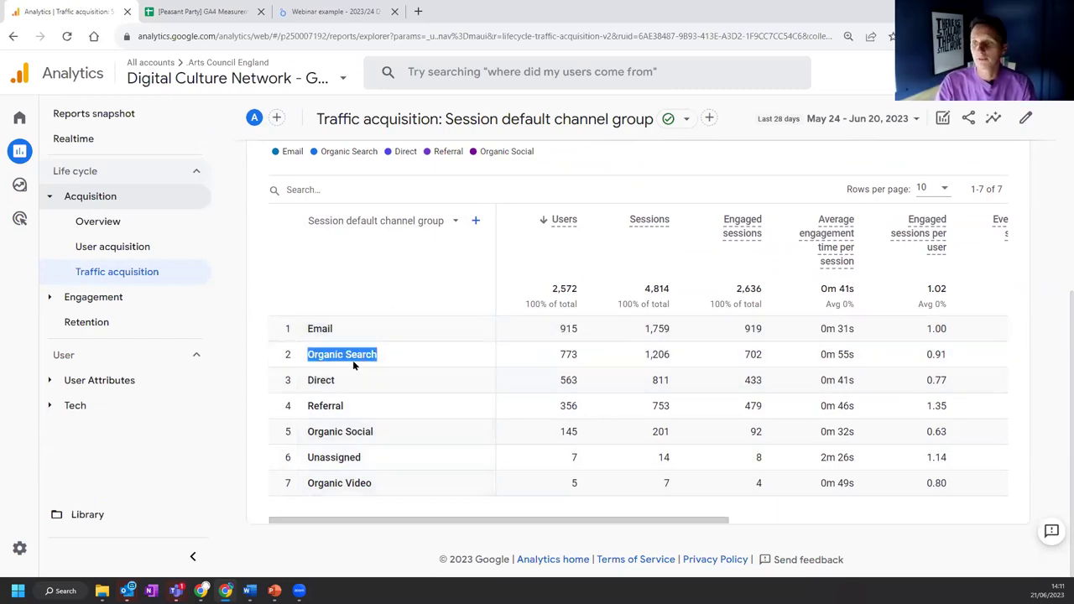
click(354, 387)
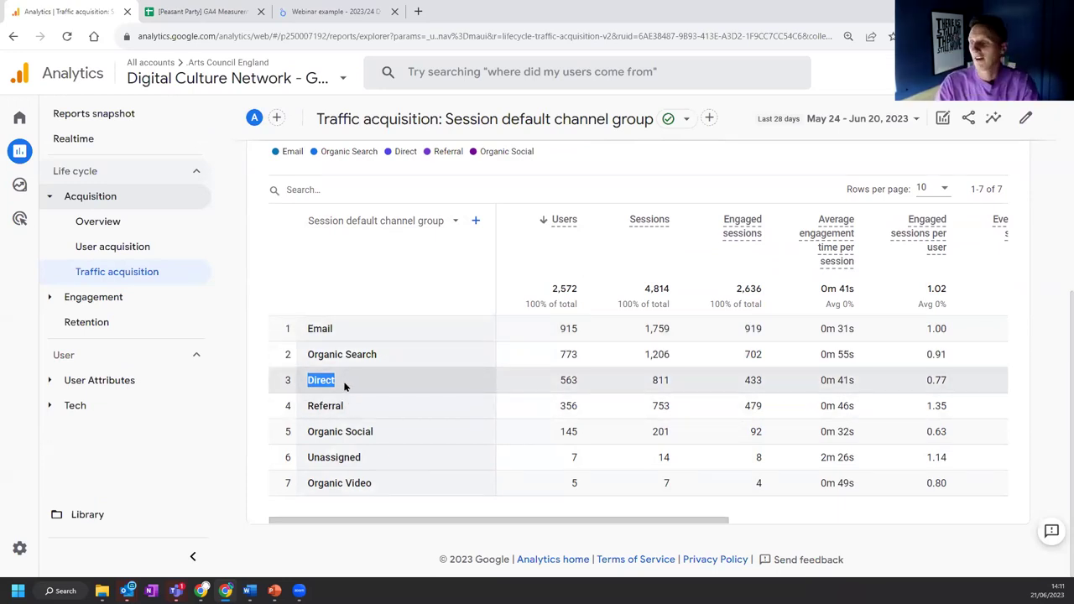
double_click(307, 407)
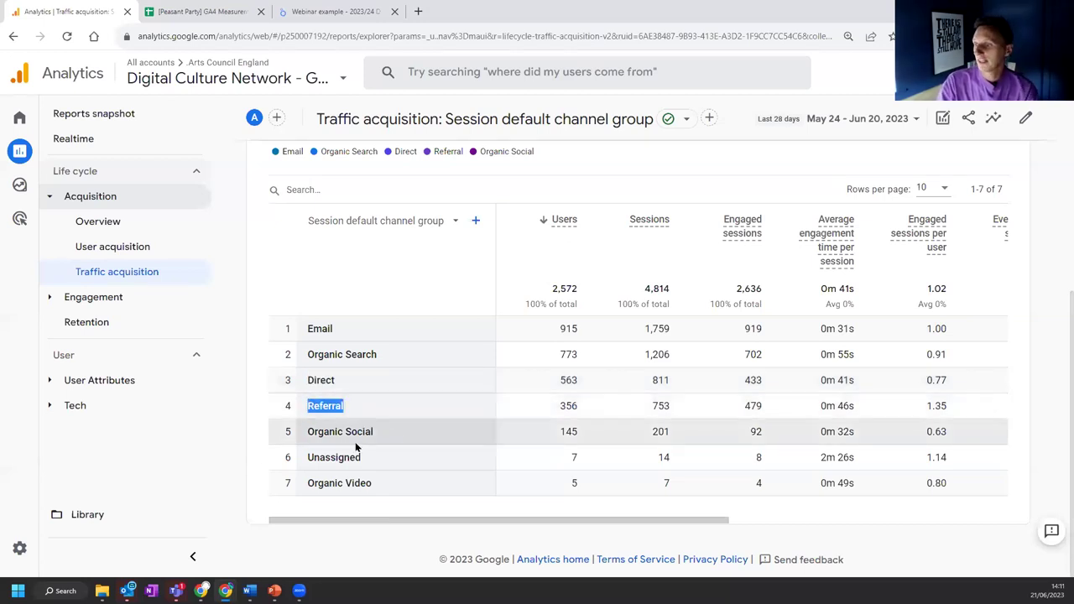
drag(309, 433, 375, 436)
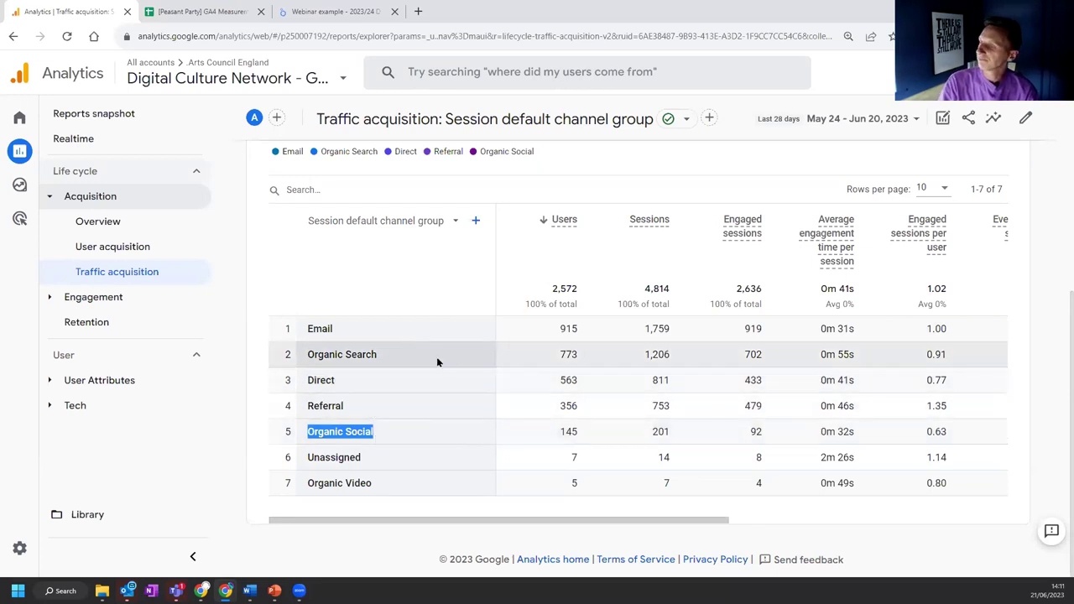
drag(310, 483, 373, 484)
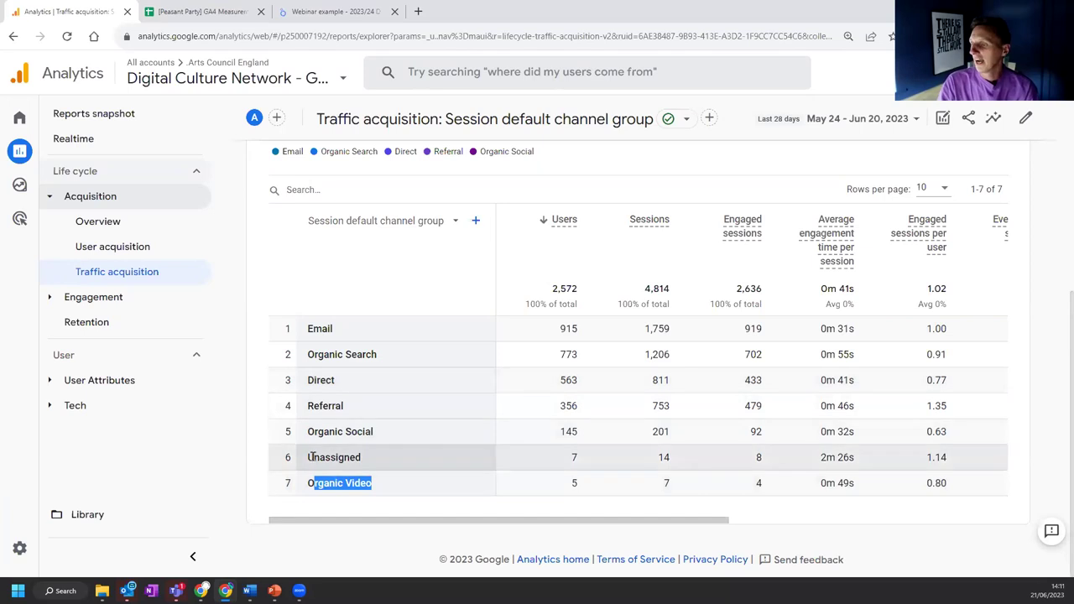
drag(307, 461, 363, 460)
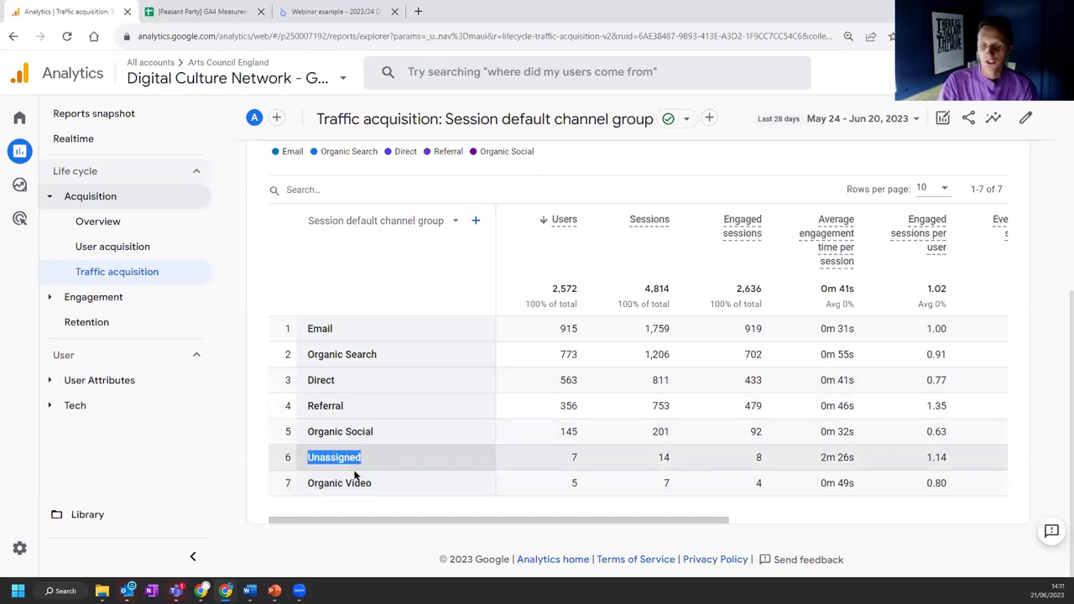
key(ctrl+plus)
scroll(453, 537, down, 1)
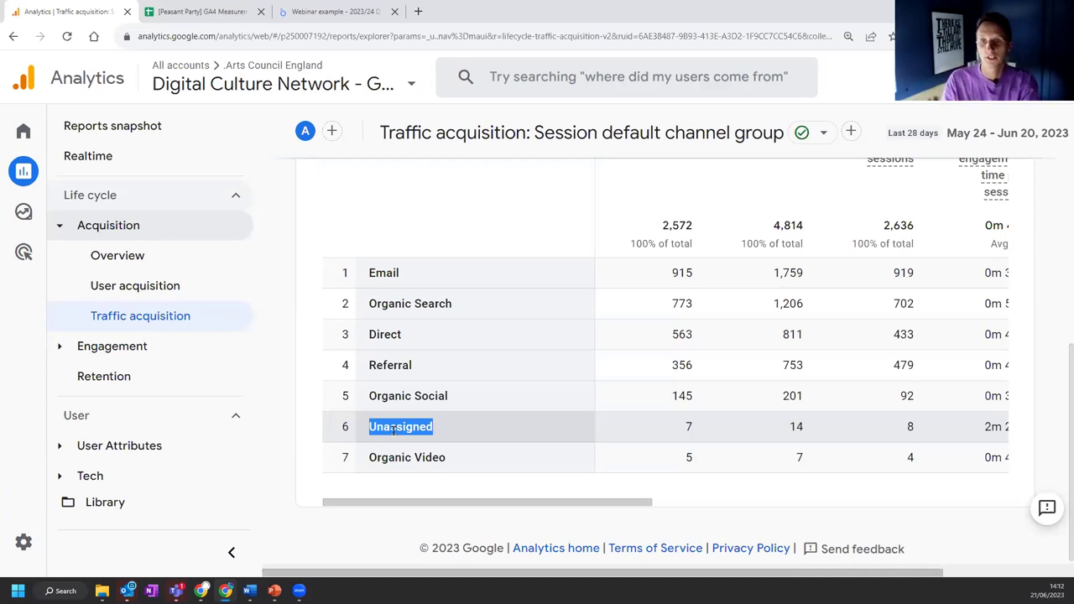
click(434, 425)
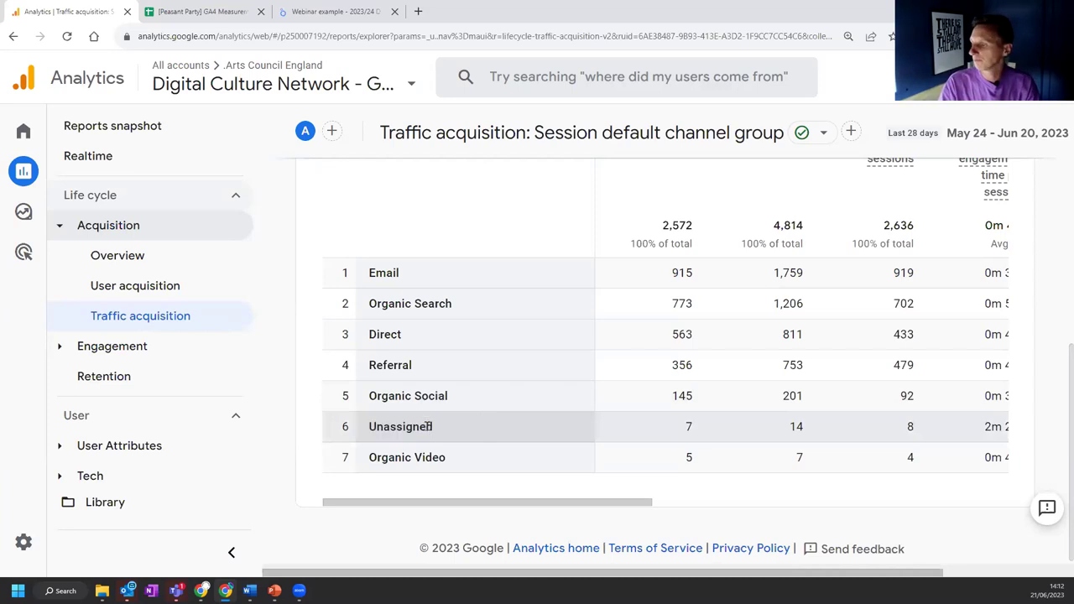
Step: Change the table's primary dimension to Session source / medium
scroll(428, 426, up, 1)
scroll(470, 344, up, 2)
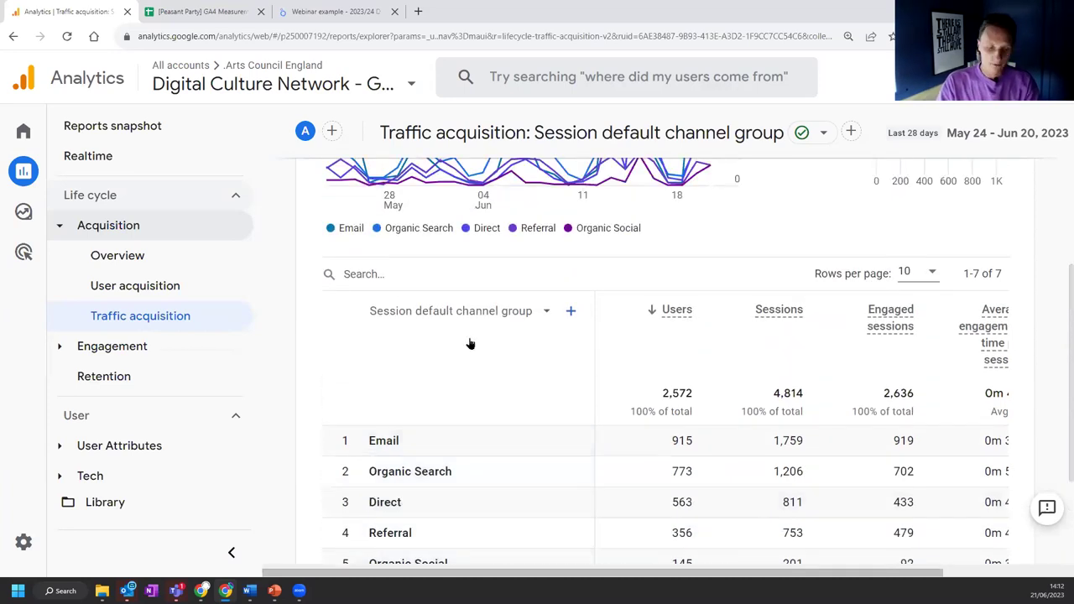
scroll(470, 344, down, 1)
key(ctrl+minus)
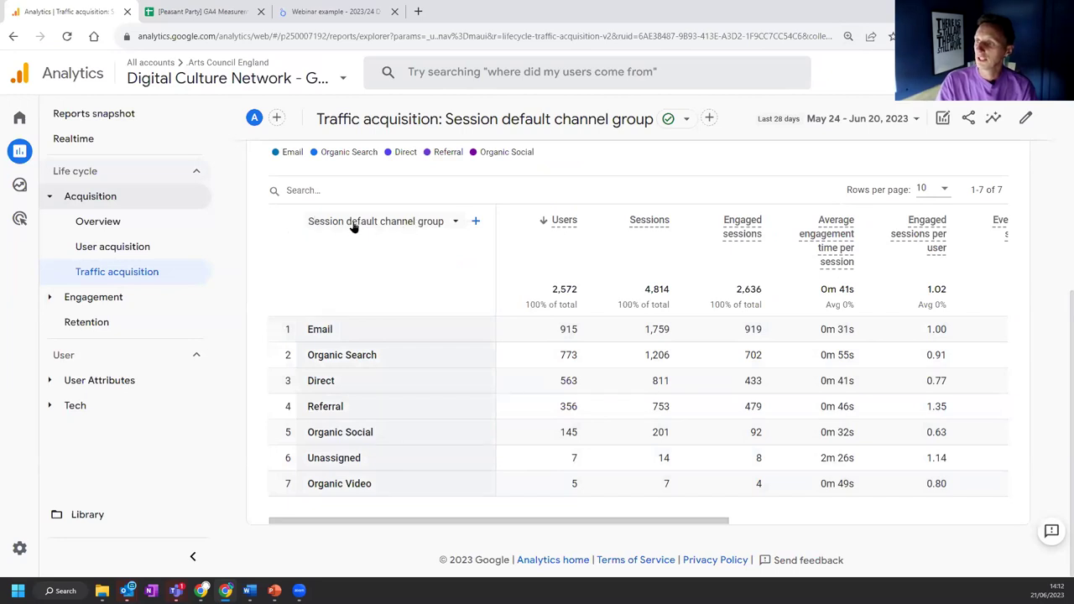
click(452, 223)
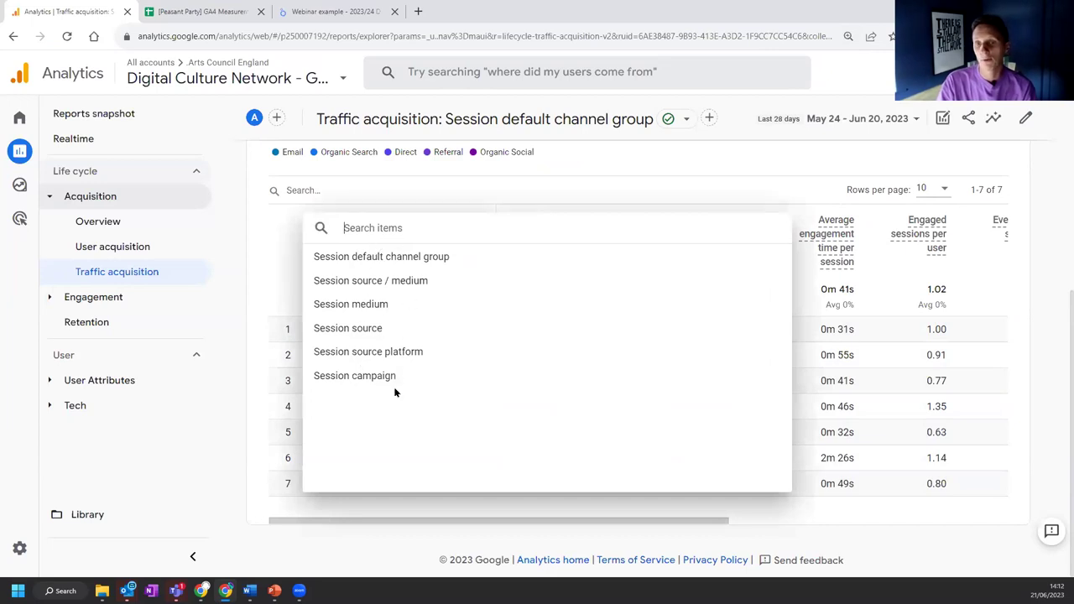
click(355, 282)
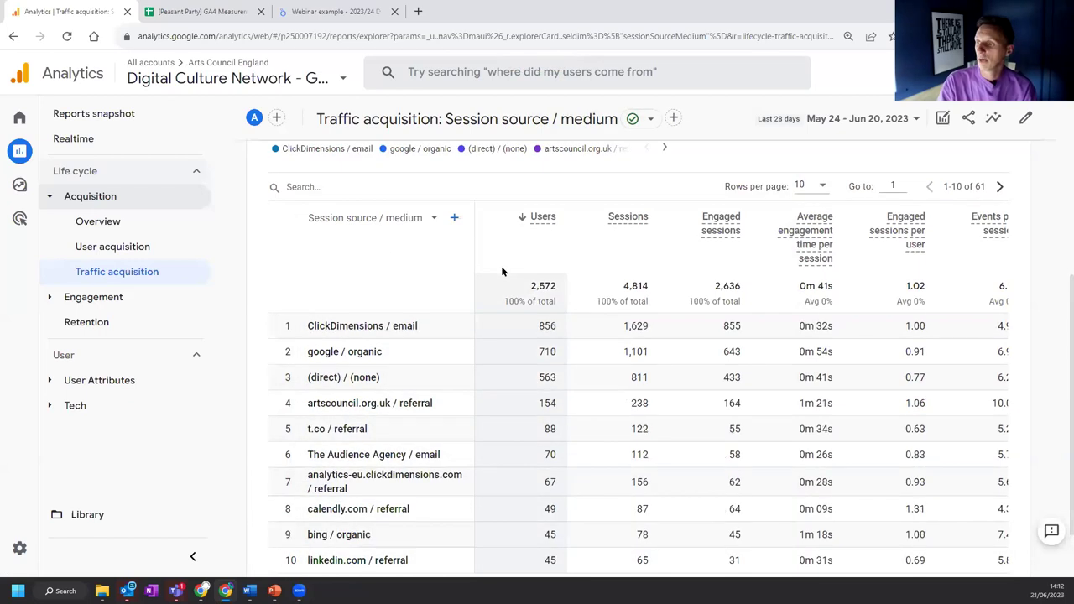
Step: Examine the source / medium rows, including ClickDimensions / email and t.co / referral, and bring up the table's available primary dimensions
scroll(347, 271, down, 1)
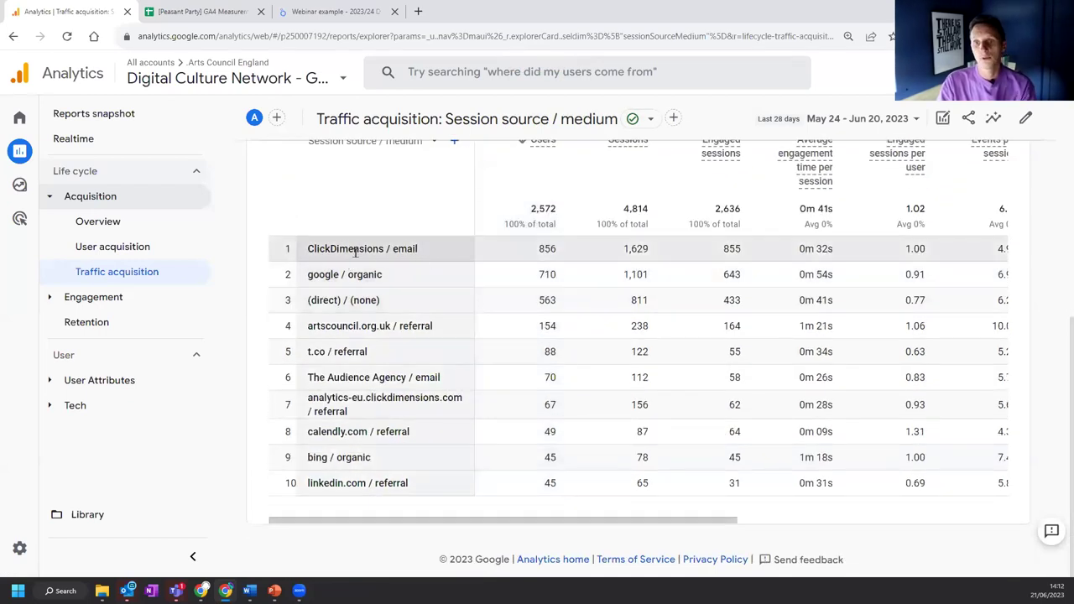
scroll(390, 184, up, 1)
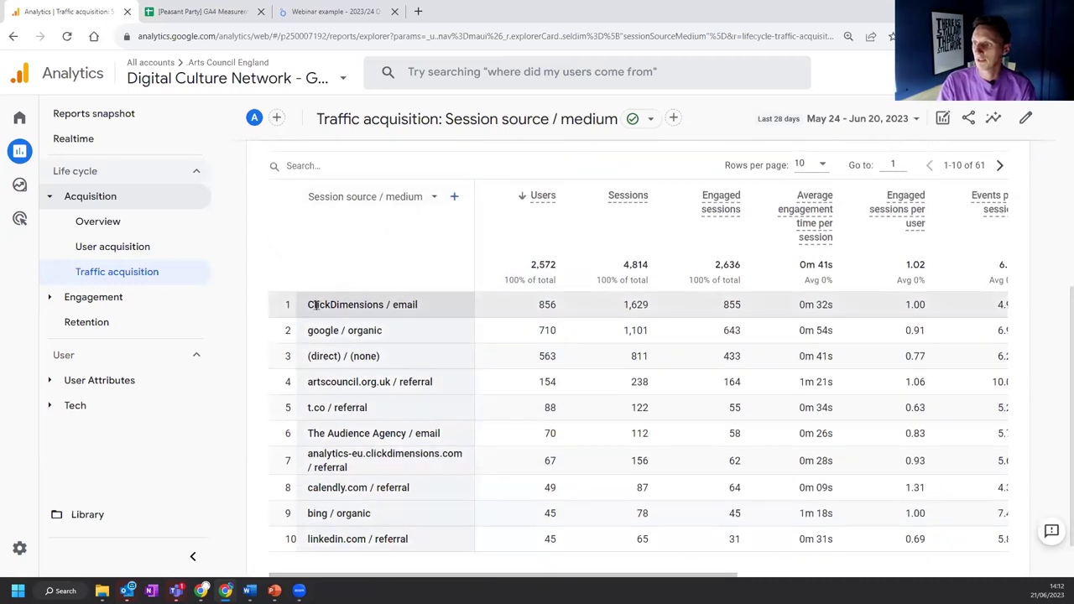
drag(307, 304, 384, 304)
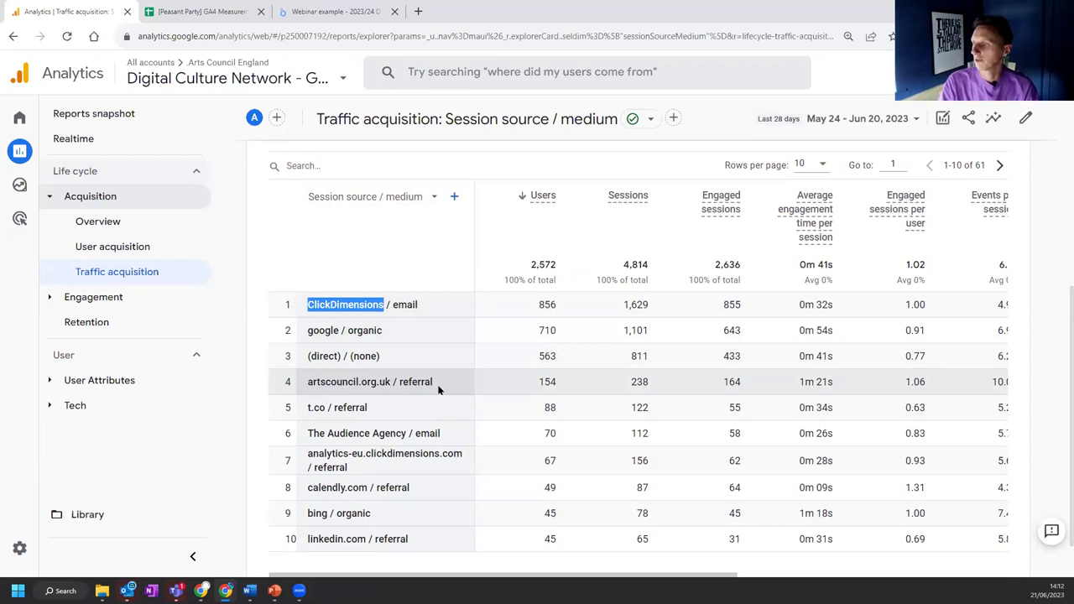
drag(326, 408, 309, 411)
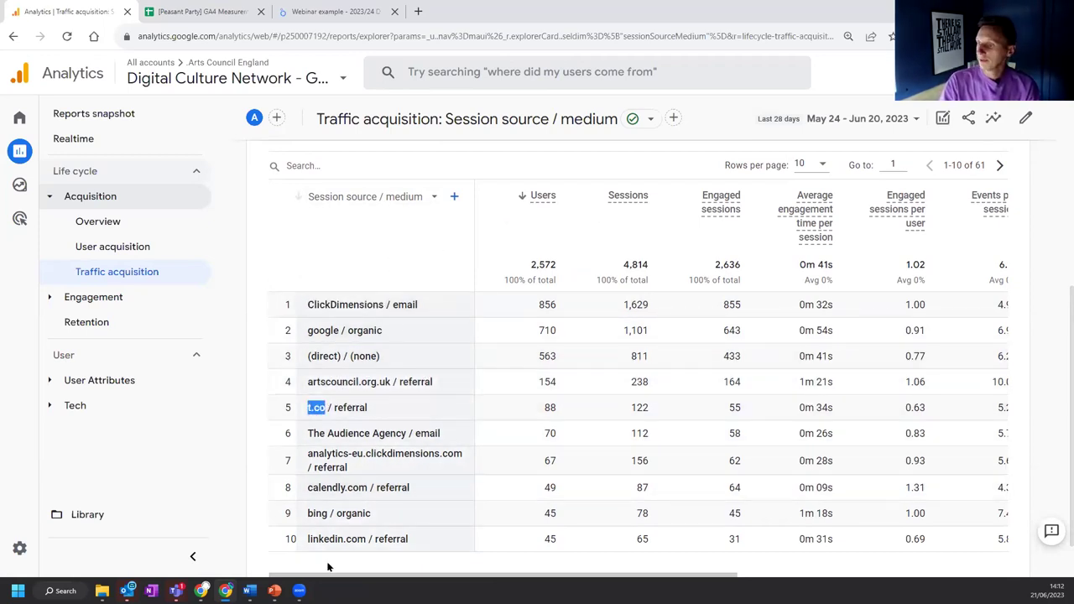
click(363, 200)
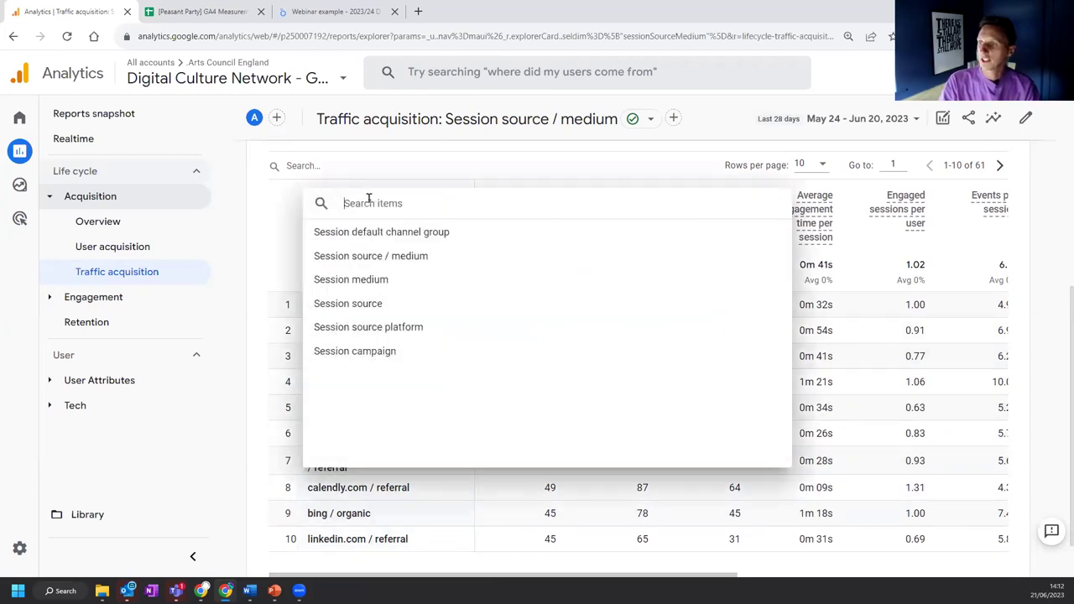
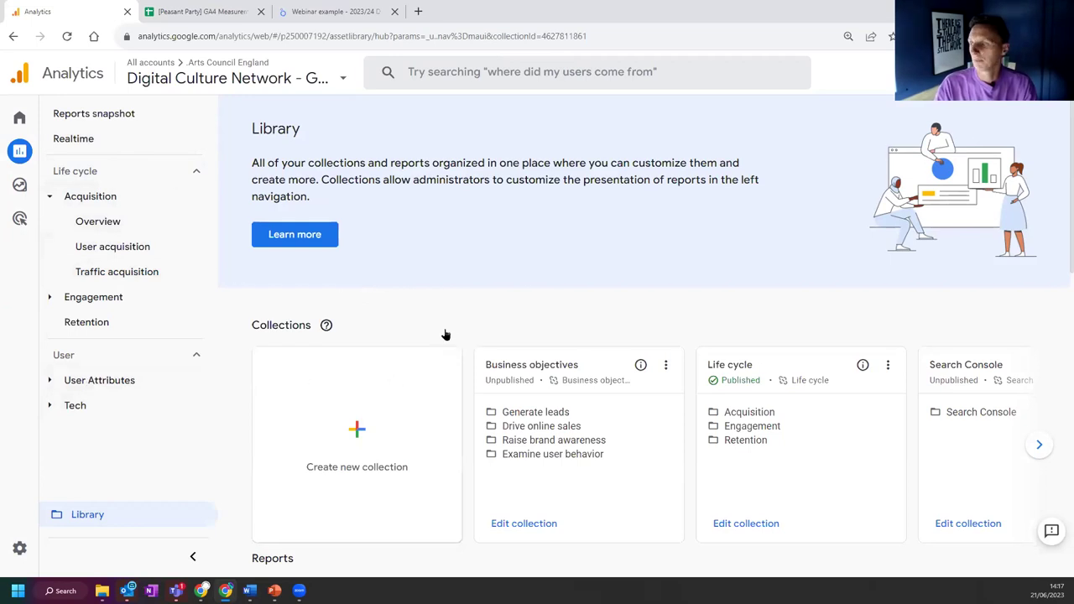
Step: Examine the Library's collections and reports list, comparing the Life cycle collection's Acquisition and Engagement topics with the report navigation
scroll(443, 333, down, 3)
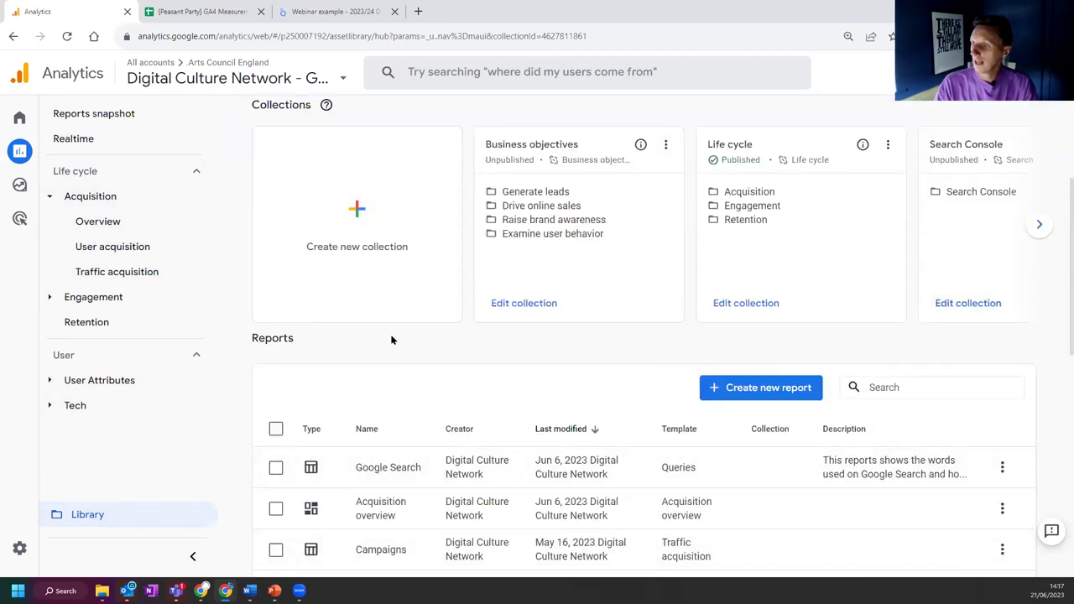
scroll(391, 340, down, 2)
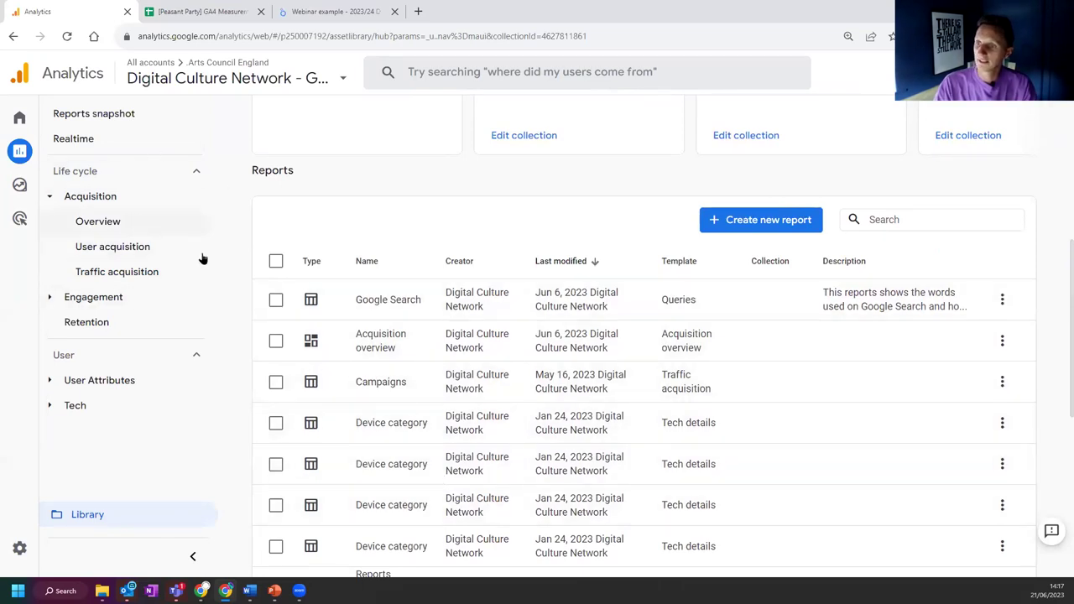
scroll(433, 269, up, 2)
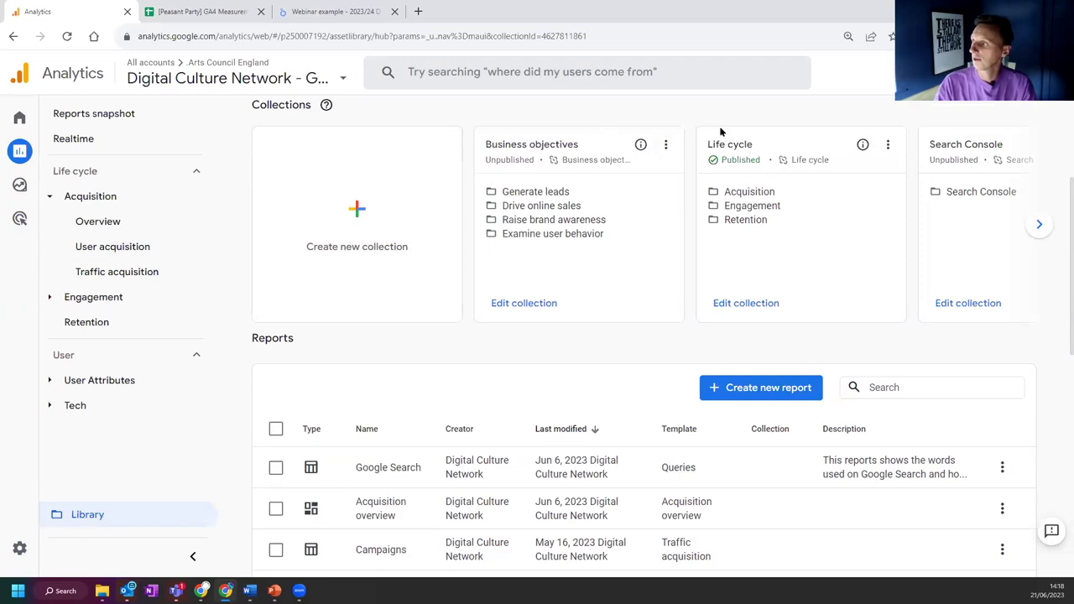
drag(709, 141, 766, 146)
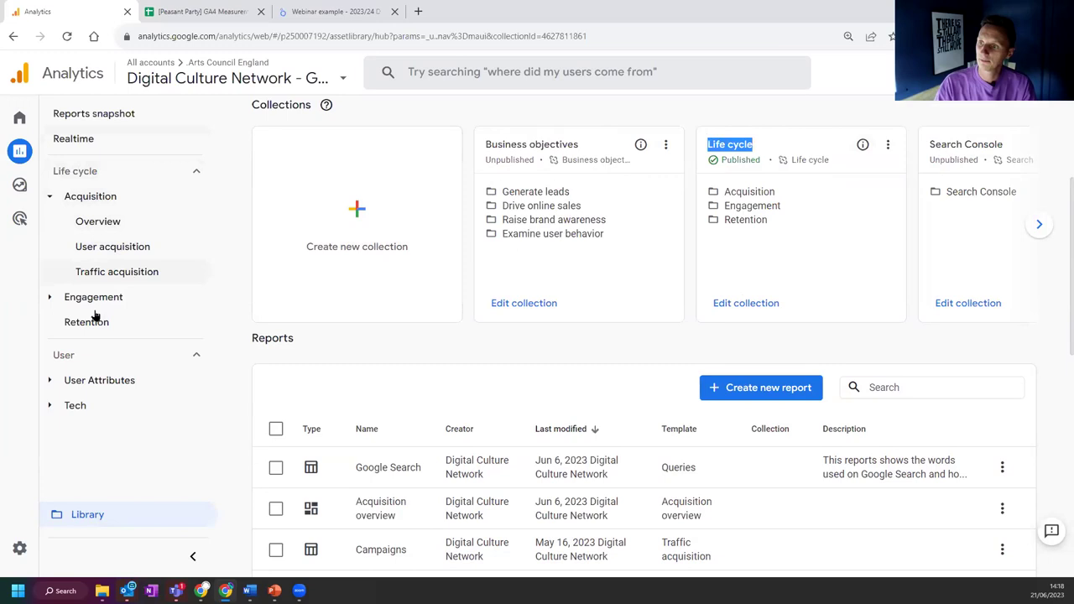
drag(724, 192, 776, 195)
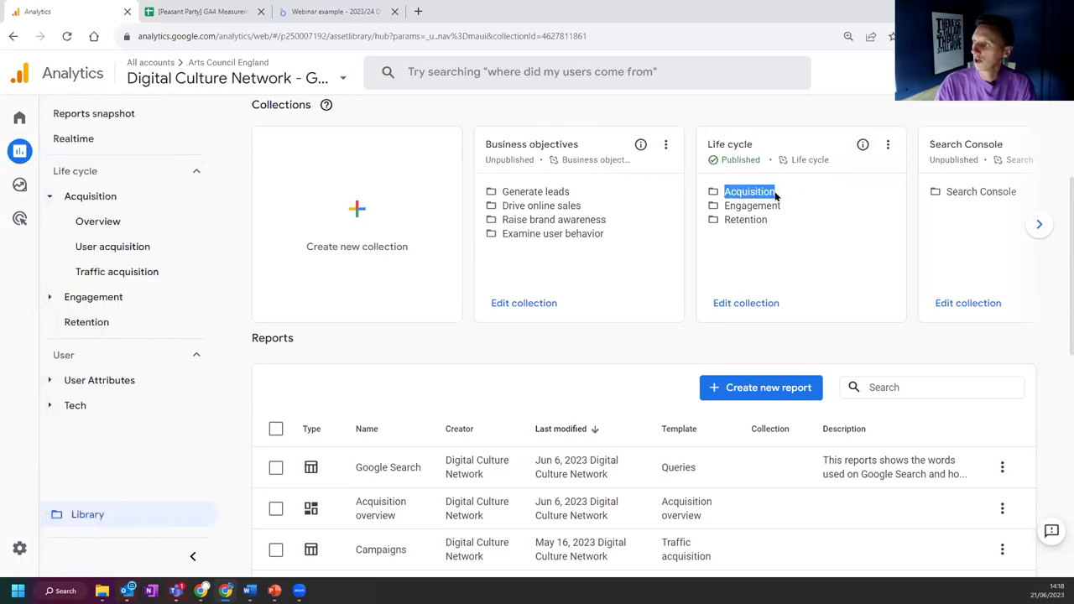
click(744, 203)
double_click(744, 206)
click(744, 206)
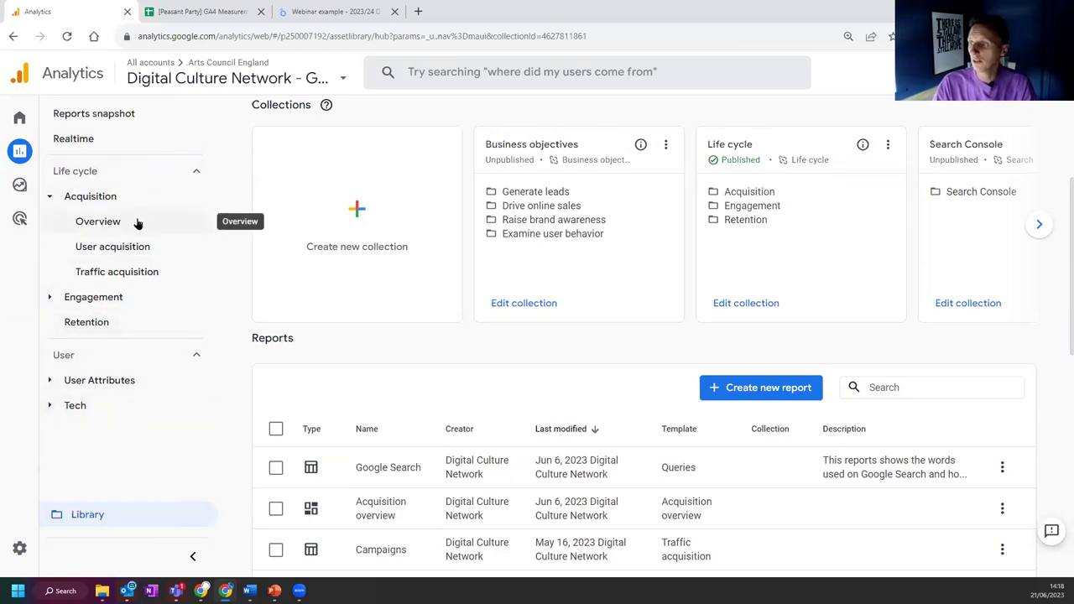
scroll(724, 388, down, 2)
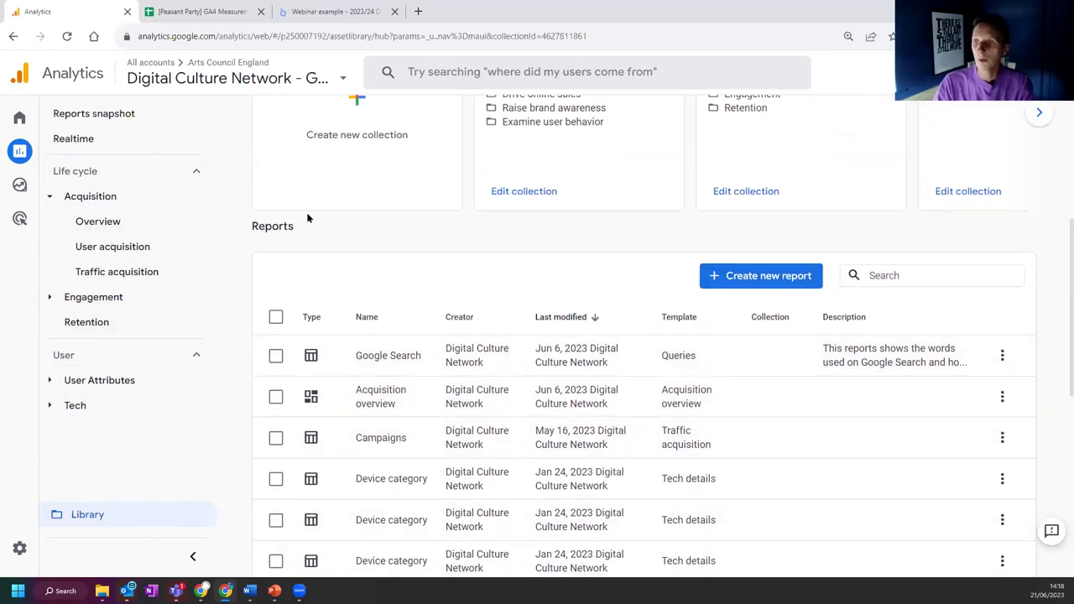
Step: Open the Traffic acquisition report for customization
click(117, 273)
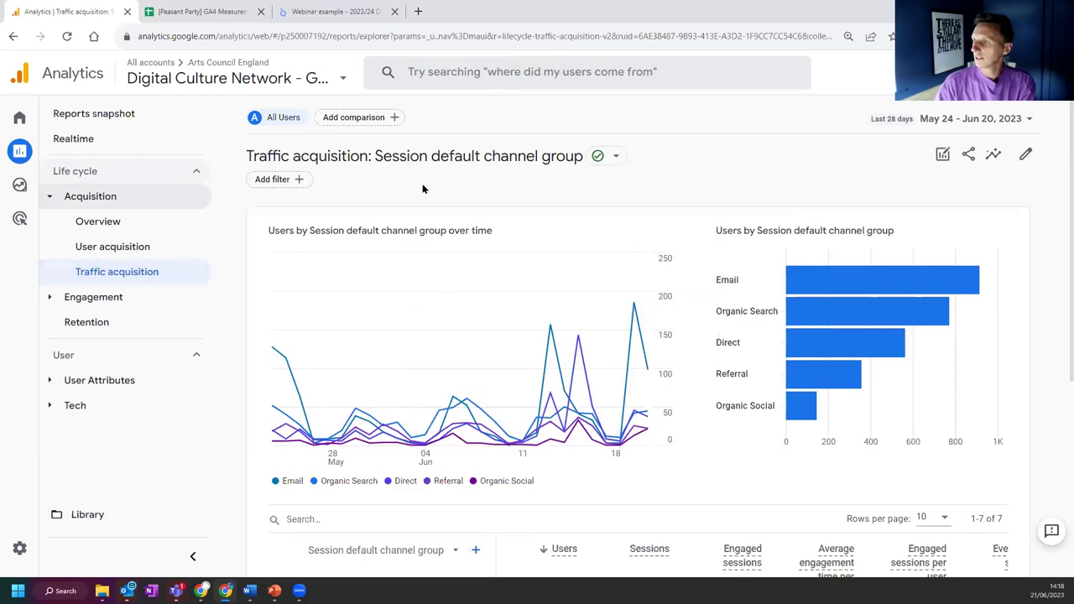
click(1025, 157)
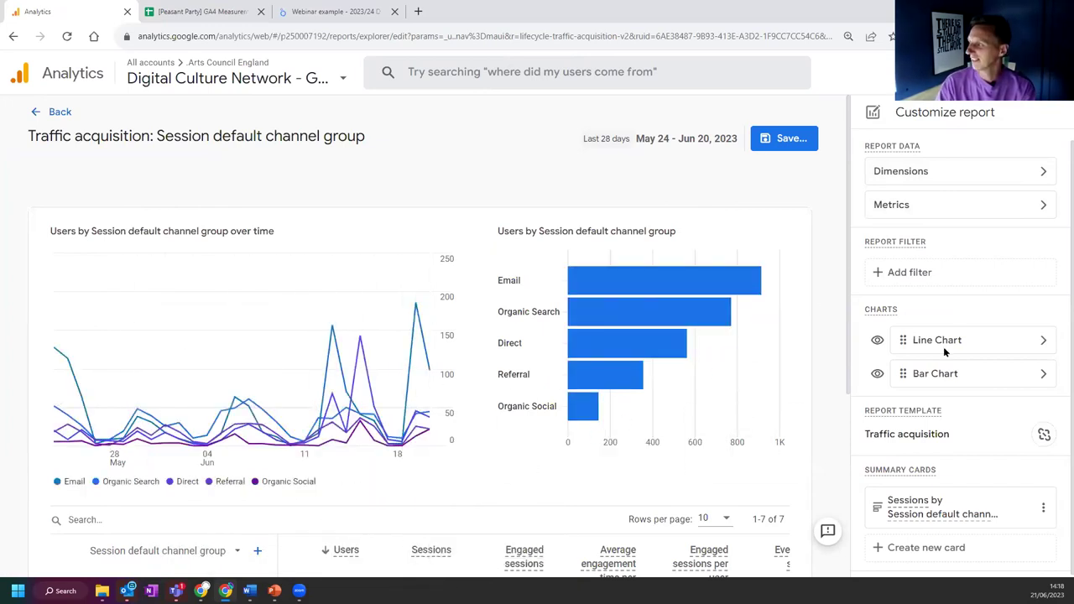
Step: Hide the report's line chart and bar chart, and review the primary dimensions offered in the table
click(877, 340)
click(877, 373)
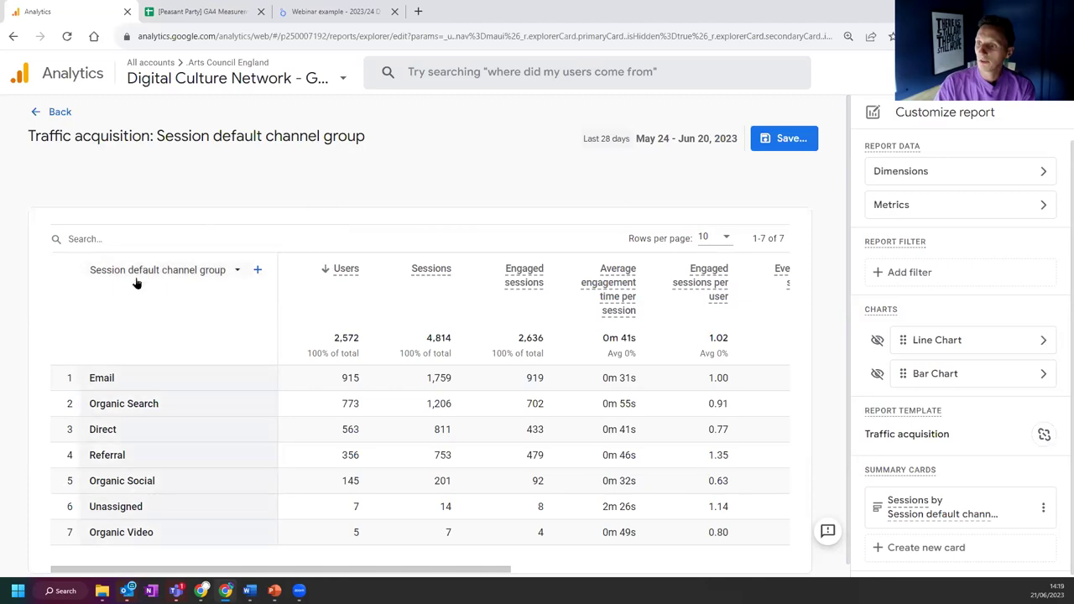
click(224, 276)
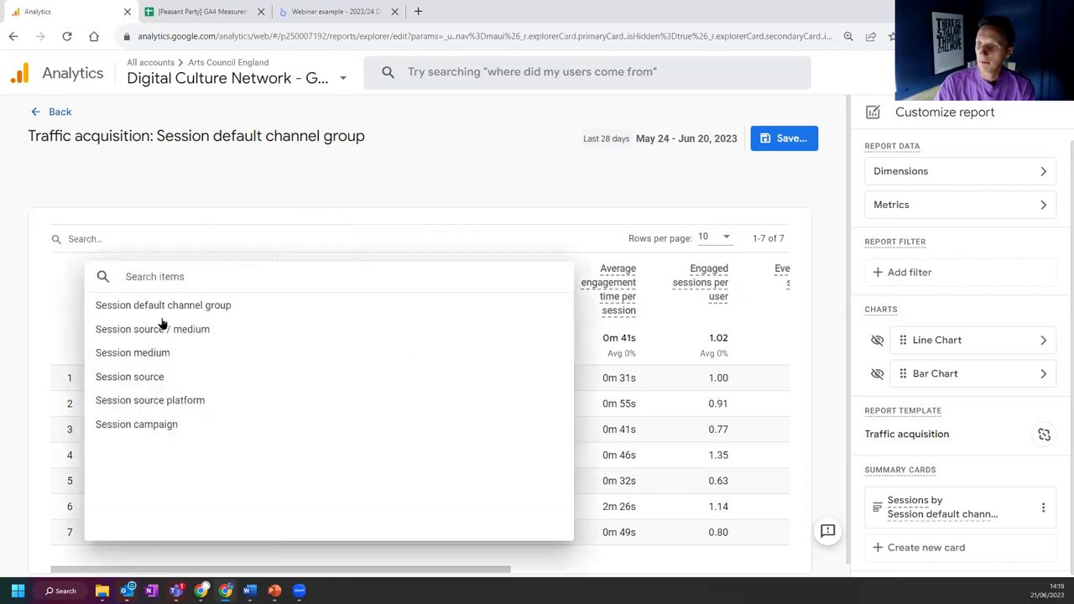
click(291, 198)
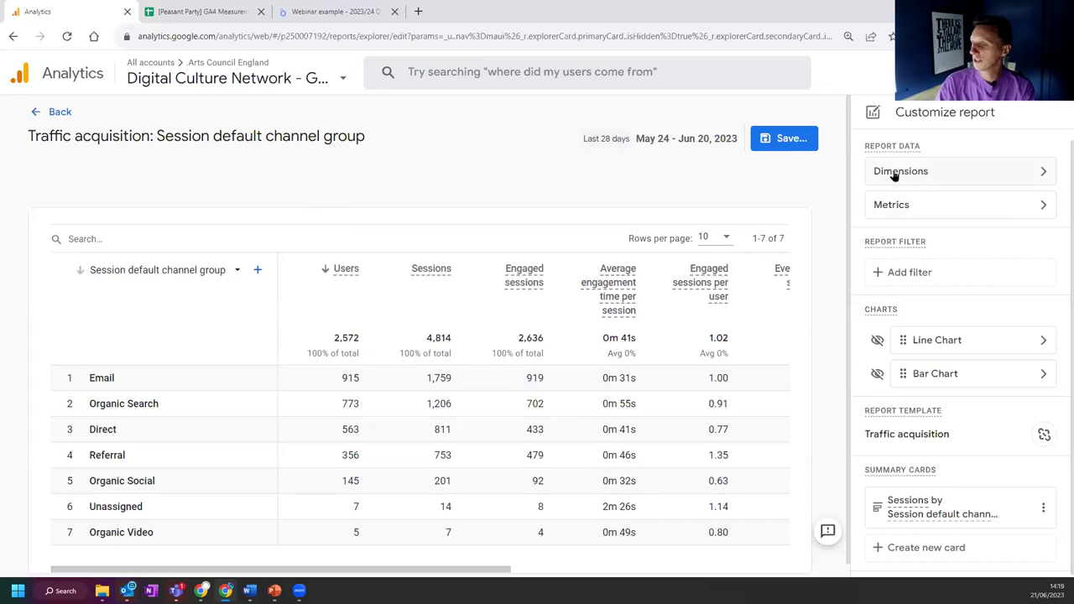
Step: Make Session source / medium the default primary dimension and place it above Session default channel group
click(977, 173)
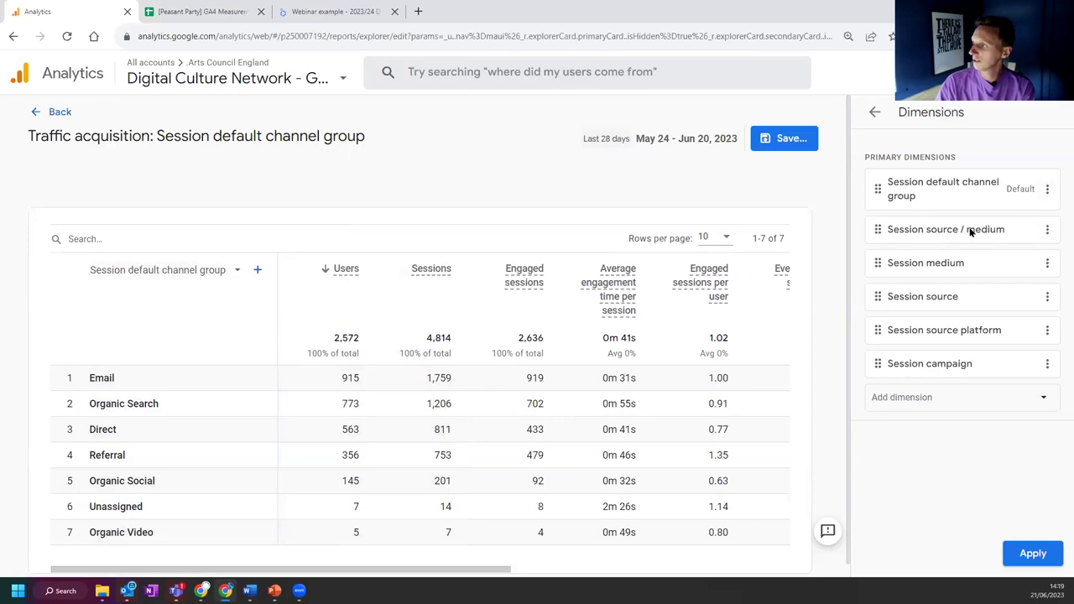
click(1047, 230)
click(1005, 264)
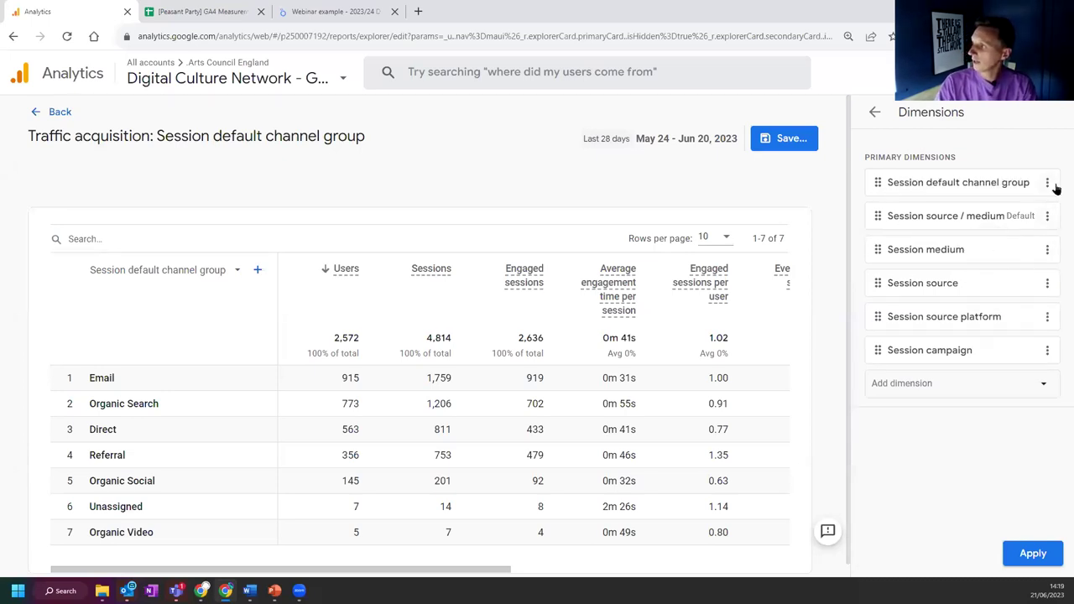
drag(878, 181, 878, 218)
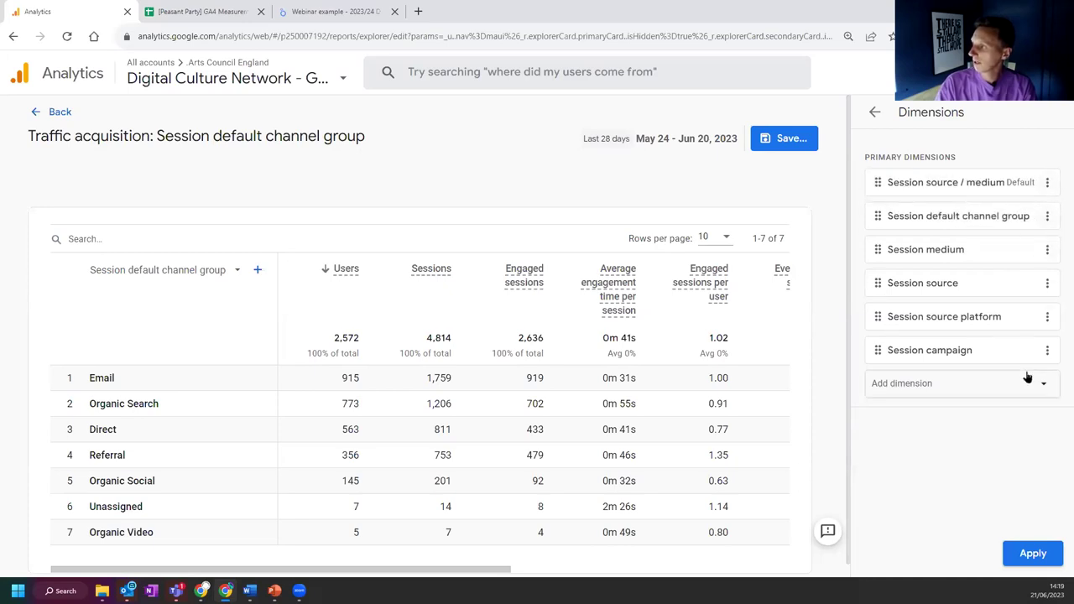
Step: Remove Session default channel group, Session medium, Session source, Session source platform and Session campaign from the primary dimensions
click(1047, 216)
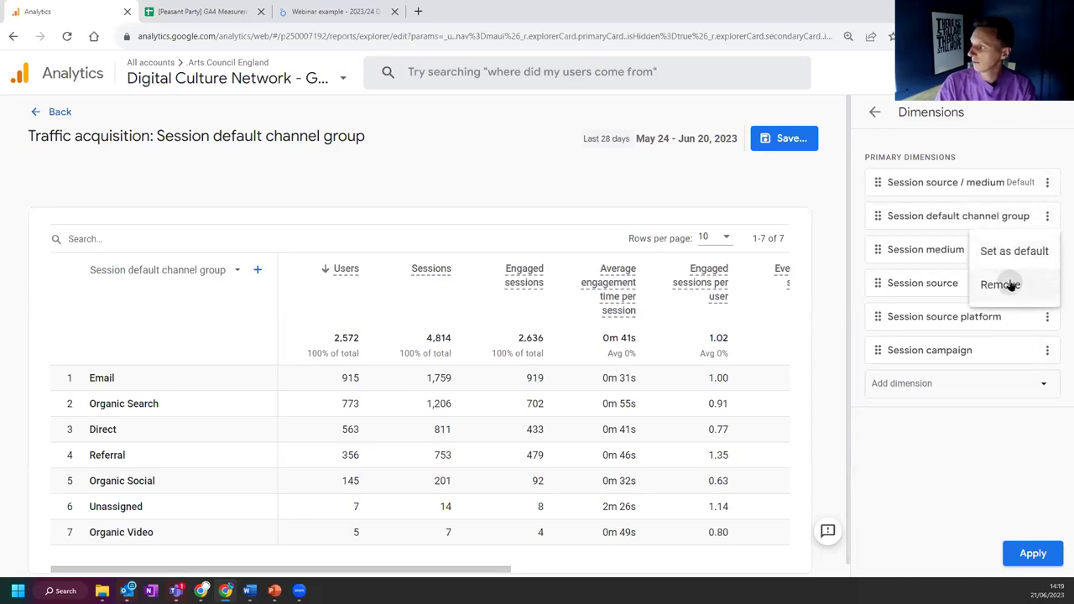
click(1014, 285)
click(1047, 216)
click(1032, 285)
click(1047, 219)
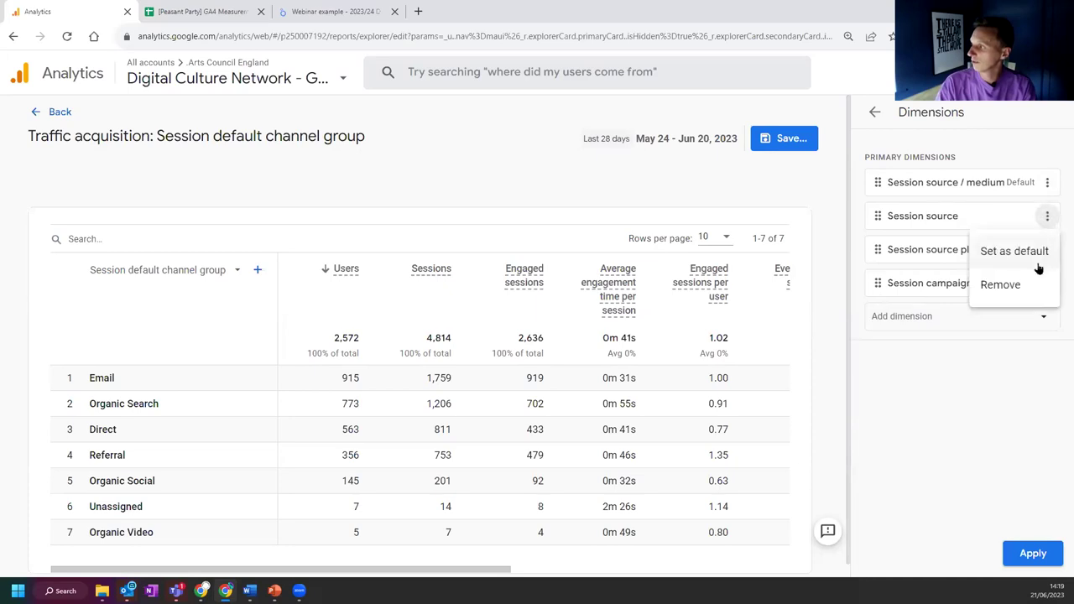
click(1006, 285)
click(1047, 215)
click(1007, 285)
click(1047, 216)
click(1013, 285)
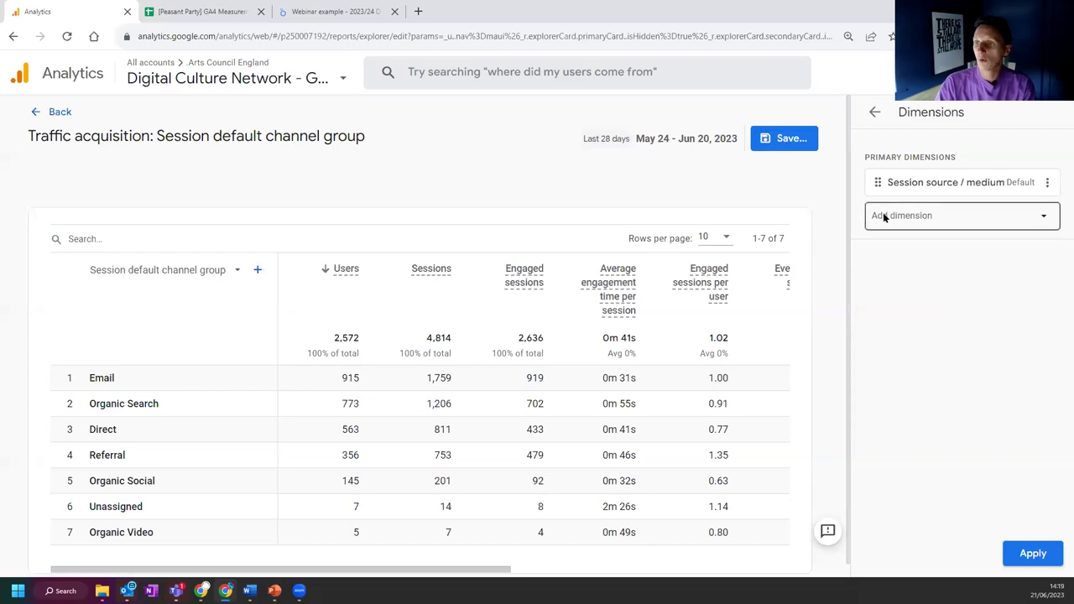
Step: Browse the dimensions available to add without choosing one, and apply the primary dimension changes to the report
click(963, 211)
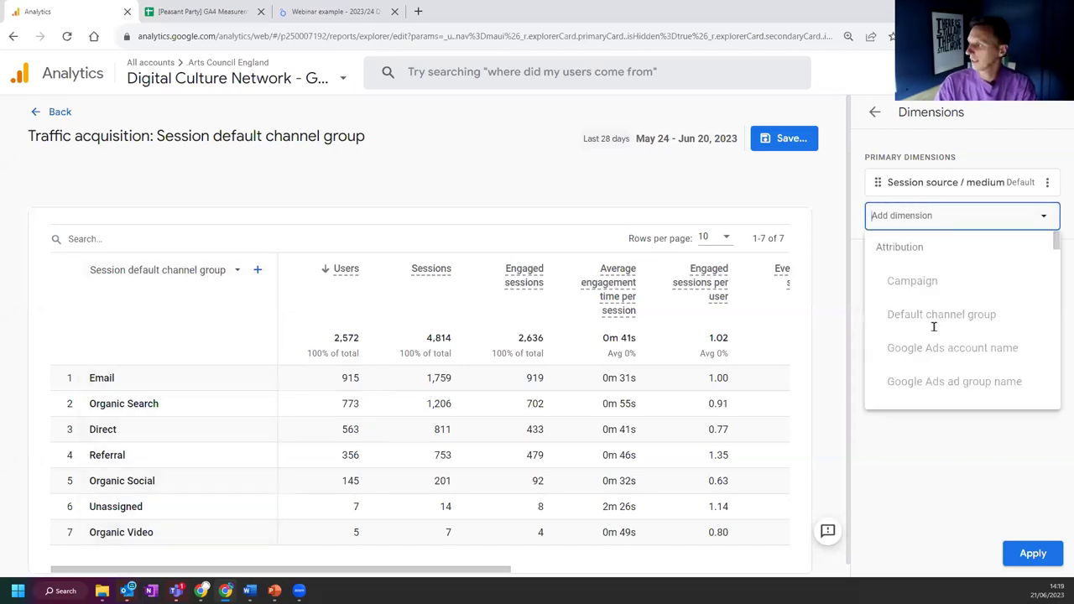
scroll(982, 252, down, 5)
scroll(994, 277, down, 5)
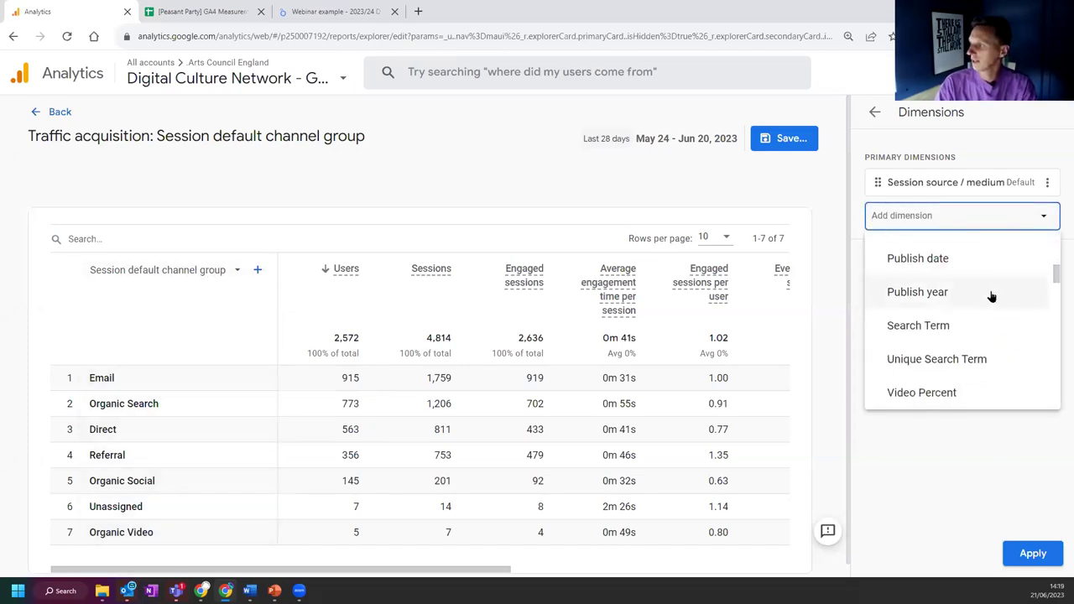
click(919, 466)
click(1033, 554)
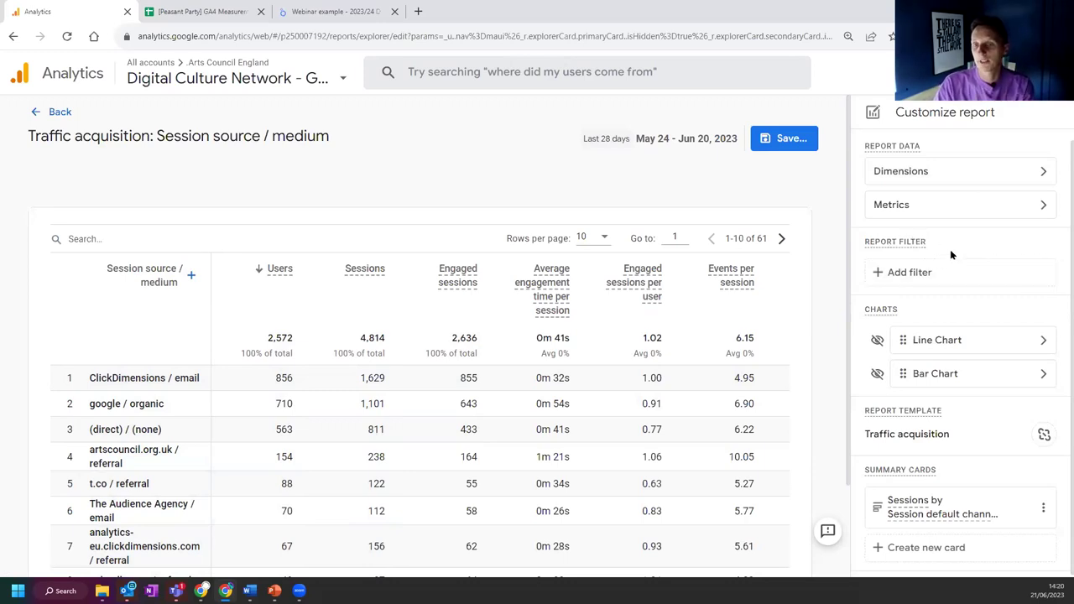
Step: Add a report filter that includes only sessions whose Session default channel group is Referral
click(902, 273)
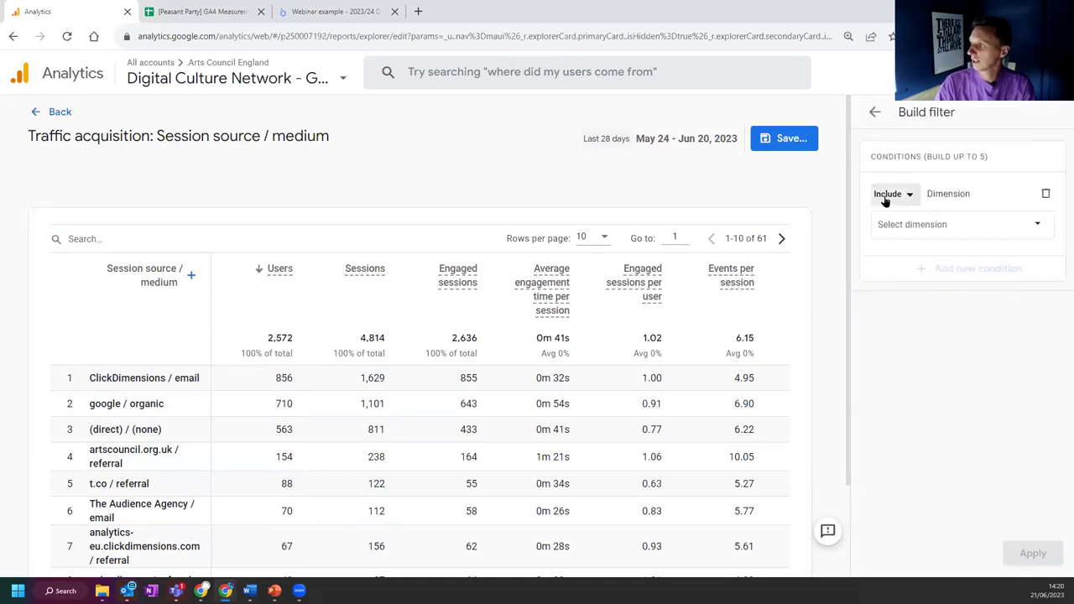
click(942, 229)
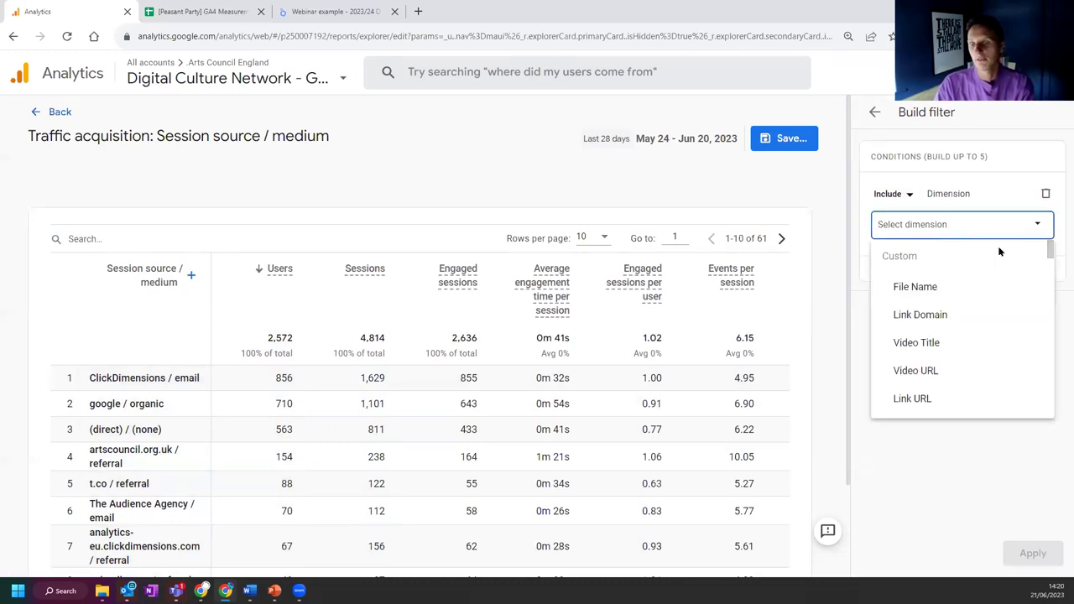
drag(1048, 240, 1050, 351)
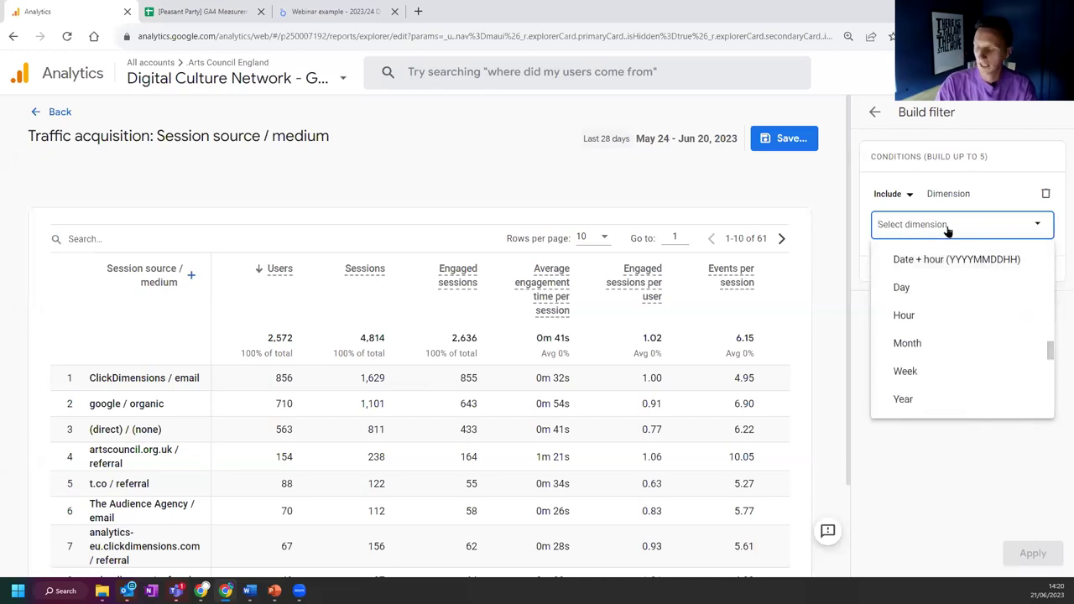
text(session de)
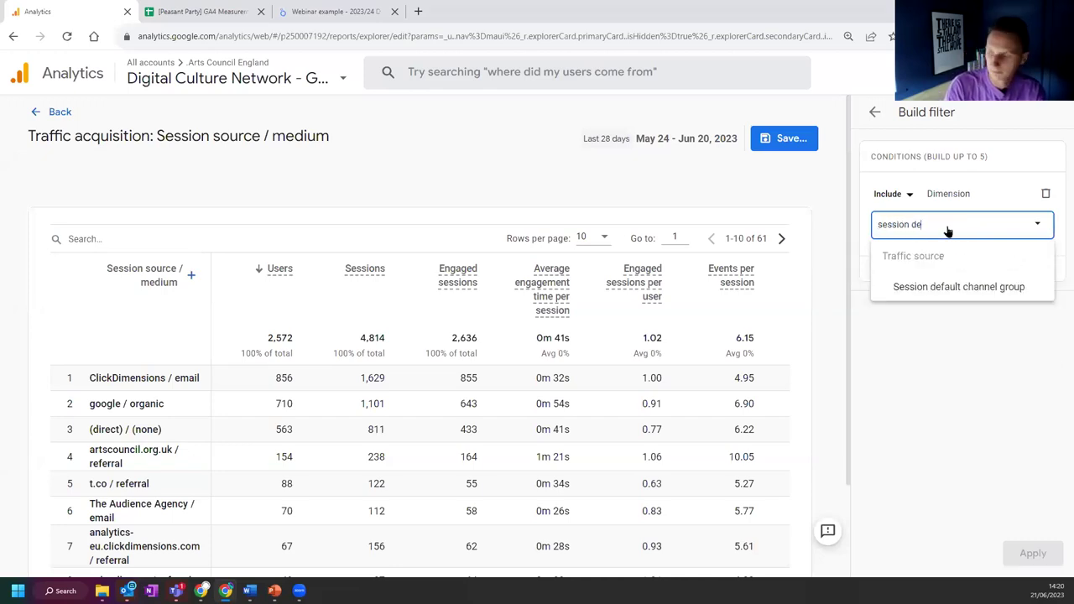
click(938, 290)
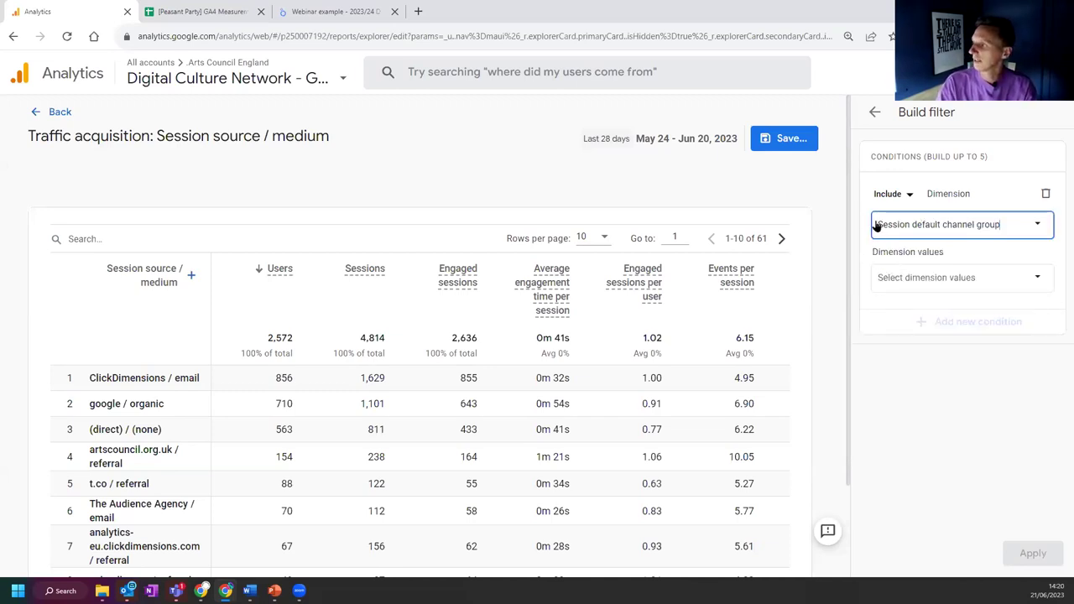
click(923, 280)
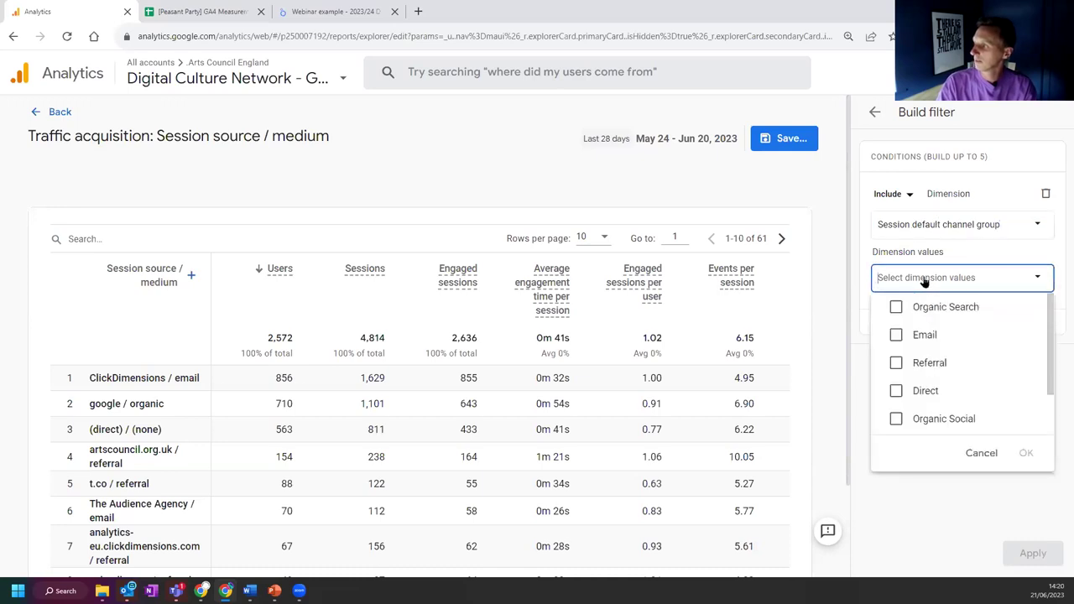
click(923, 364)
click(1025, 453)
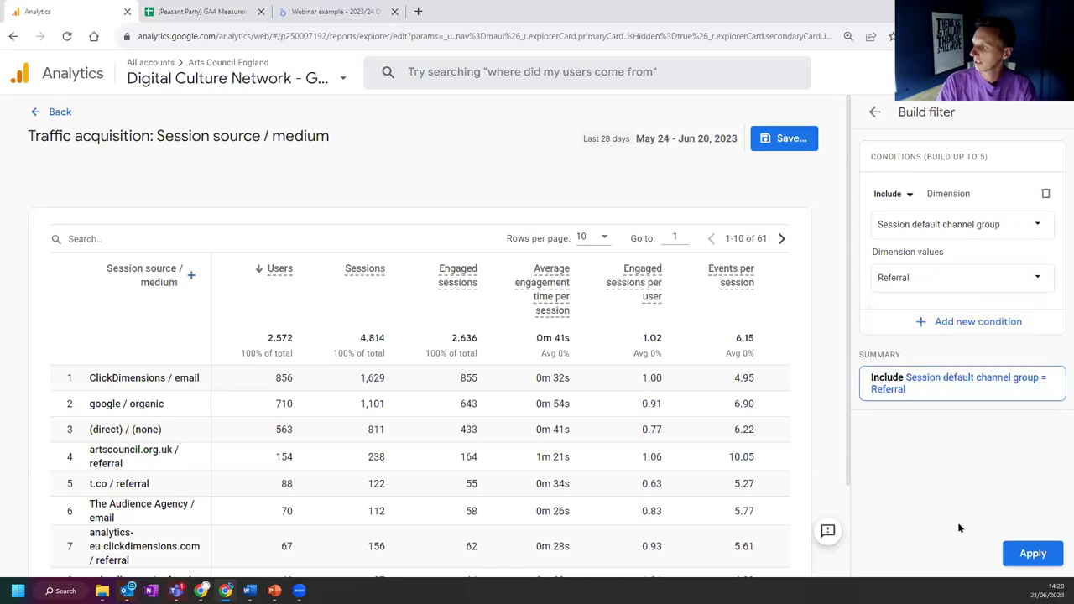
click(1033, 554)
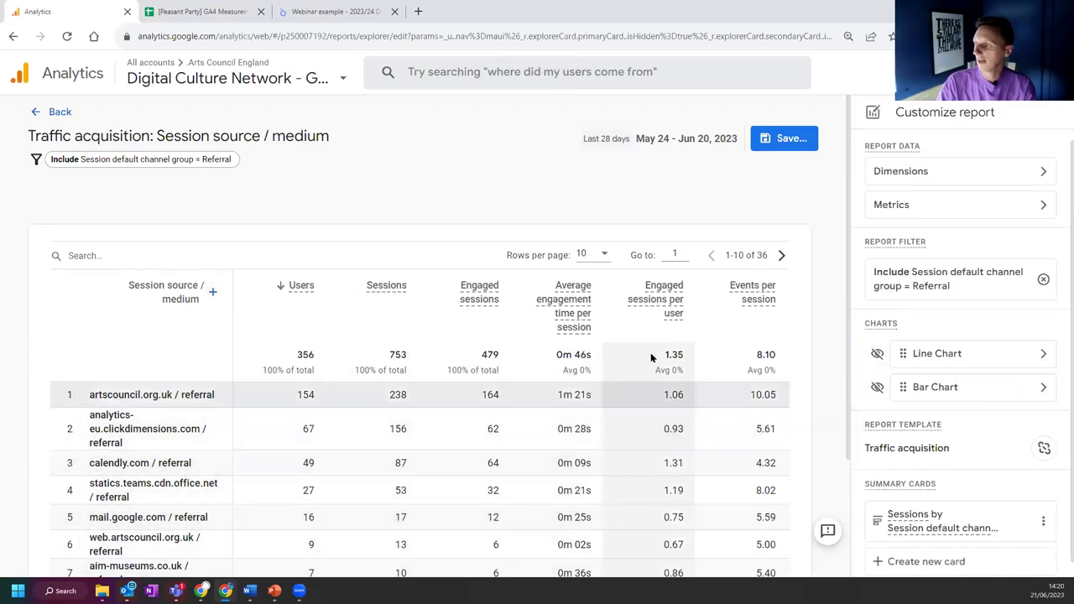
Step: Remove Total revenue, Event count, Events per session and Sessions from the report's metrics and apply the change
scroll(703, 313, down, 1)
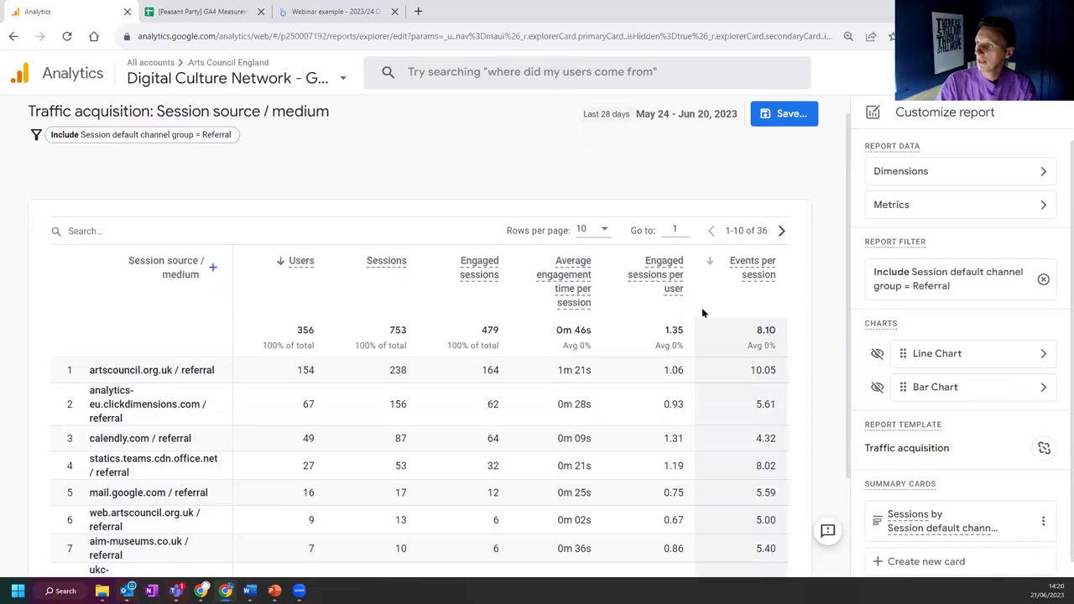
scroll(702, 312, down, 2)
drag(264, 556, 615, 583)
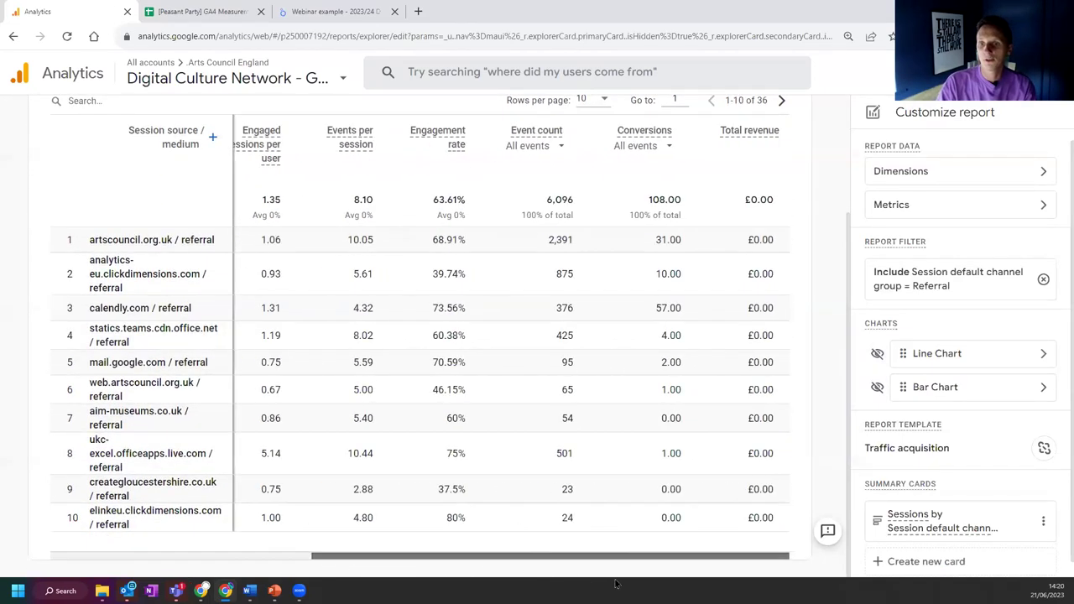
click(909, 207)
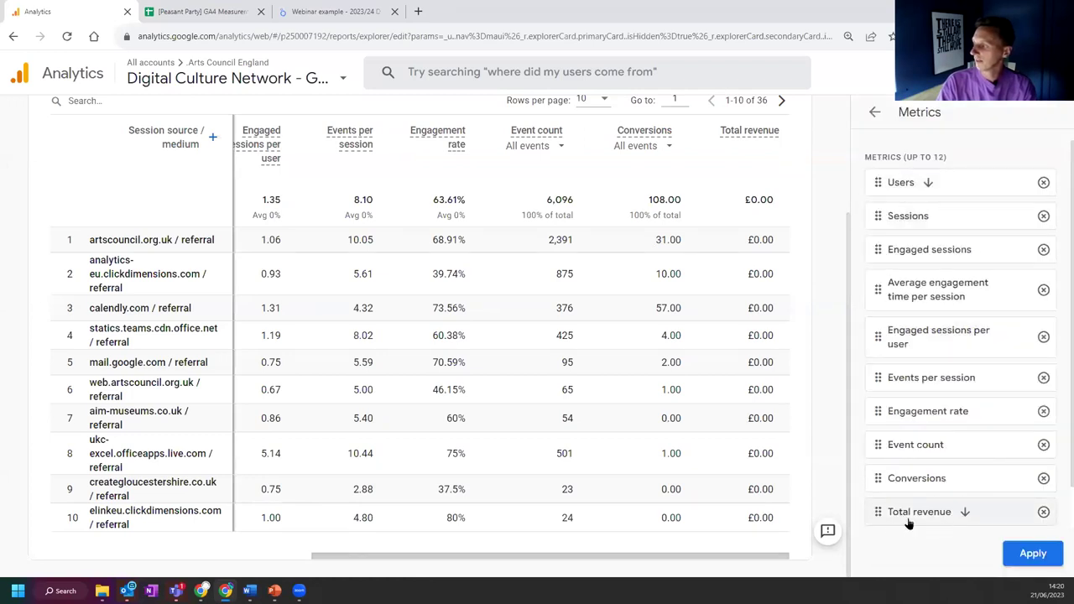
click(1043, 512)
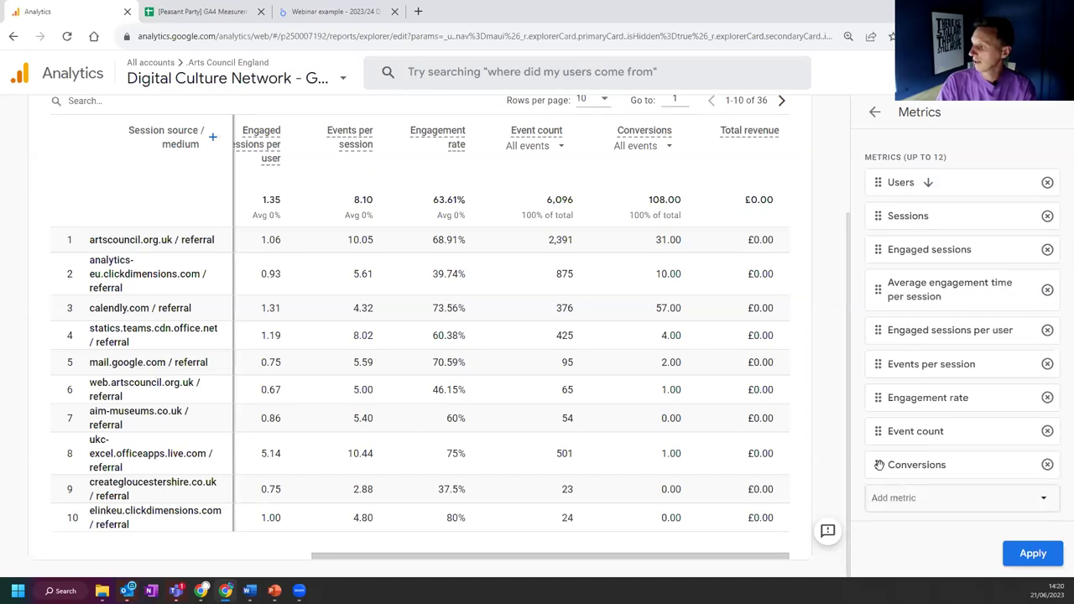
click(1047, 431)
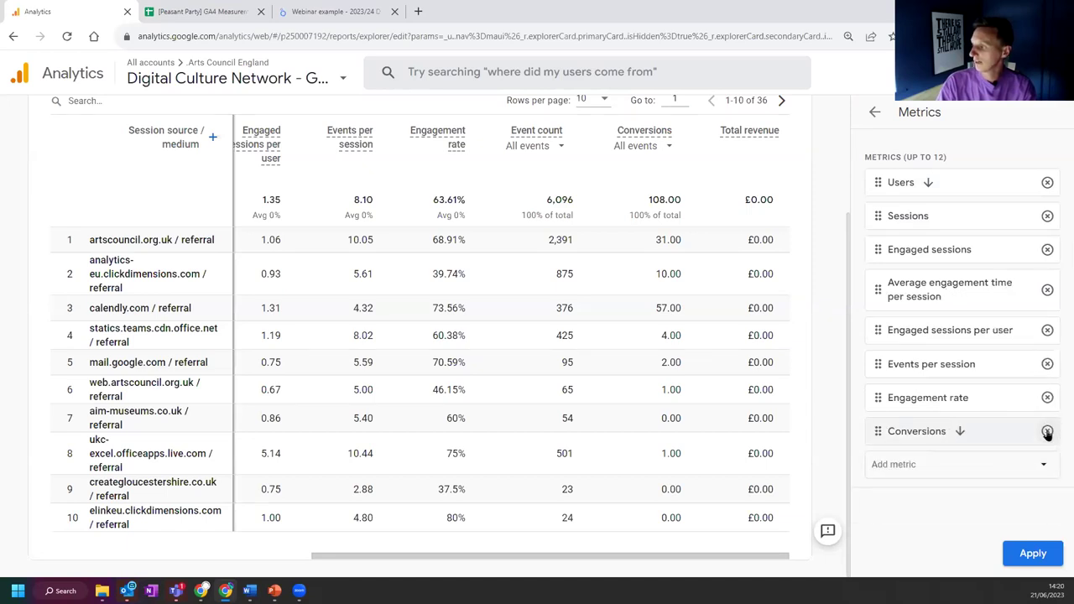
click(1047, 364)
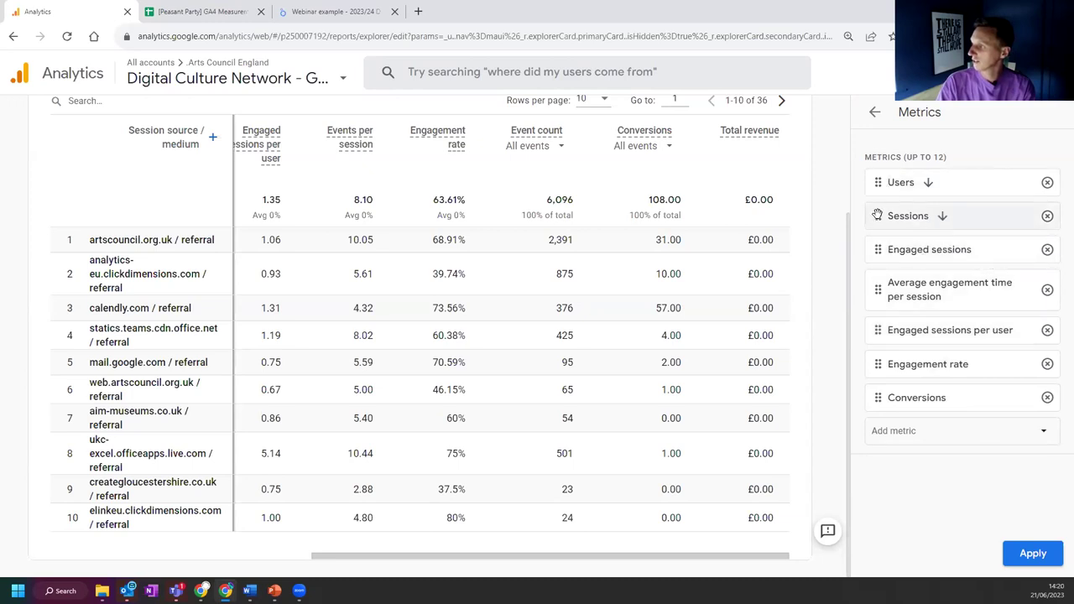
click(1047, 217)
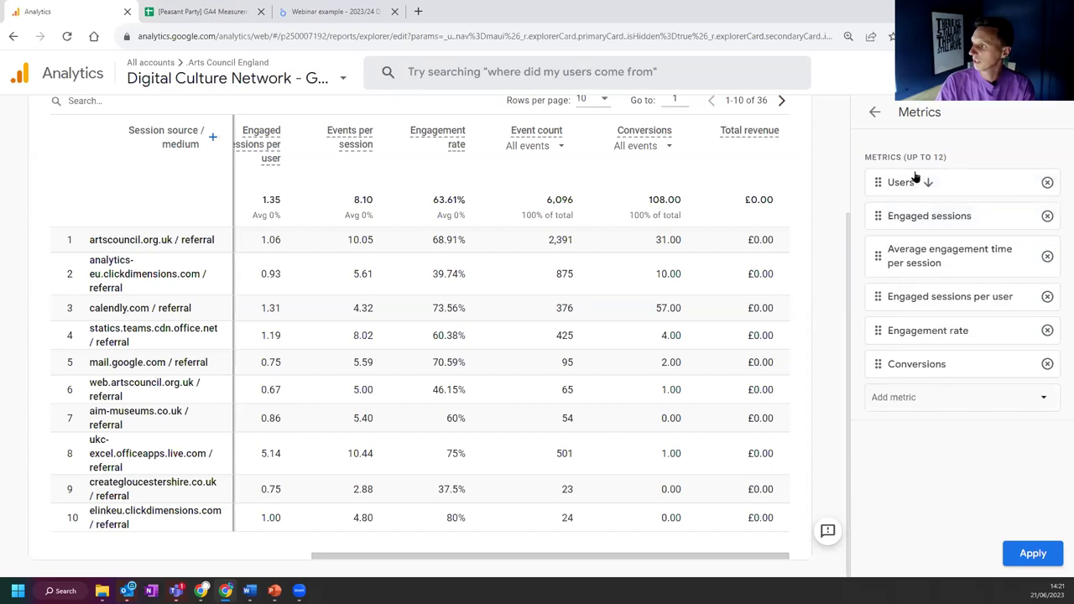
click(1009, 551)
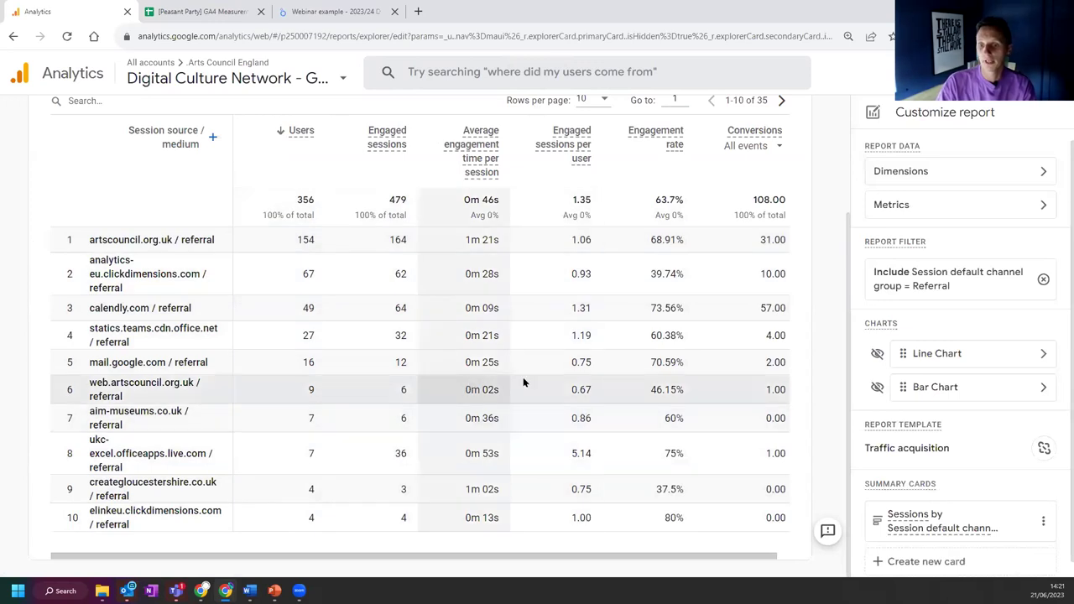
Step: Save the customized report as a new report named "Referral websites" and leave the customization view
scroll(523, 377, up, 2)
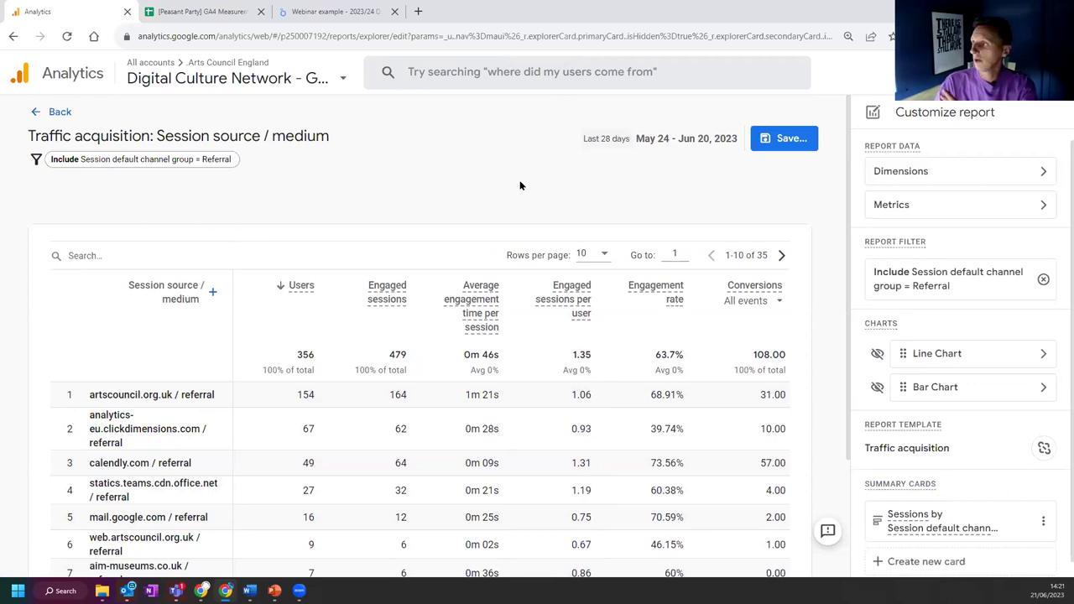
click(790, 146)
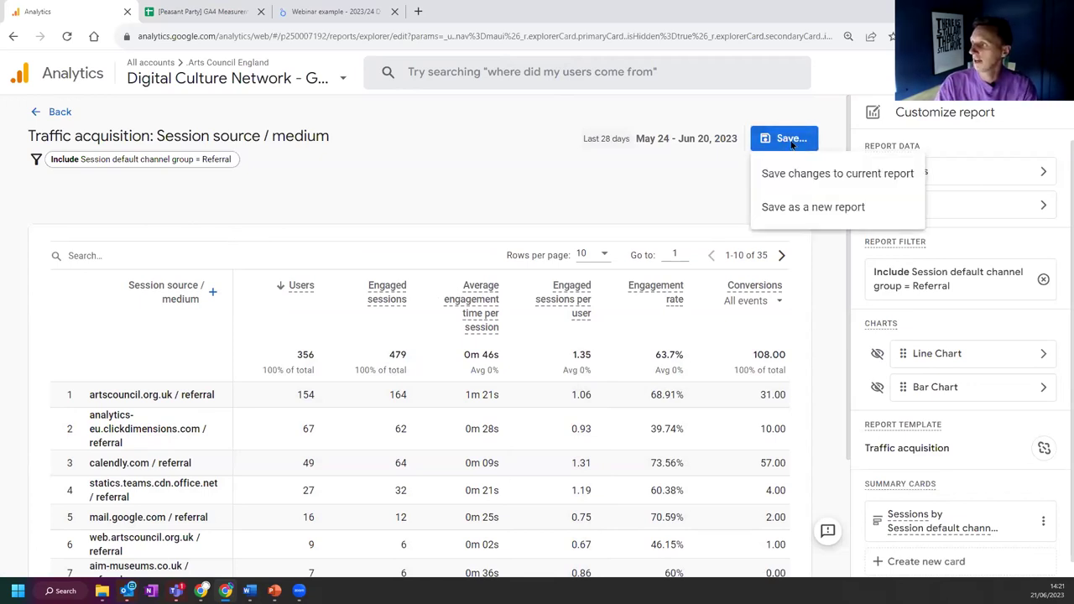
click(806, 207)
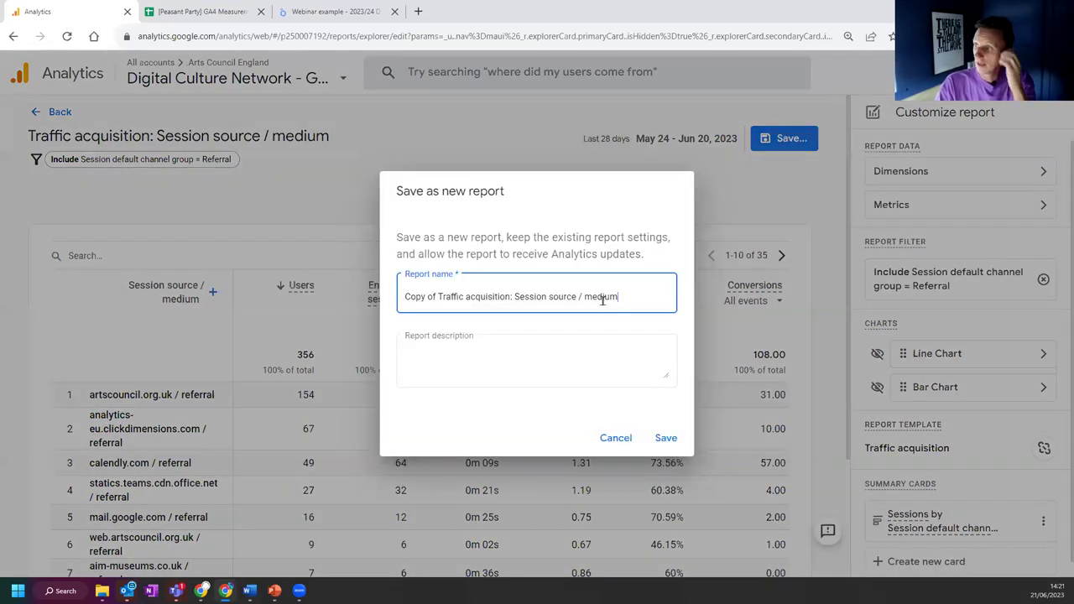
drag(618, 299, 372, 309)
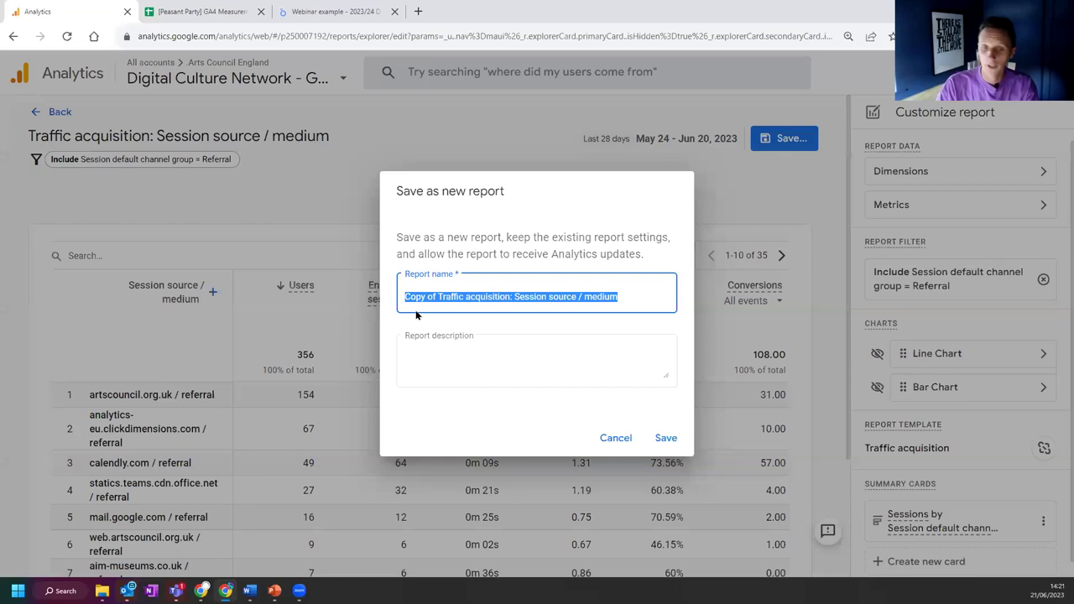
text(Referral websites)
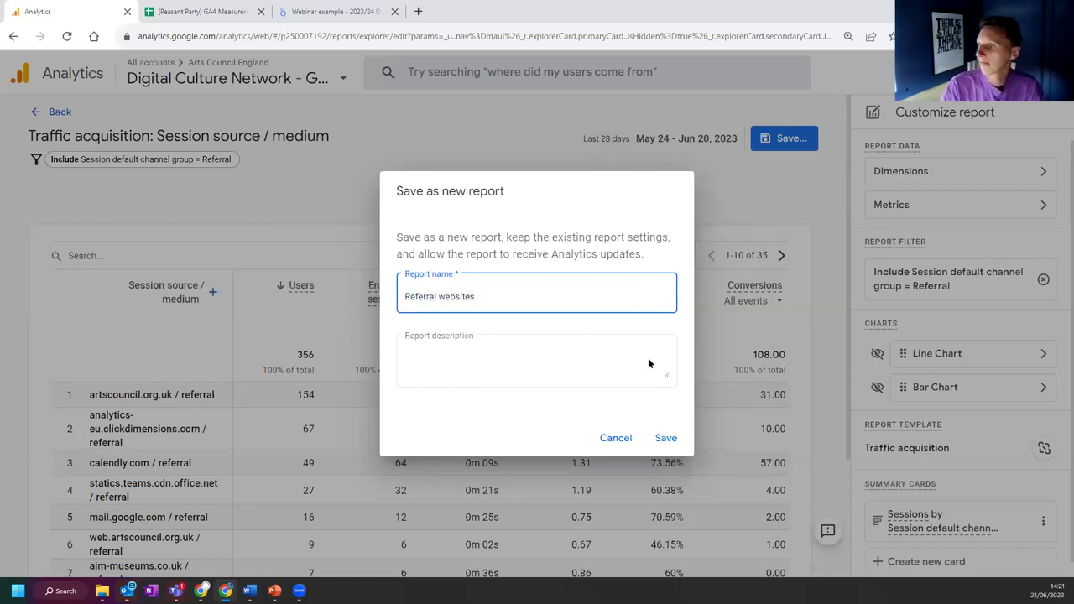
click(666, 438)
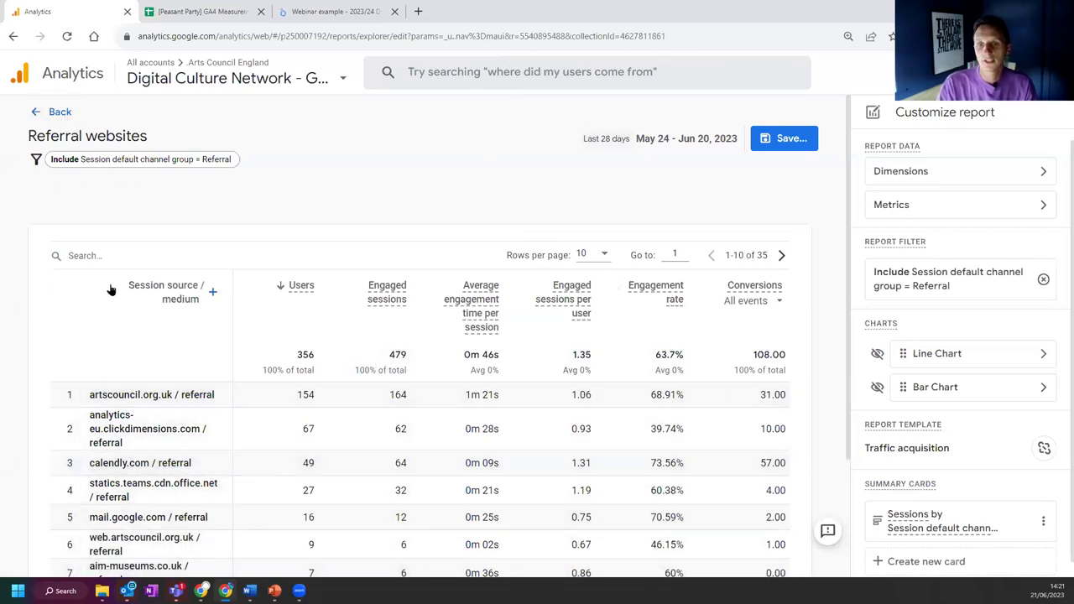
click(54, 114)
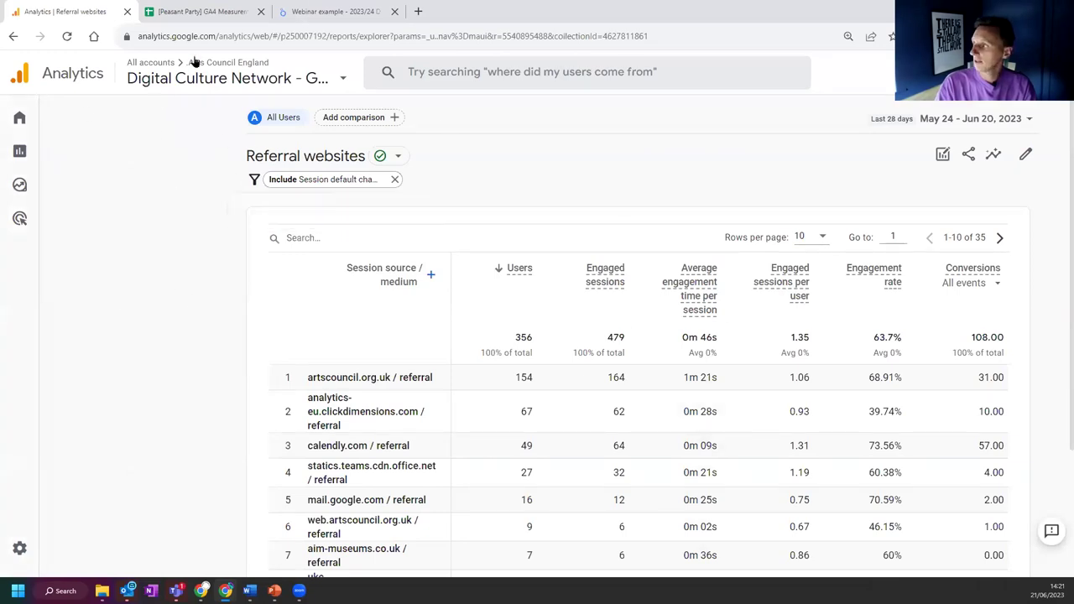
Step: Start a new blank collection from the report Library
click(37, 153)
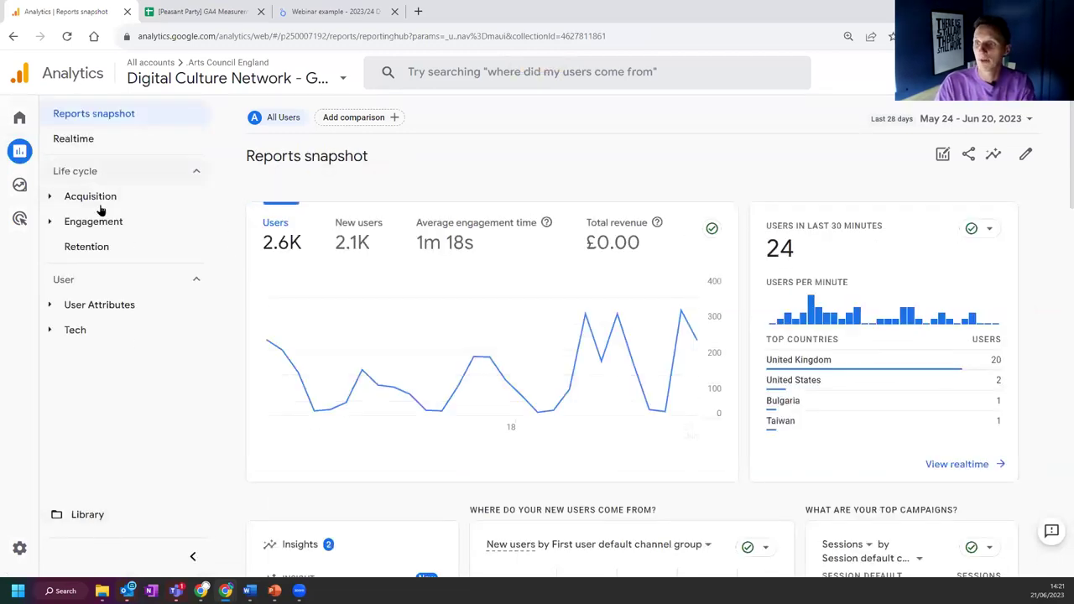
click(90, 519)
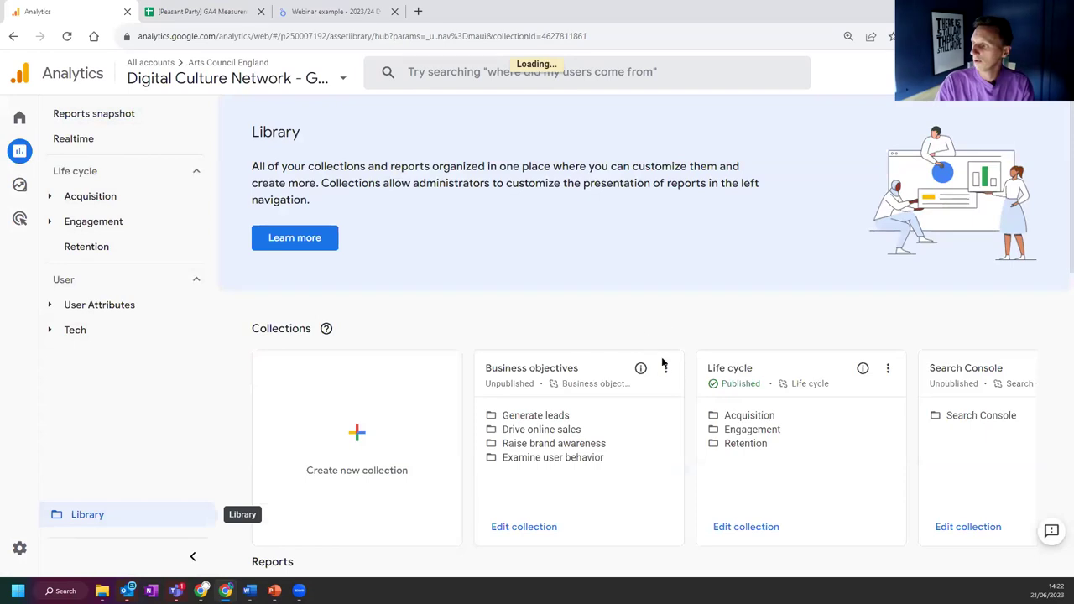
scroll(386, 407, down, 2)
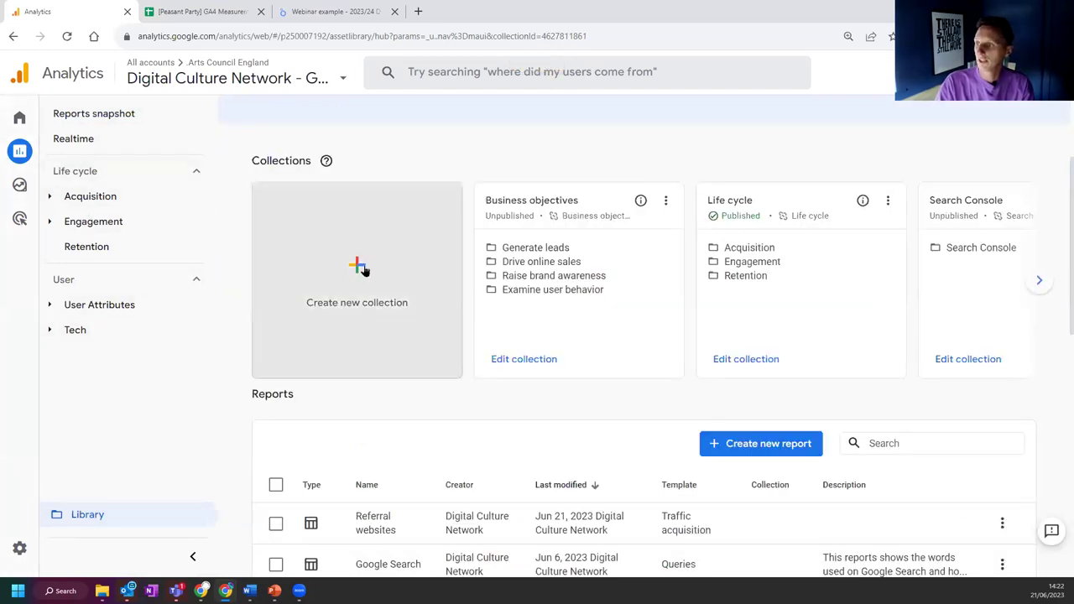
click(366, 310)
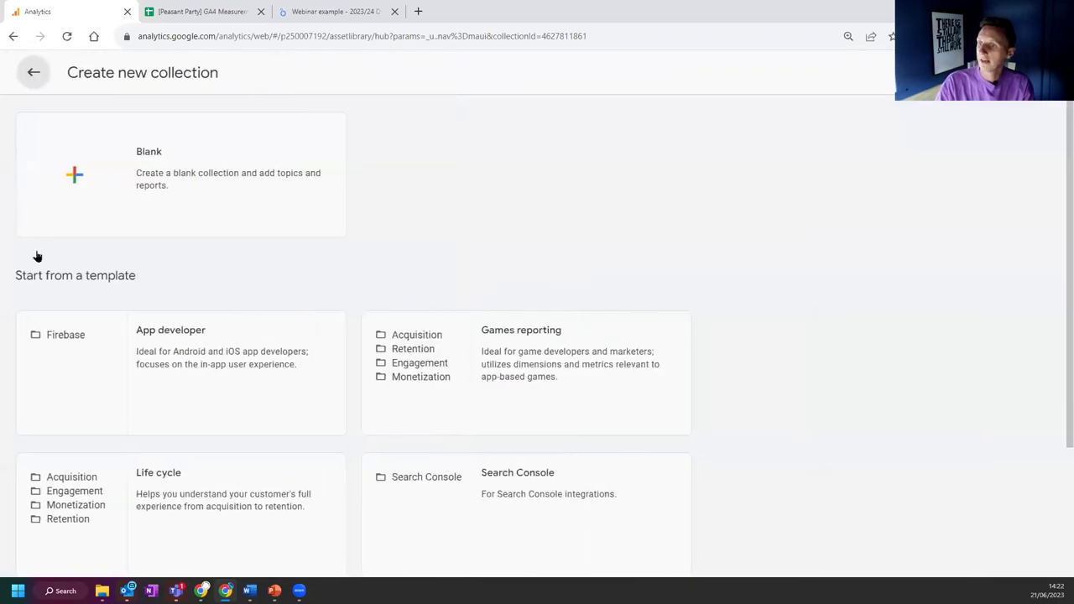
click(34, 72)
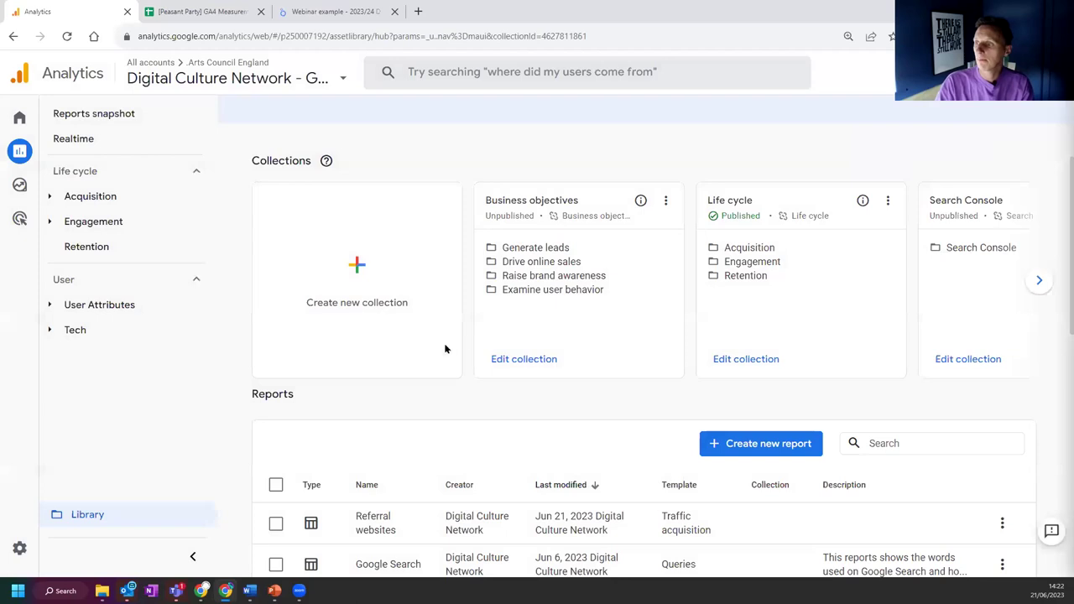
click(416, 363)
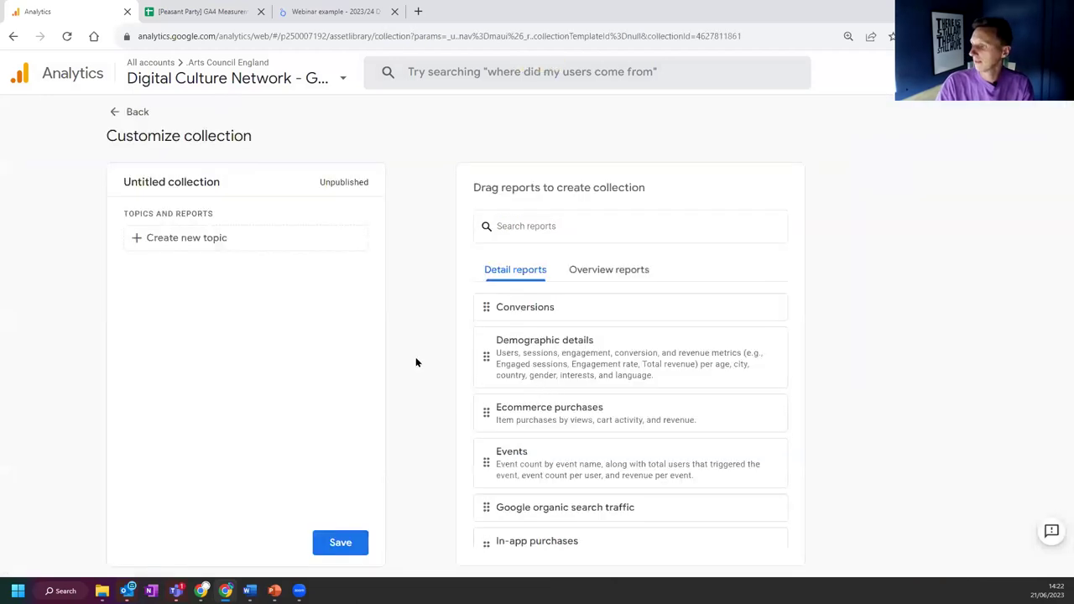
Step: Name the new collection "Marketing"
click(166, 182)
drag(223, 182, 116, 178)
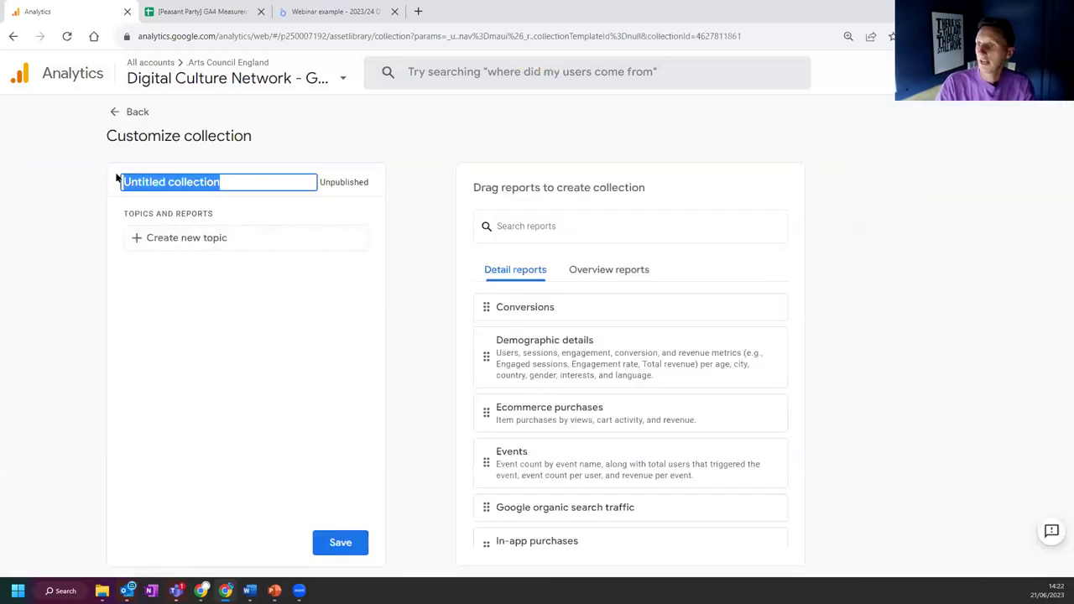
text(Marketing)
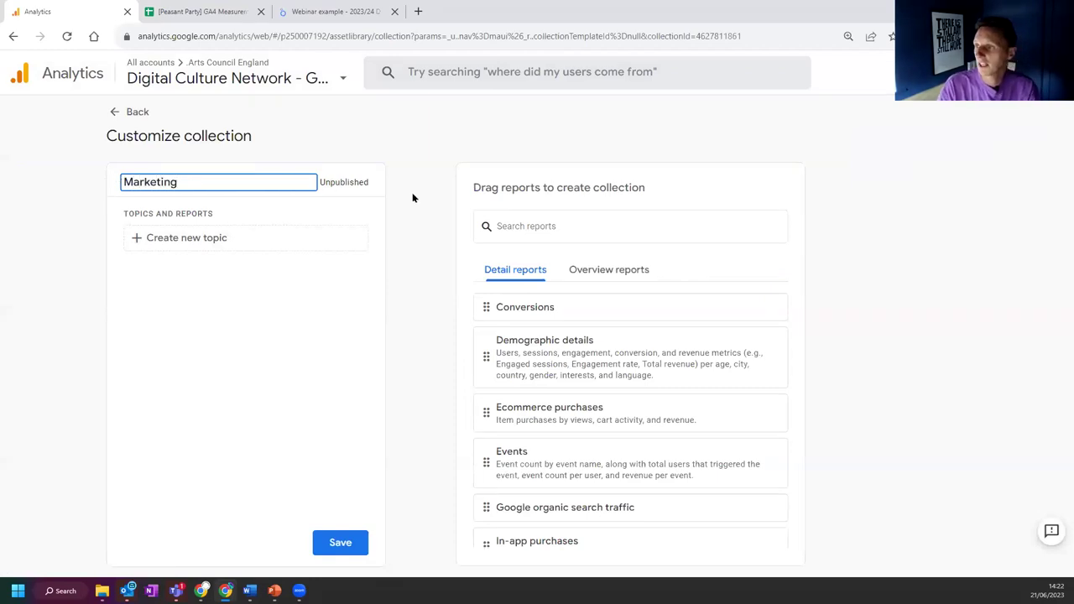
click(412, 198)
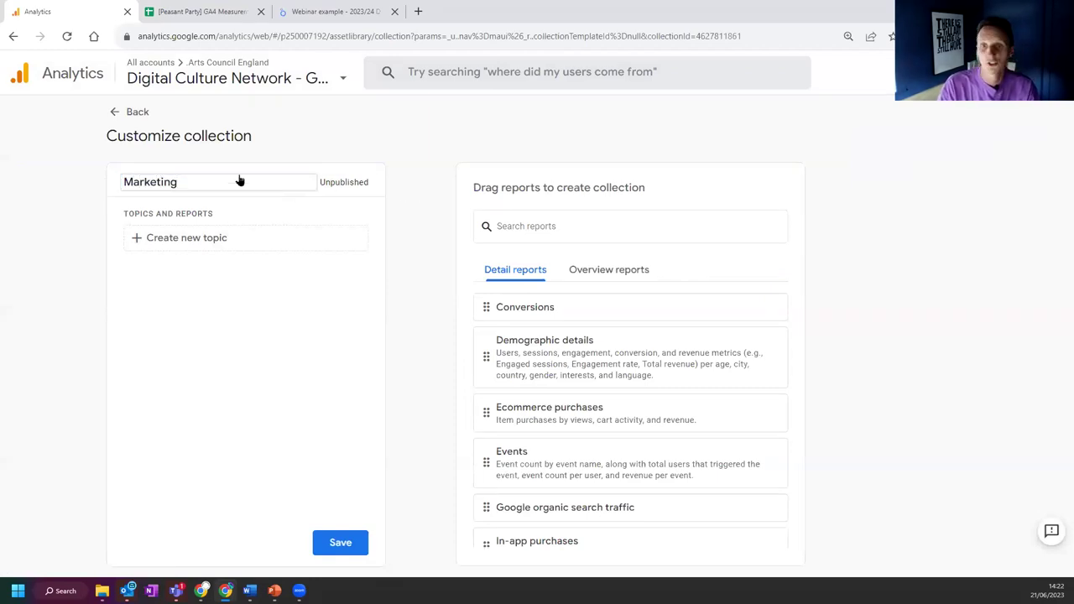
click(153, 182)
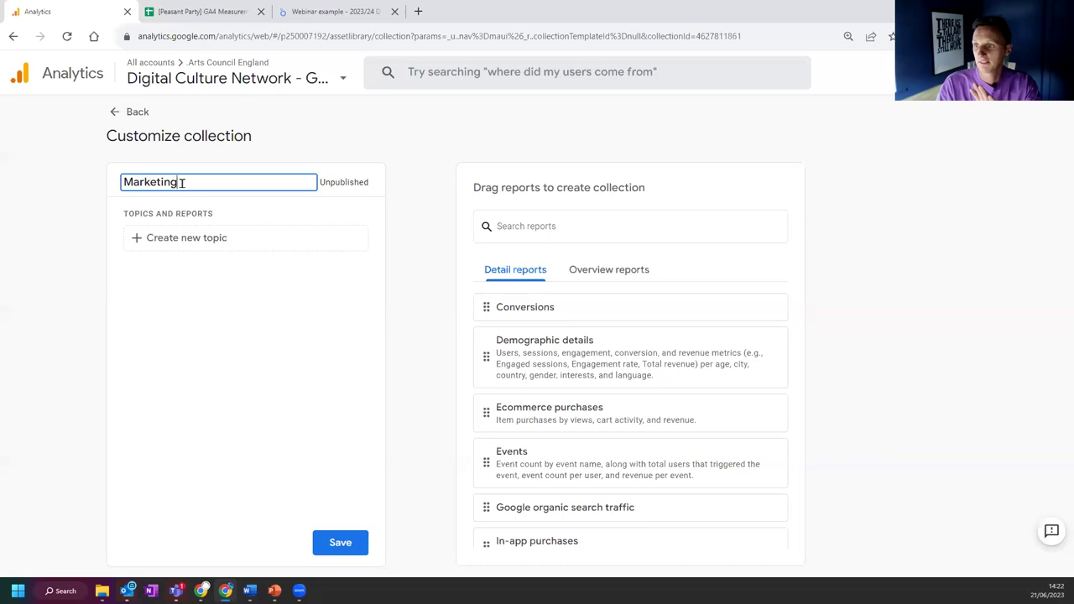
click(378, 199)
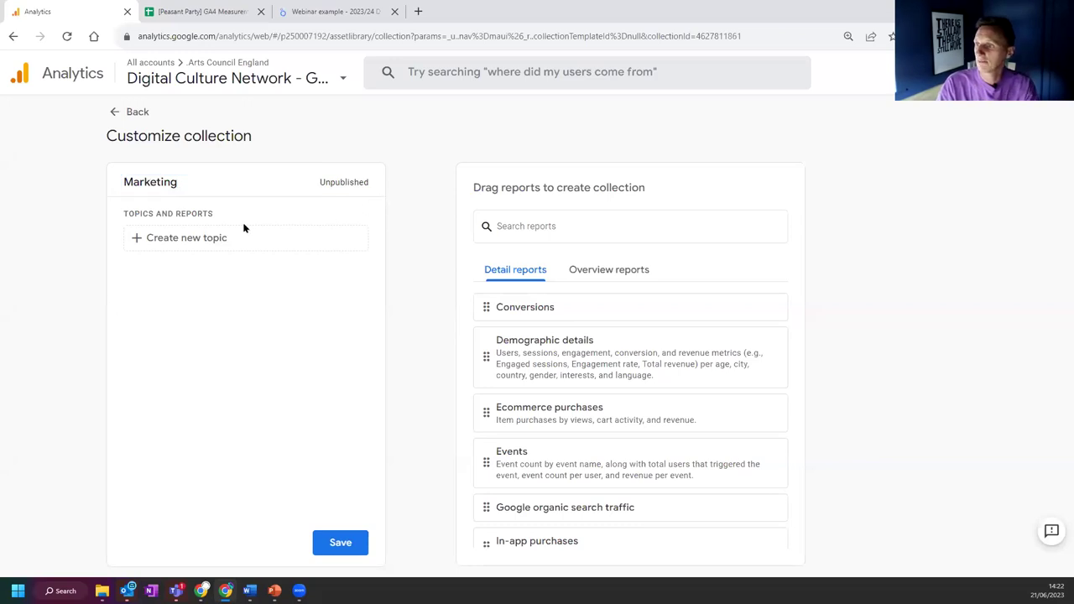
Step: Create a topic named "How did users find us?" in the Marketing collection
click(130, 243)
click(170, 271)
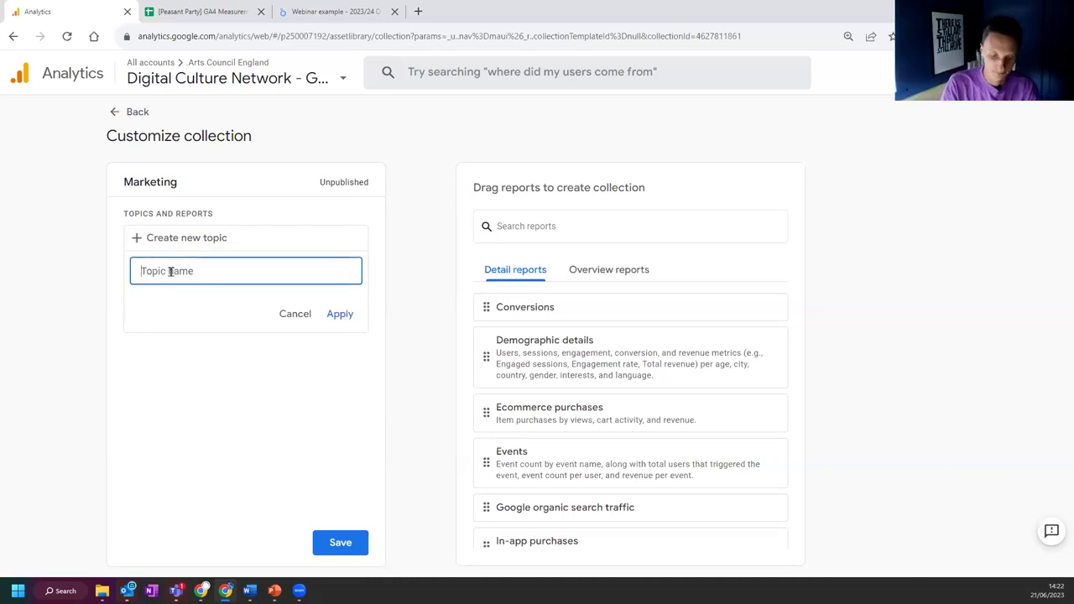
text(H)
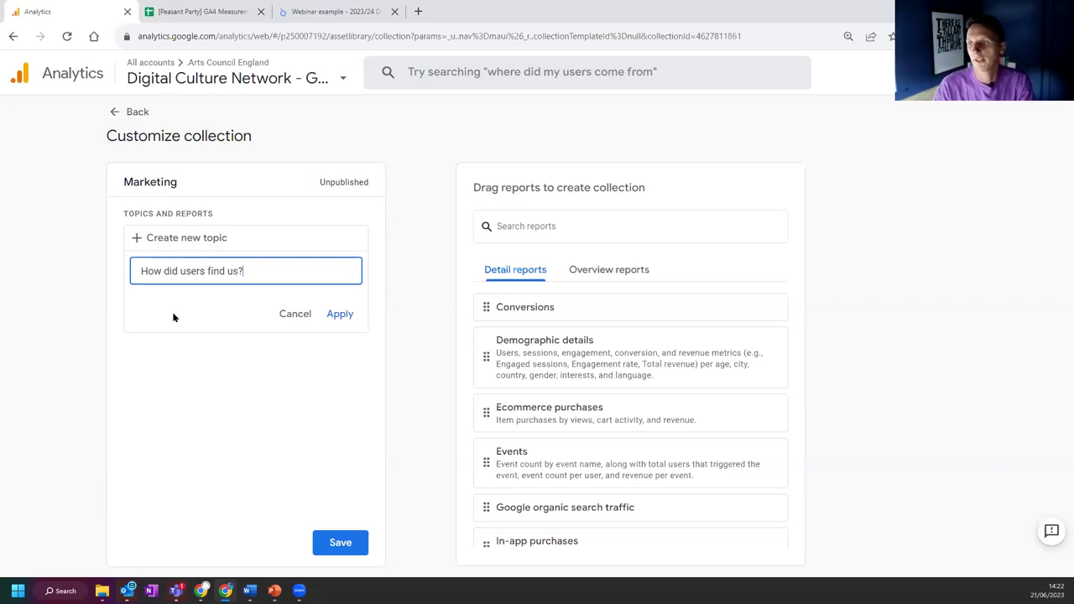
click(340, 316)
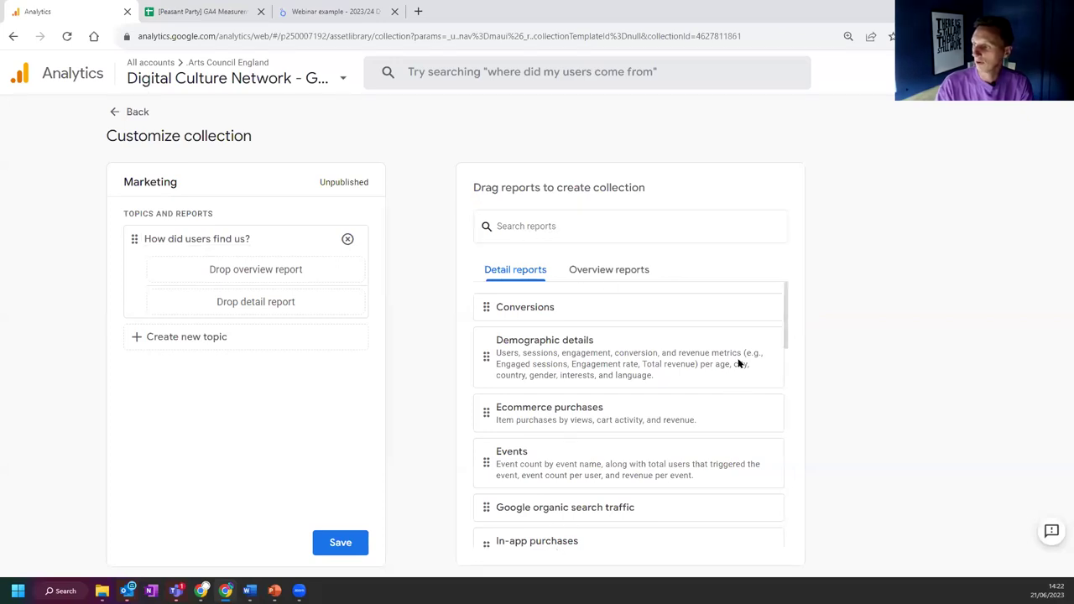
Step: Add the Referral websites detail report to the "How did users find us?" topic and save the collection
scroll(738, 361, down, 10)
scroll(587, 377, down, 5)
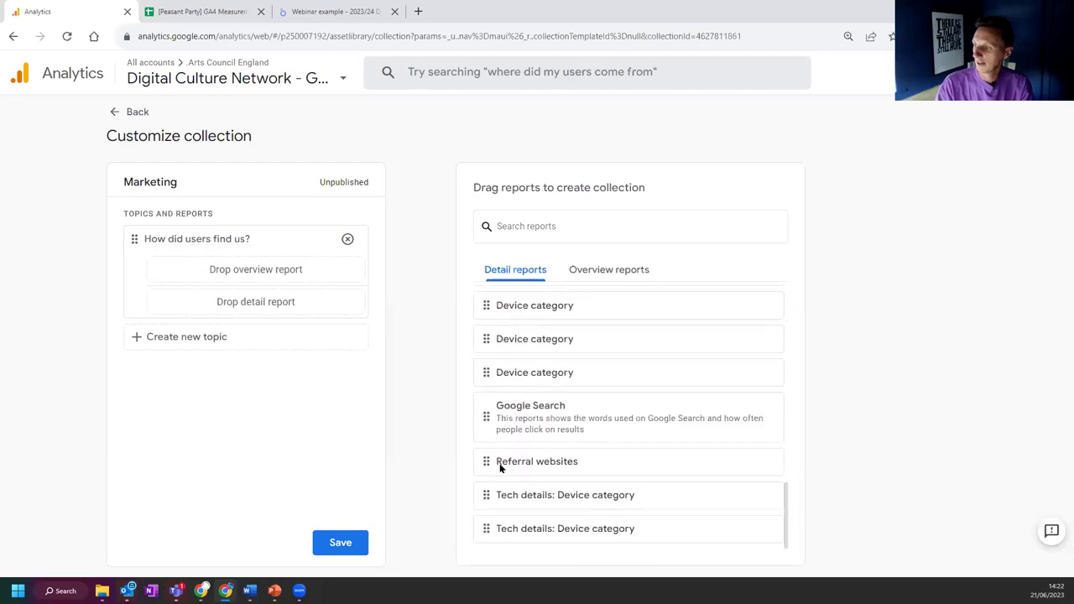
drag(483, 460, 281, 323)
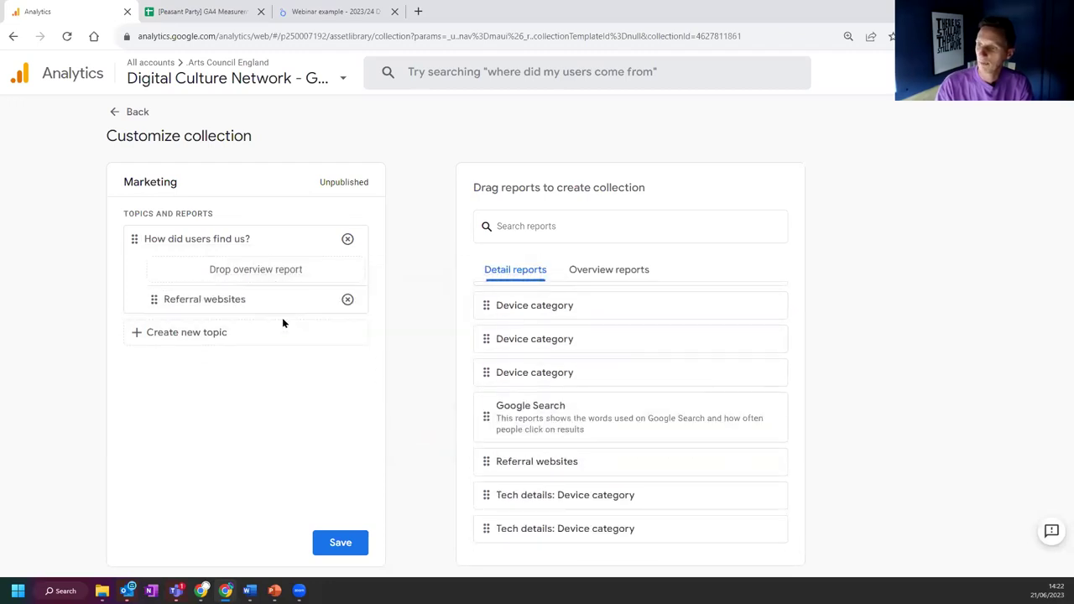
click(344, 540)
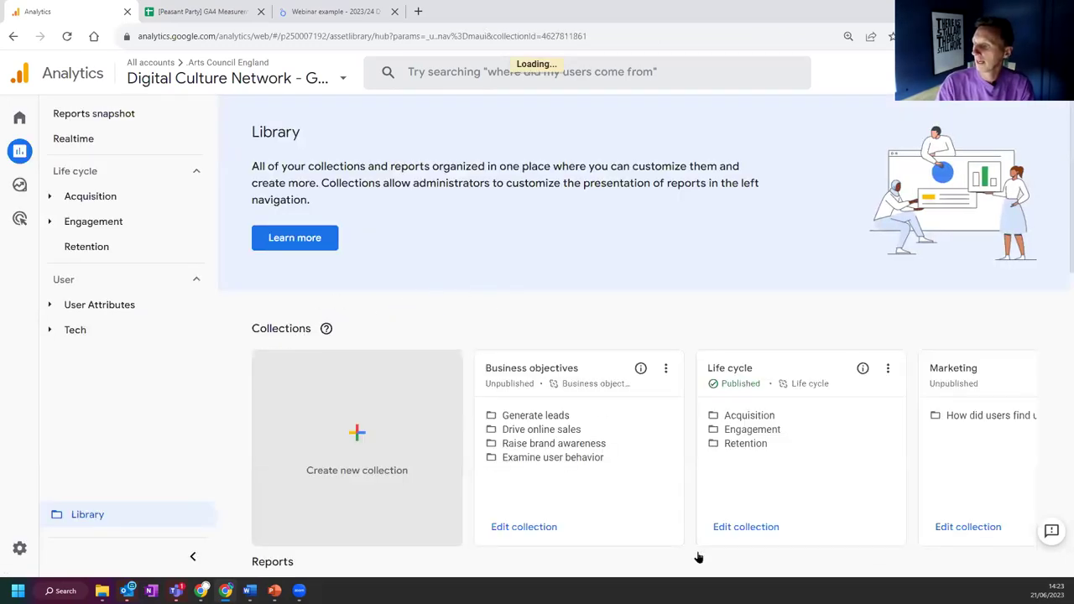
Step: Publish the Marketing collection and expand its "How did users find us?" topic in the refreshed report navigation
scroll(998, 403, down, 1)
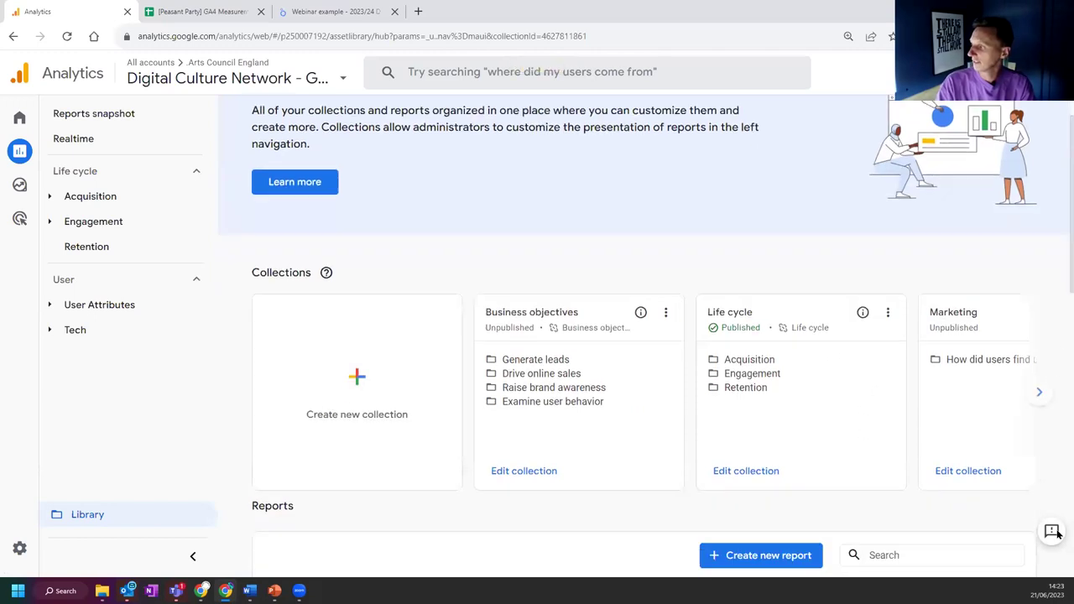
click(1040, 394)
click(1039, 394)
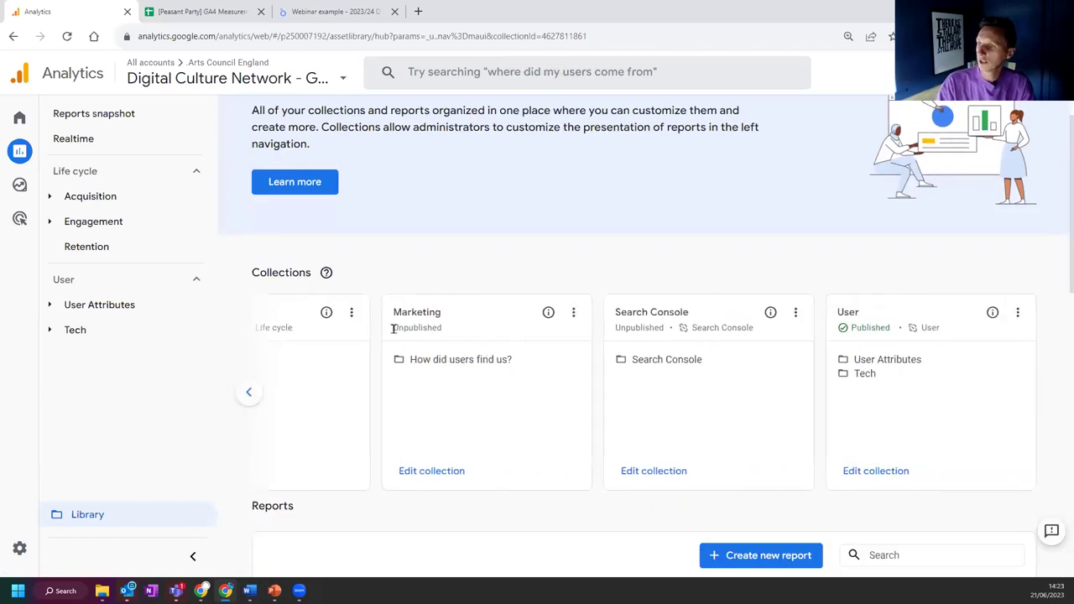
drag(392, 328, 452, 331)
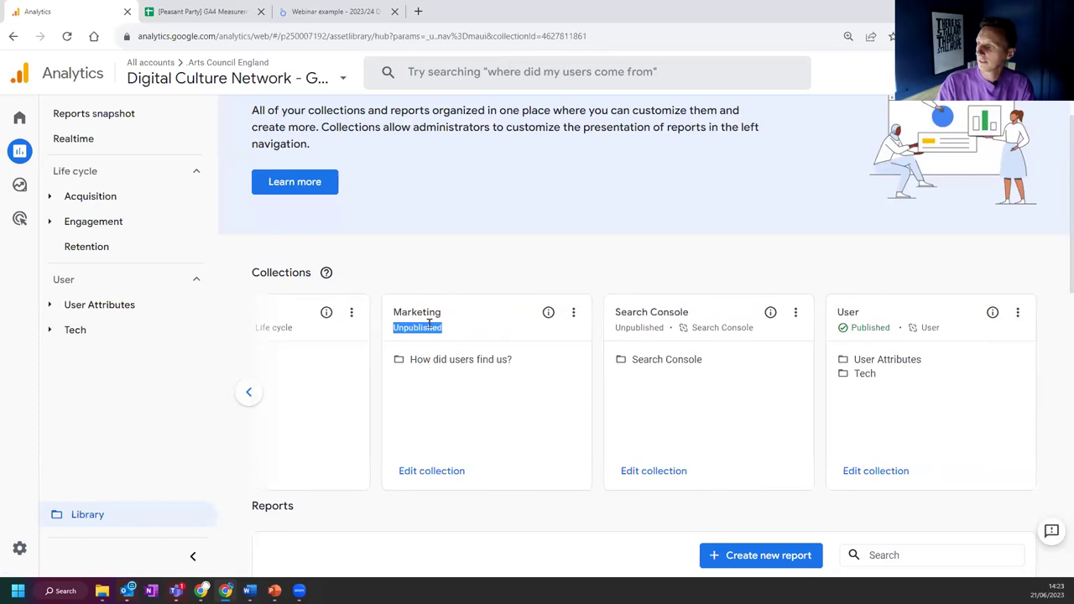
click(573, 312)
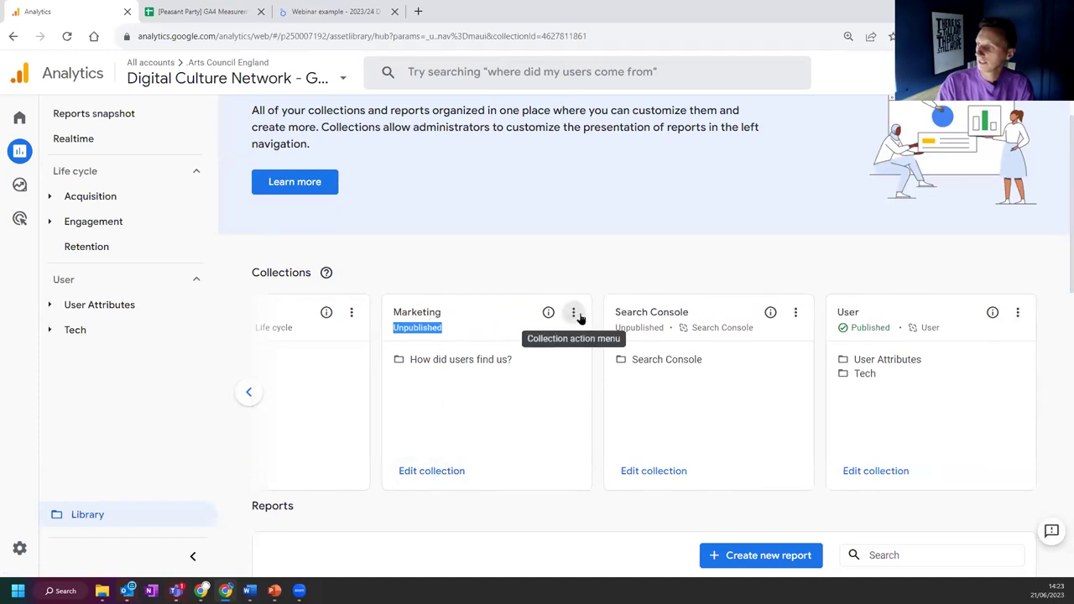
click(618, 343)
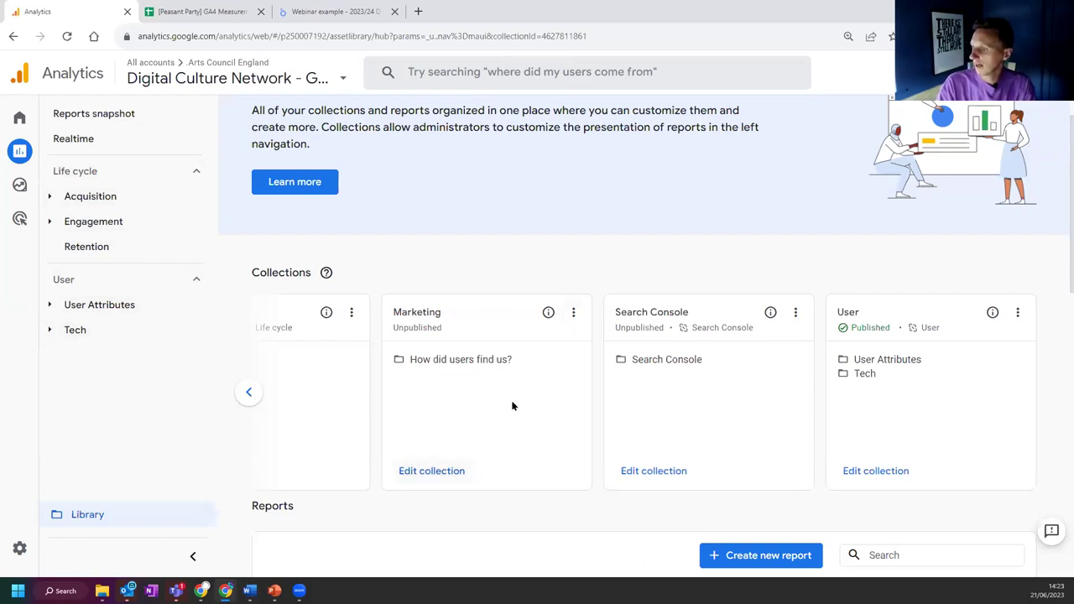
key(F5)
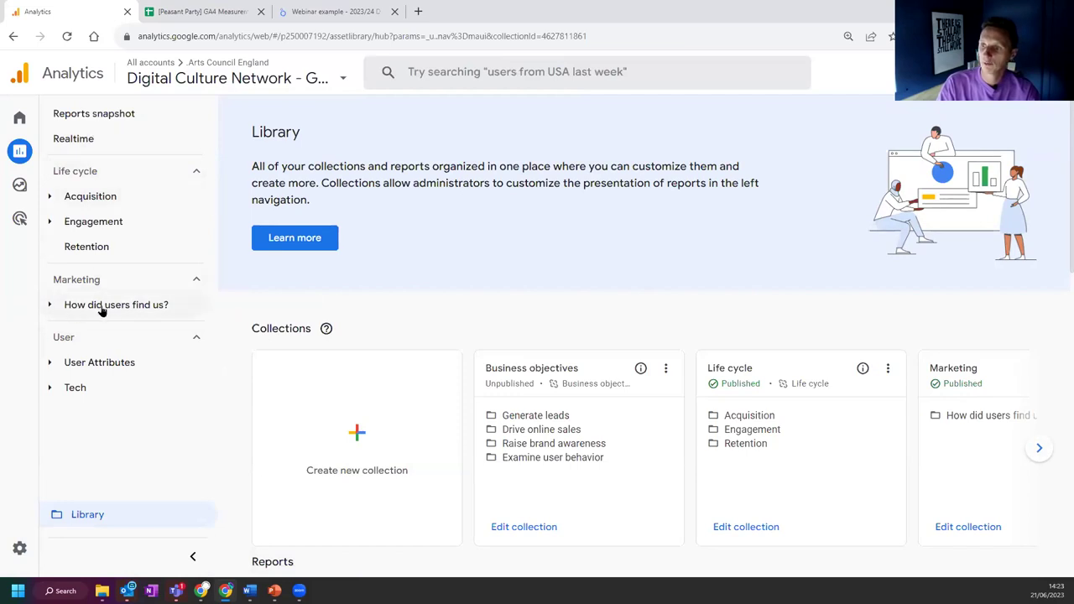
click(51, 304)
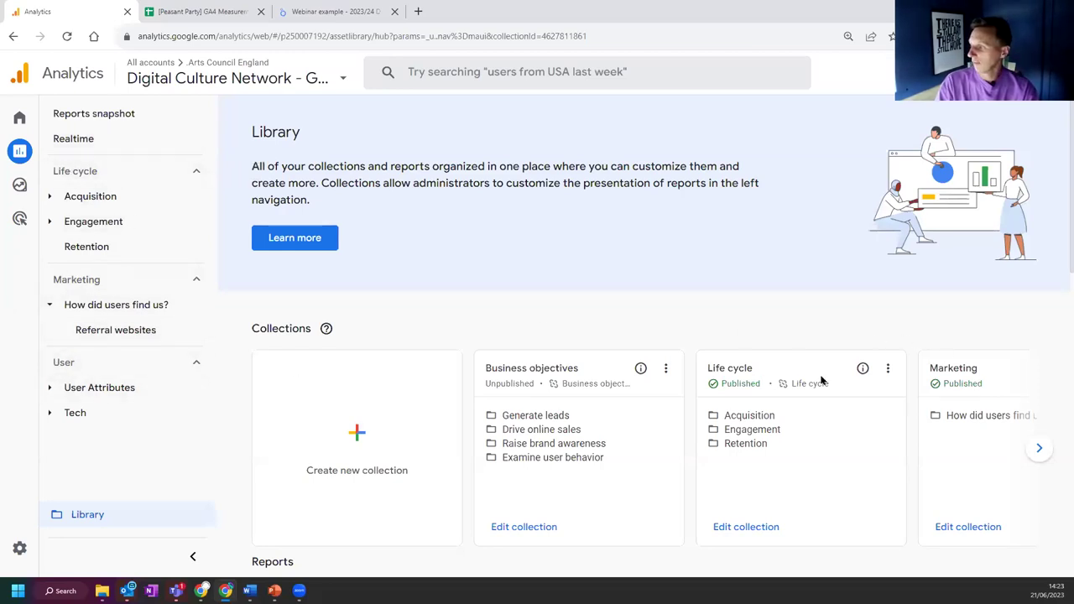
Step: Unpublish the Life cycle and User collections and return to the Reports snapshot
click(888, 368)
click(896, 399)
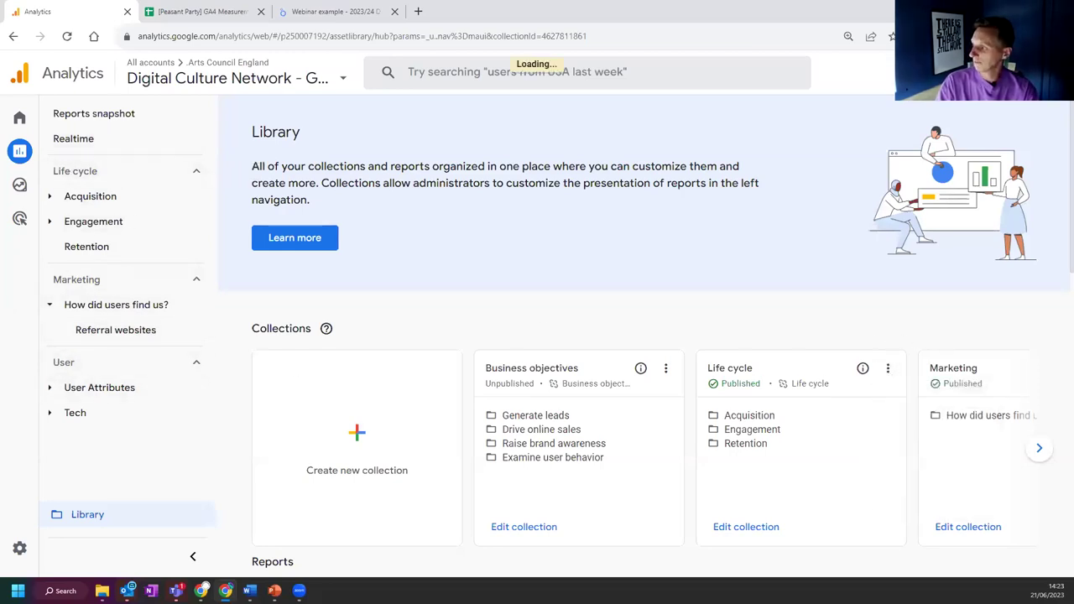
click(1039, 452)
click(1017, 370)
click(974, 397)
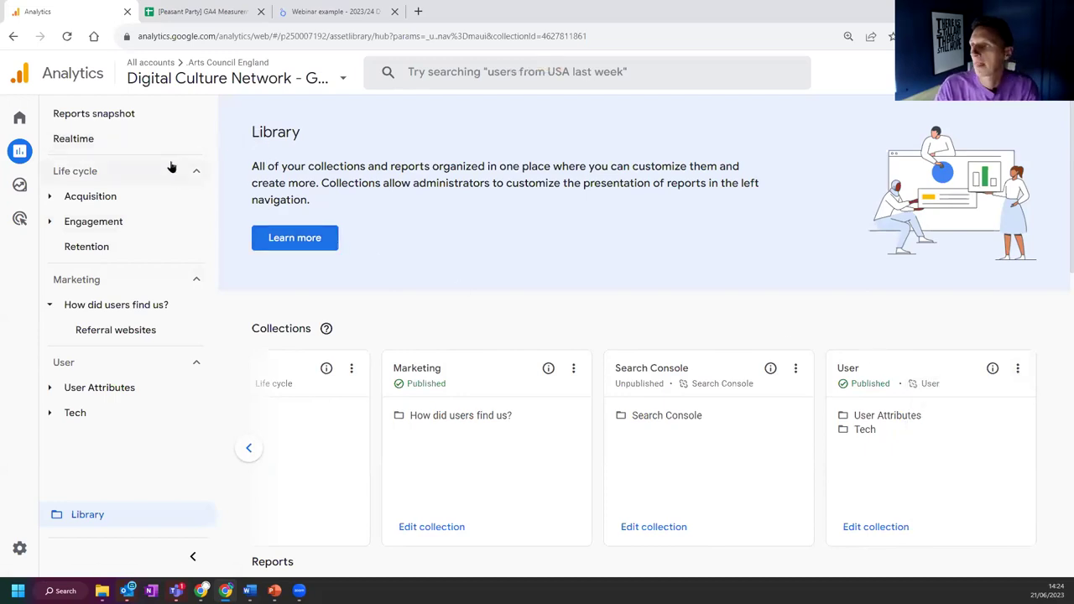
click(36, 158)
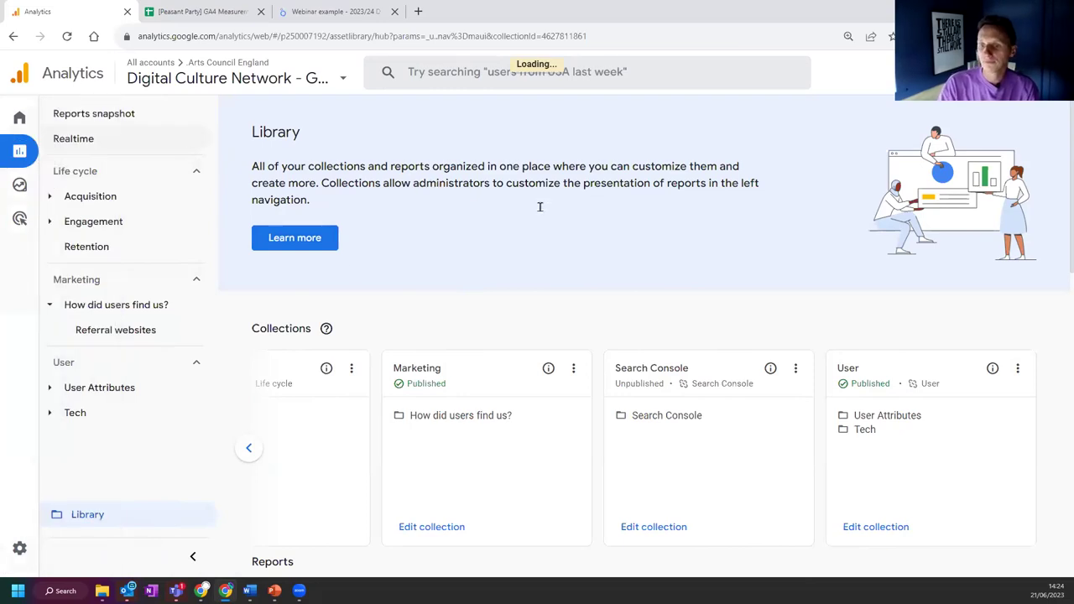
click(168, 109)
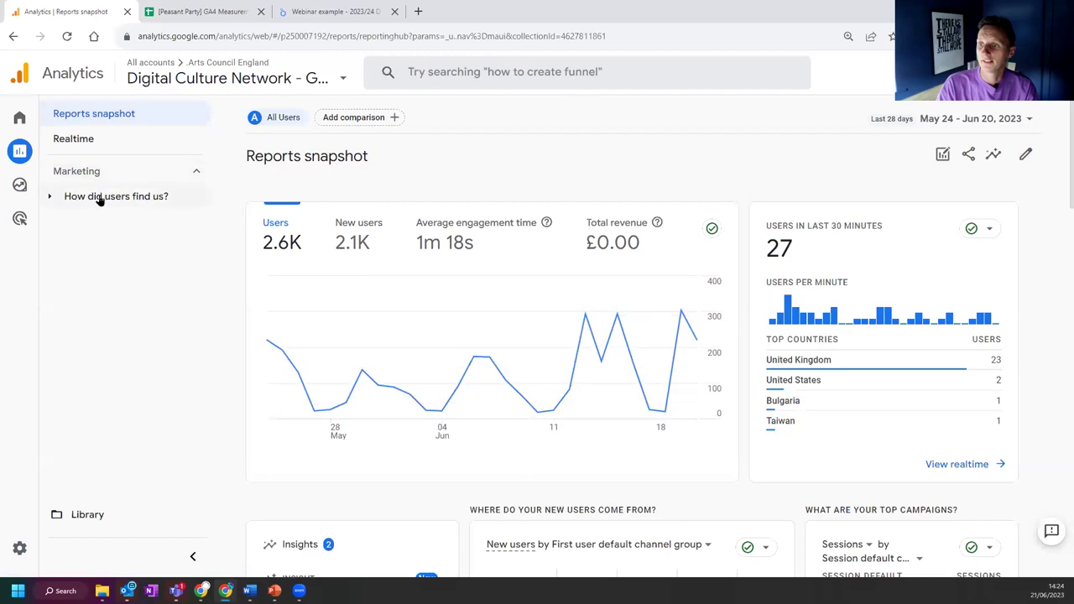
Step: Open the Referral websites report from the Marketing collection and examine its referral sources, including the calendly.com row
click(84, 198)
click(117, 222)
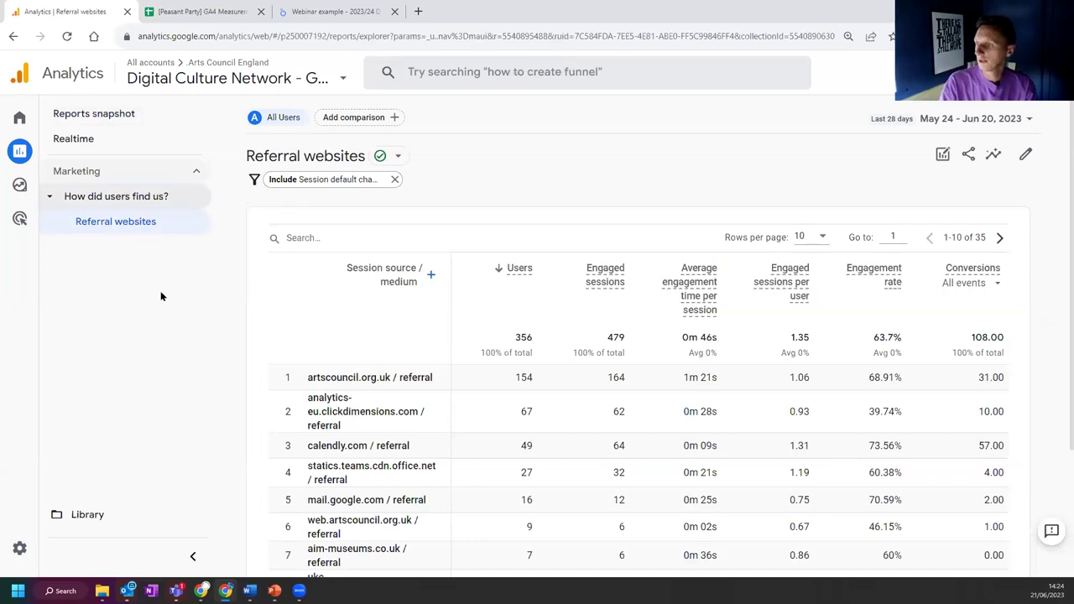
scroll(379, 355, down, 3)
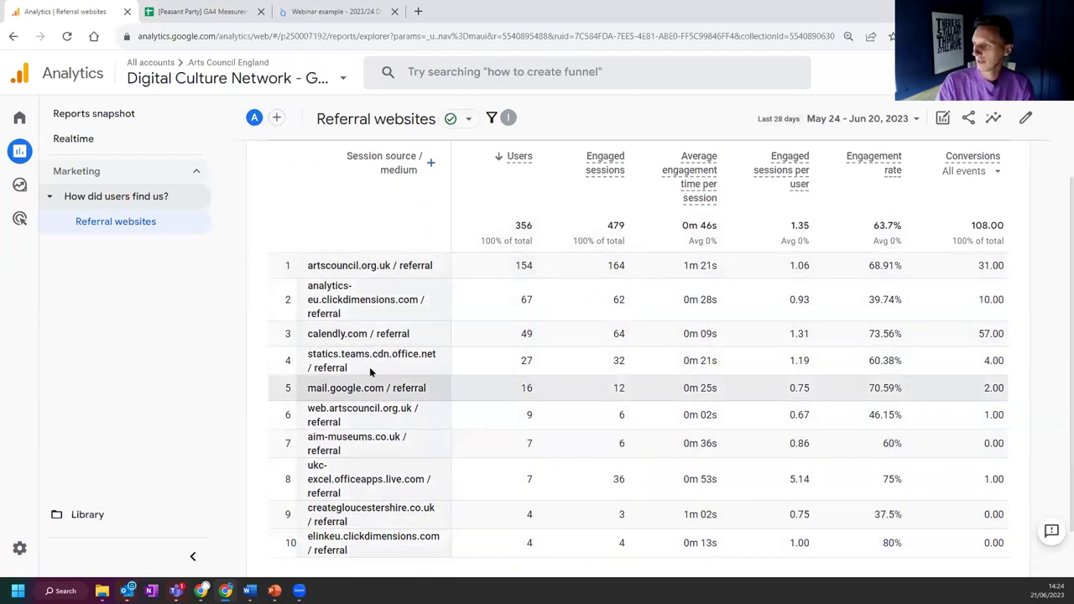
drag(307, 338, 411, 346)
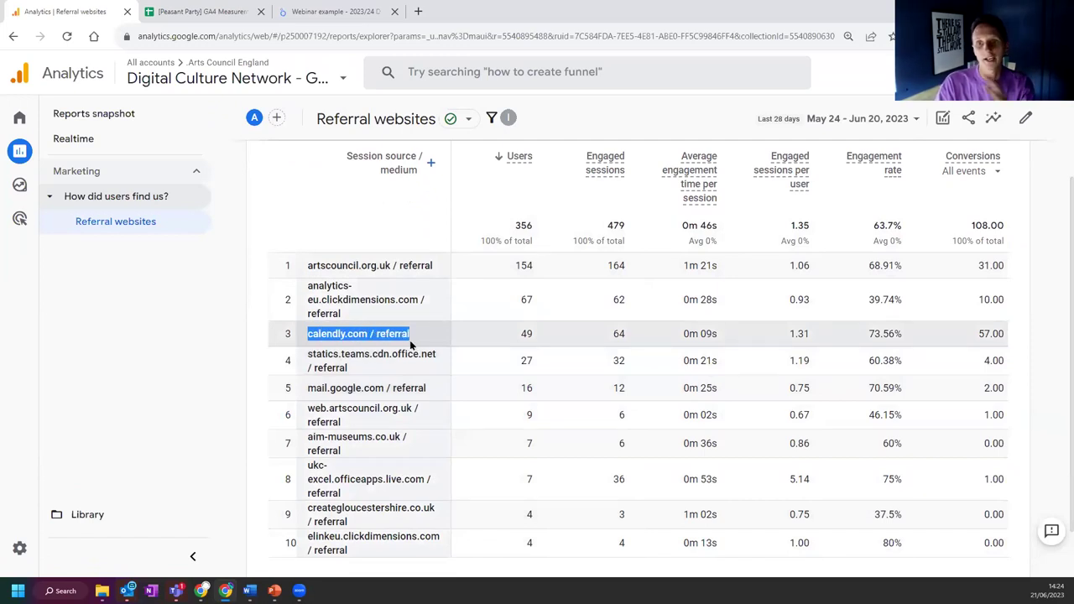
click(357, 336)
drag(418, 332, 153, 384)
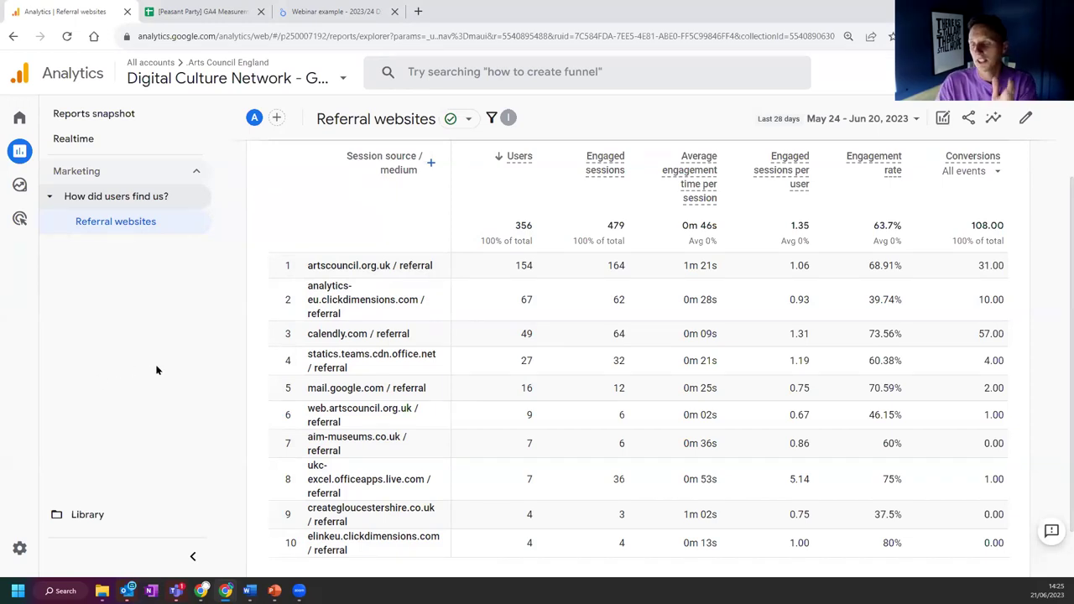
Step: Return to the Library and look through the list of available reports
click(97, 514)
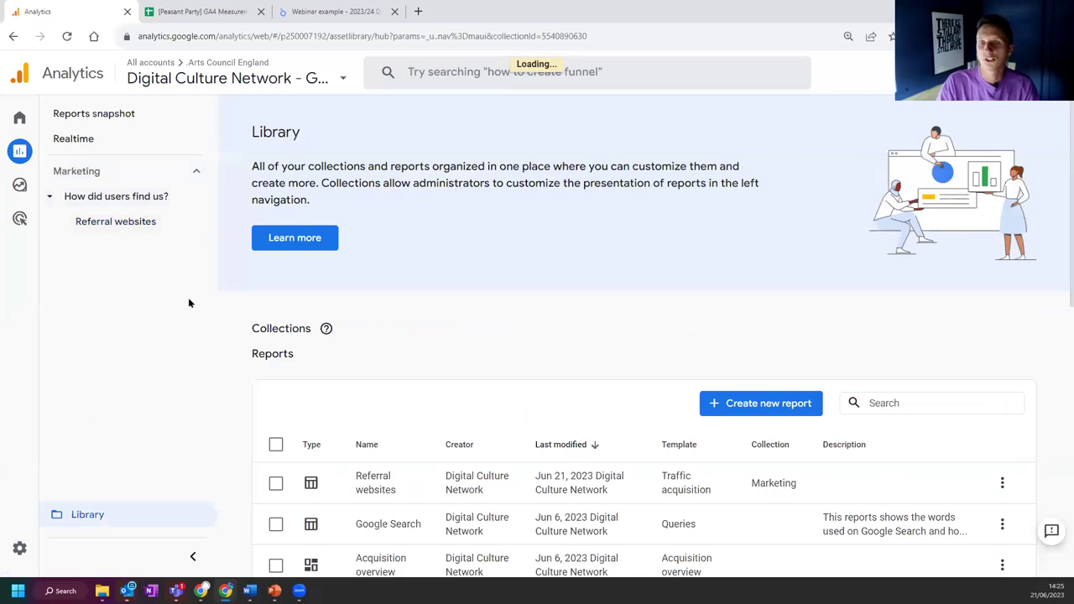
scroll(355, 324, down, 4)
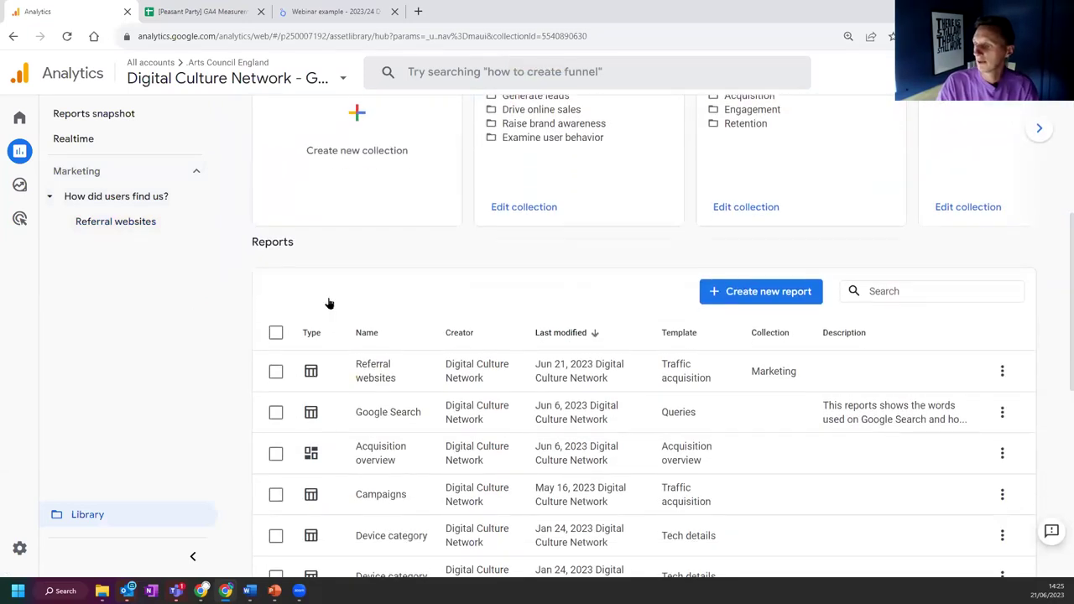
scroll(329, 304, down, 3)
scroll(294, 379, down, 3)
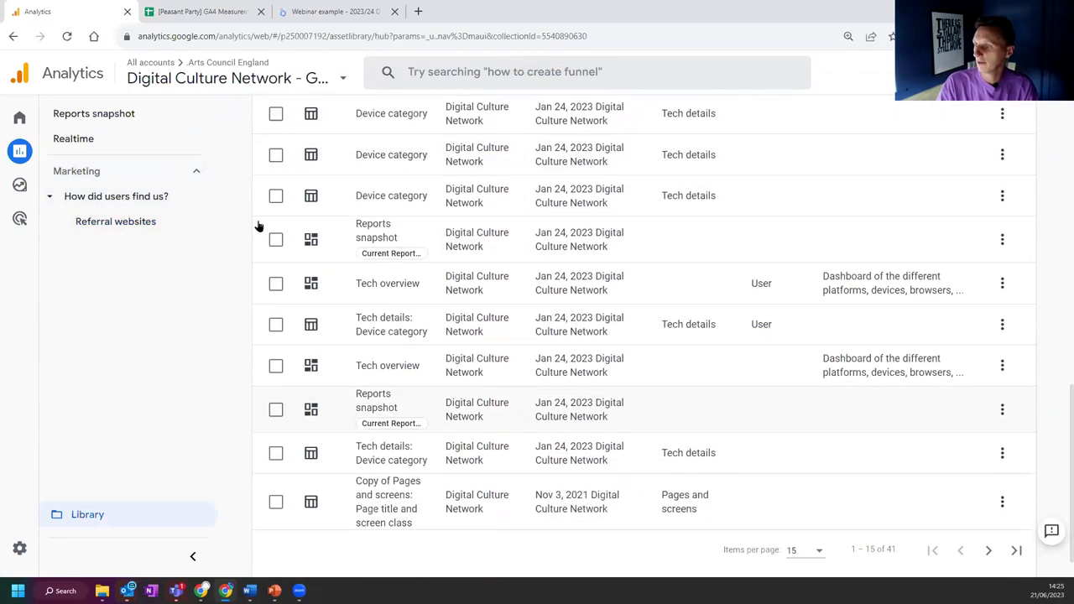
Step: Find the Life cycle Traffic acquisition report in the Library's report list and open it for customization
scroll(700, 392, down, 2)
click(988, 510)
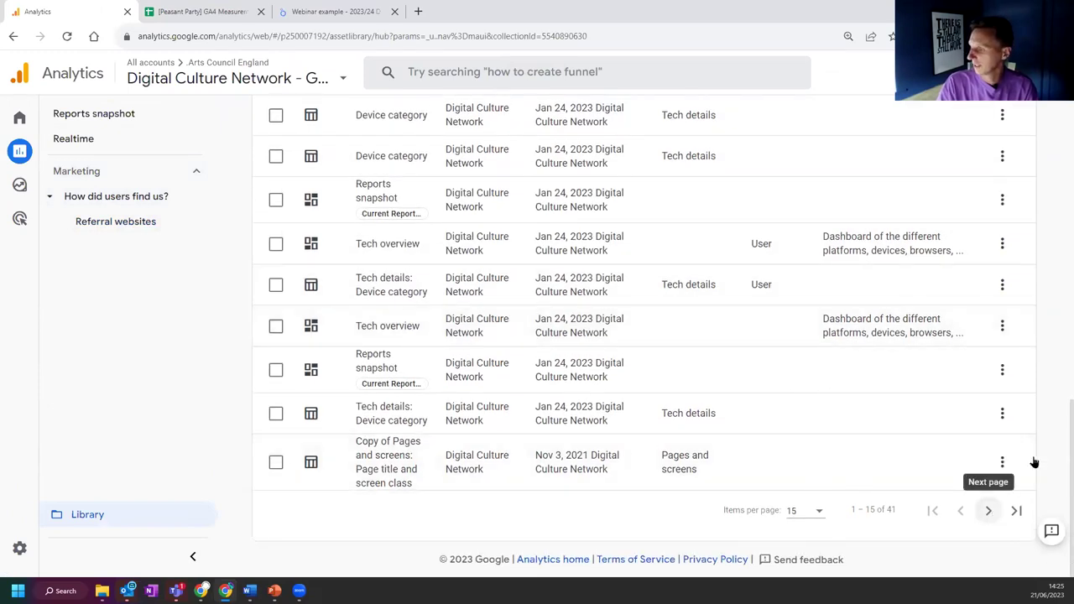
scroll(643, 257, up, 5)
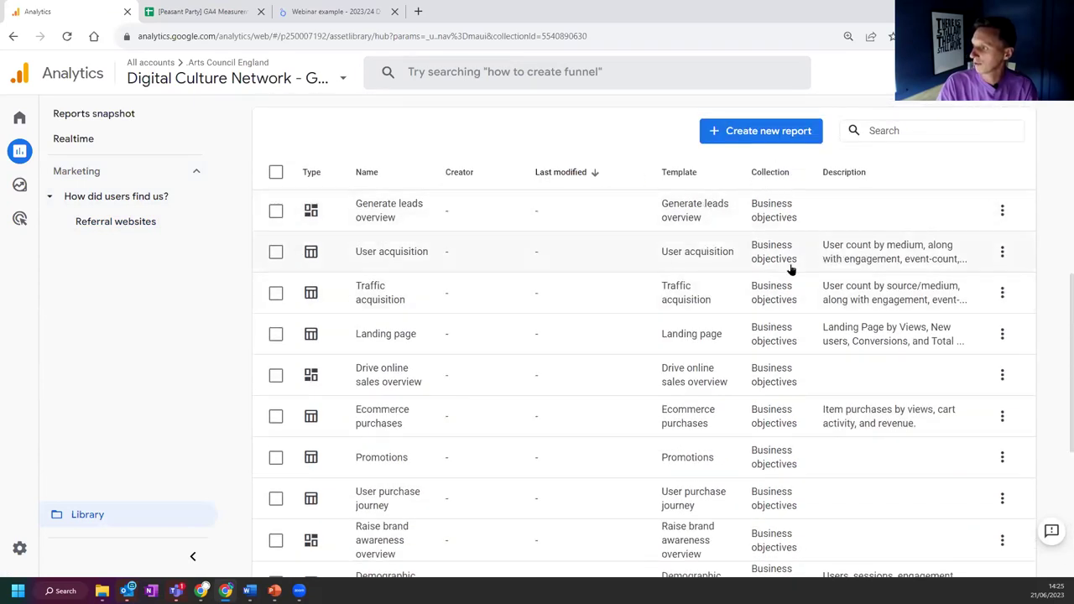
scroll(772, 218, down, 4)
scroll(758, 232, down, 1)
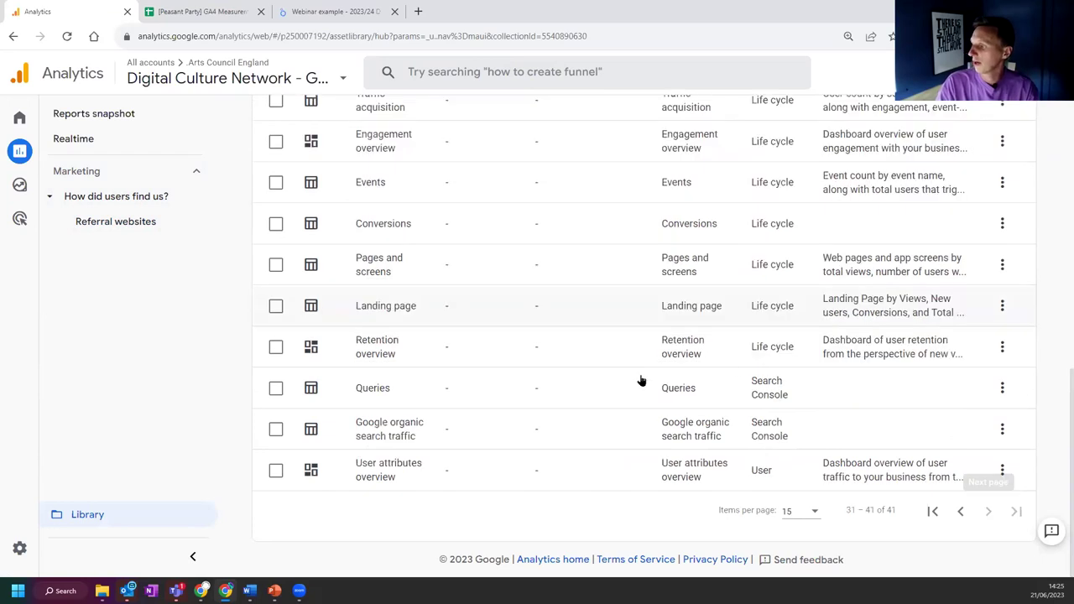
scroll(714, 345, up, 3)
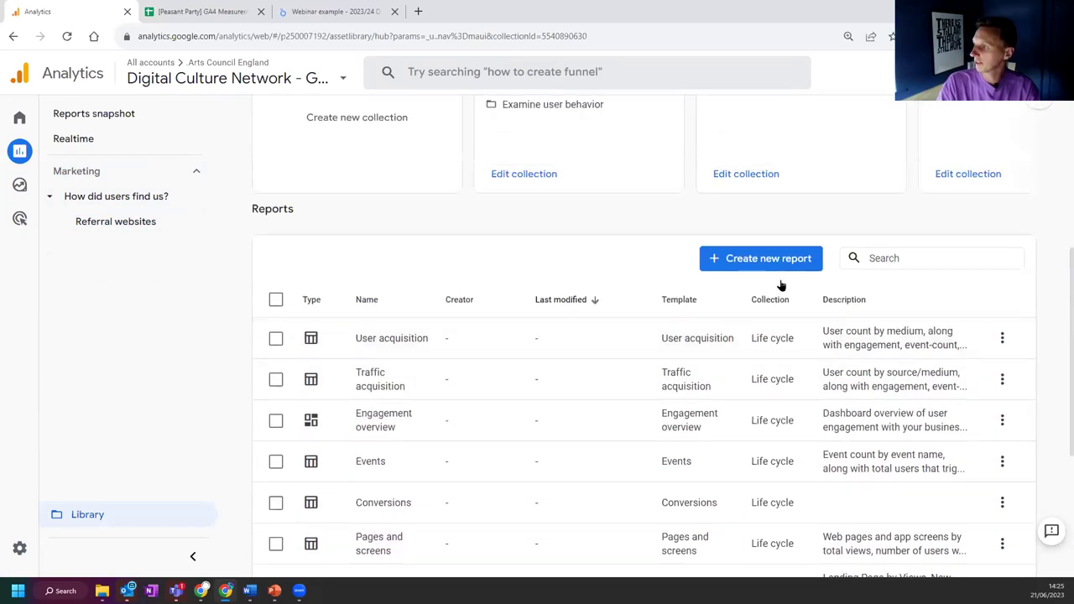
scroll(778, 288, down, 1)
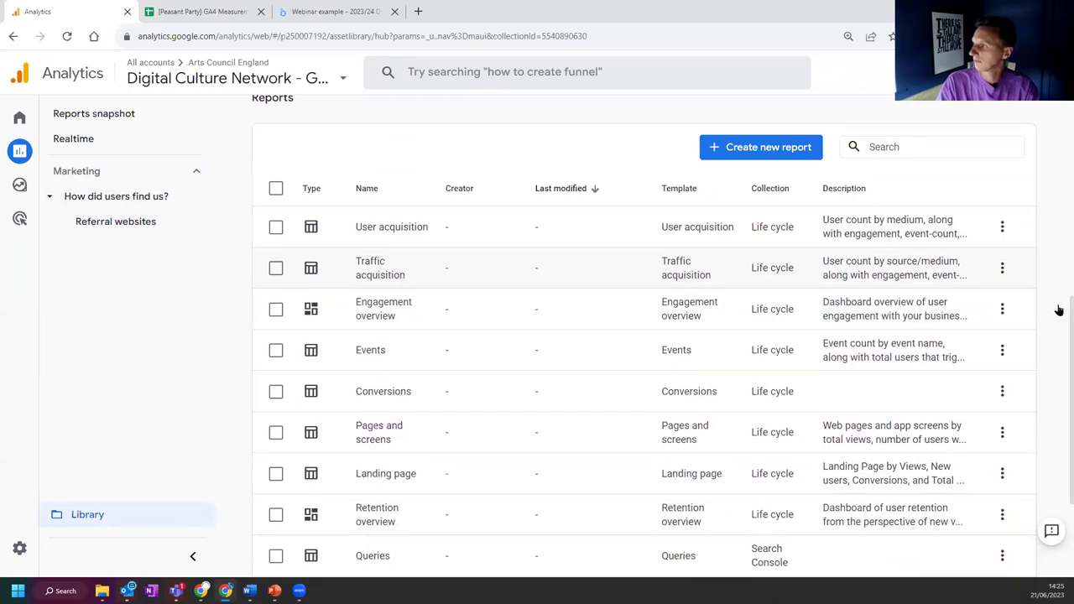
click(1005, 271)
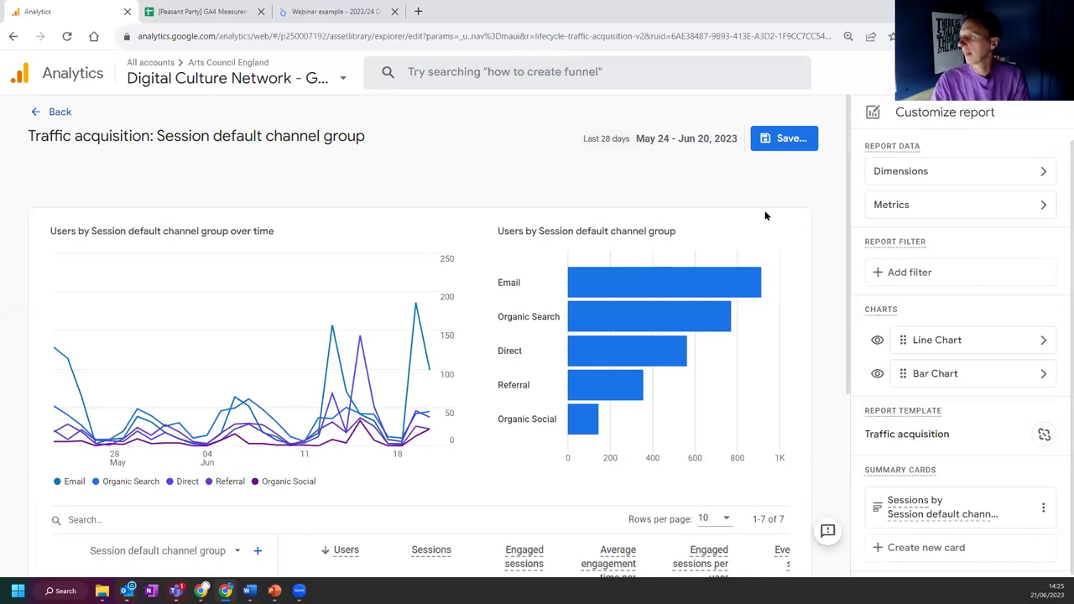
Step: Add a report filter that includes only sessions whose Session default channel group is Email
scroll(362, 193, down, 4)
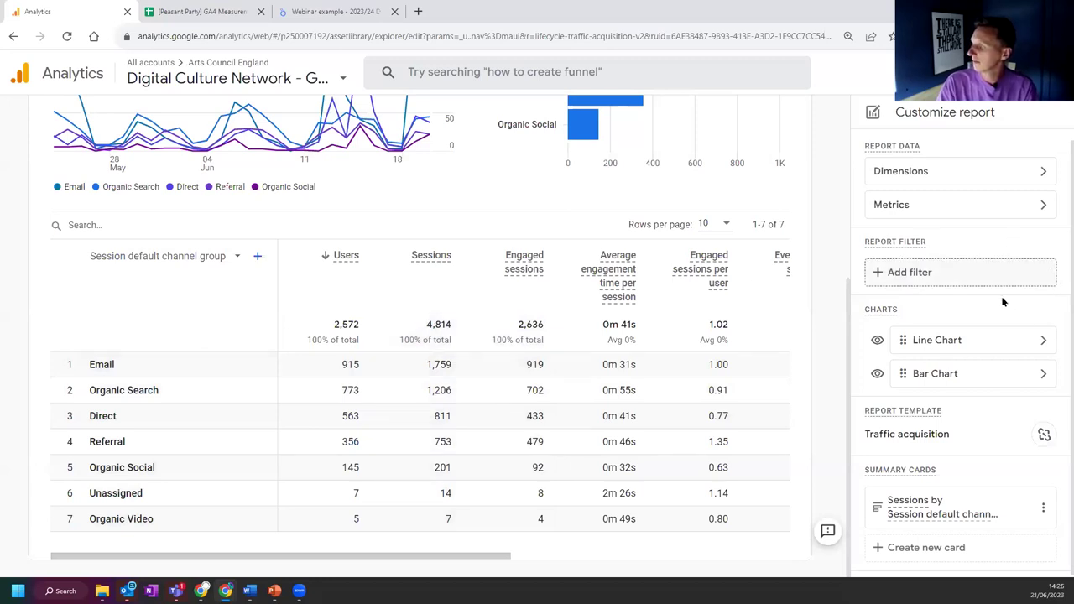
click(922, 272)
click(963, 225)
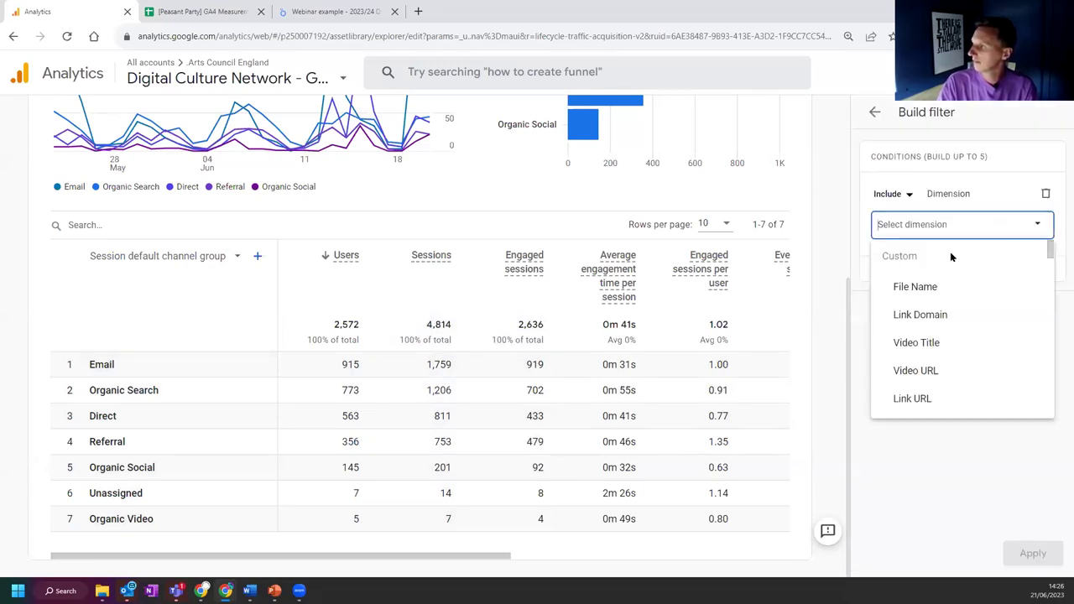
text(session)
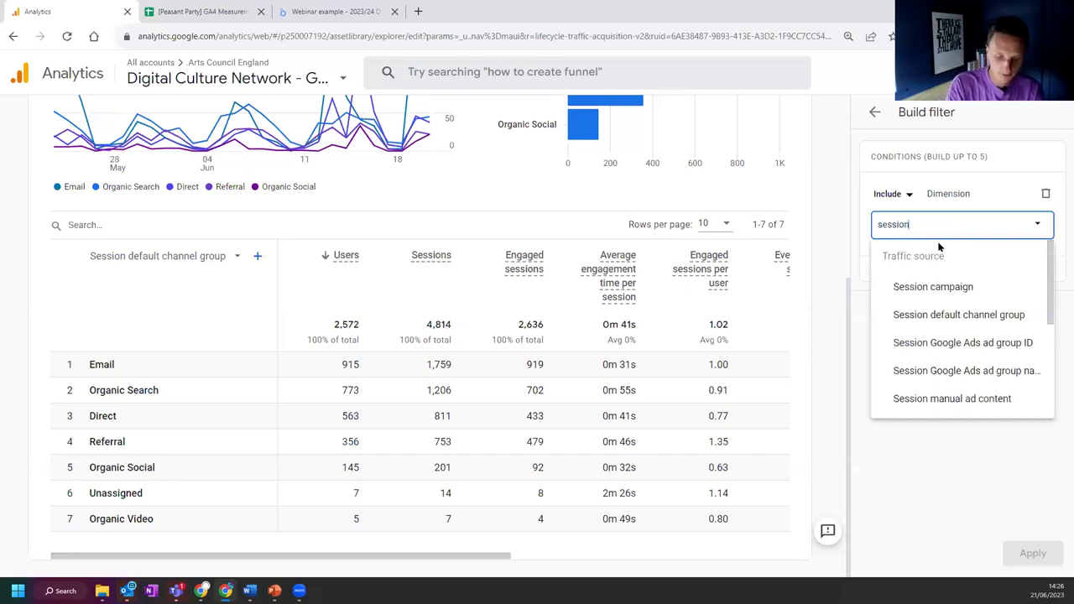
text( def)
click(976, 290)
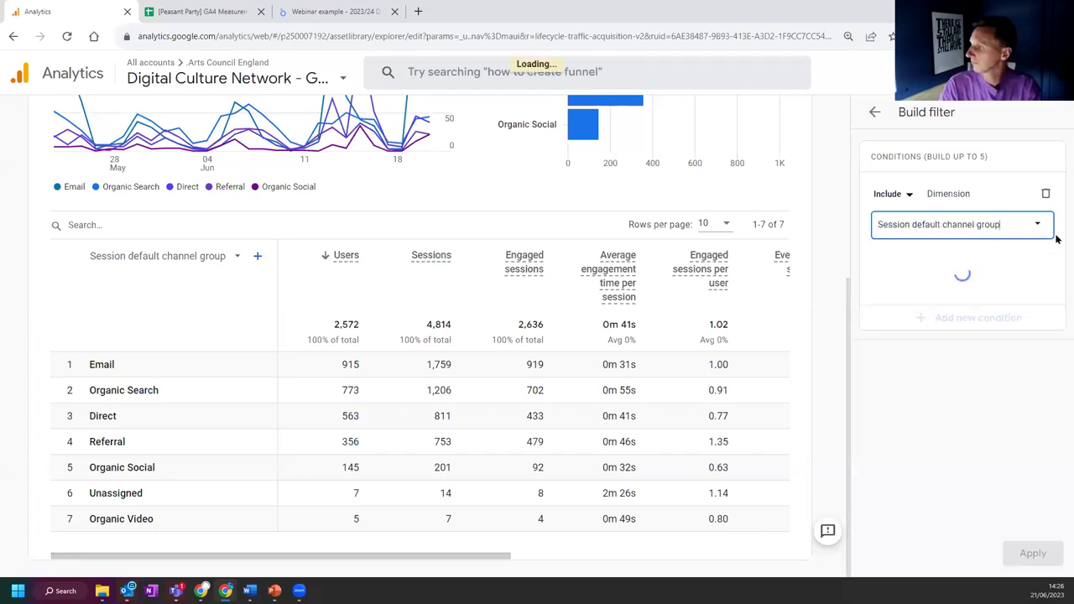
click(959, 278)
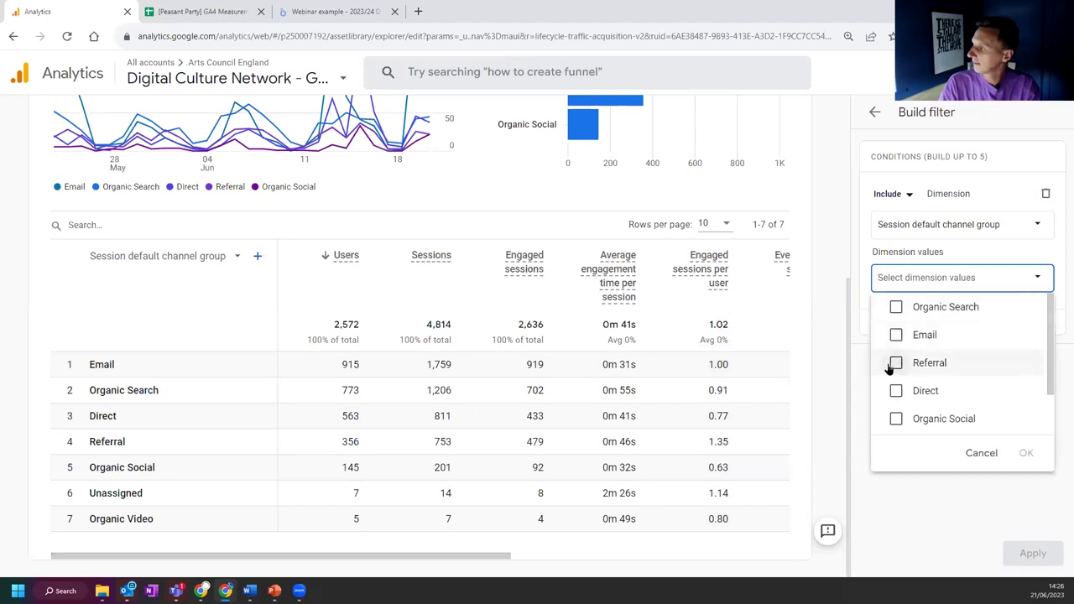
click(928, 337)
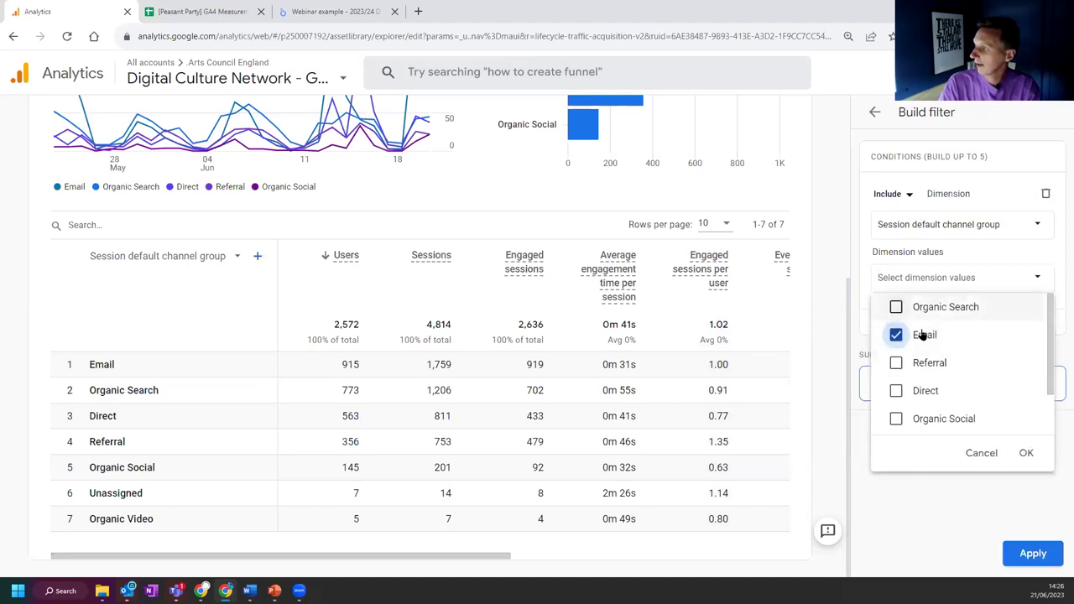
click(1032, 554)
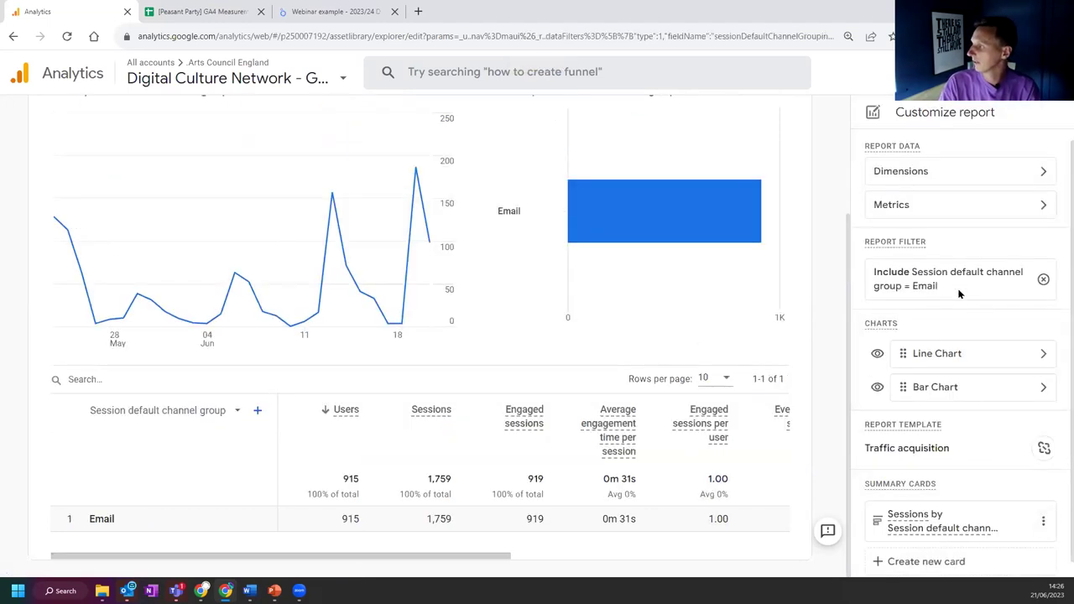
Step: Hide both the line chart and the bar chart so the report contains only its table
scroll(154, 247, up, 2)
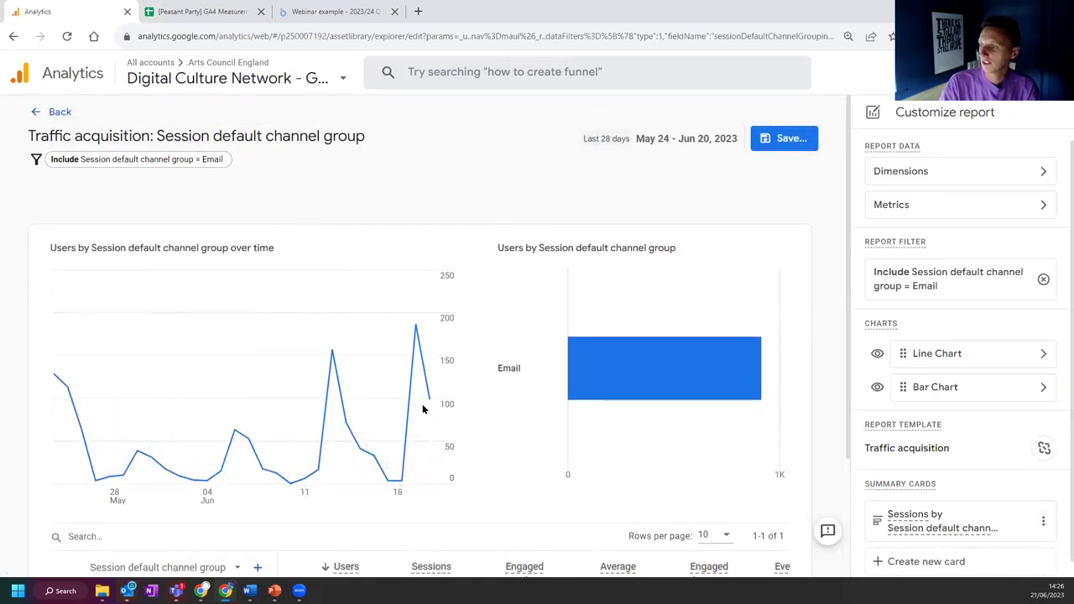
scroll(97, 392, down, 2)
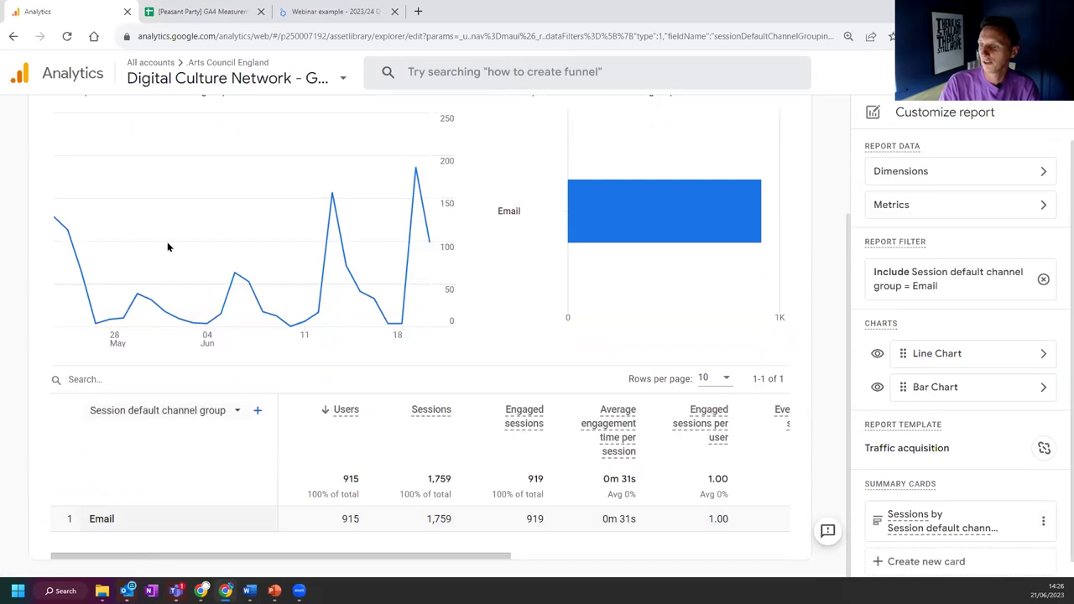
click(876, 353)
click(876, 387)
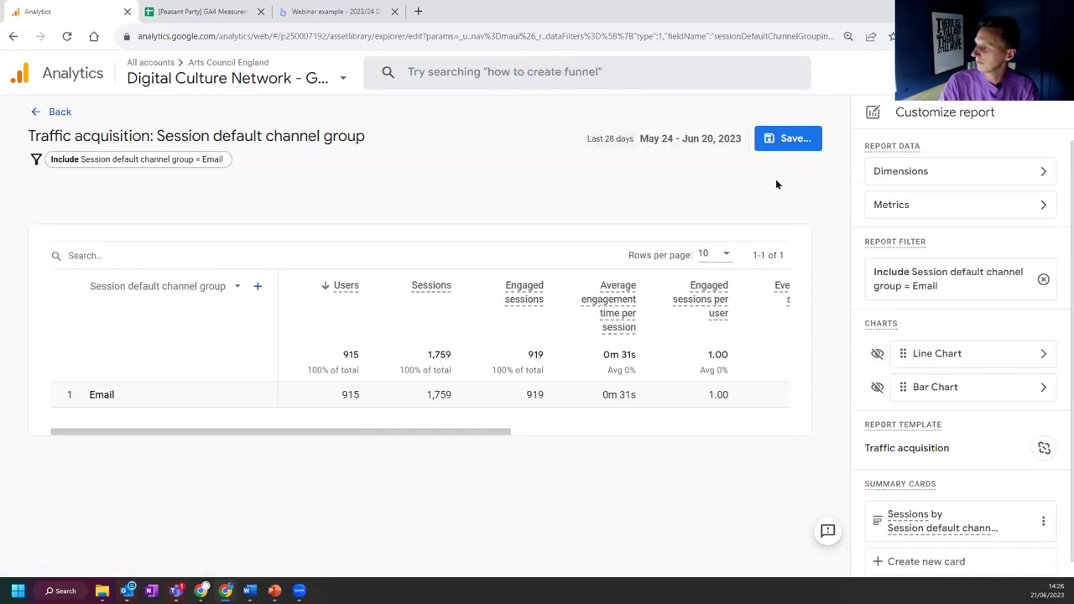
Step: Make Session source / medium the first and default primary dimension, apply it, and review the email sources in the table
click(948, 176)
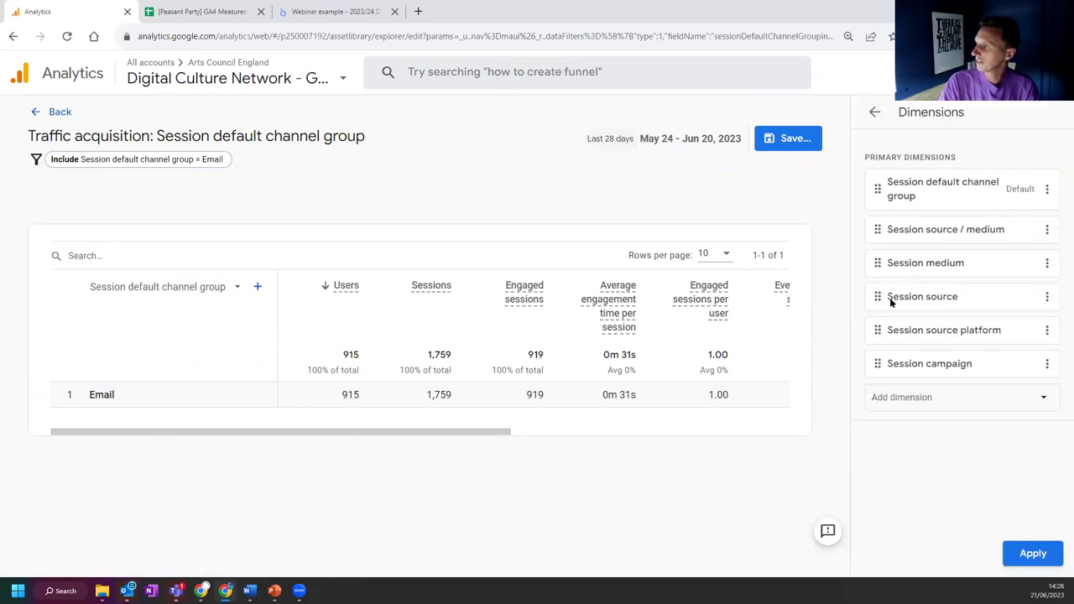
click(1046, 229)
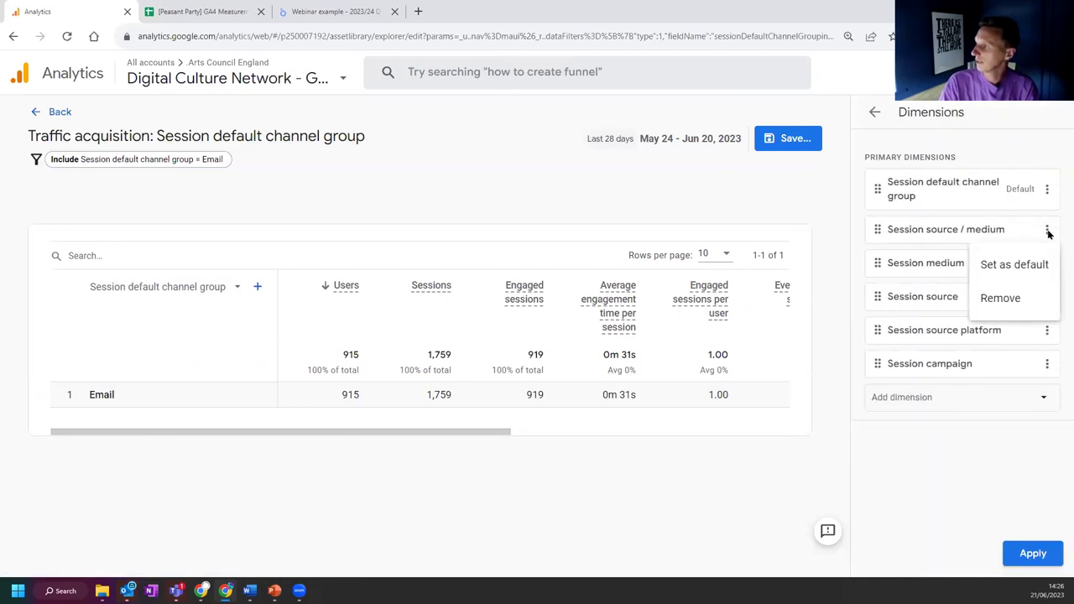
click(1017, 263)
drag(875, 215, 877, 182)
click(1037, 554)
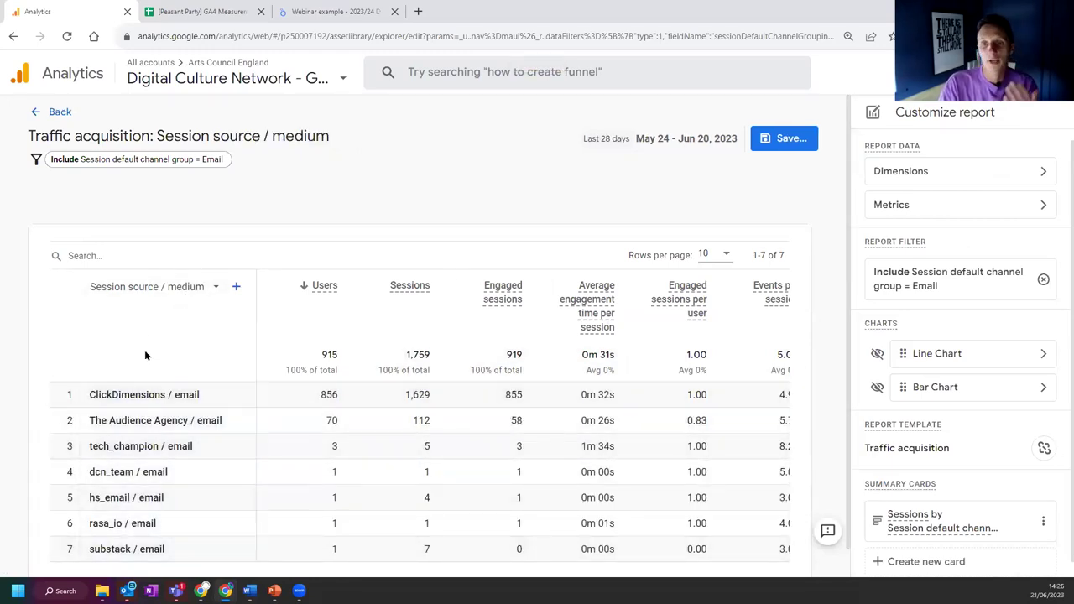
click(775, 149)
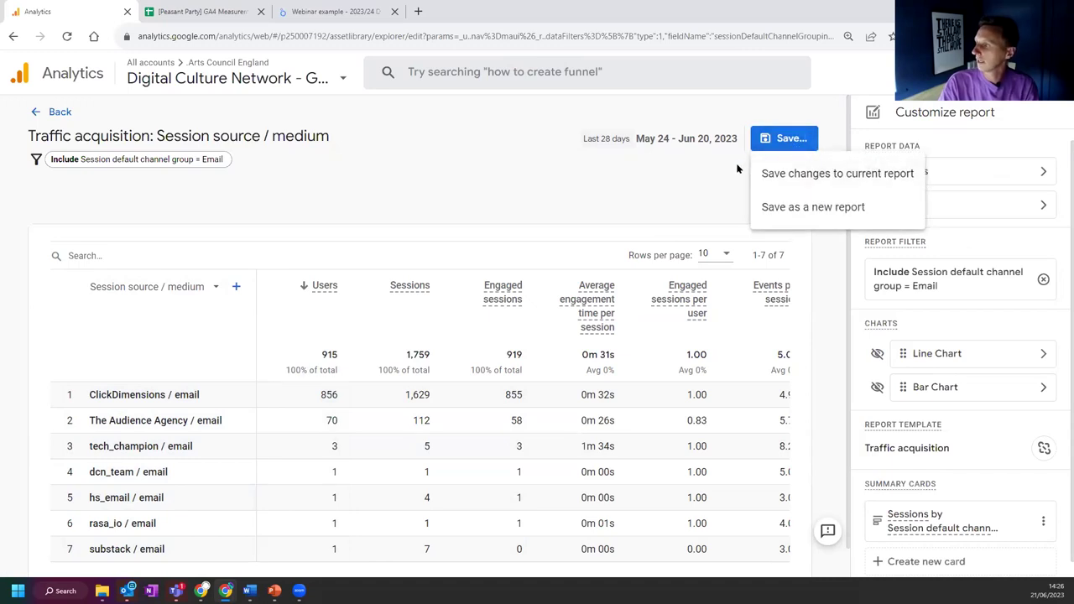
click(688, 175)
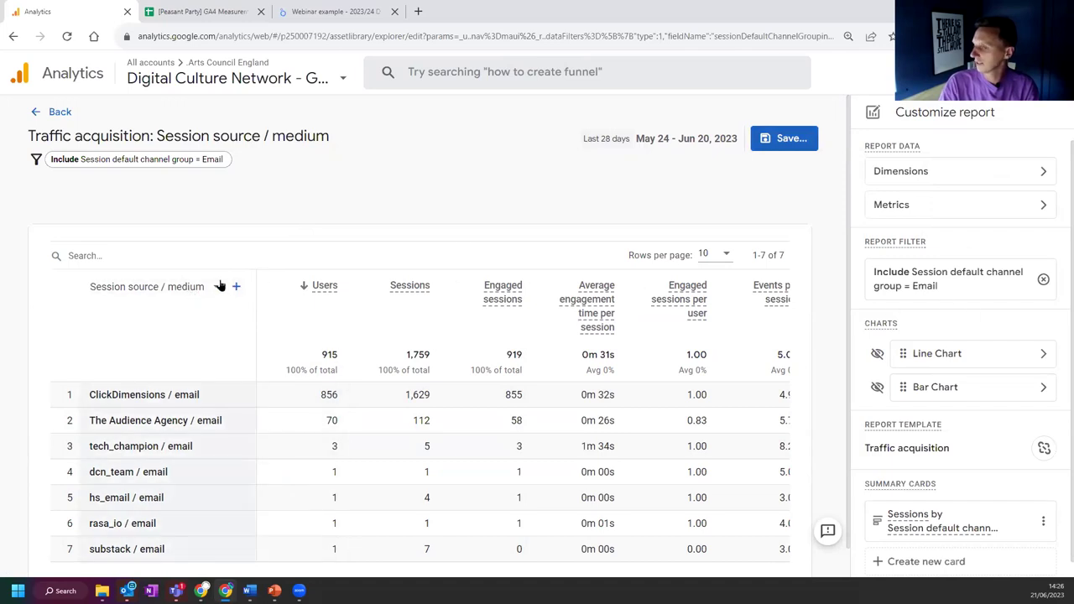
scroll(139, 419, down, 1)
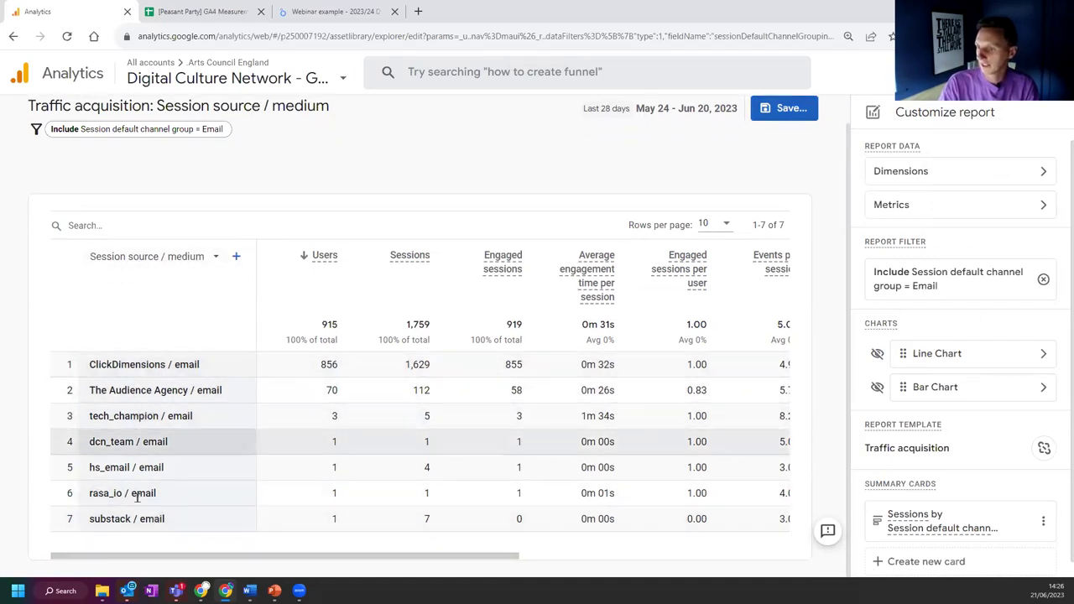
Step: Move Session campaign to the top of the primary dimensions, set it as default, and apply the change
click(951, 174)
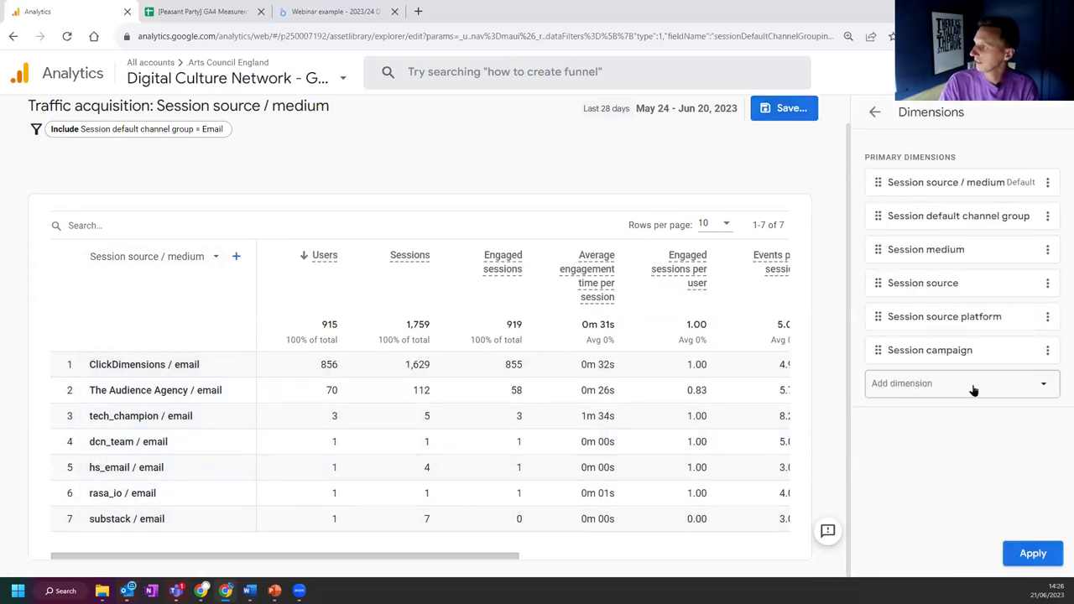
drag(880, 350, 878, 181)
click(1047, 182)
click(1024, 220)
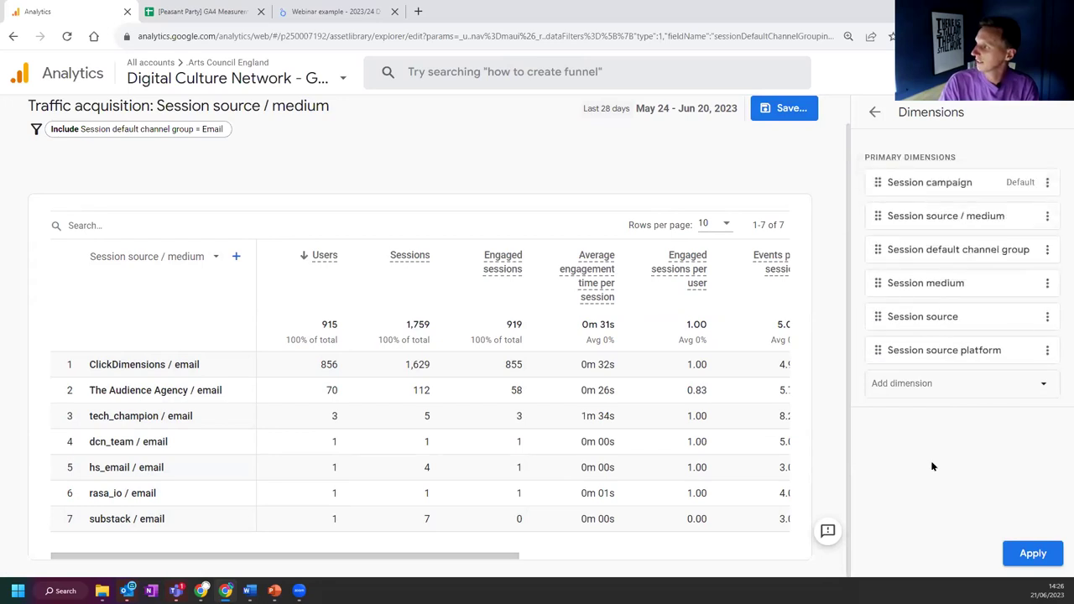
click(1032, 554)
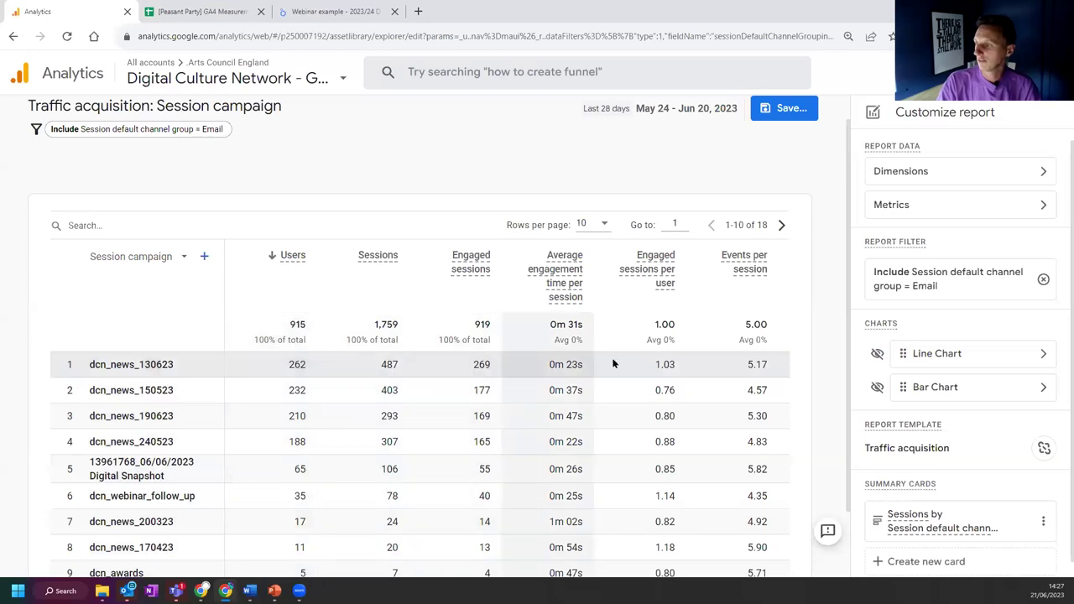
Step: Save the customized report as a new report named "Email Campaigns"
click(789, 109)
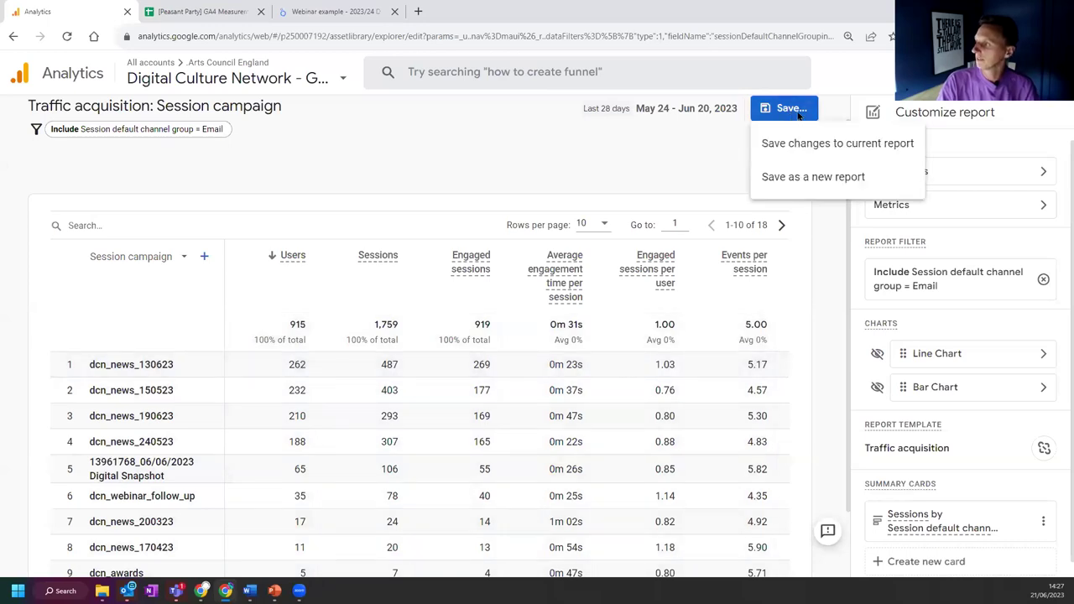
click(829, 177)
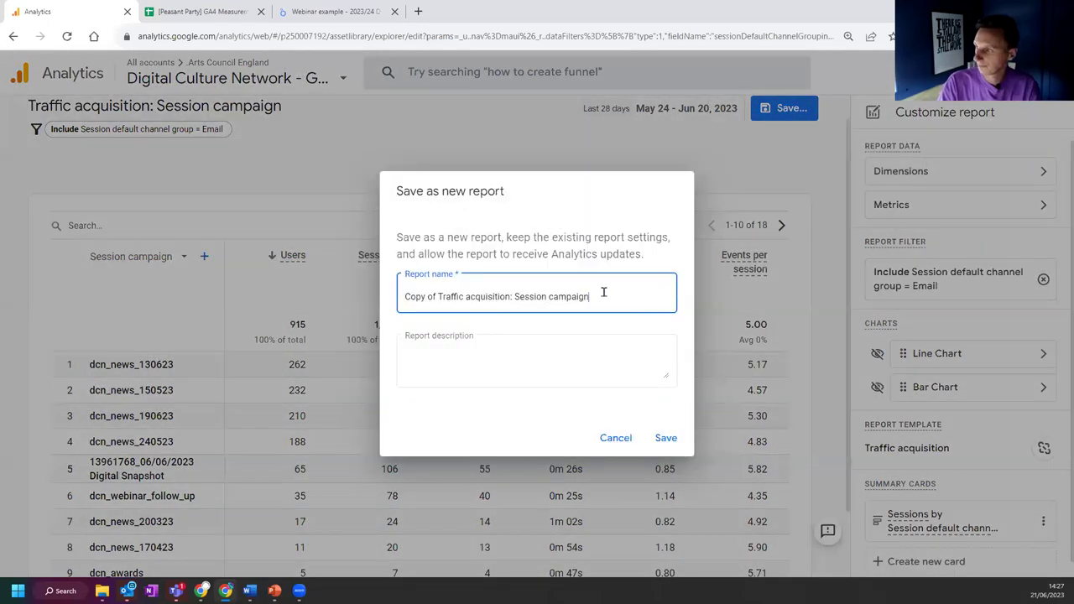
drag(603, 292, 326, 302)
text(Email Cam)
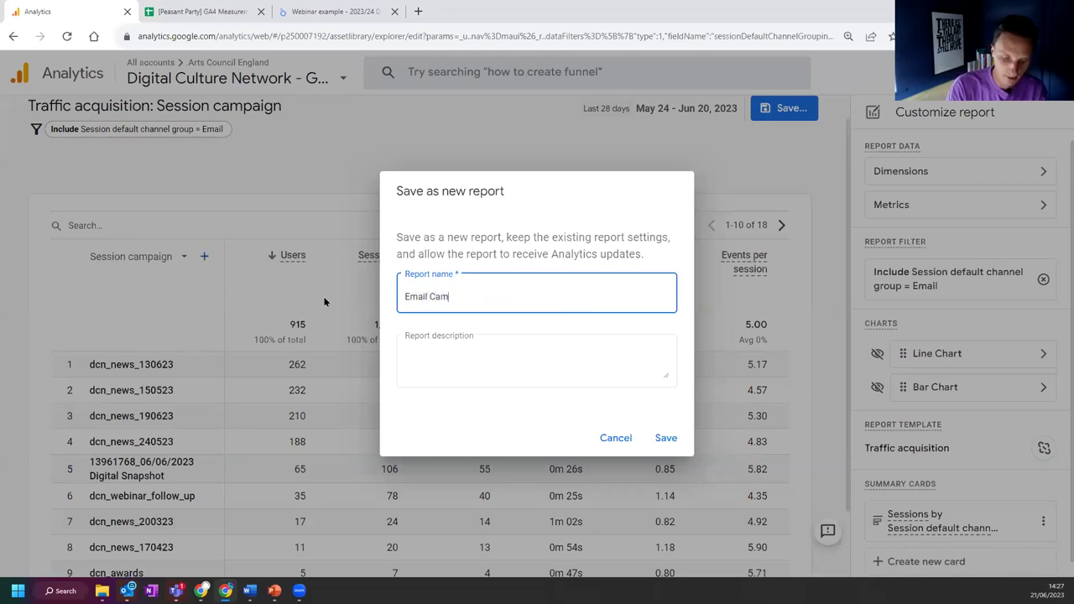
click(664, 438)
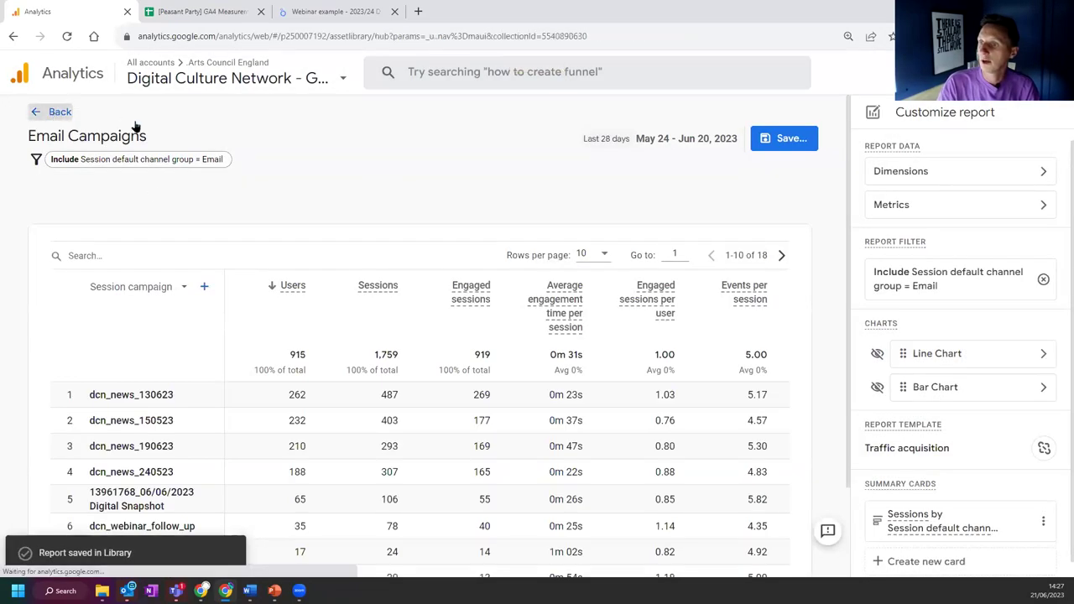
Step: Return to the Library and open the Marketing collection for editing
click(55, 112)
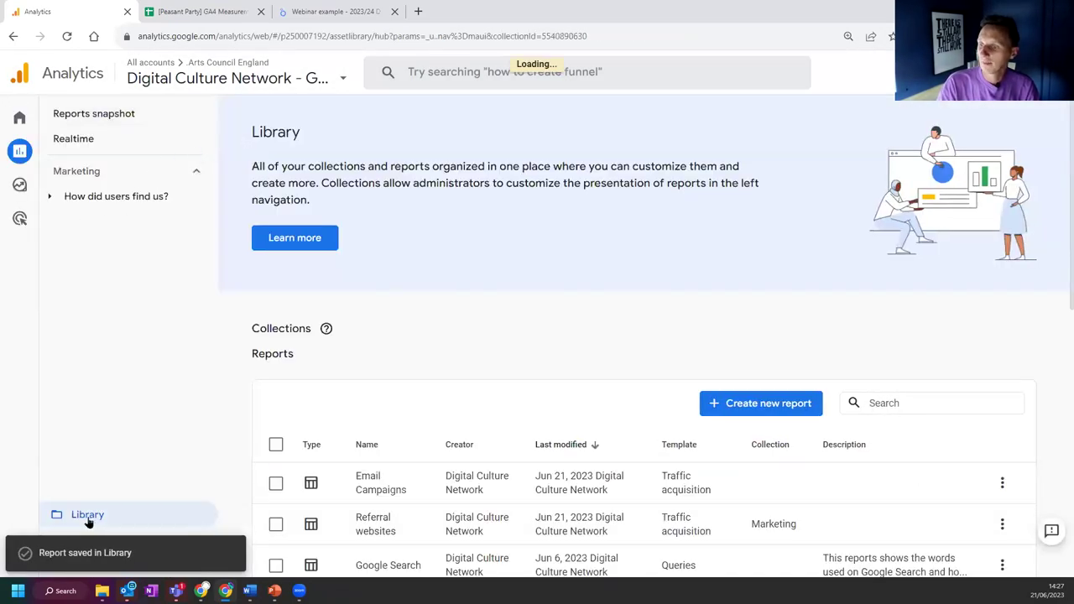
scroll(528, 304, down, 2)
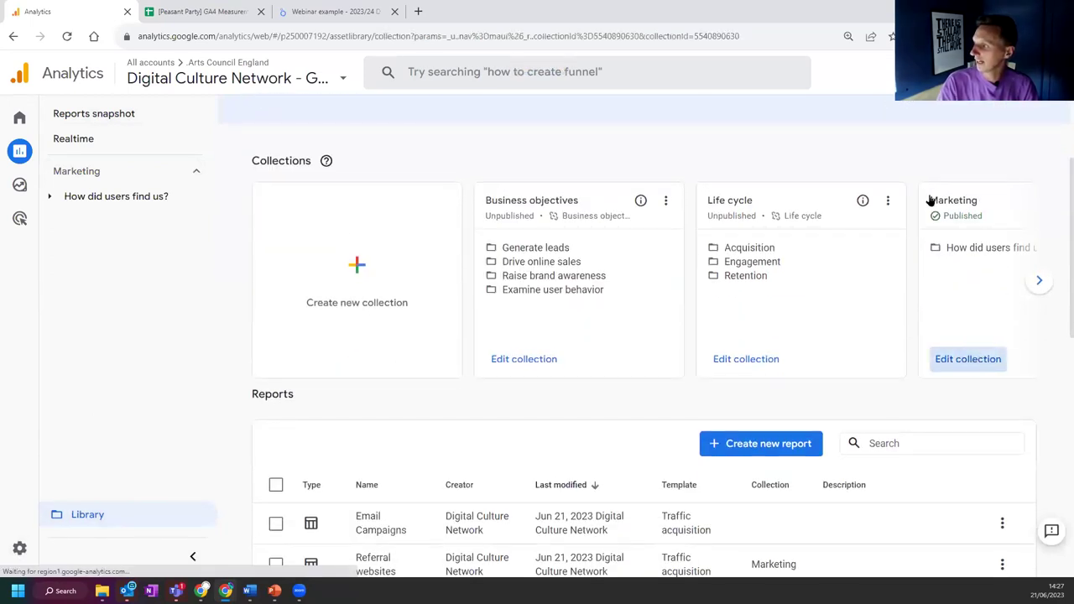
click(975, 359)
Step: Add the Email Campaigns report below Referral websites in the "How did users find us?" topic and save the collection
click(541, 226)
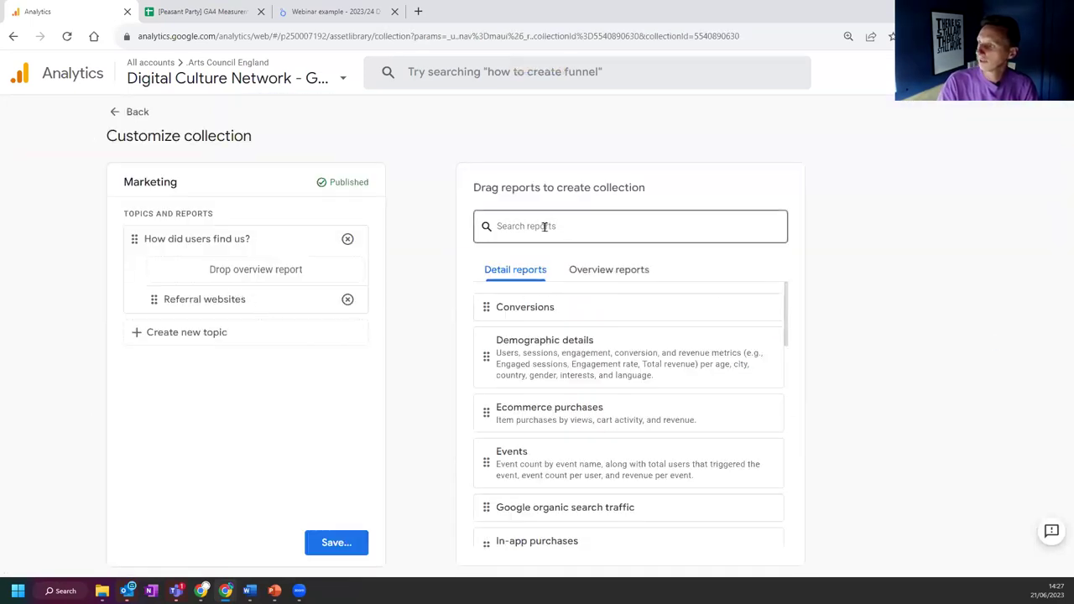
text(email)
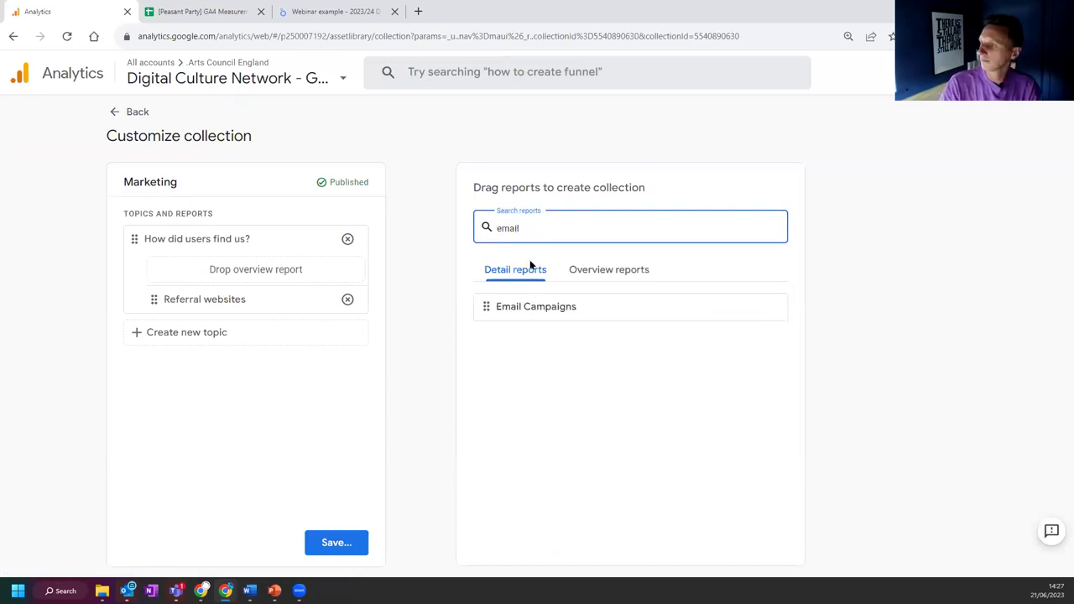
drag(487, 304, 328, 328)
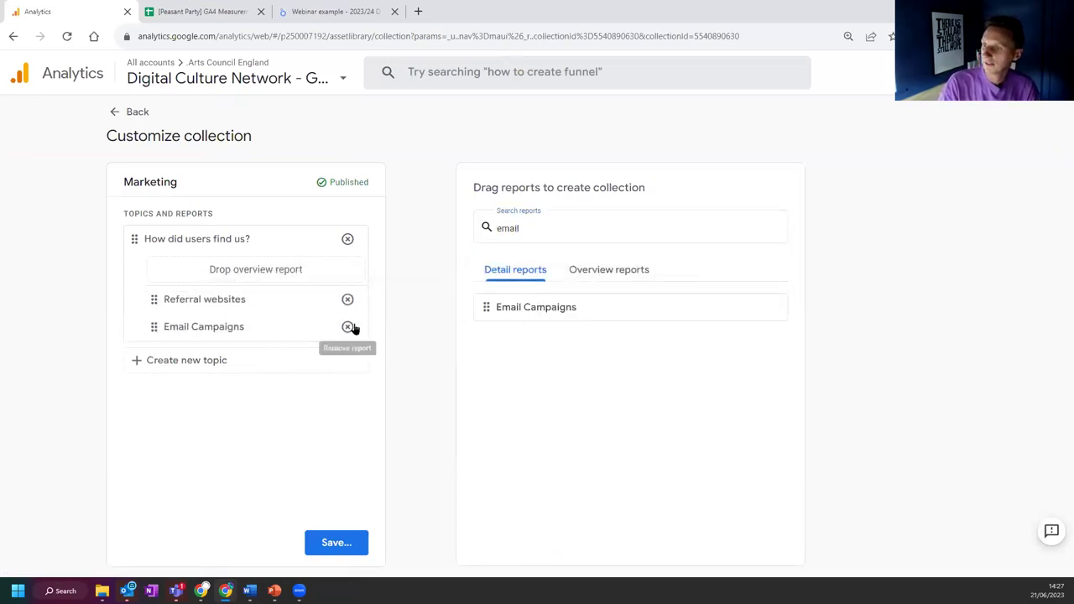
click(362, 553)
click(372, 475)
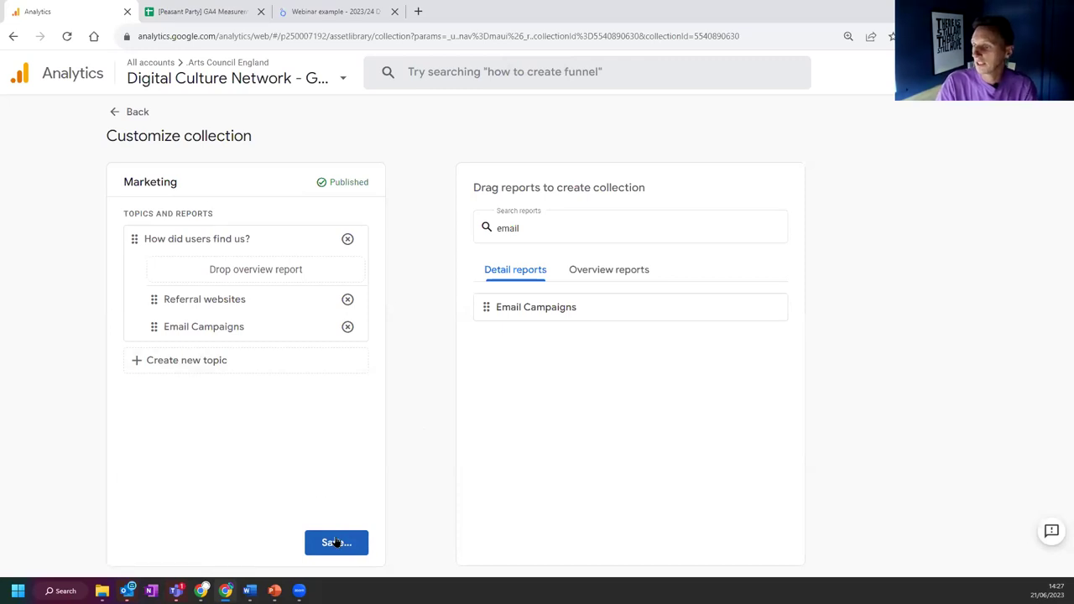
Step: Leave the Marketing collection editor and open the Explorations area
click(128, 113)
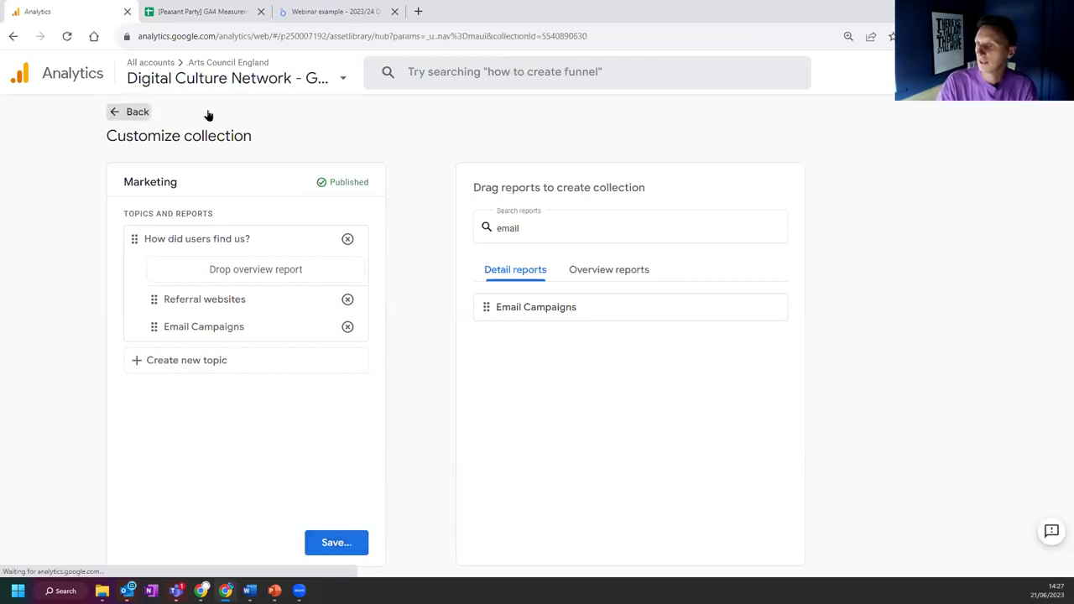
click(59, 201)
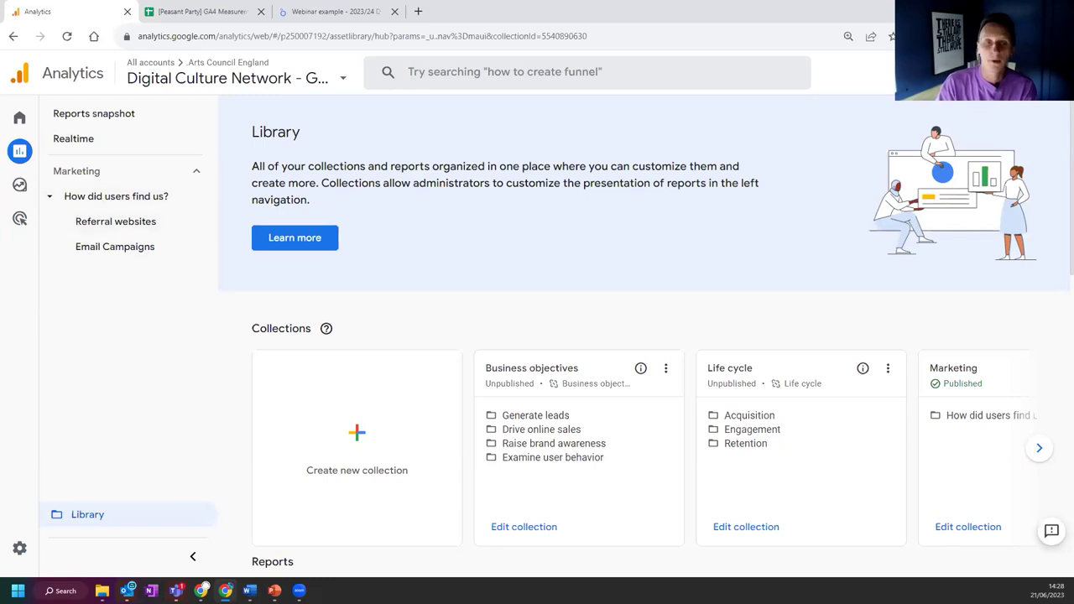
mouse_move(79, 198)
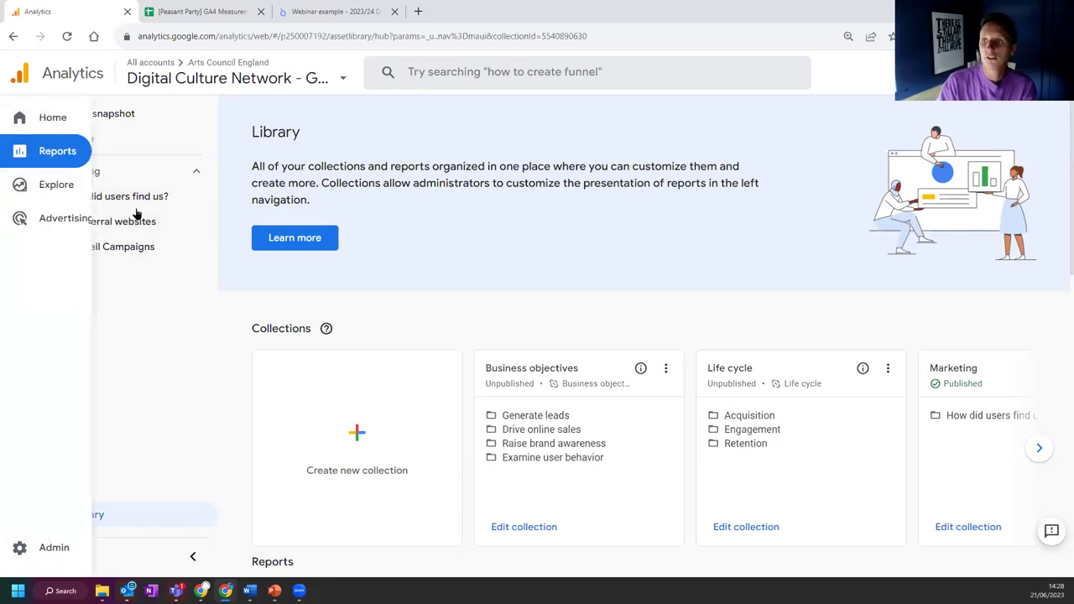
click(31, 186)
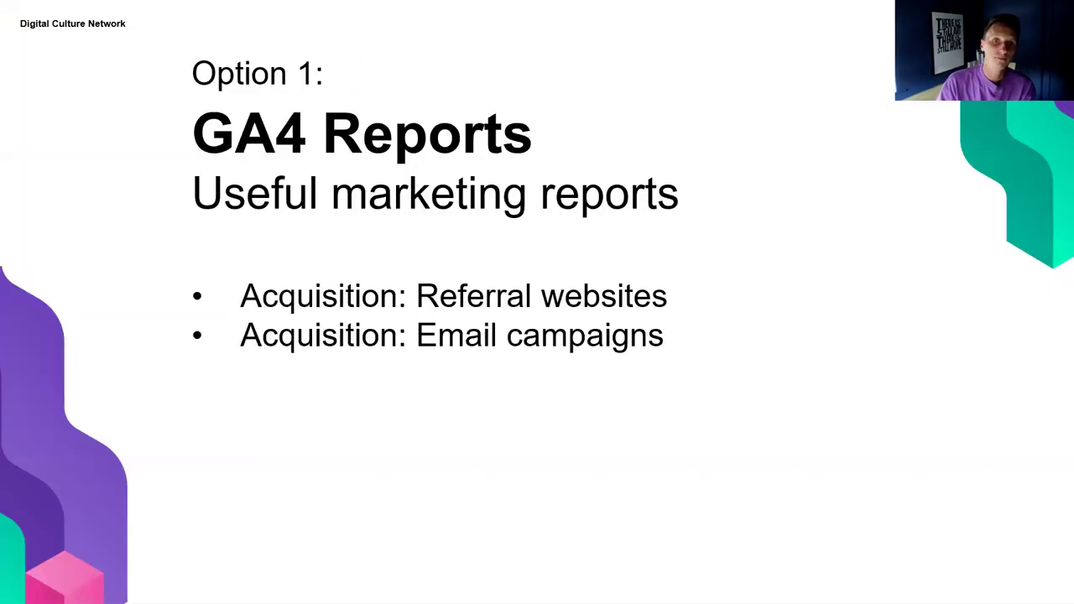
key(Right)
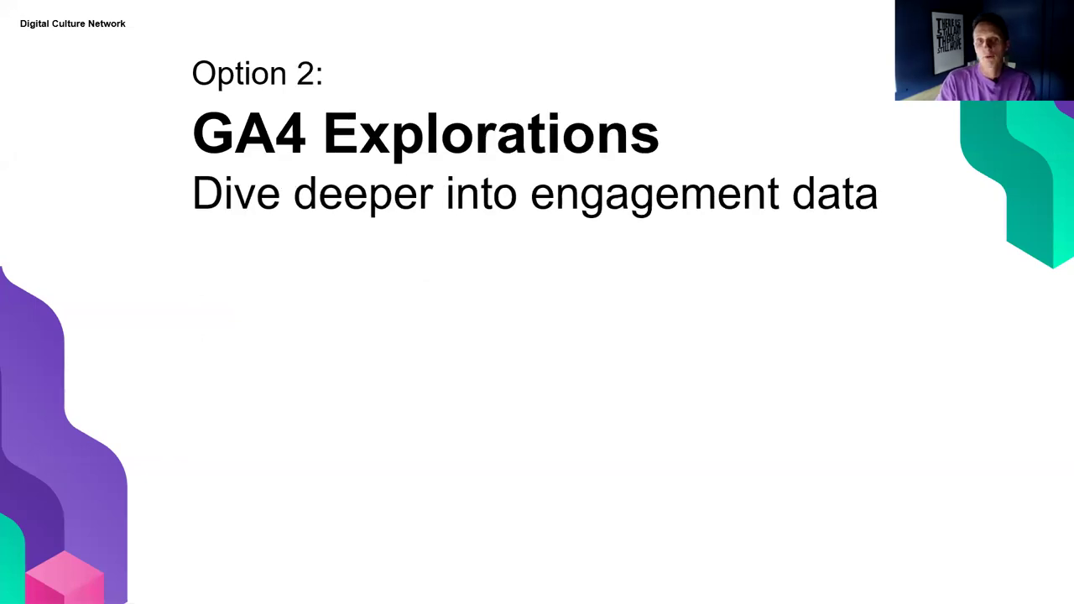
key(Right)
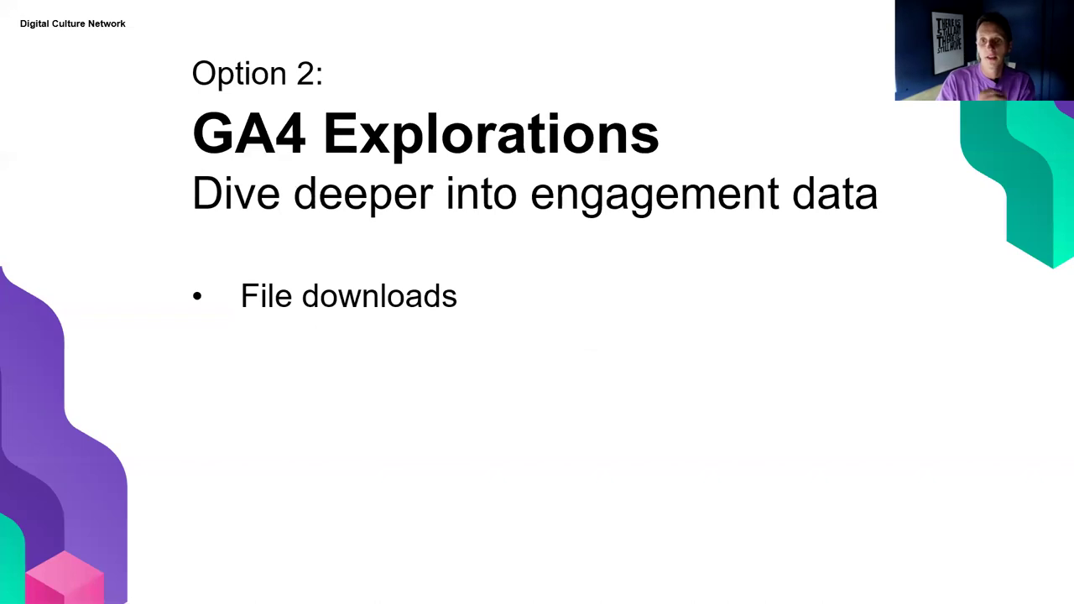
key(Right)
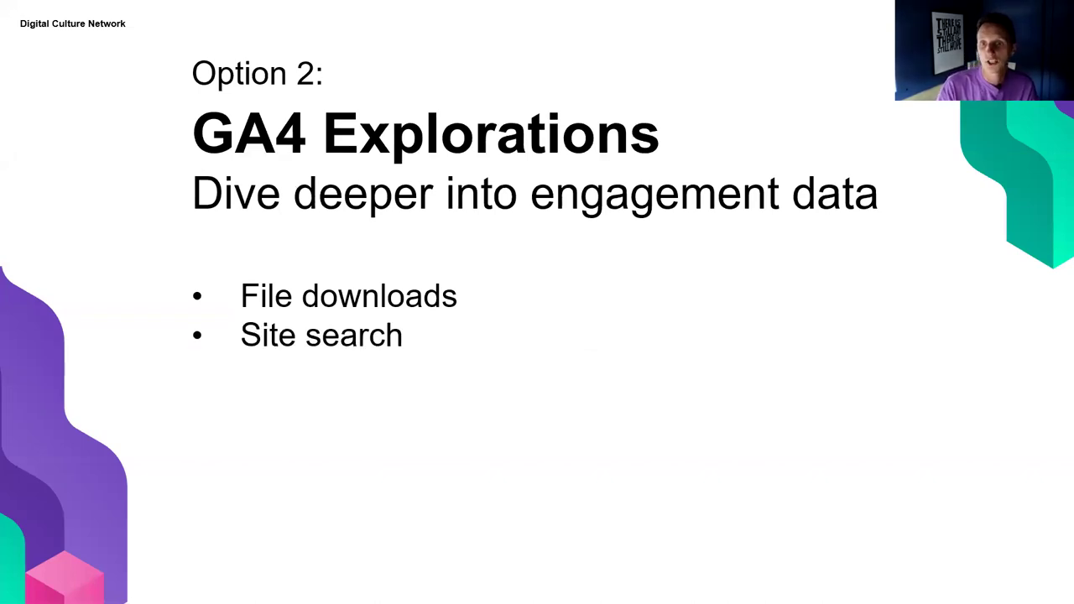
key(alt+Tab)
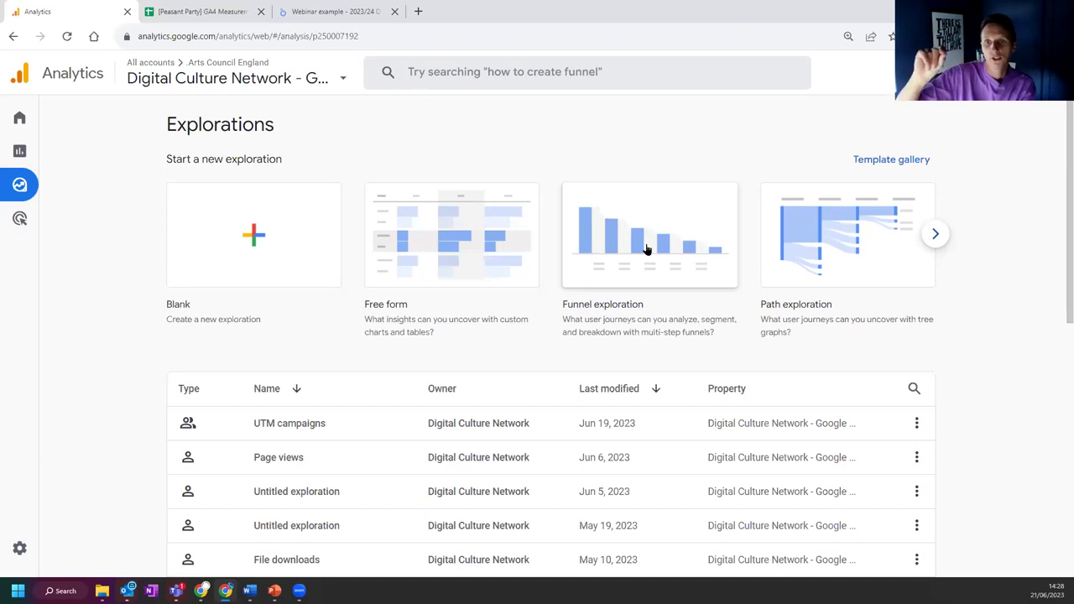
Step: Create a blank exploration and name it "File Downloads"
click(266, 240)
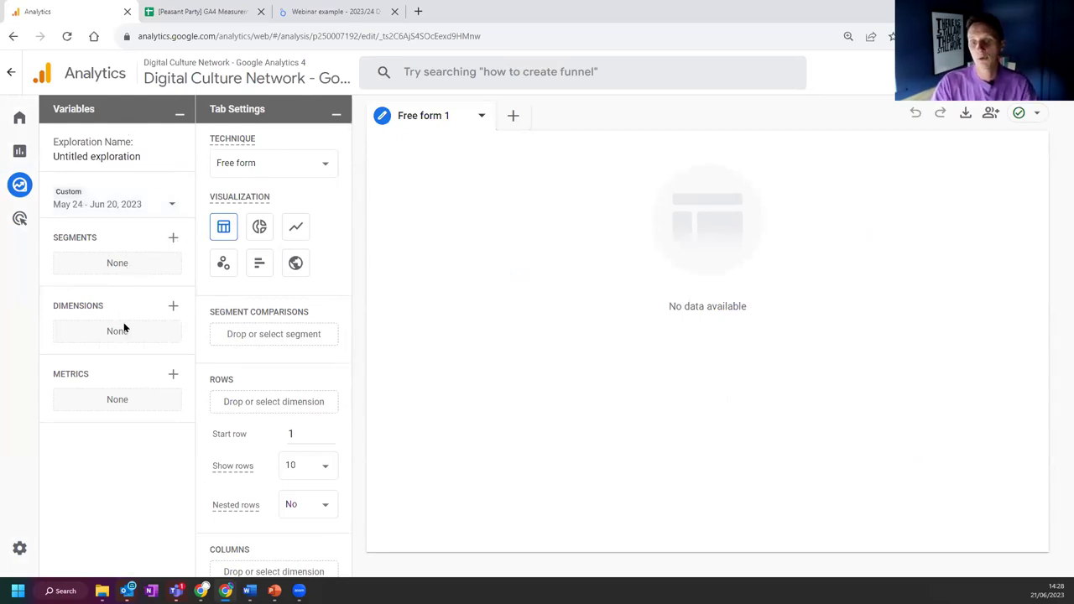
click(137, 156)
drag(142, 156, 25, 156)
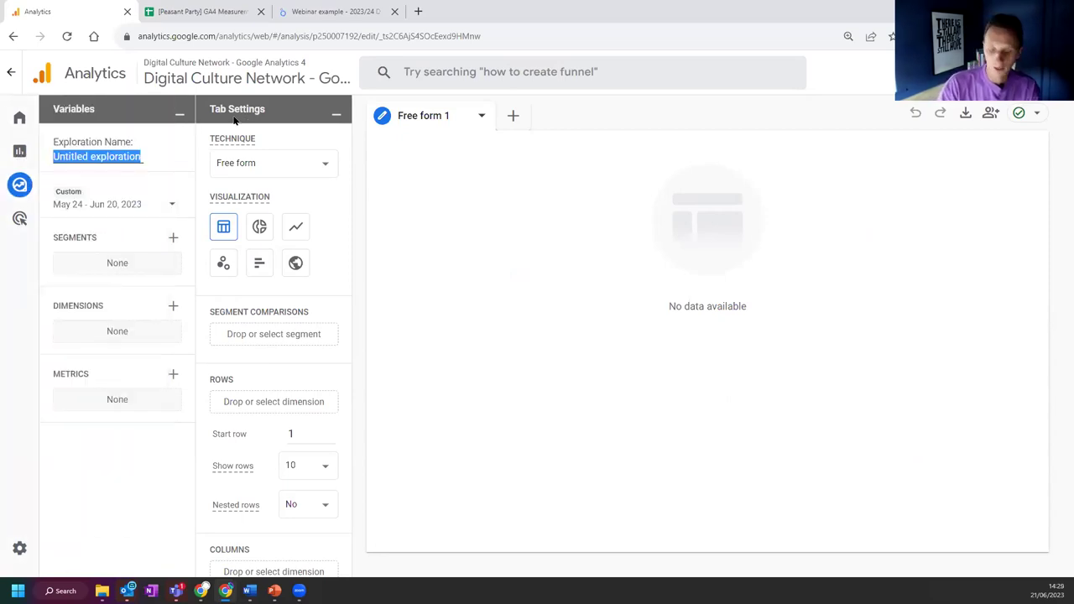
text(File Downloads)
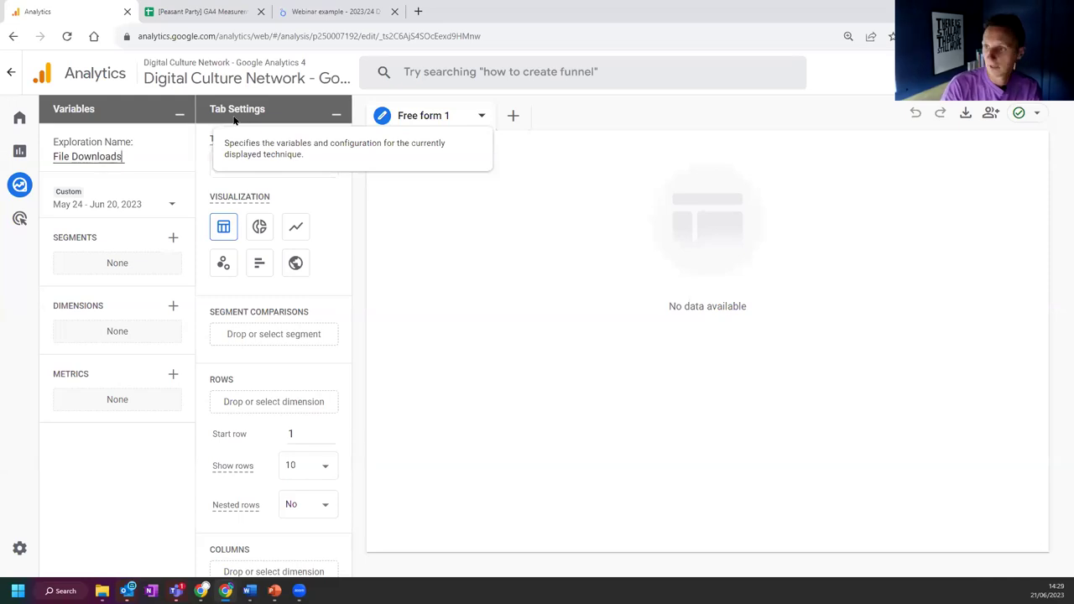
click(157, 437)
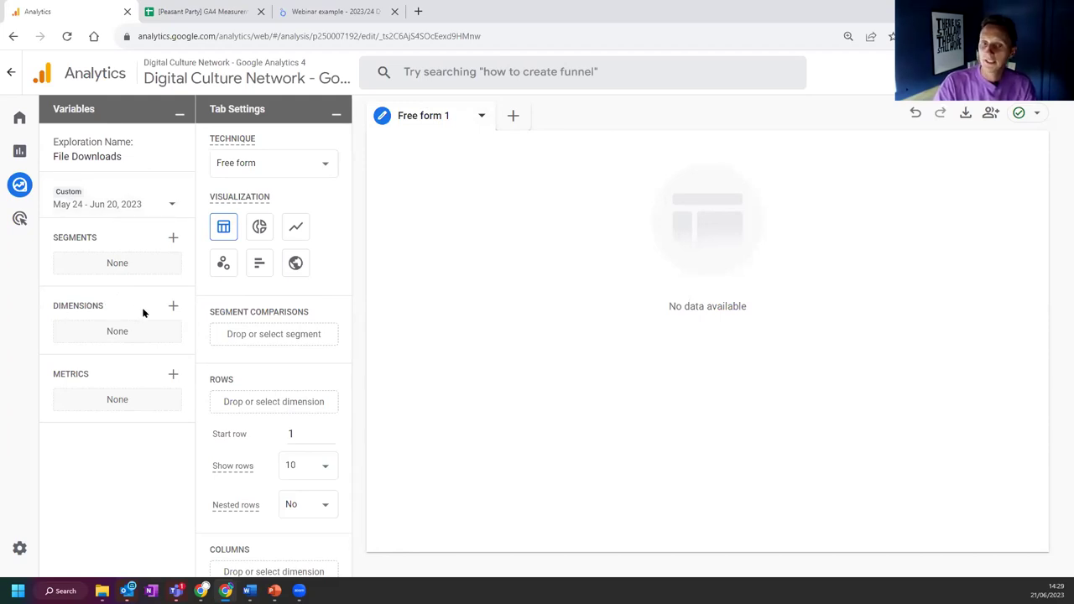
Step: Select the File name dimension from the General category for the exploration
click(173, 307)
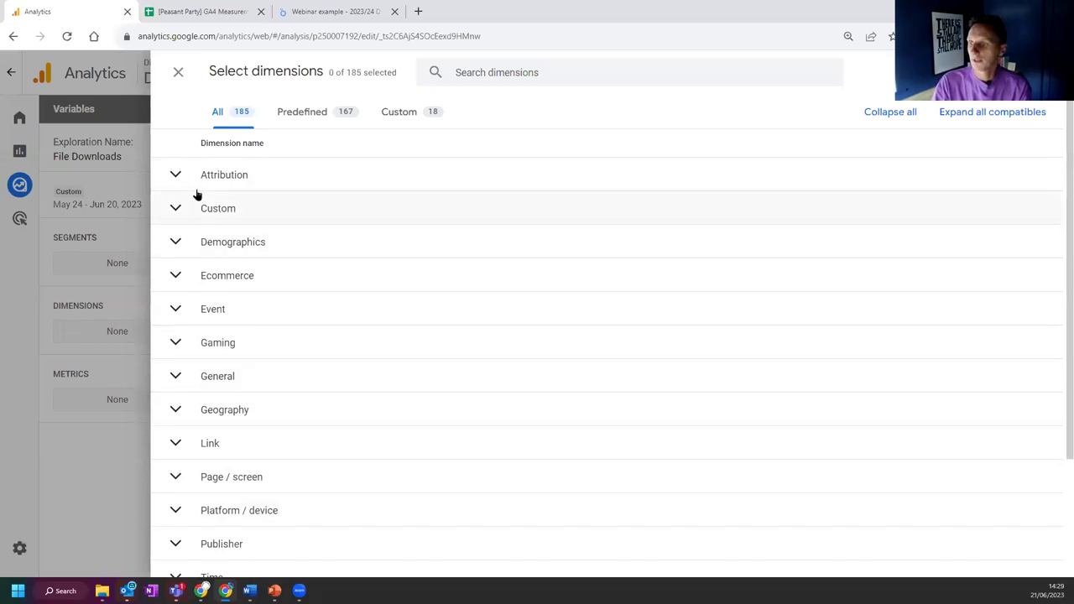
scroll(205, 135, down, 2)
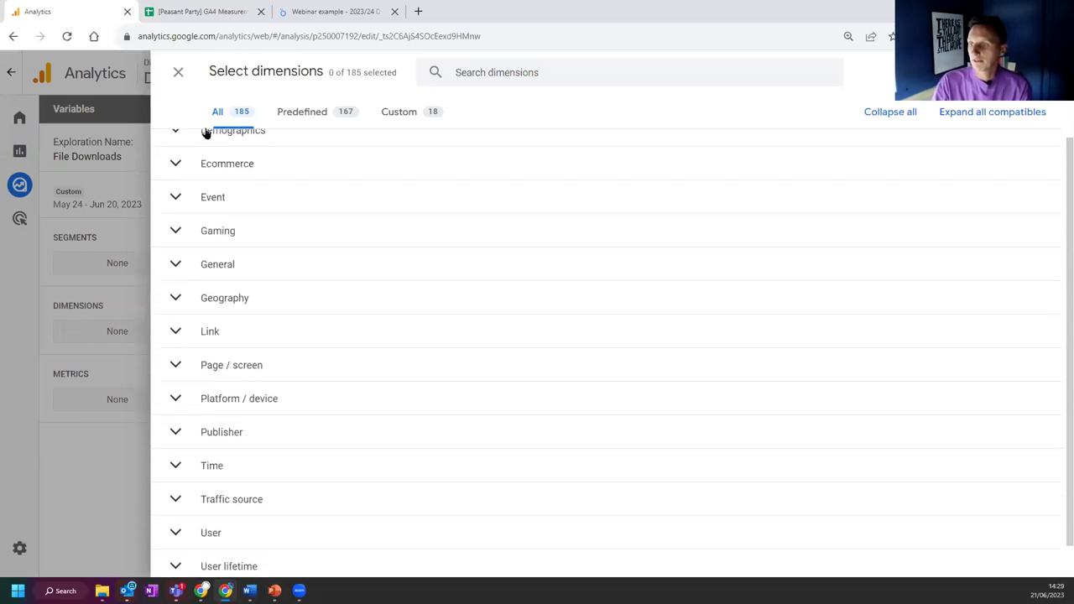
click(179, 267)
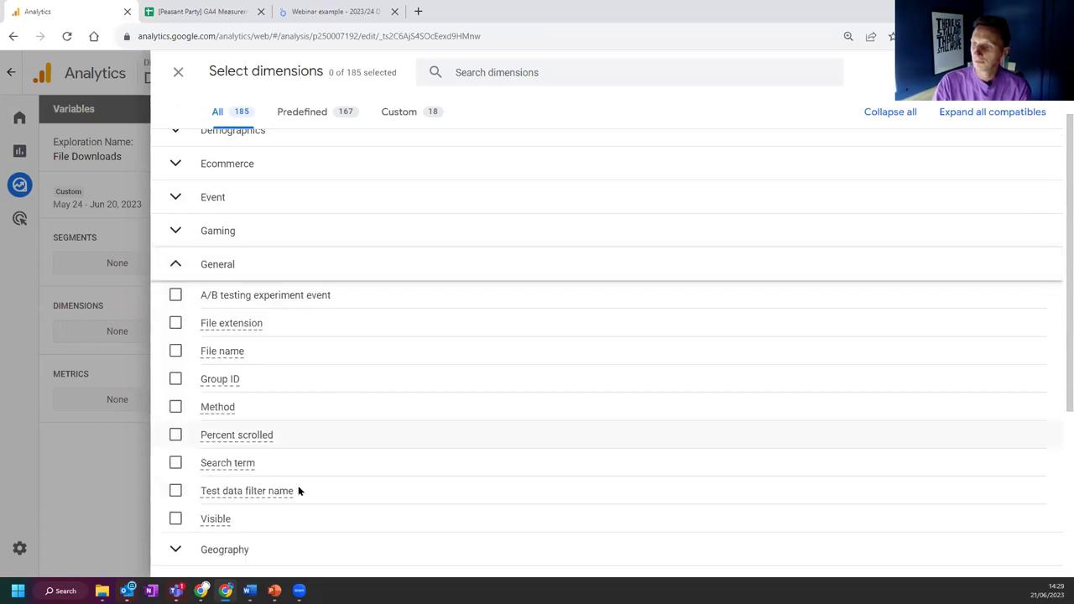
click(175, 352)
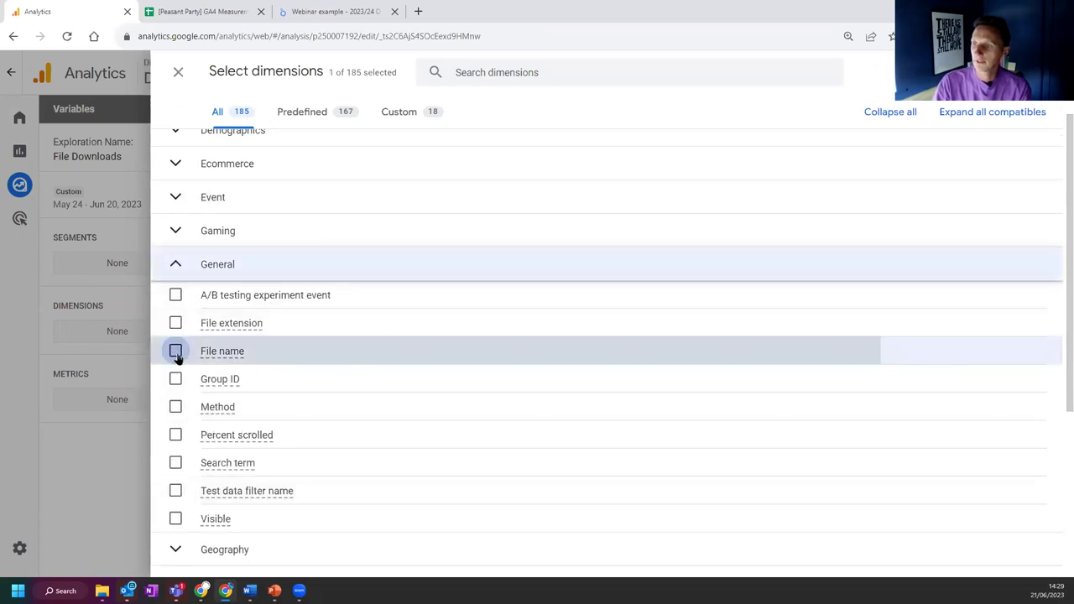
mouse_move(228, 355)
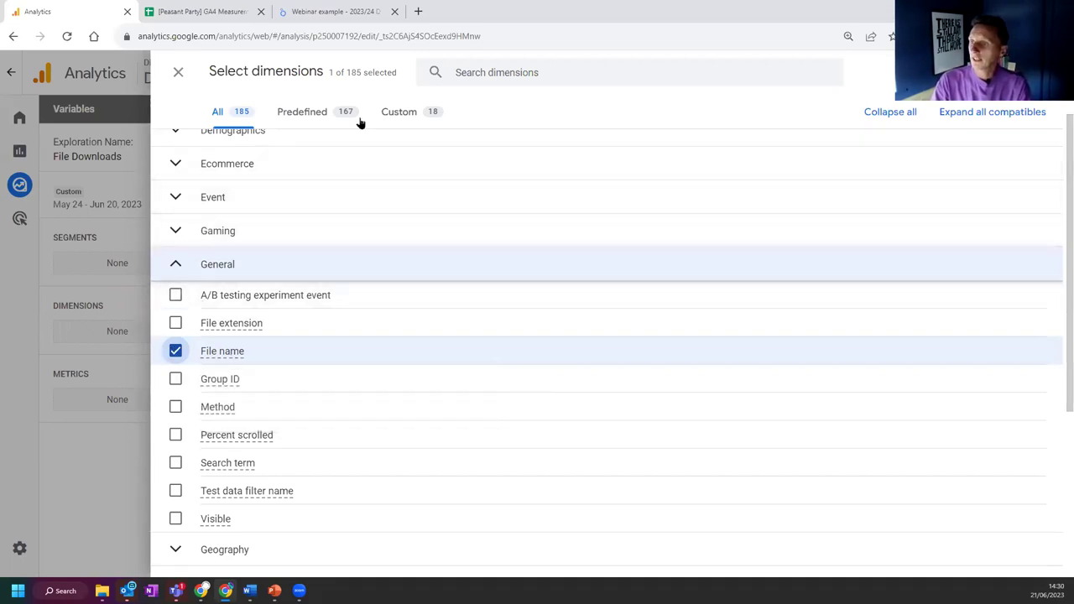
Step: Find and select the Event name dimension as well, and import the selected dimensions into the exploration
click(543, 71)
text(event)
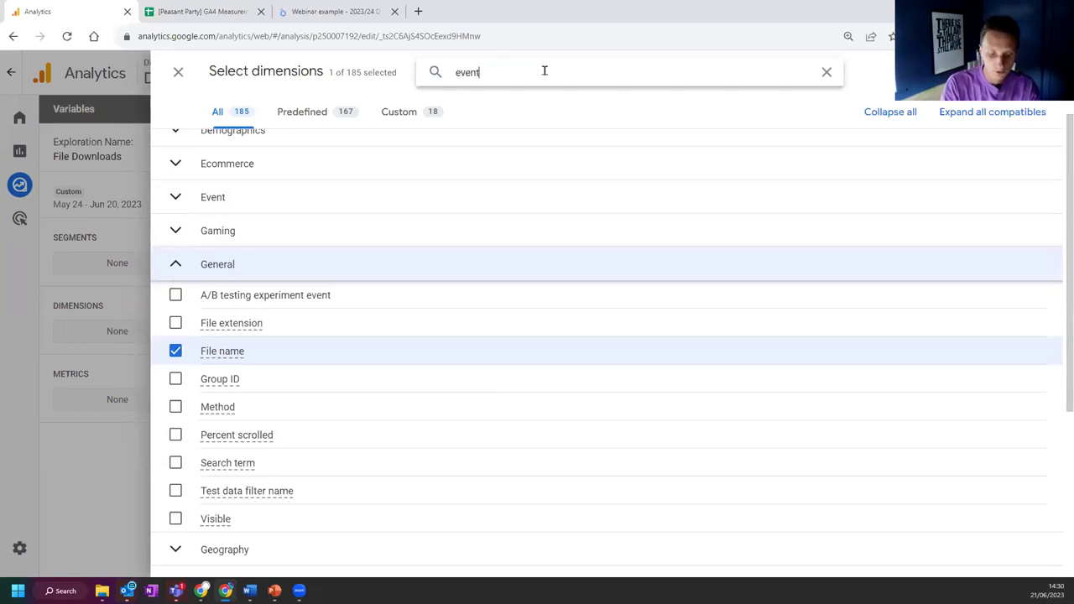
text( name)
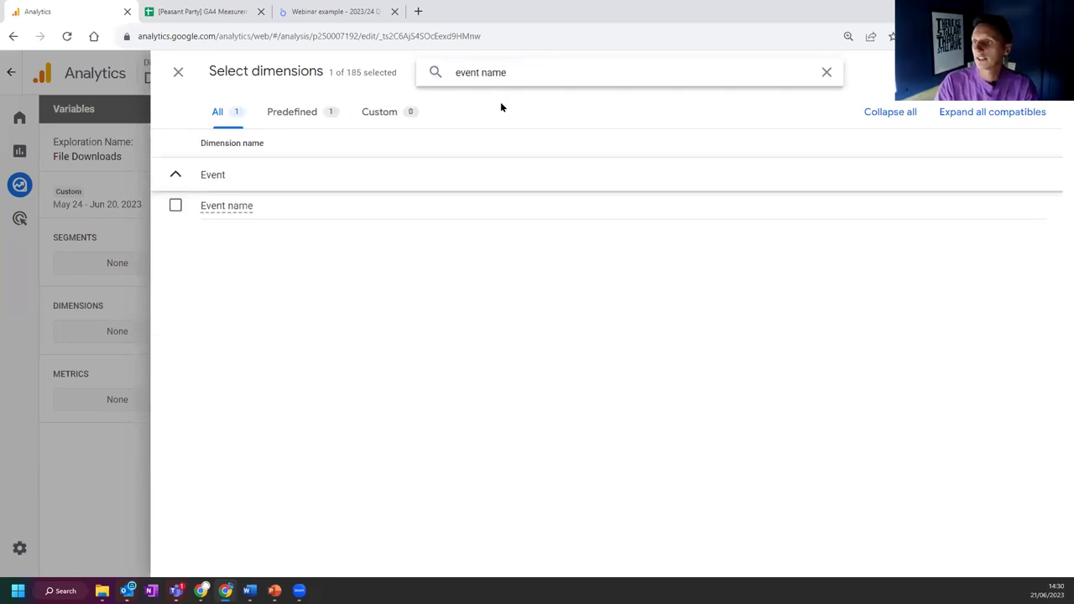
click(175, 205)
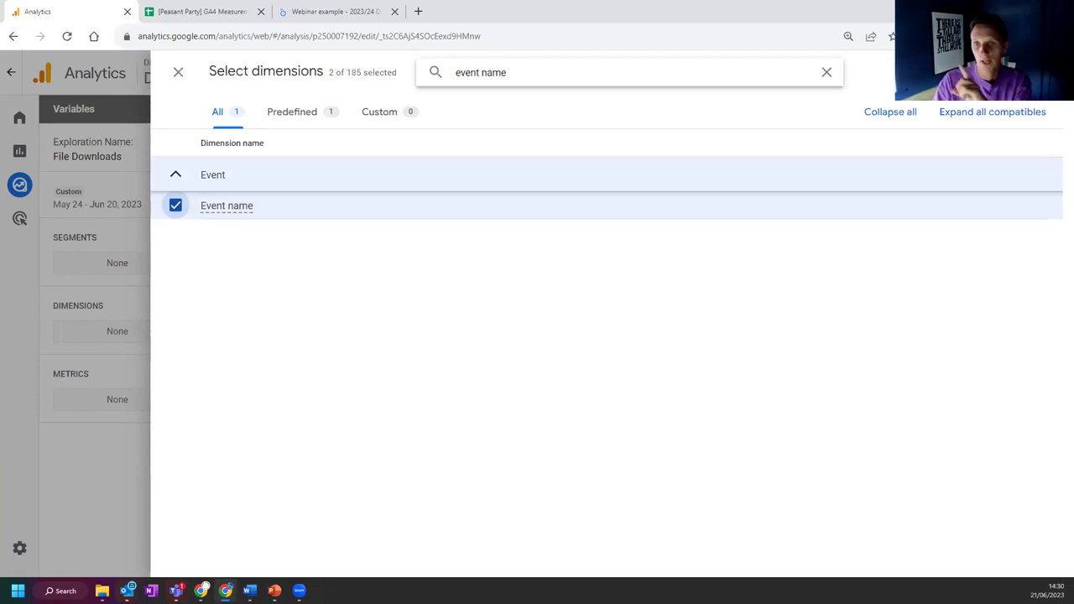
click(1019, 72)
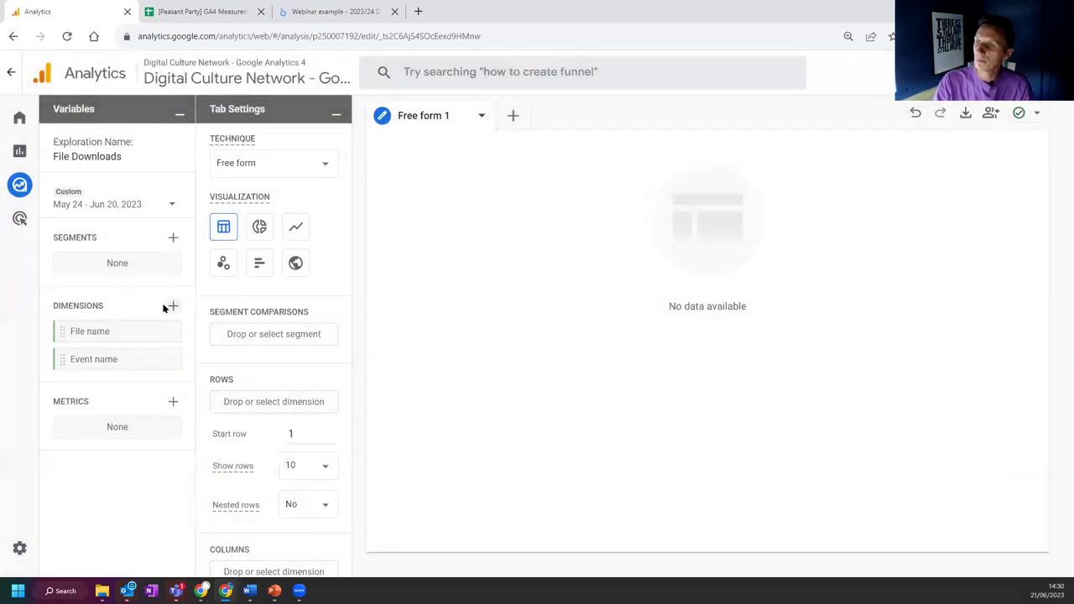
Step: Add the Event count metric from the Event category to the exploration's metrics
click(172, 403)
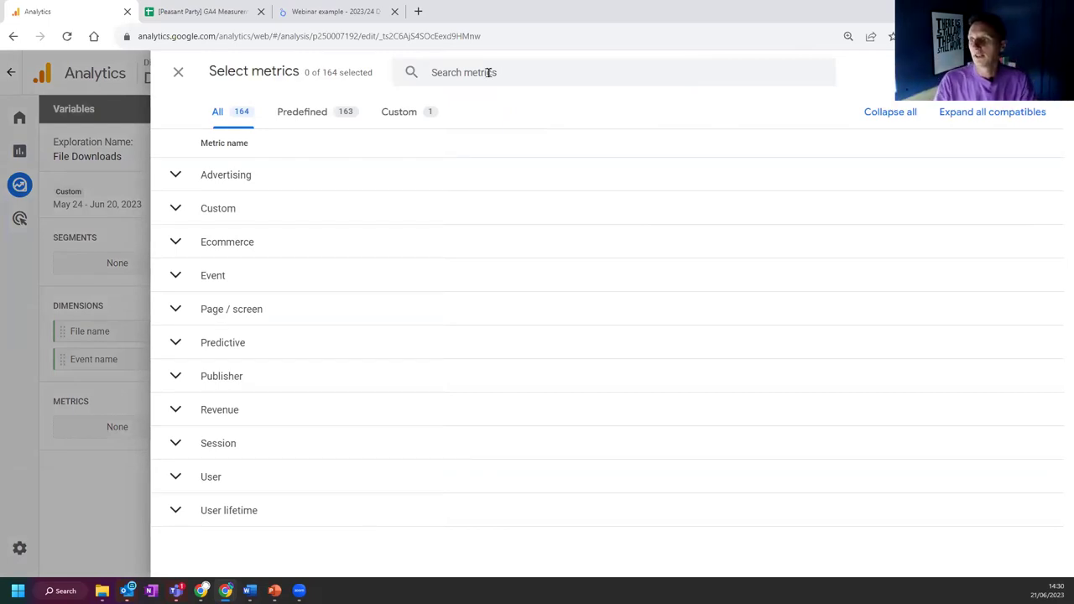
click(174, 276)
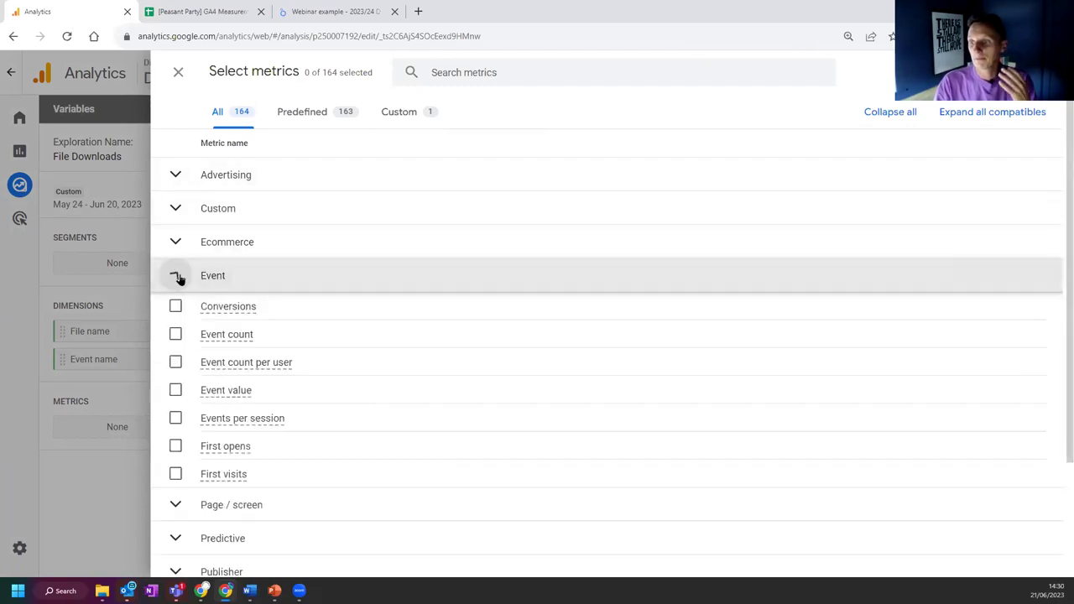
click(175, 334)
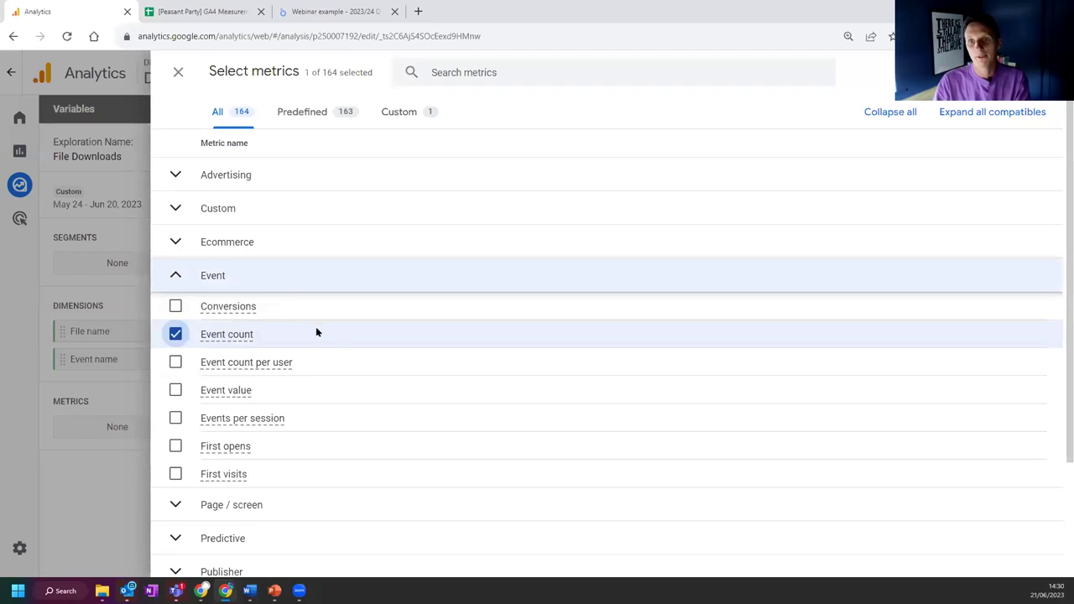
key(Escape)
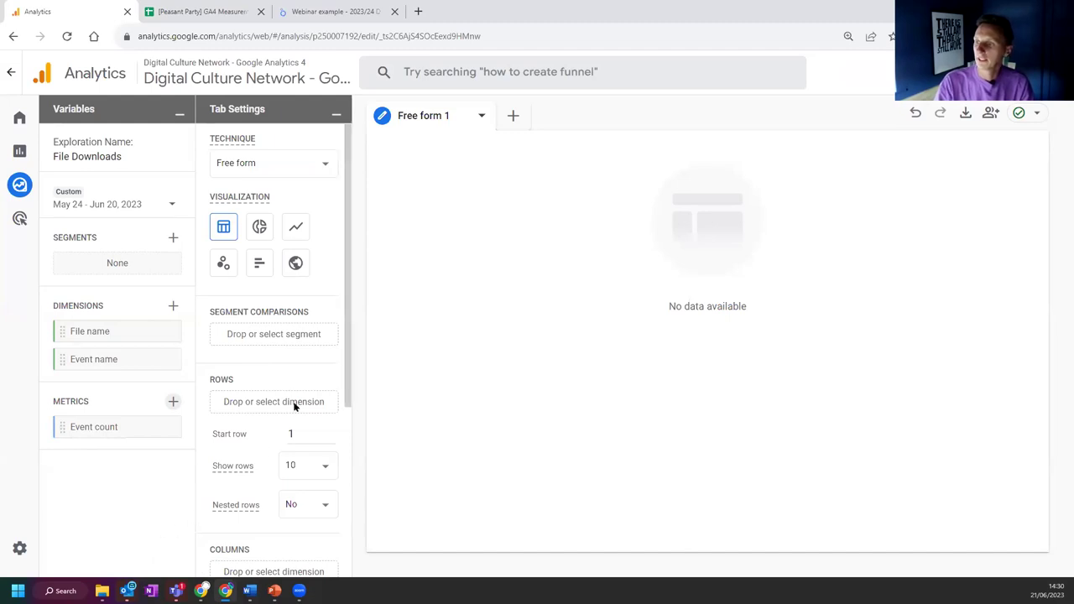
Step: Use File name as the table's row dimension and Event count as its value
scroll(294, 405, down, 2)
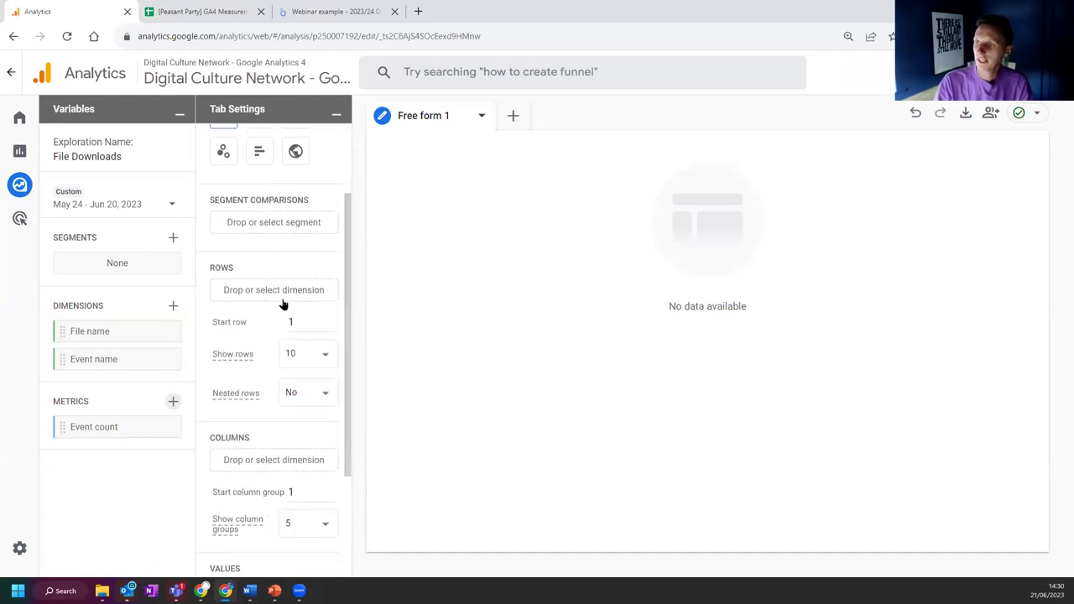
drag(84, 330, 243, 303)
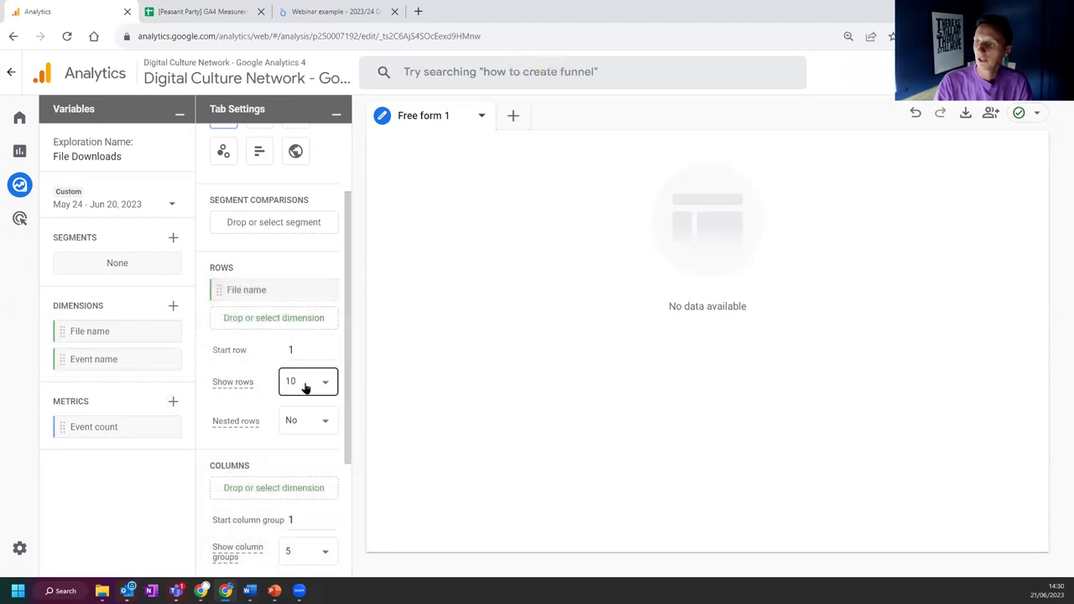
scroll(304, 386, down, 3)
drag(83, 420, 271, 391)
scroll(302, 286, up, 1)
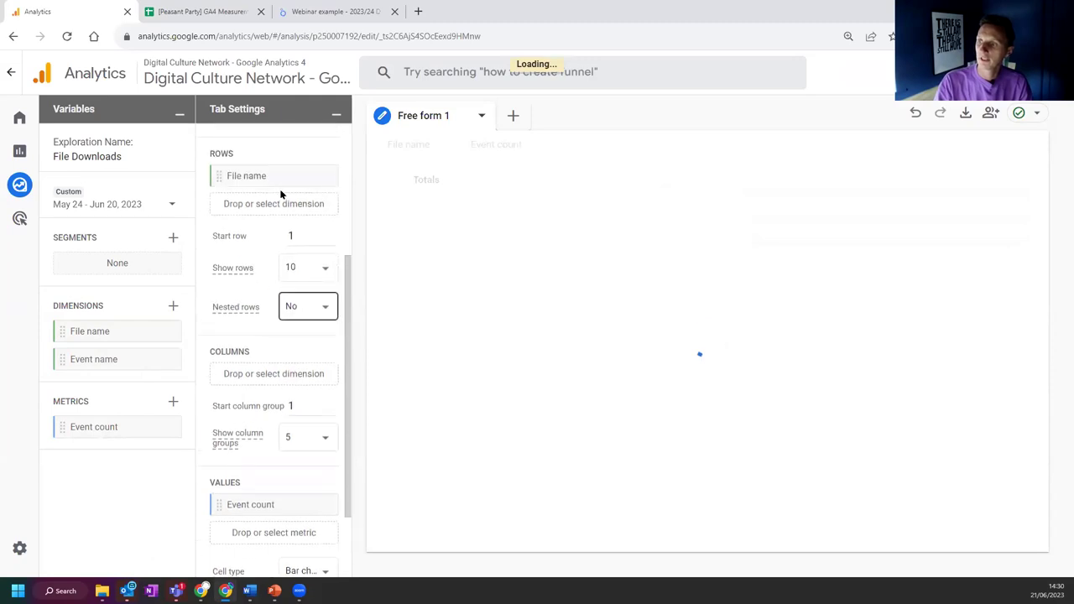
scroll(280, 192, up, 1)
scroll(302, 386, down, 2)
scroll(235, 215, up, 1)
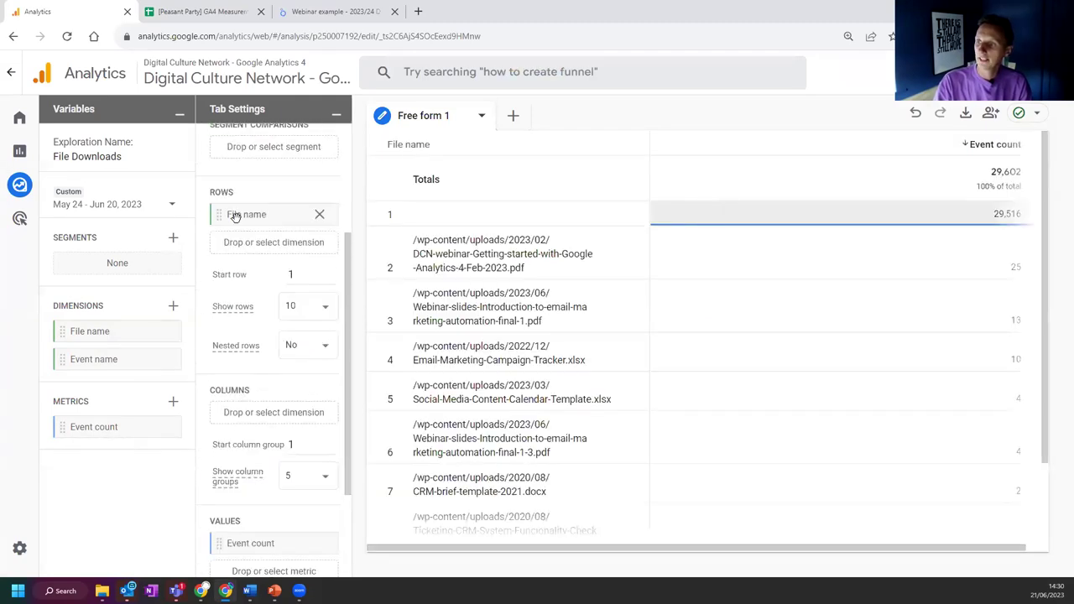
Step: Filter the File Downloads table to rows whose Event name exactly matches file_download
scroll(273, 346, down, 2)
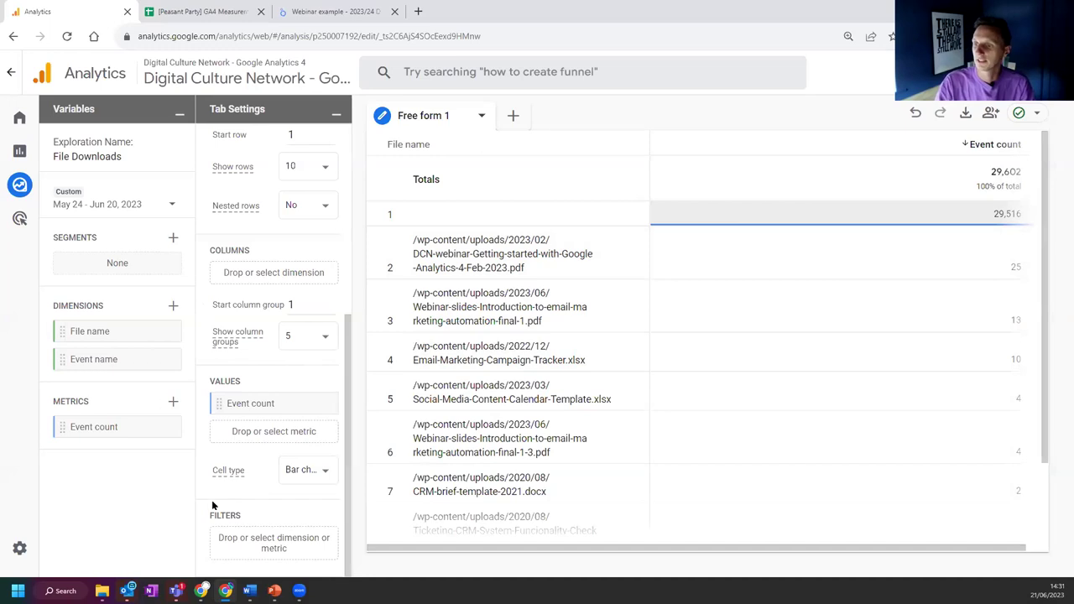
click(267, 552)
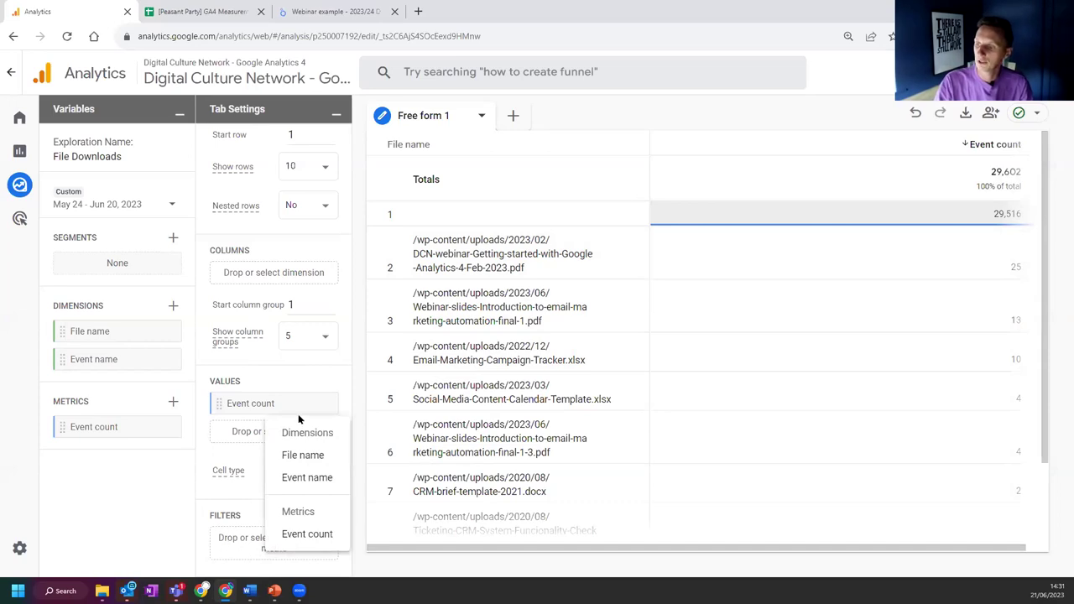
click(299, 479)
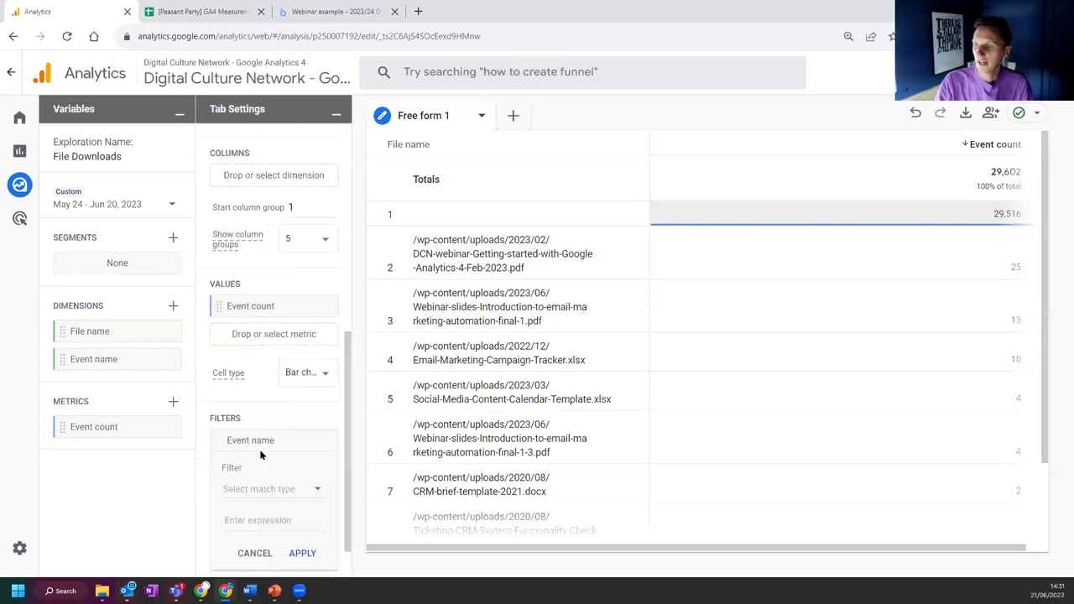
click(277, 491)
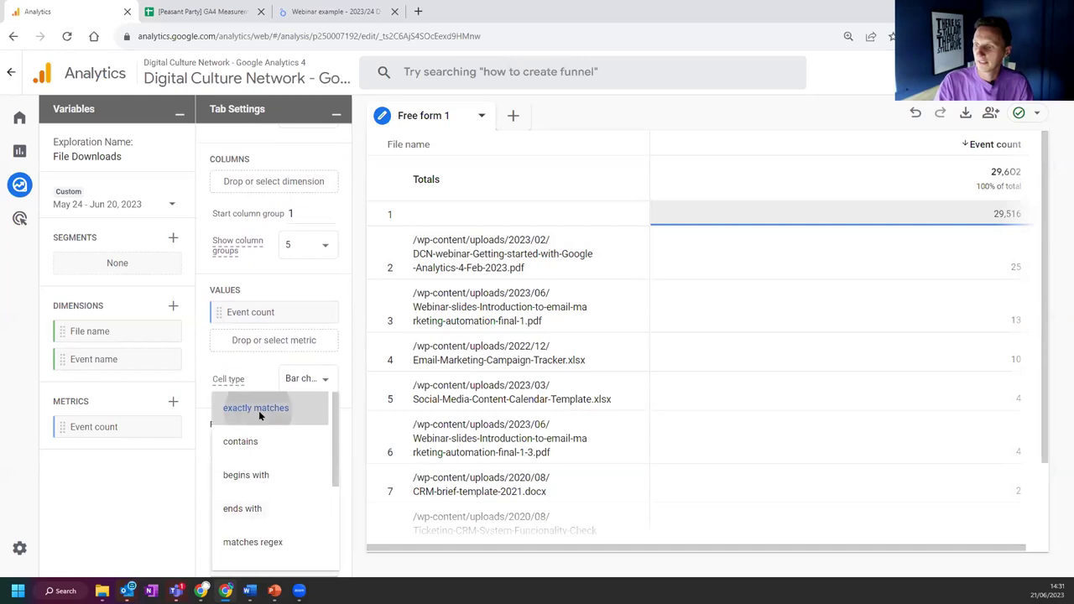
click(258, 410)
click(275, 470)
text(file)
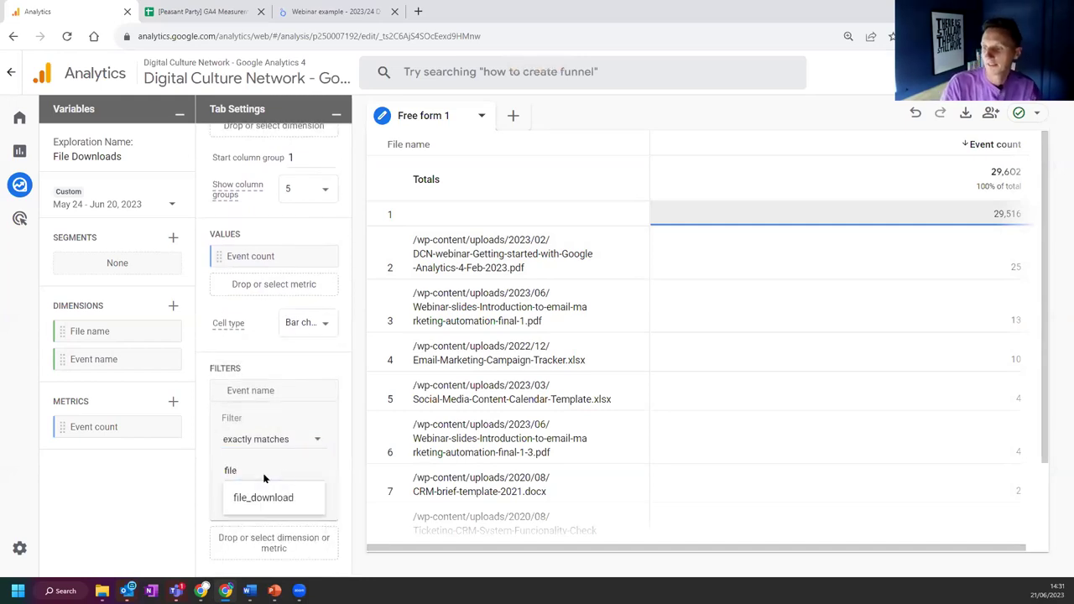
click(256, 498)
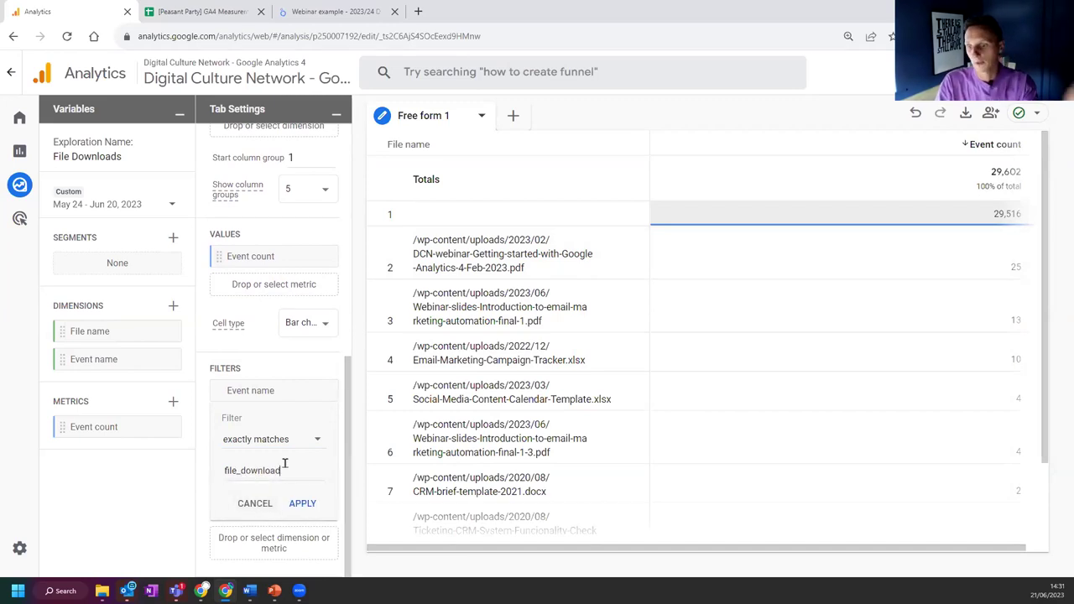
click(303, 505)
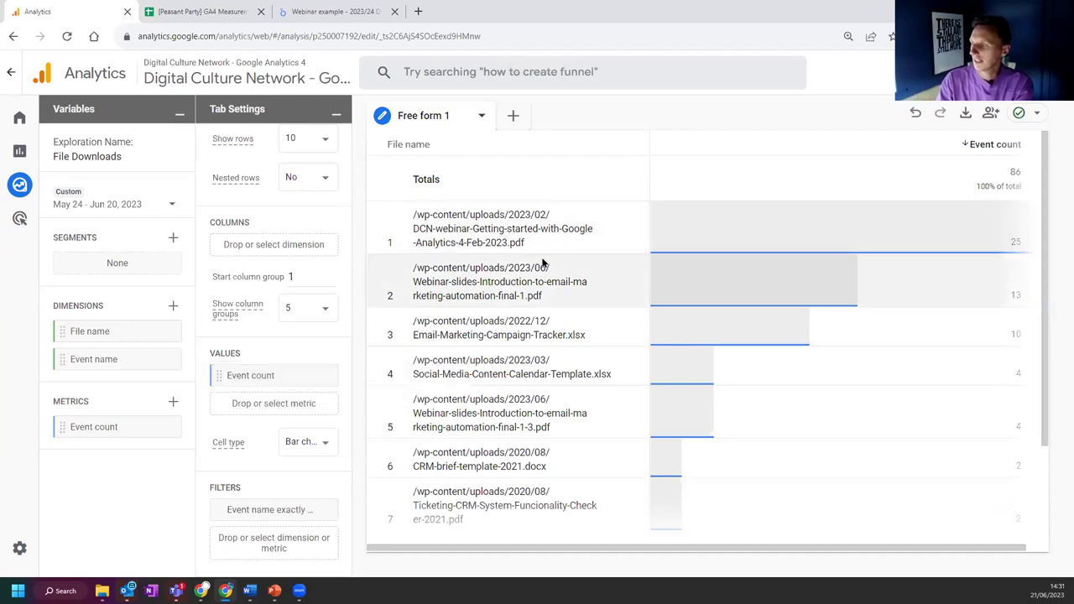
Step: Review the file paths and event counts across the filtered table rows, and check the available export formats
mouse_move(413, 229)
mouse_down()
mouse_move(525, 242)
mouse_move(491, 214)
mouse_move(412, 213)
mouse_up()
click(443, 215)
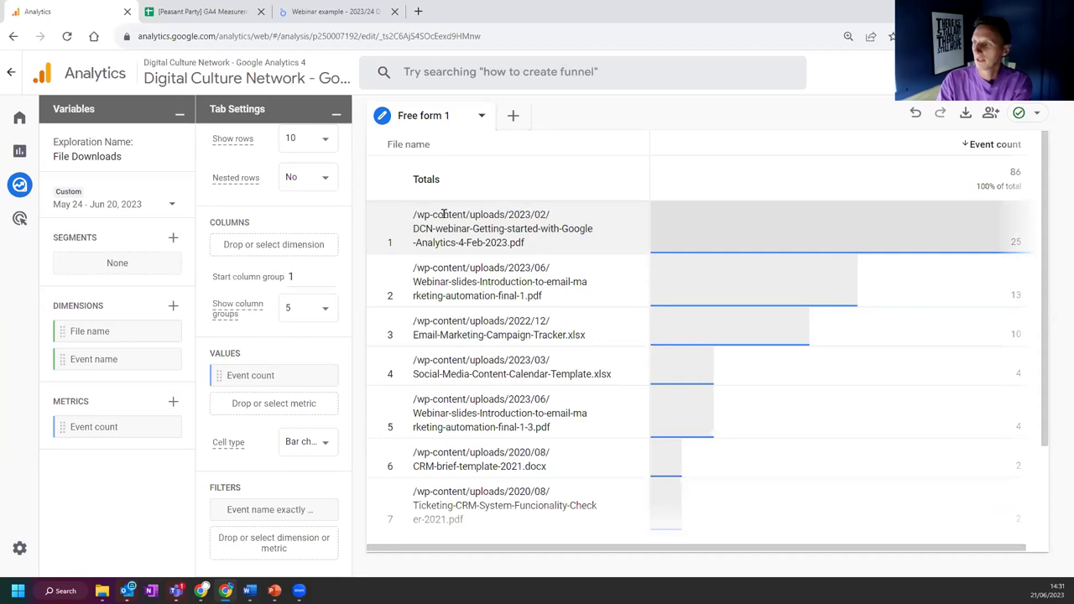
drag(416, 214, 550, 216)
click(502, 220)
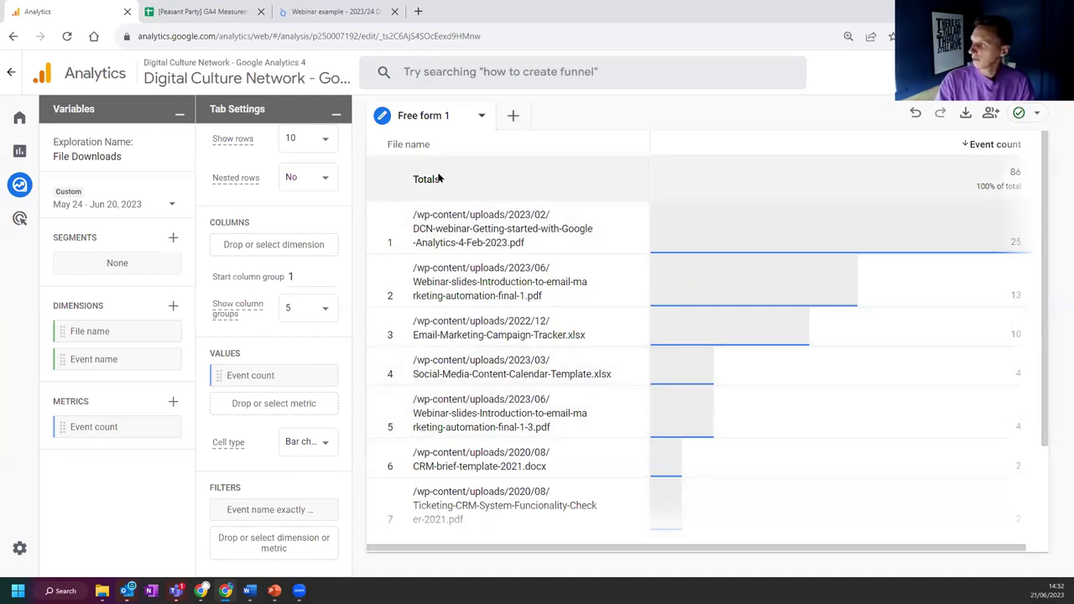
scroll(503, 228, down, 2)
scroll(276, 210, up, 1)
click(307, 194)
click(261, 176)
scroll(262, 187, up, 3)
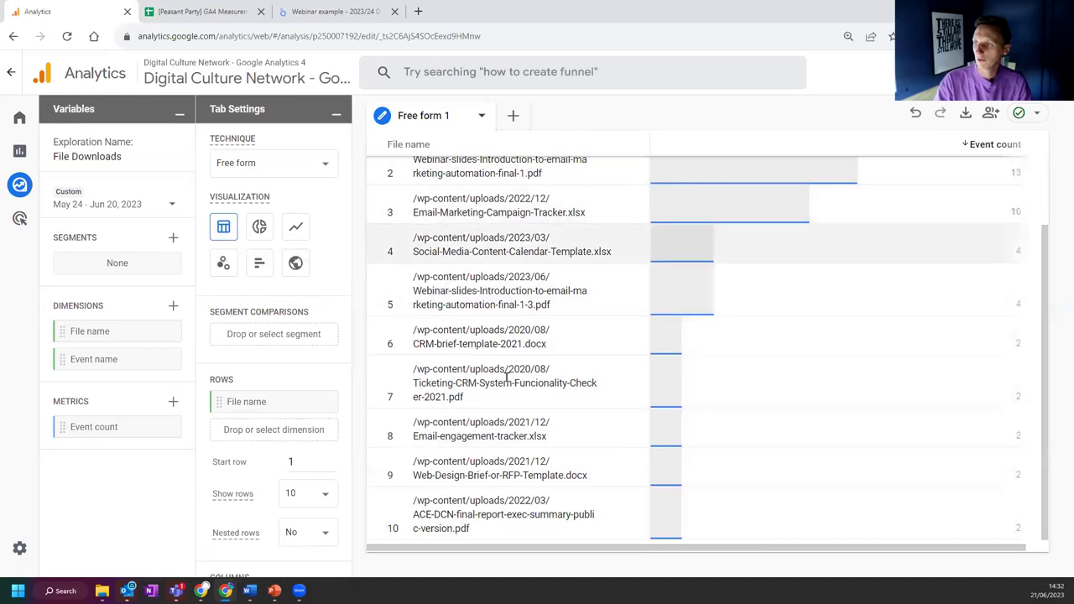
scroll(472, 294, up, 3)
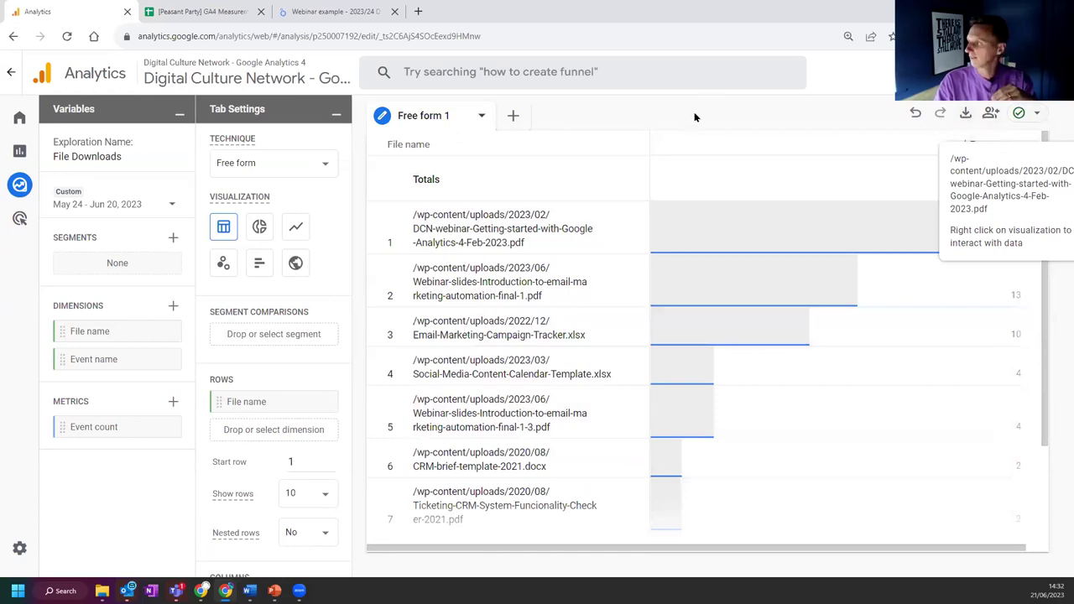
click(963, 113)
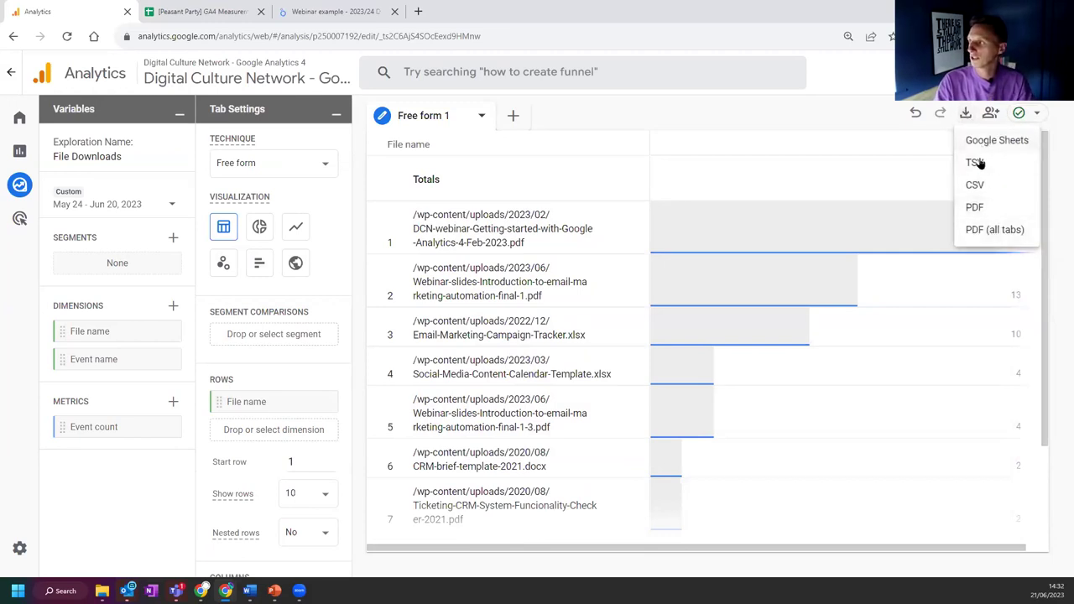
click(804, 118)
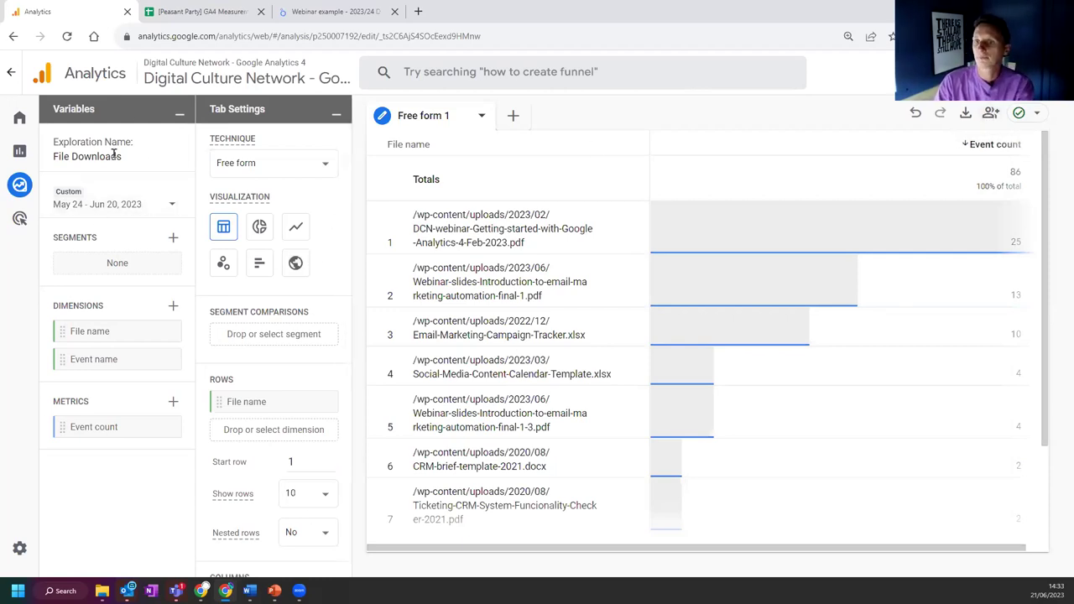
Step: Return to the explorations overview and create a new blank exploration
click(28, 182)
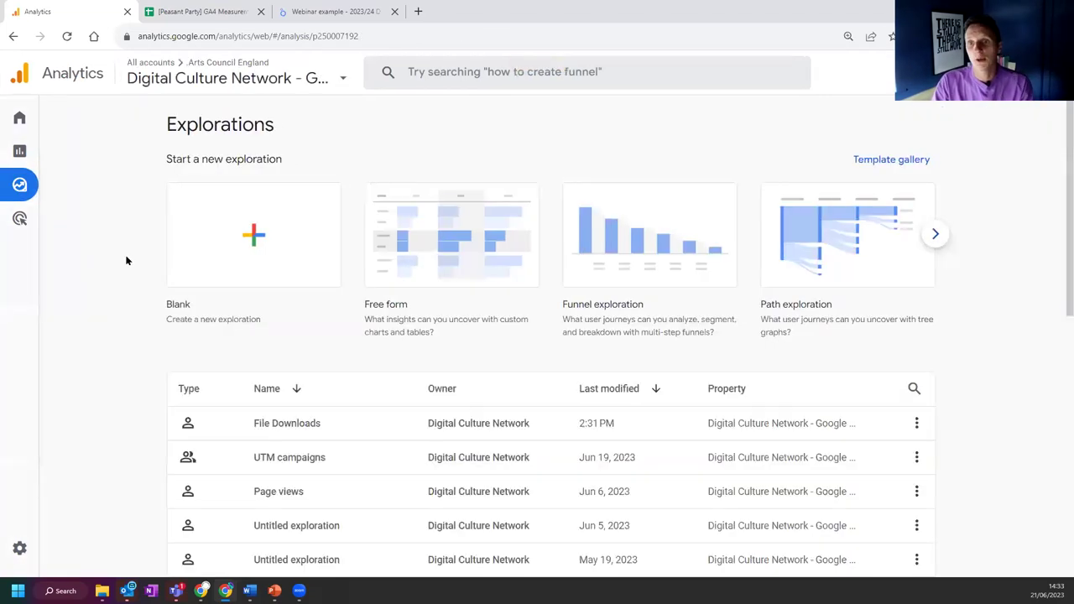
scroll(131, 245, down, 1)
scroll(131, 249, down, 3)
scroll(188, 249, up, 2)
click(233, 157)
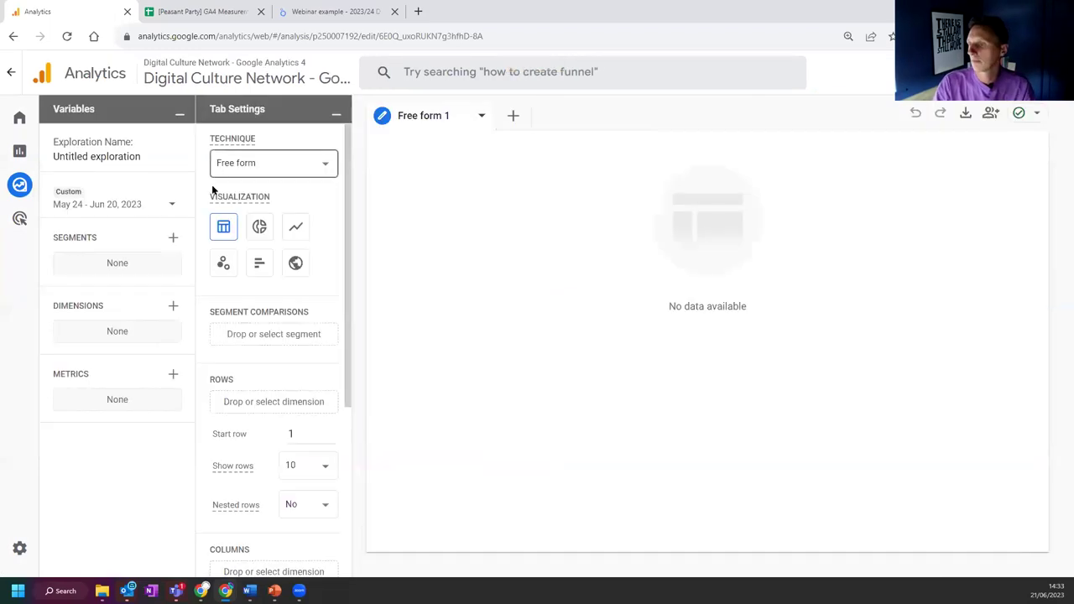
Step: Find the Search term dimension in the General category and import it into the exploration
click(173, 307)
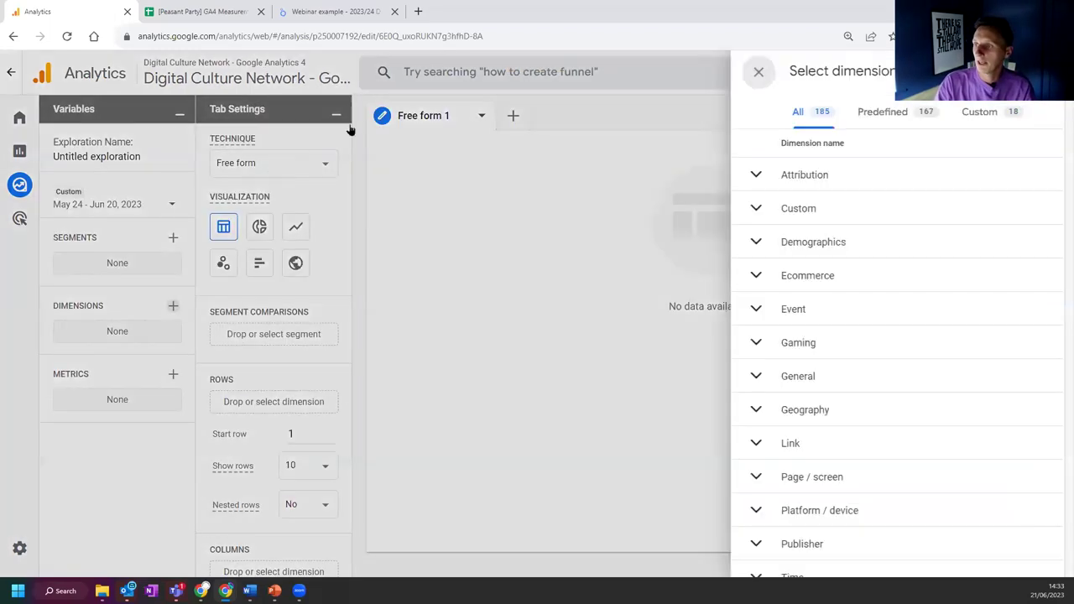
text(s)
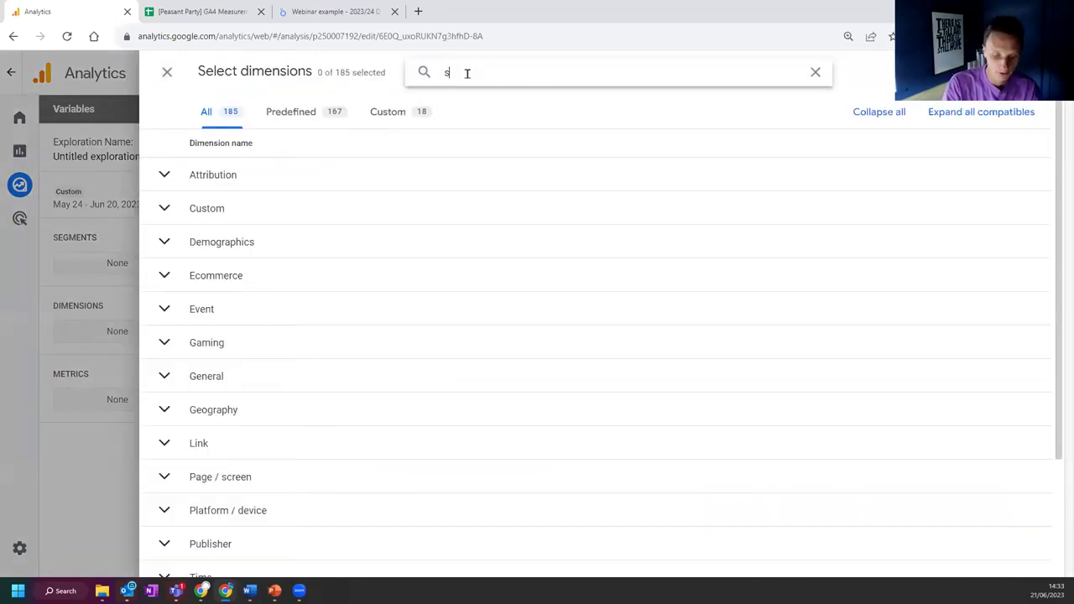
text(earch)
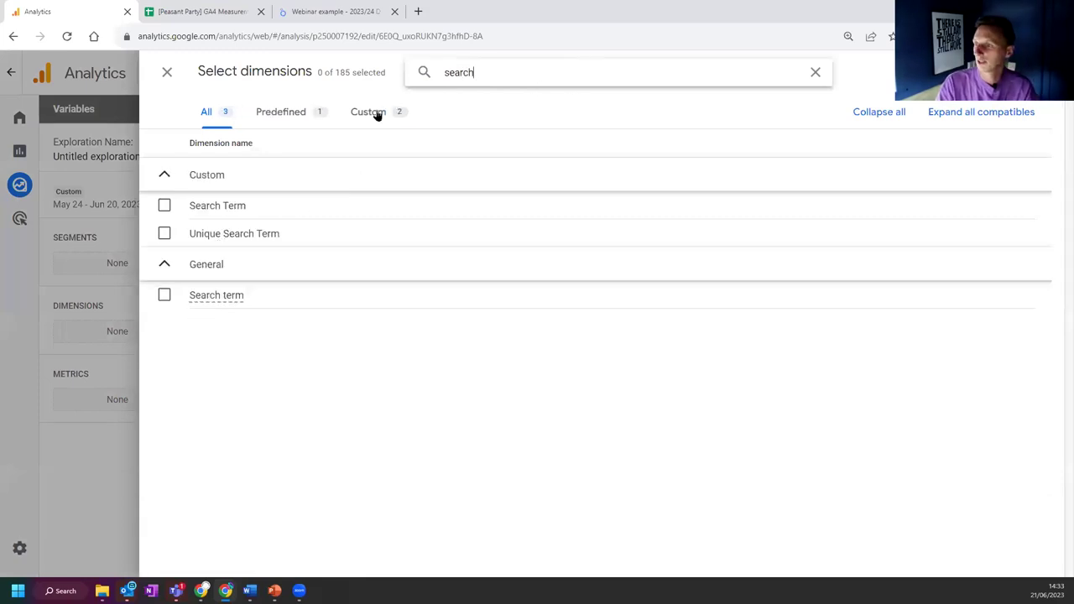
click(163, 301)
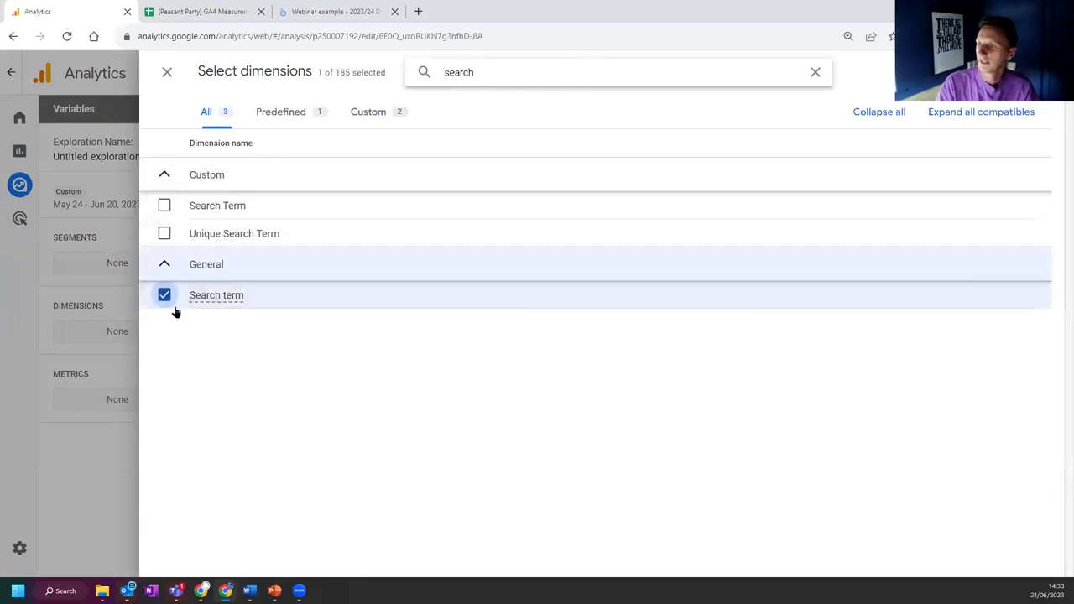
click(1020, 72)
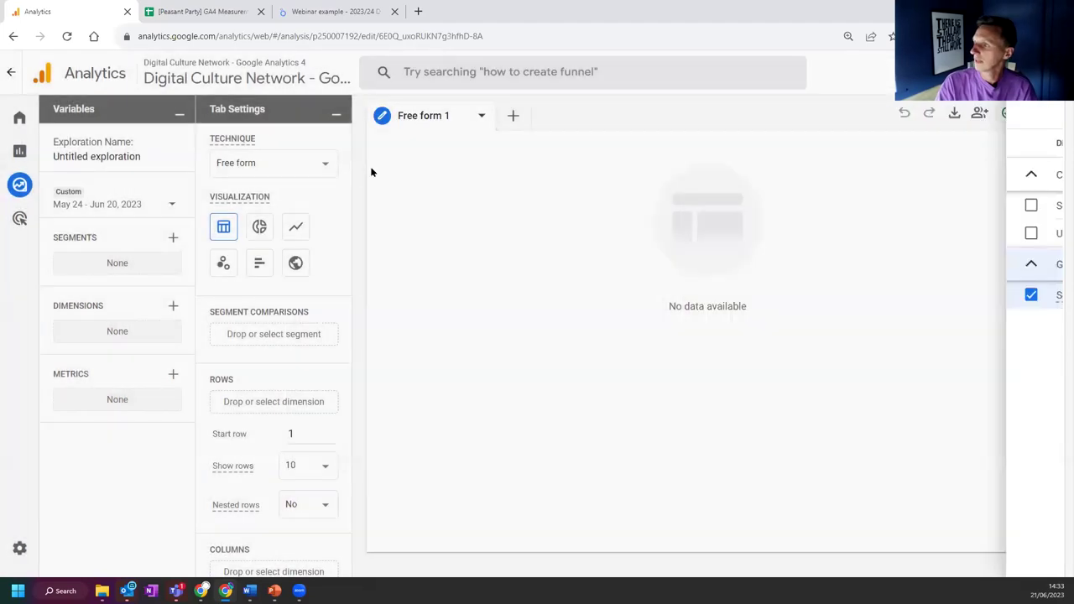
Step: Find the Event name dimension and import it into the exploration as well
click(172, 307)
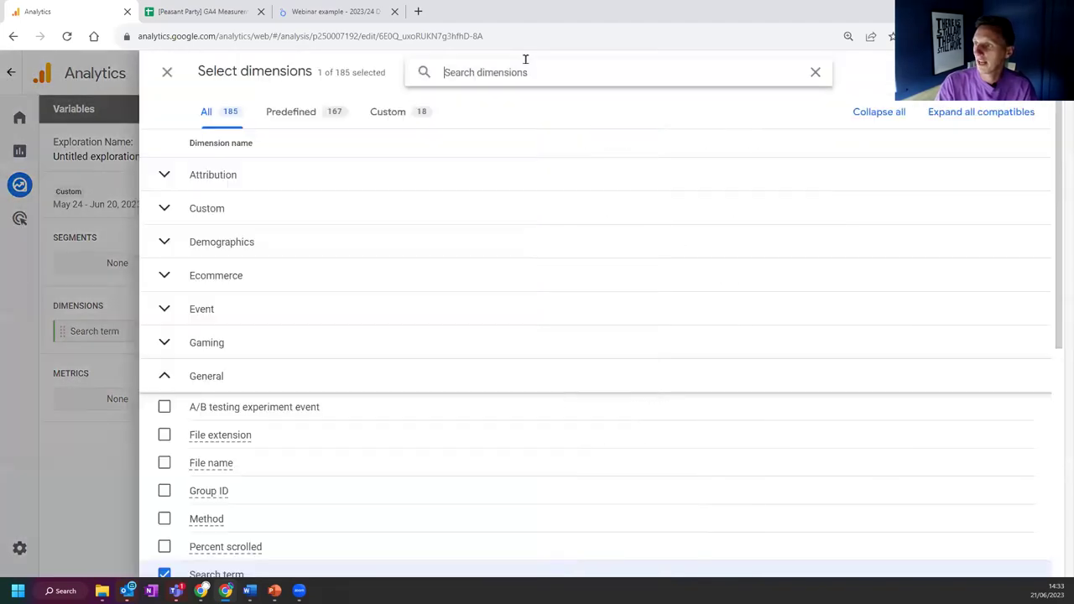
text(event name)
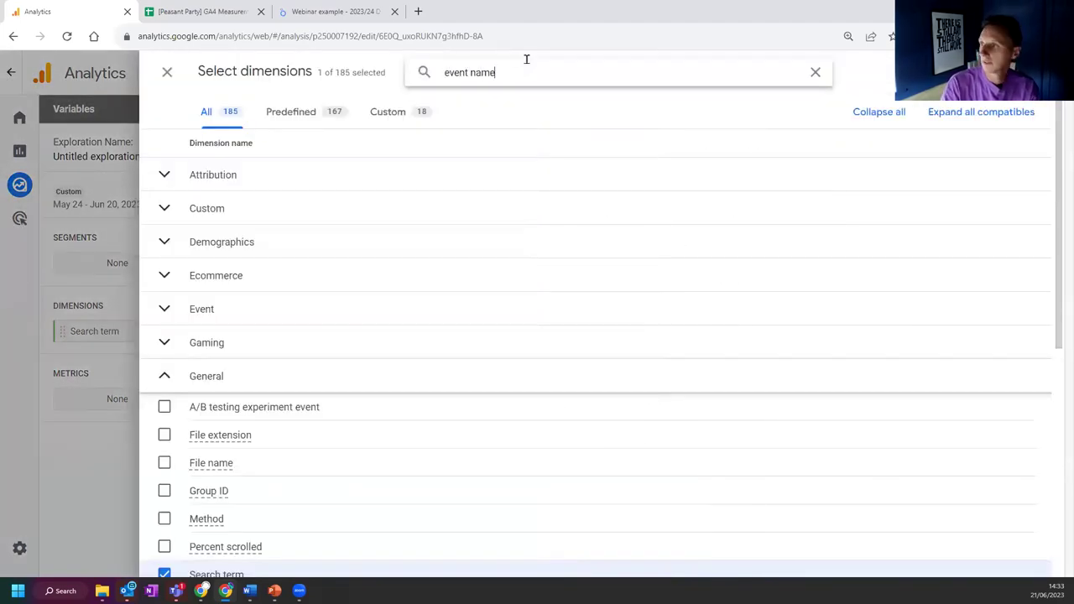
click(163, 205)
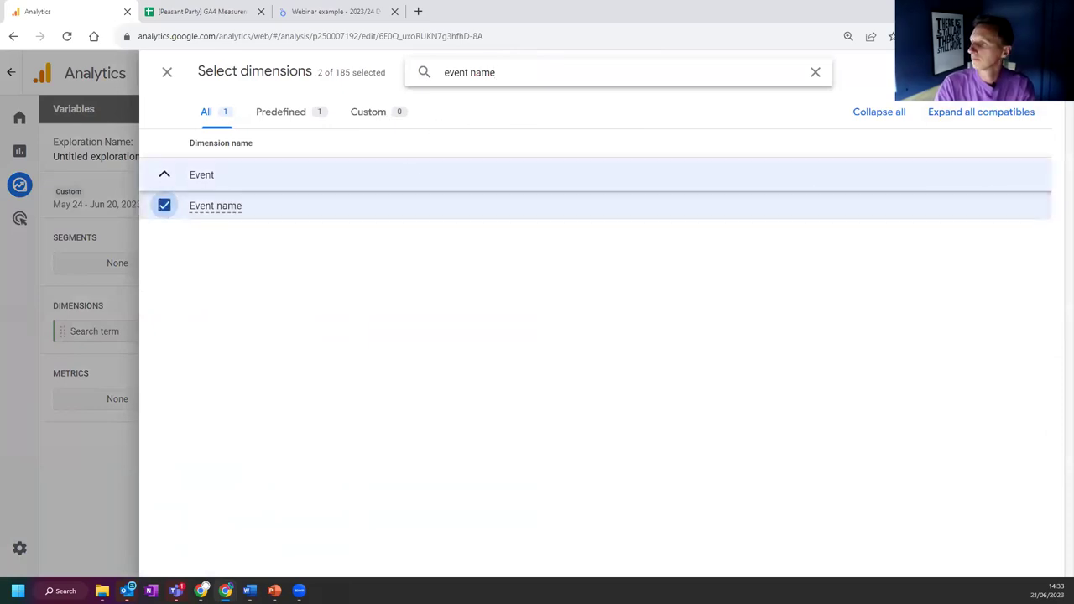
click(113, 451)
Step: Find the Event count metric and import it into the exploration
click(172, 401)
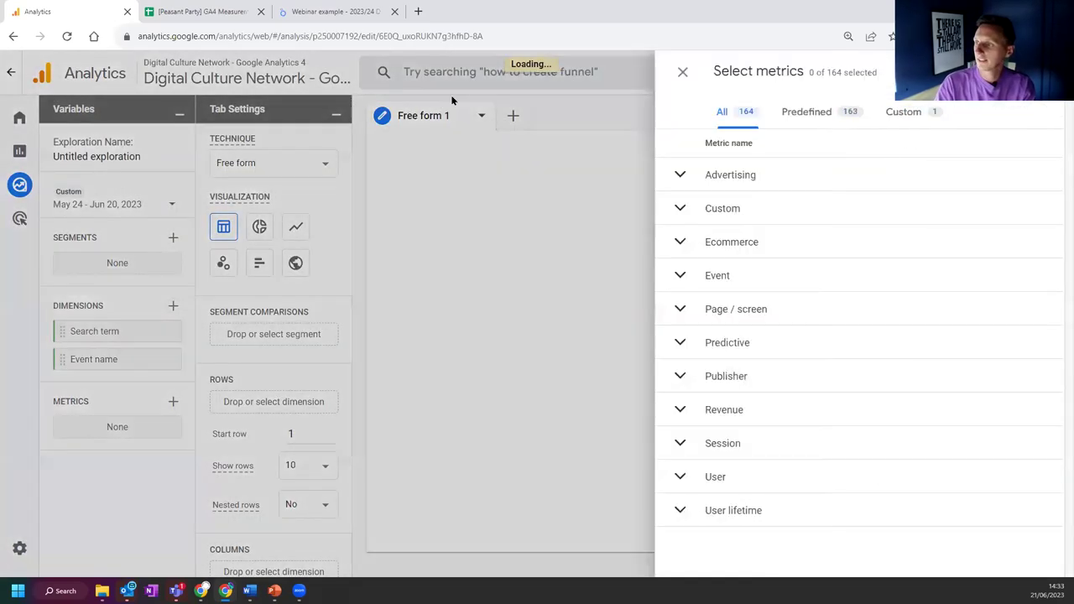
text(Event c)
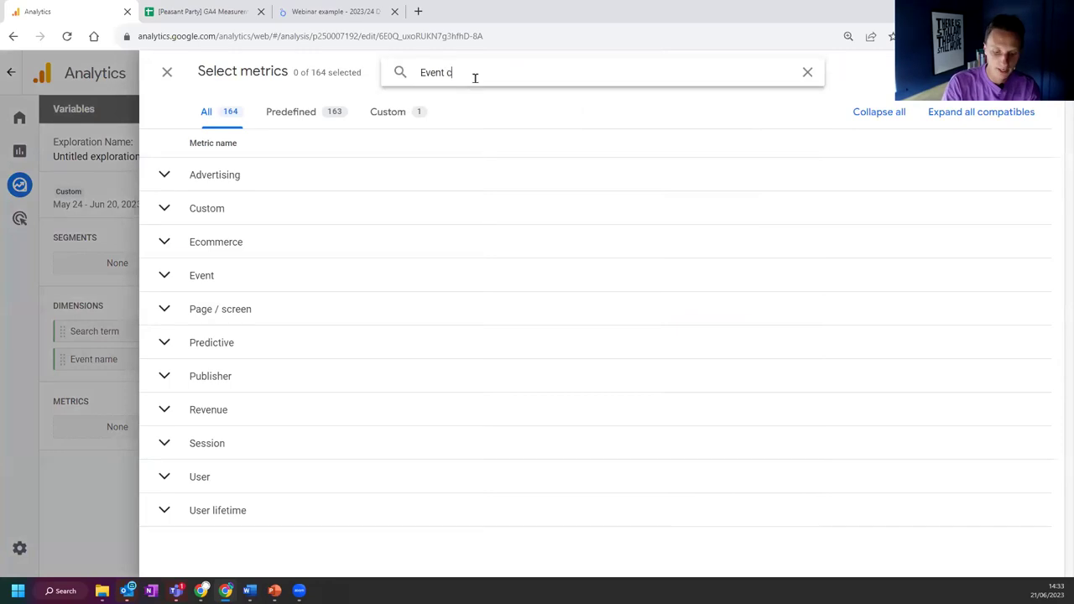
click(164, 206)
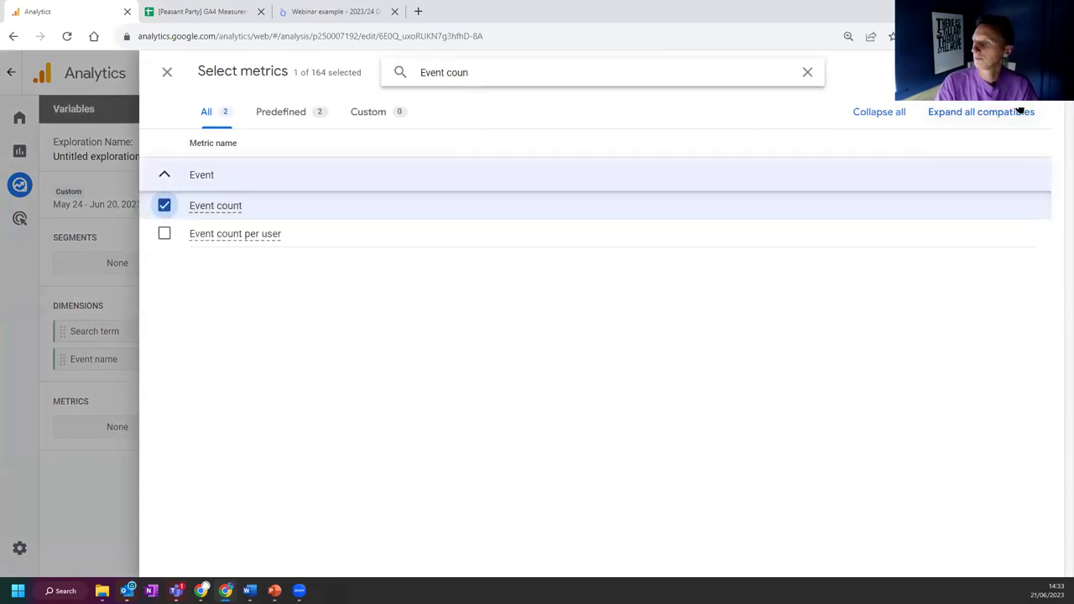
click(1015, 110)
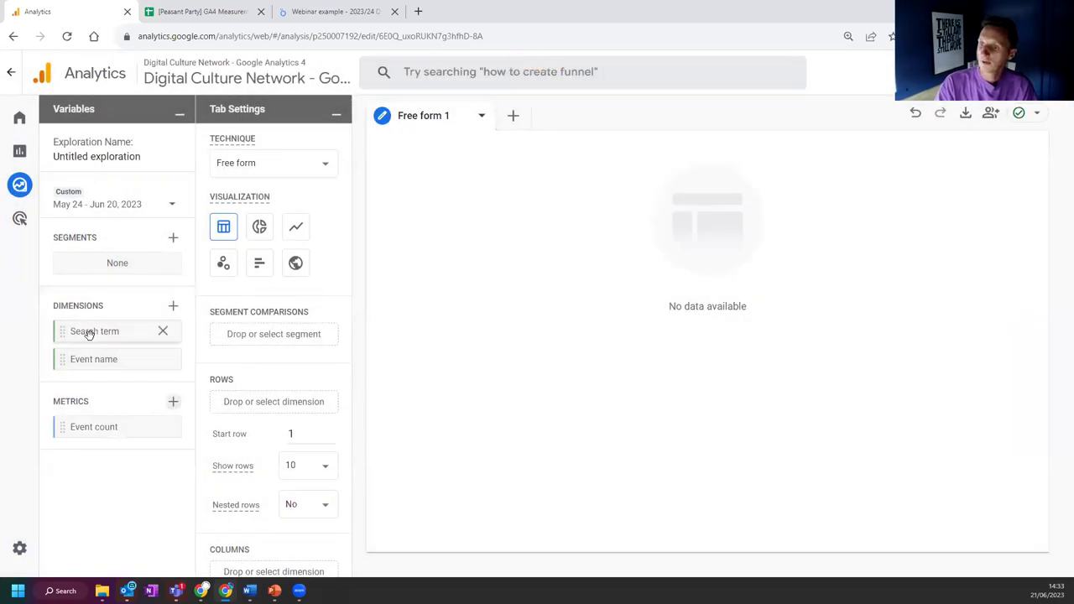
Step: Use Search term as the row dimension and Event count as the value, and name the exploration Site Search Terms
double_click(86, 330)
double_click(92, 425)
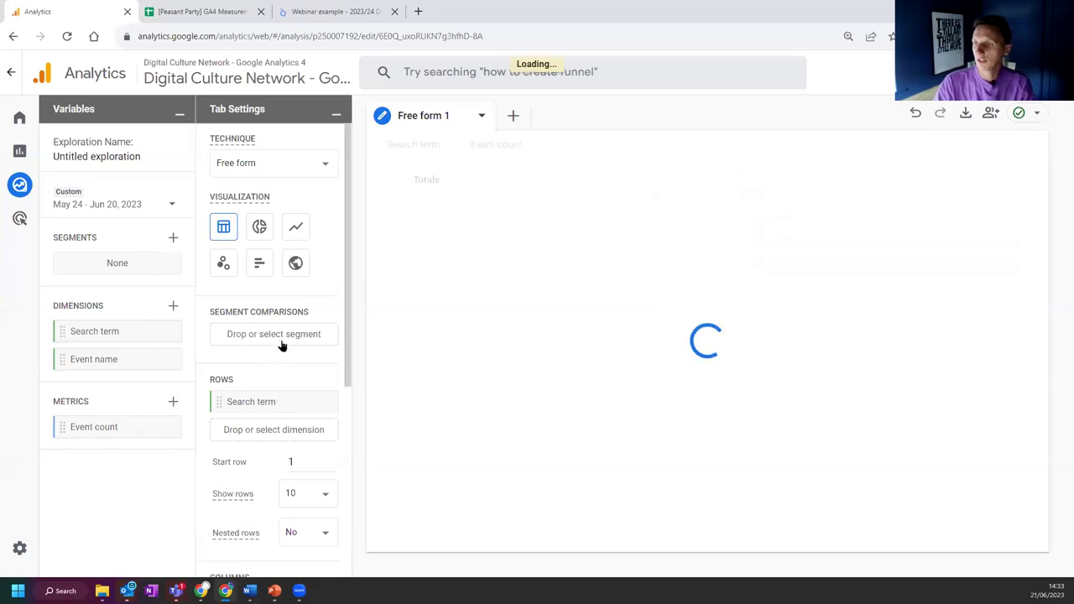
click(136, 156)
text(Site Search)
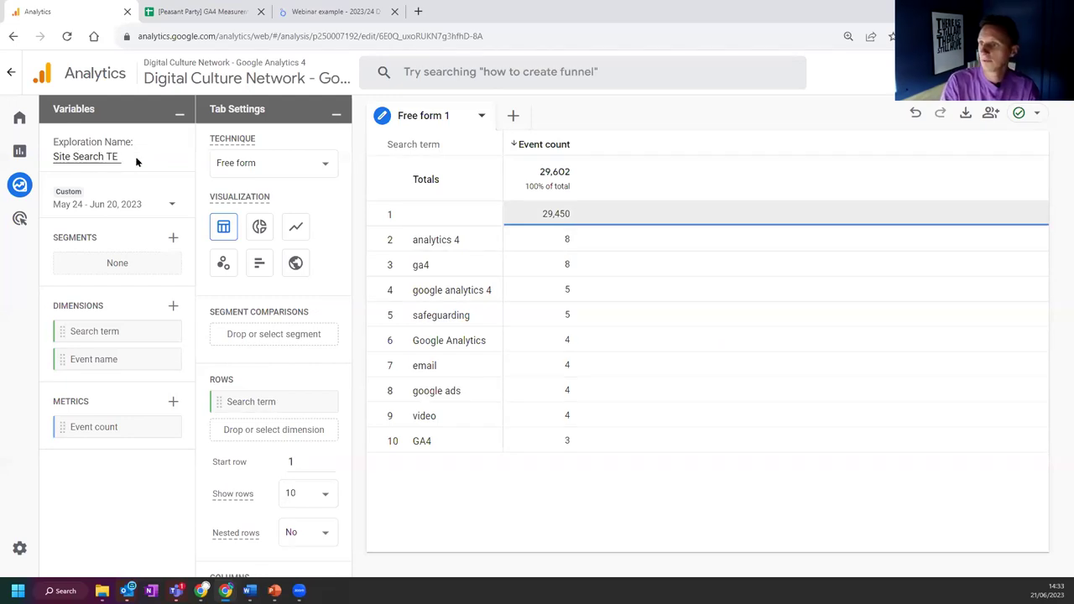
text( Terms)
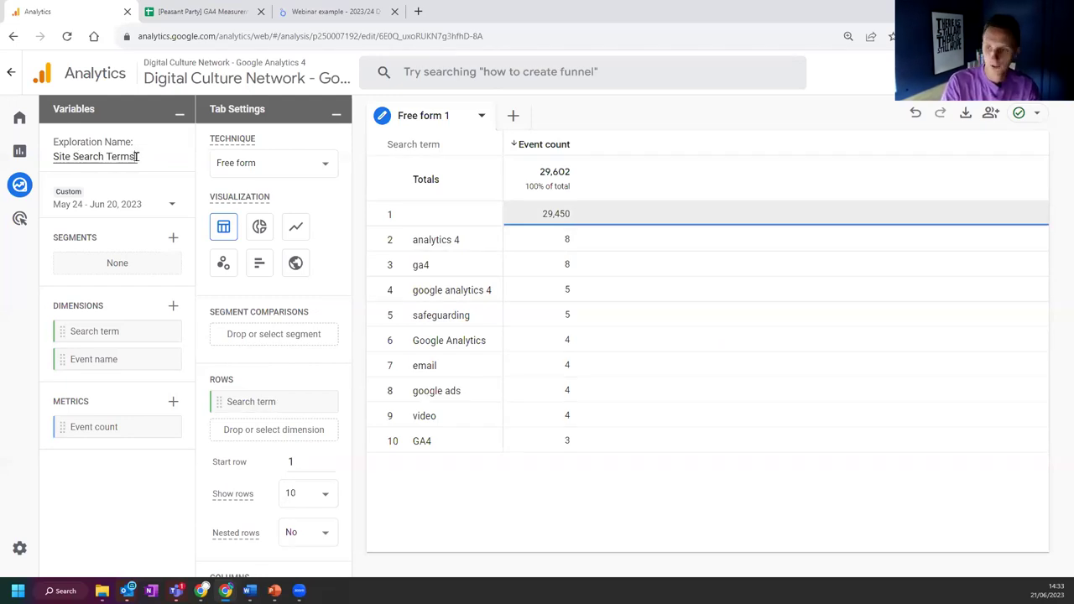
key(Return)
Step: Filter the Site Search Terms table to rows where Event name exactly matches view_search_results
scroll(282, 353, down, 3)
scroll(293, 360, down, 1)
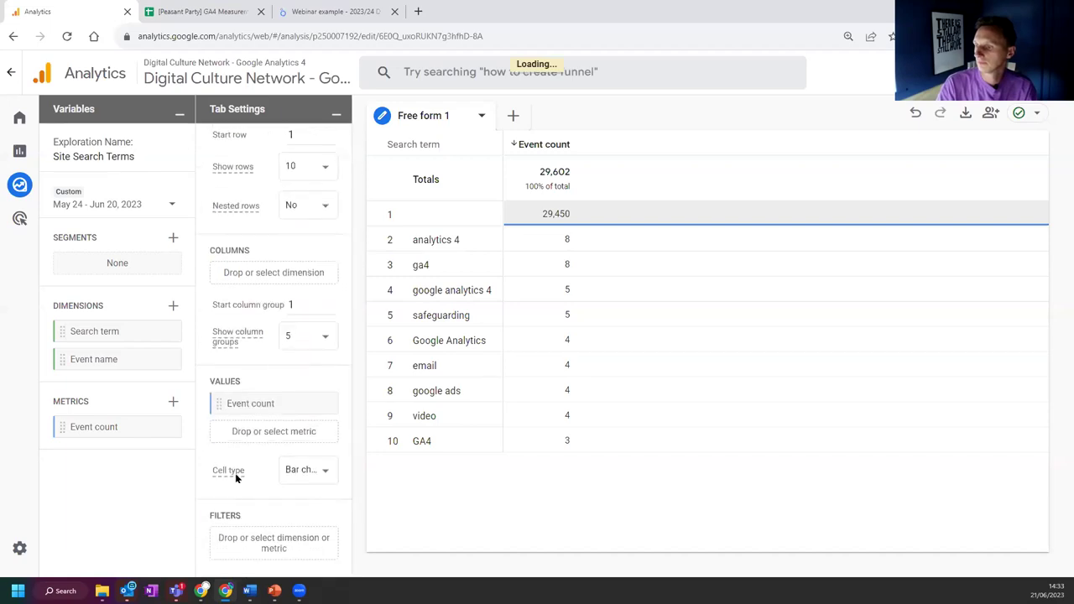
click(255, 542)
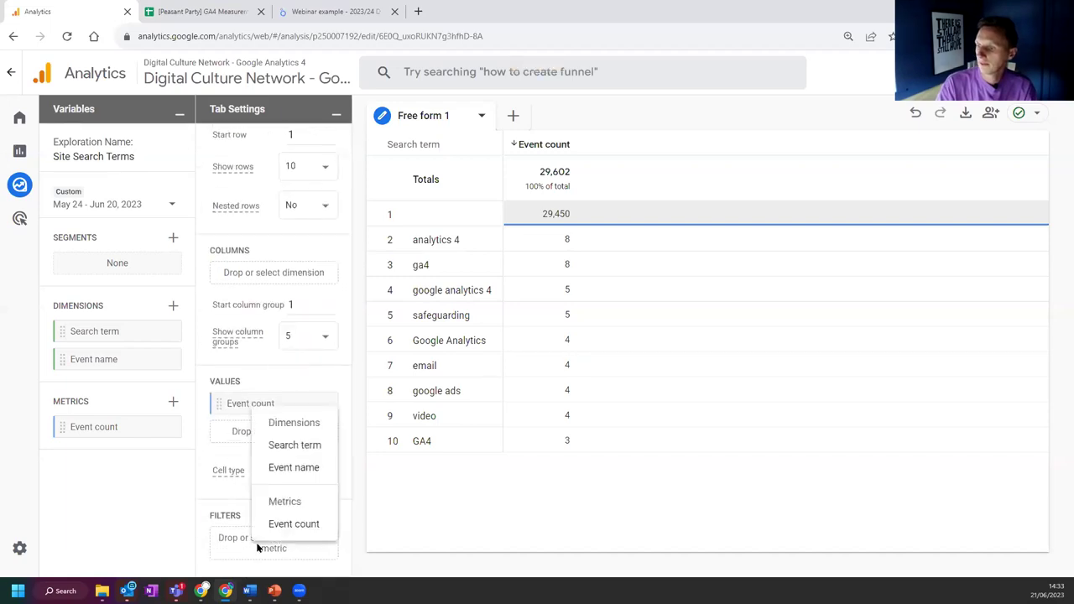
click(294, 467)
scroll(259, 515, down, 2)
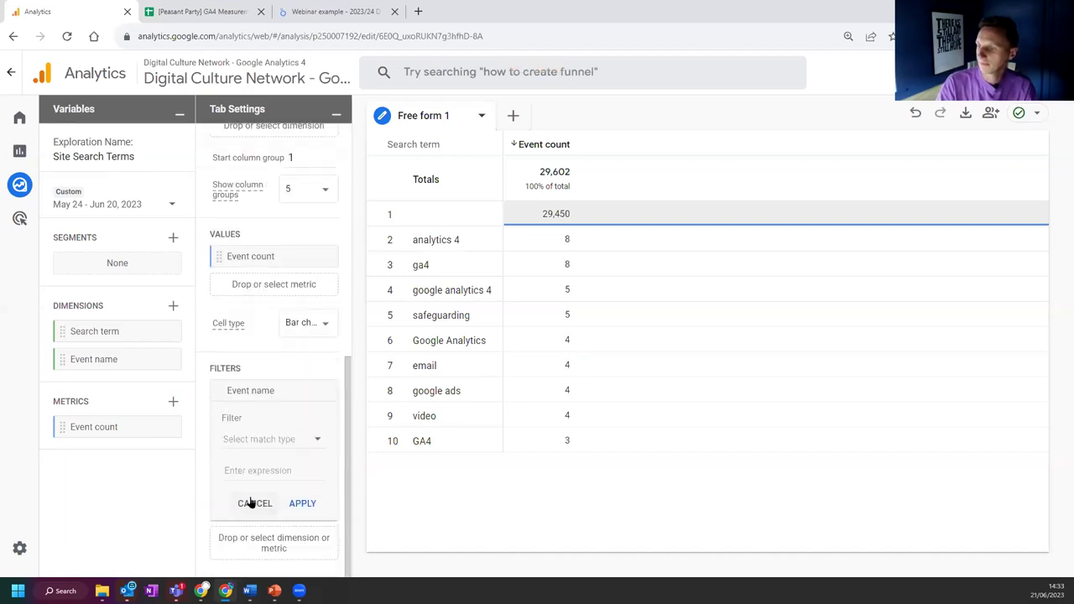
click(286, 441)
click(254, 475)
text(vie)
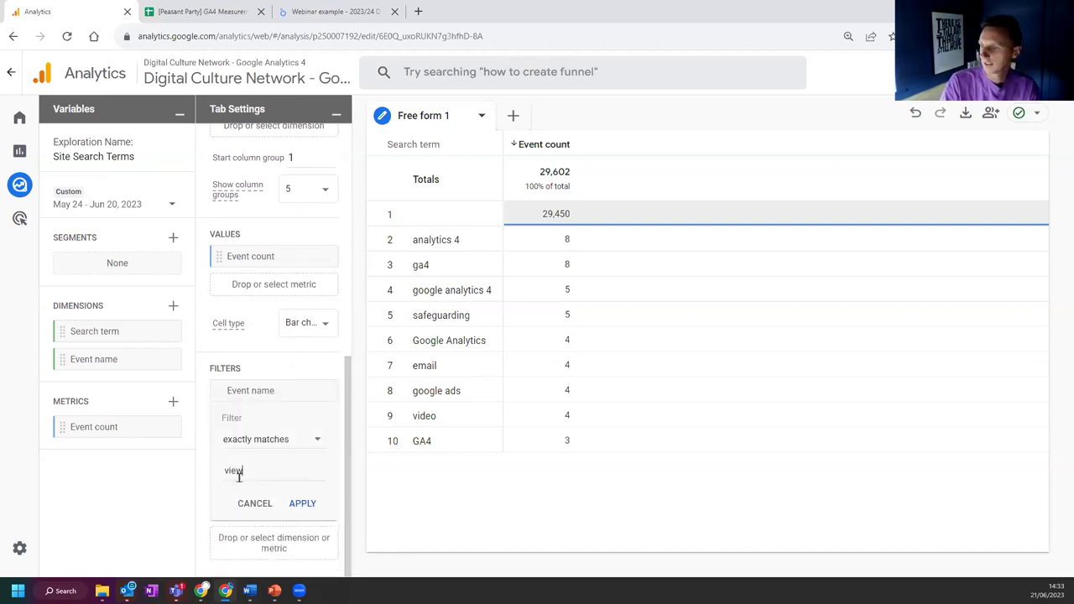
text(w)
click(264, 530)
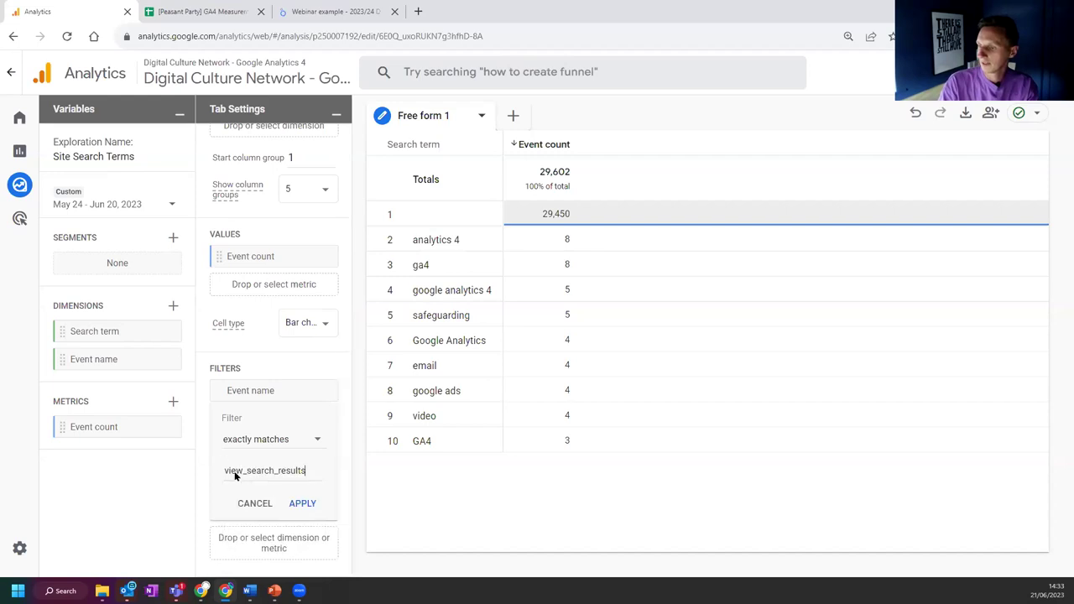
click(321, 506)
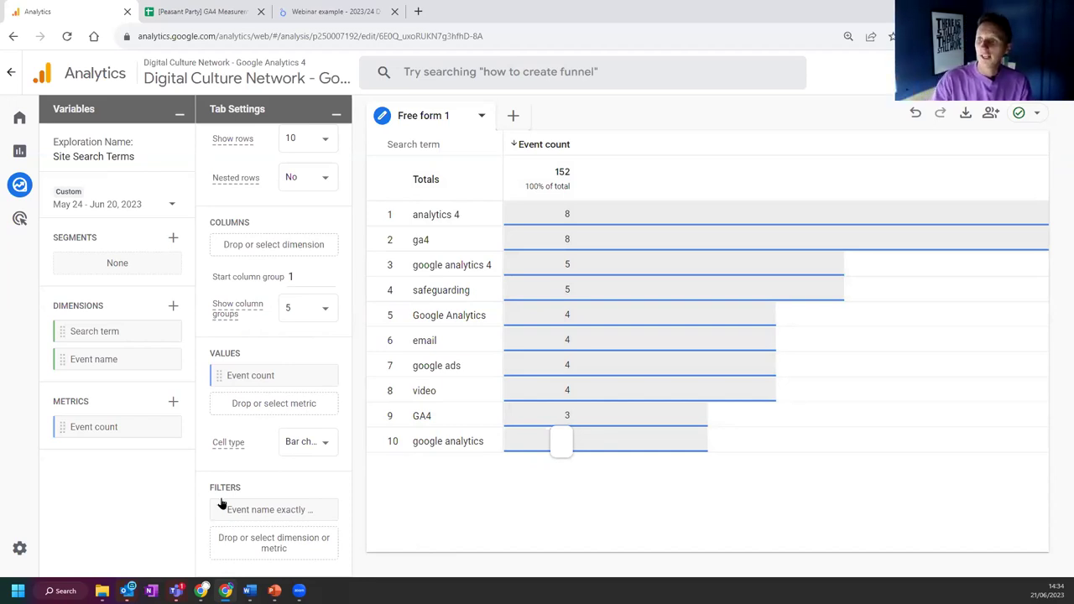
Step: Return to the list of explorations and reopen the Site Search Terms exploration
click(20, 184)
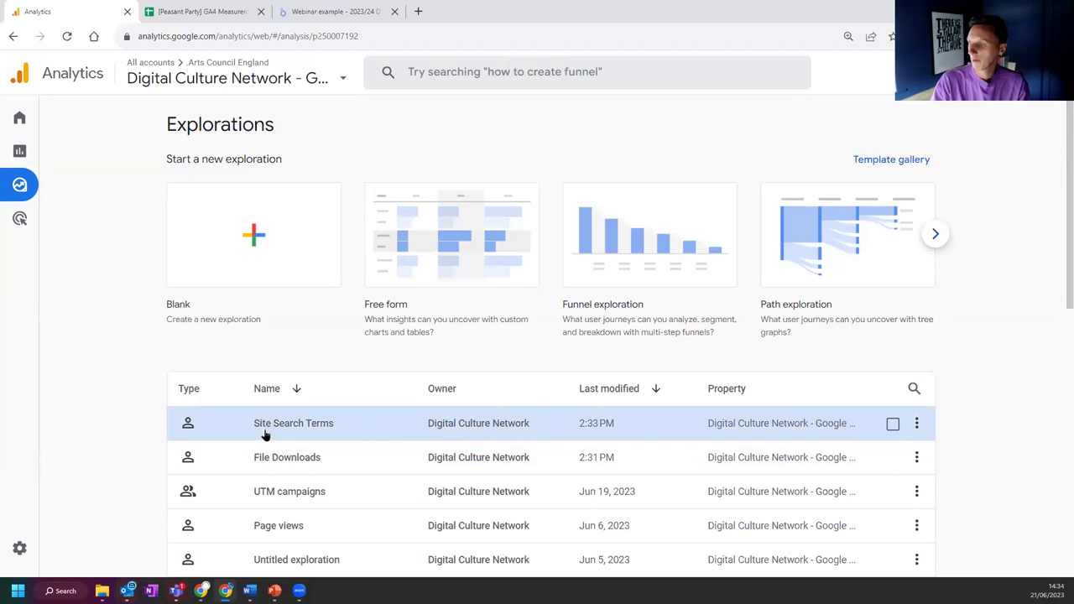
click(173, 413)
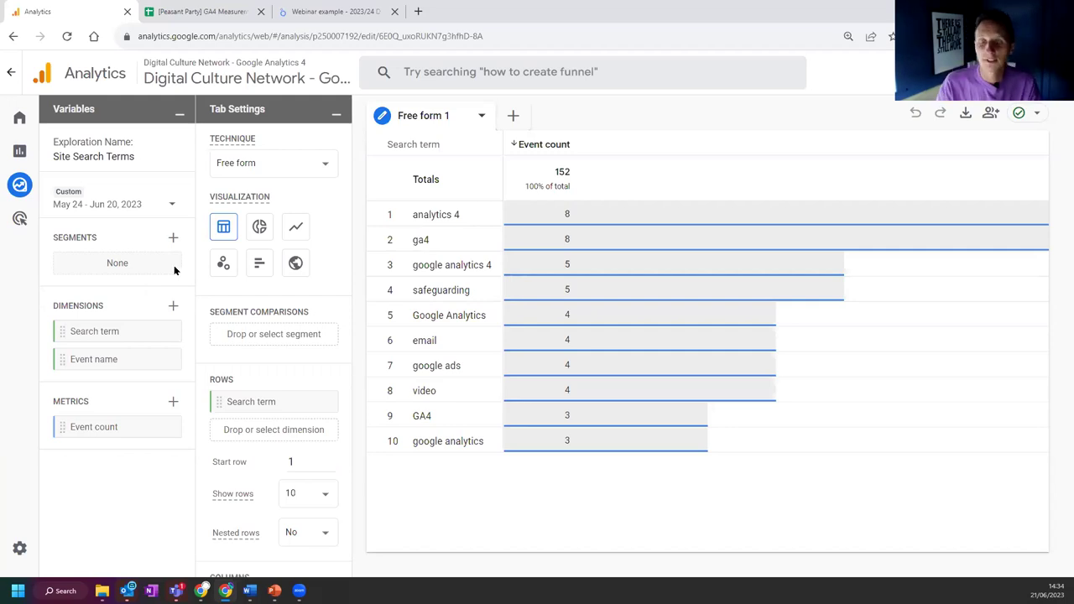
click(130, 590)
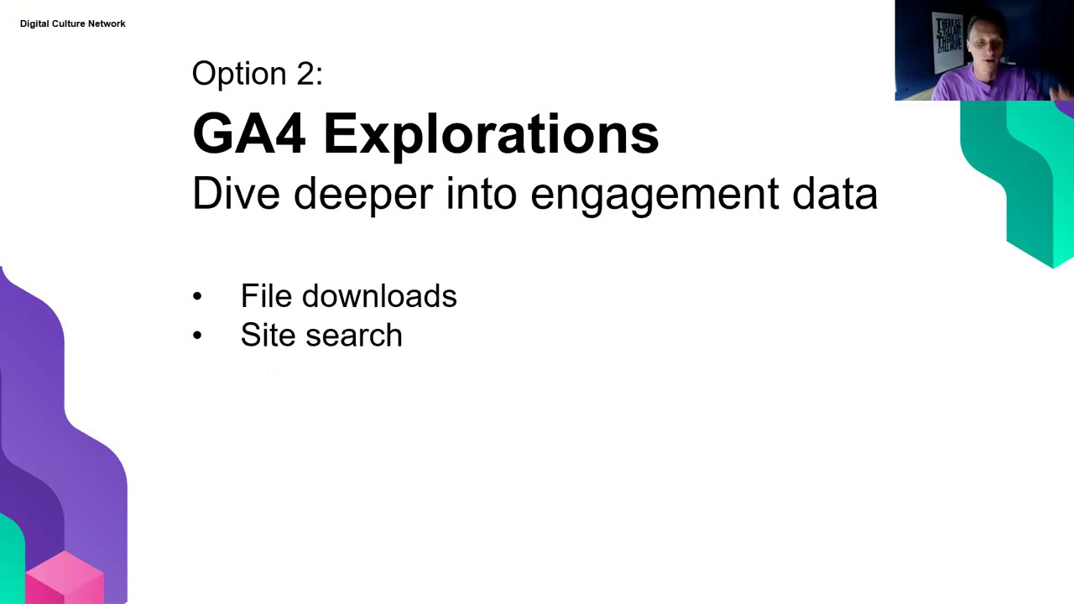
key(Right)
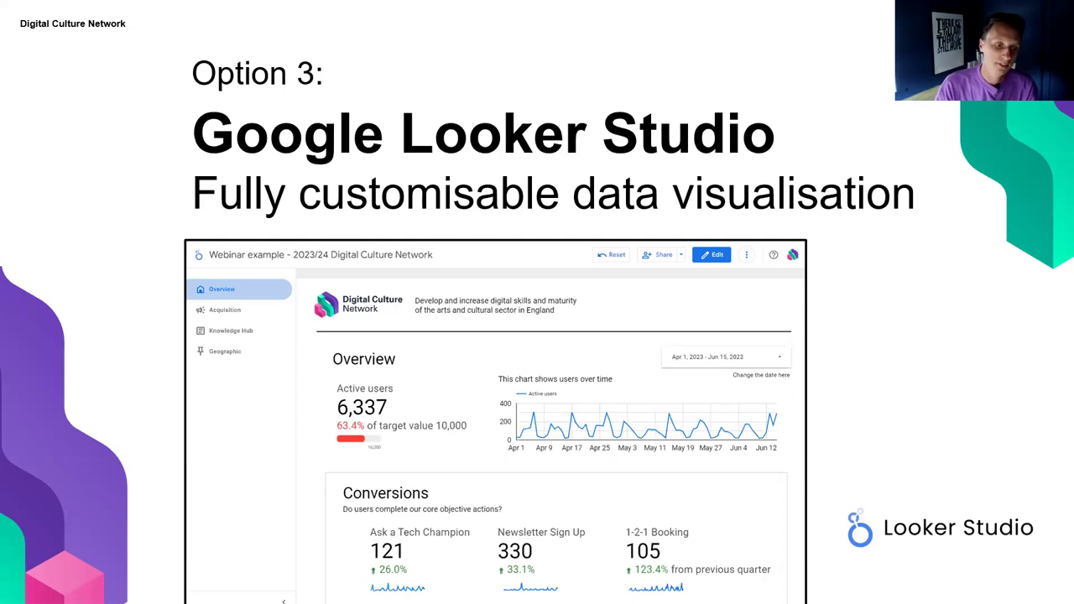
Step: Switch to the Looker Studio report and review the Overview page's active users, date range control and conversion scorecards
key(alt+Tab)
click(305, 12)
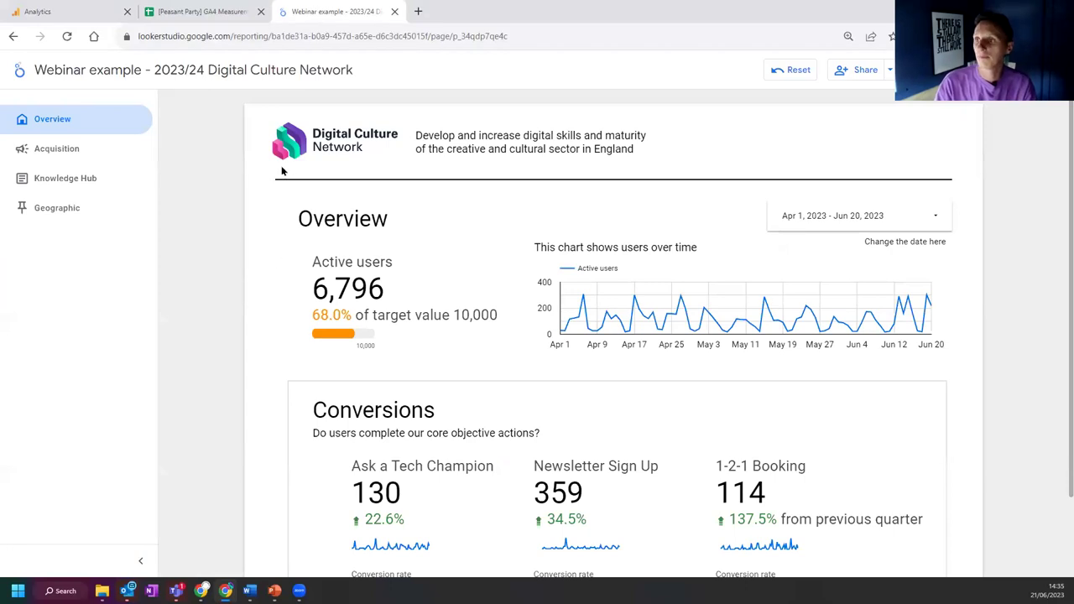
click(63, 11)
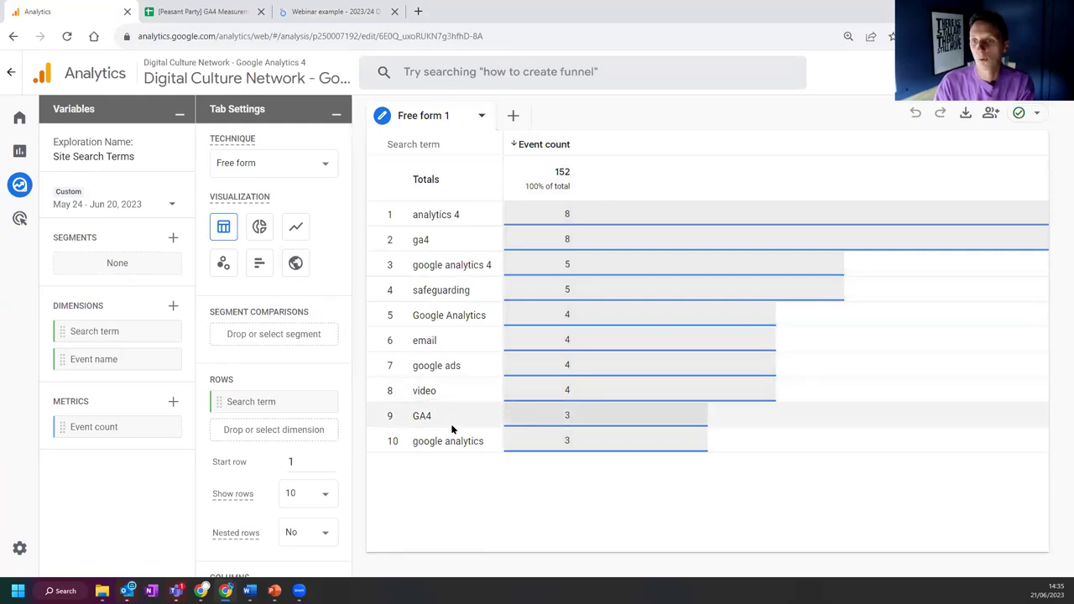
click(334, 11)
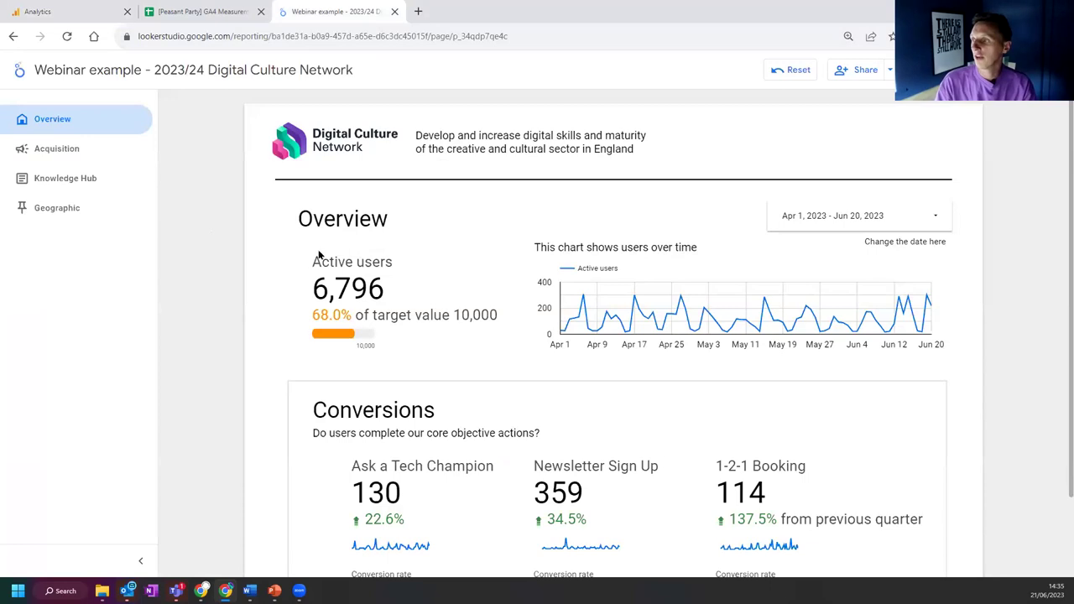
scroll(319, 256, down, 2)
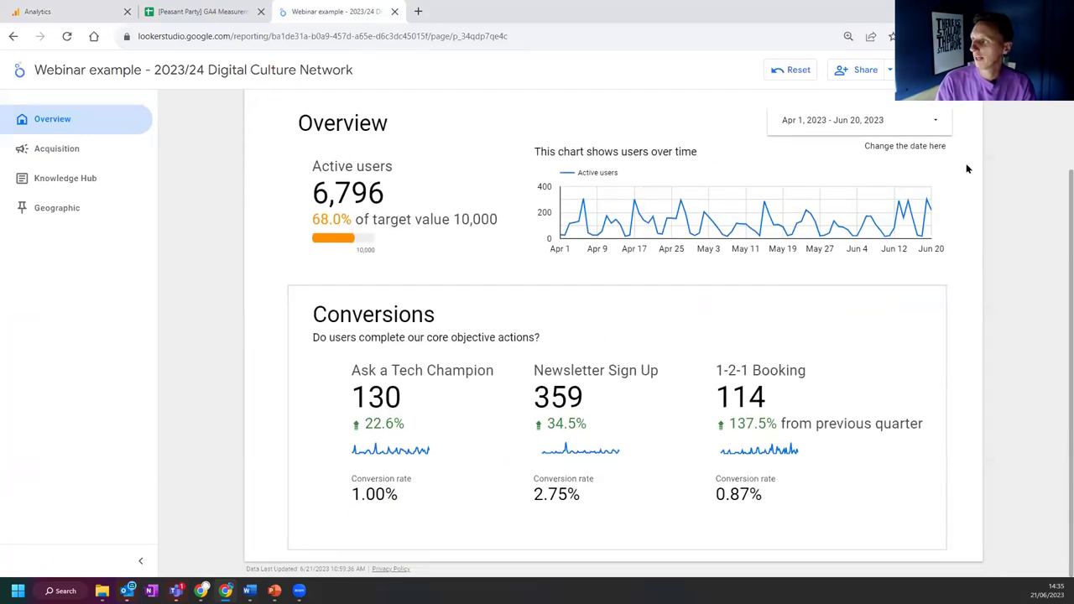
drag(866, 147, 958, 159)
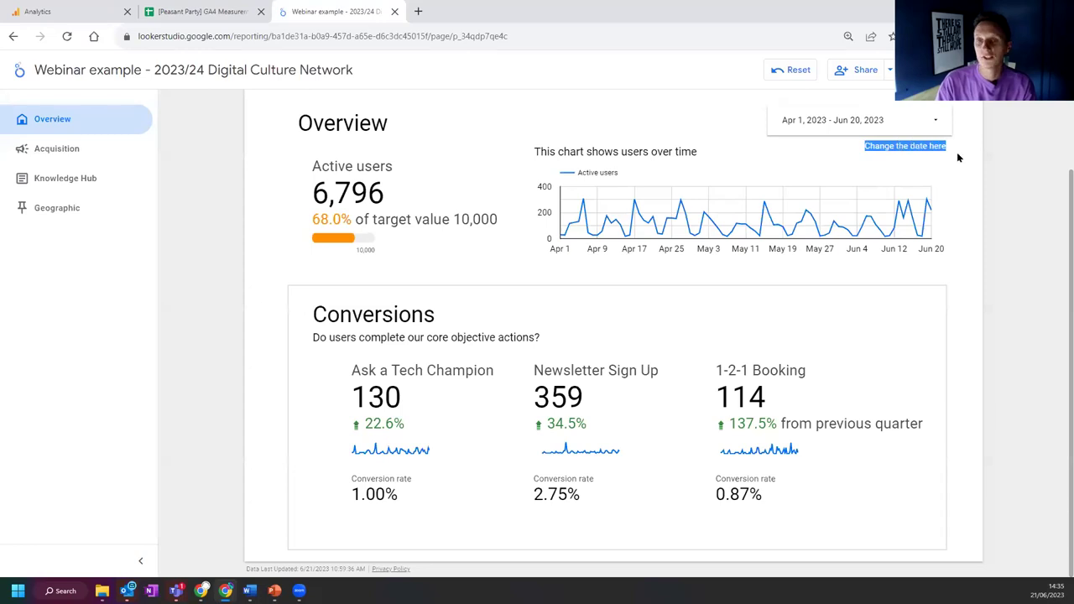
click(958, 159)
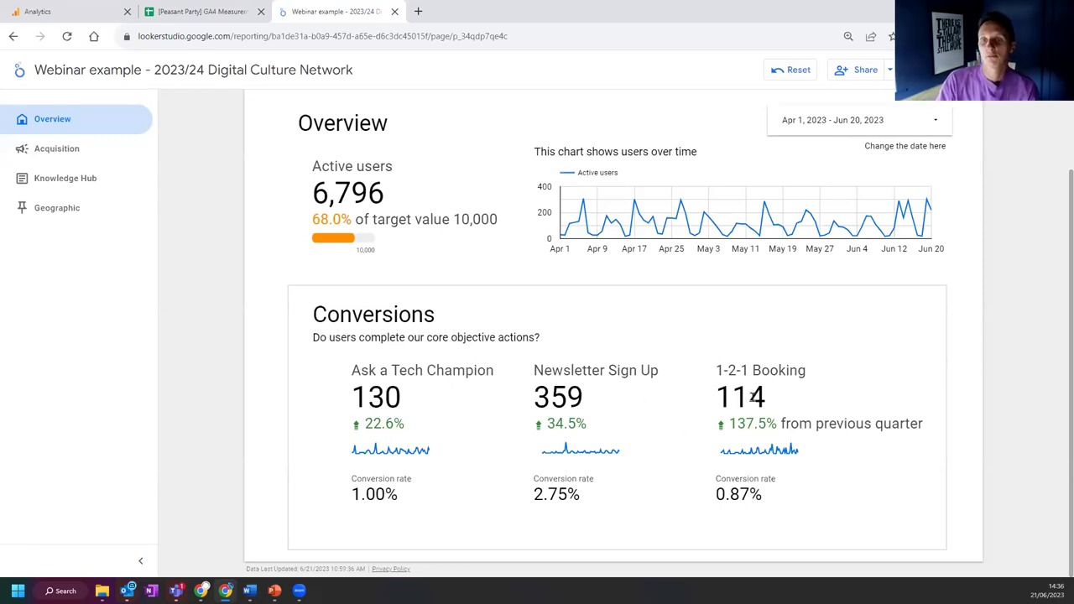
scroll(752, 396, up, 2)
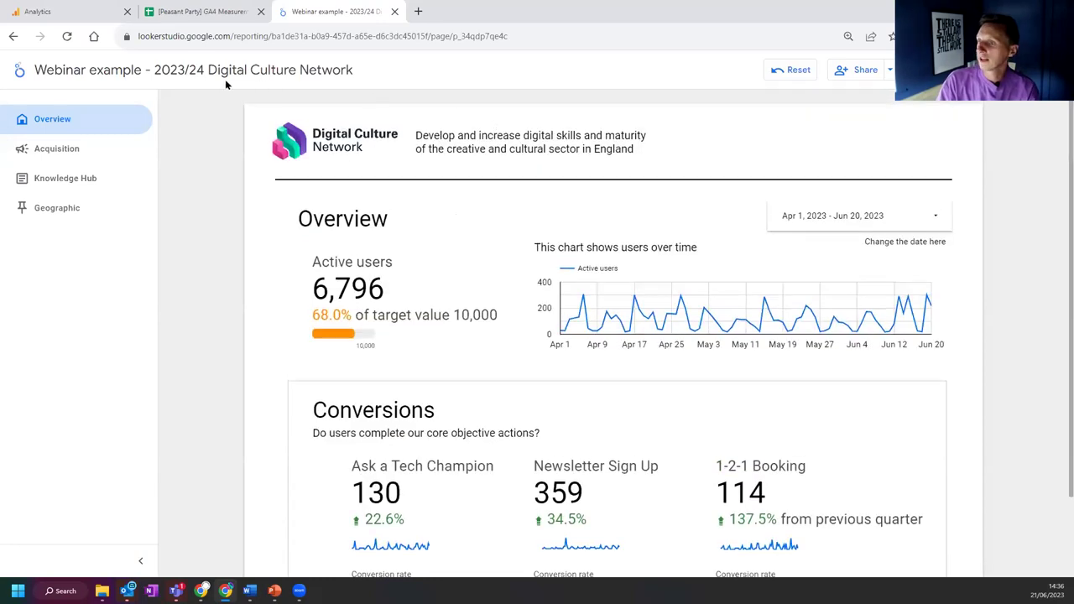
Step: Open the report's Acquisition page and review the session source and session campaign tables
click(63, 151)
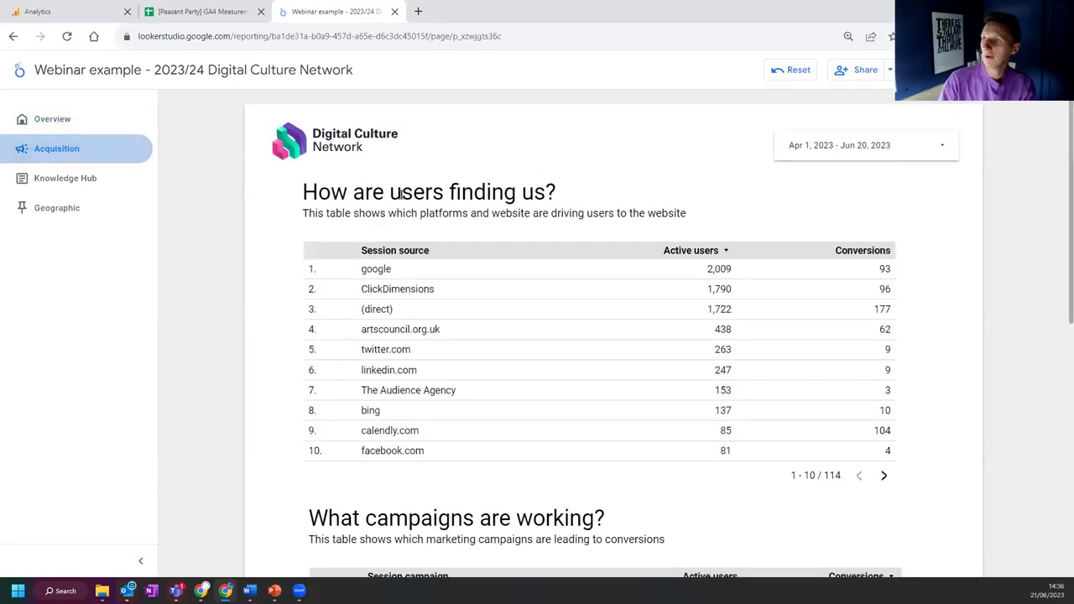
scroll(296, 240, down, 3)
scroll(296, 239, down, 1)
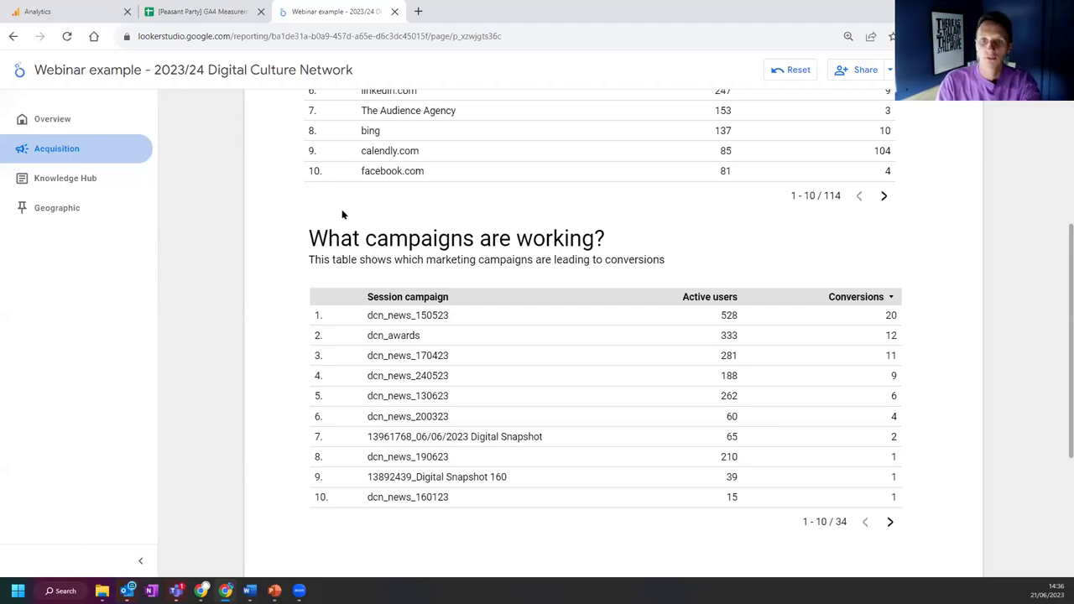
scroll(294, 231, up, 4)
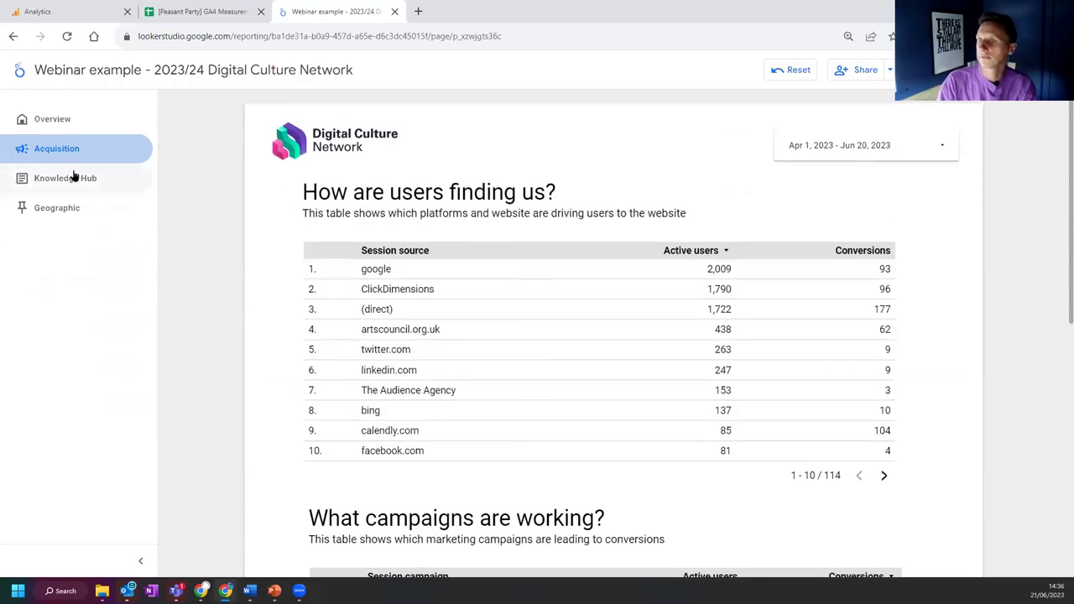
Step: Open the Knowledge Hub page and examine the popular content table and the chart of users over time
click(84, 180)
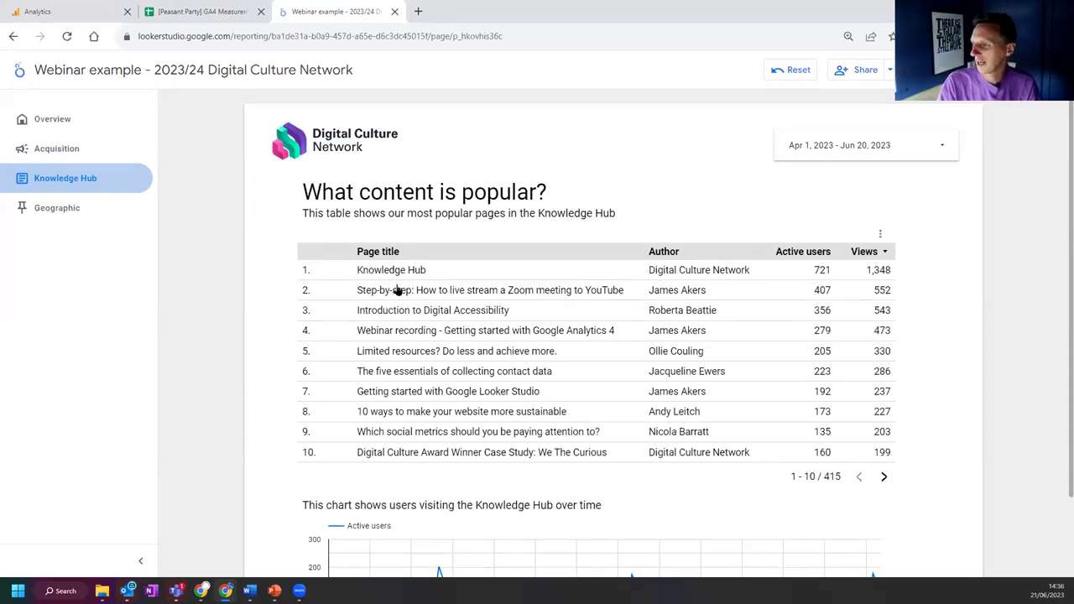
scroll(295, 262, down, 1)
scroll(295, 261, down, 1)
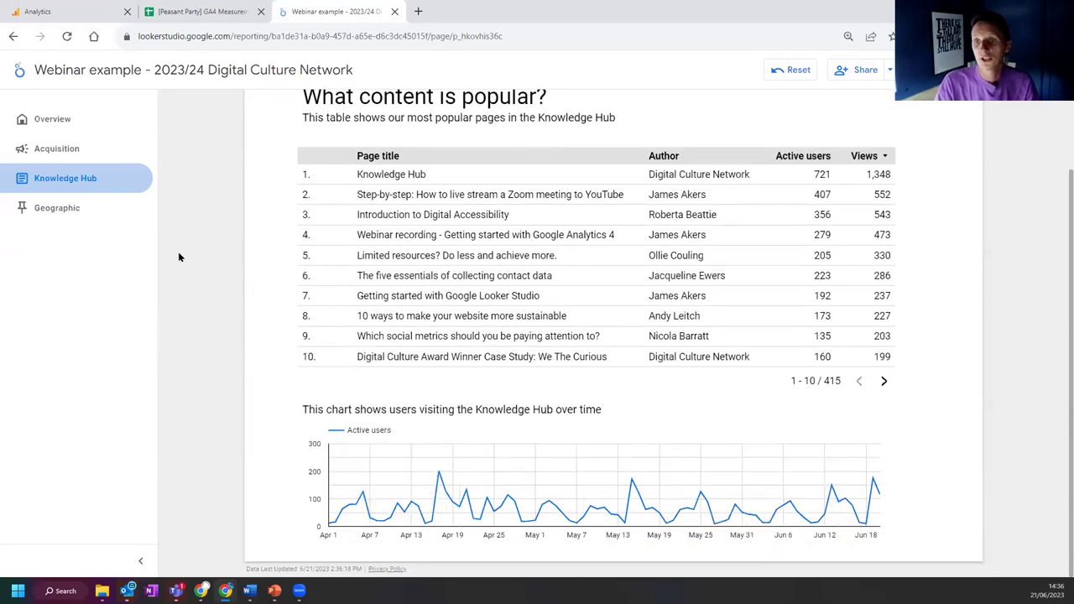
Step: Open the Geographic page and explore user locations on the map across Europe and the UK
click(74, 216)
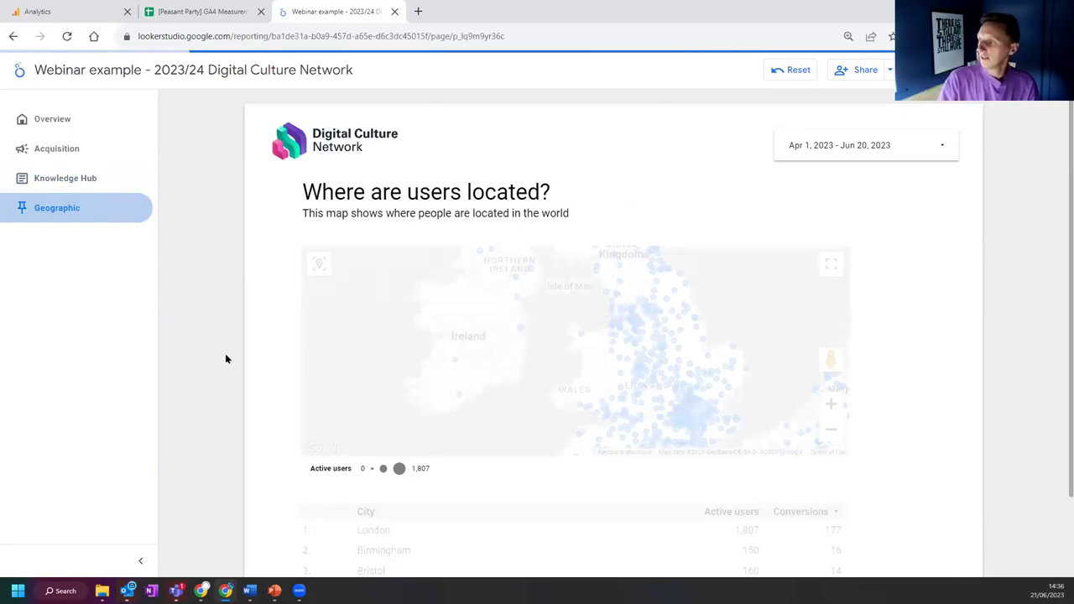
scroll(587, 327, down, 3)
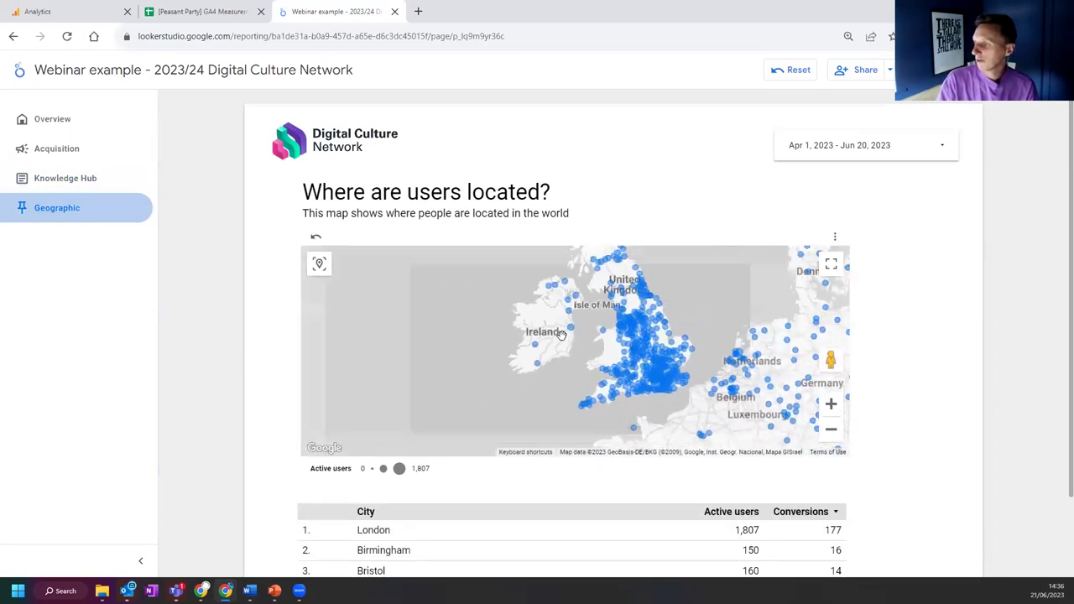
scroll(552, 323, down, 1)
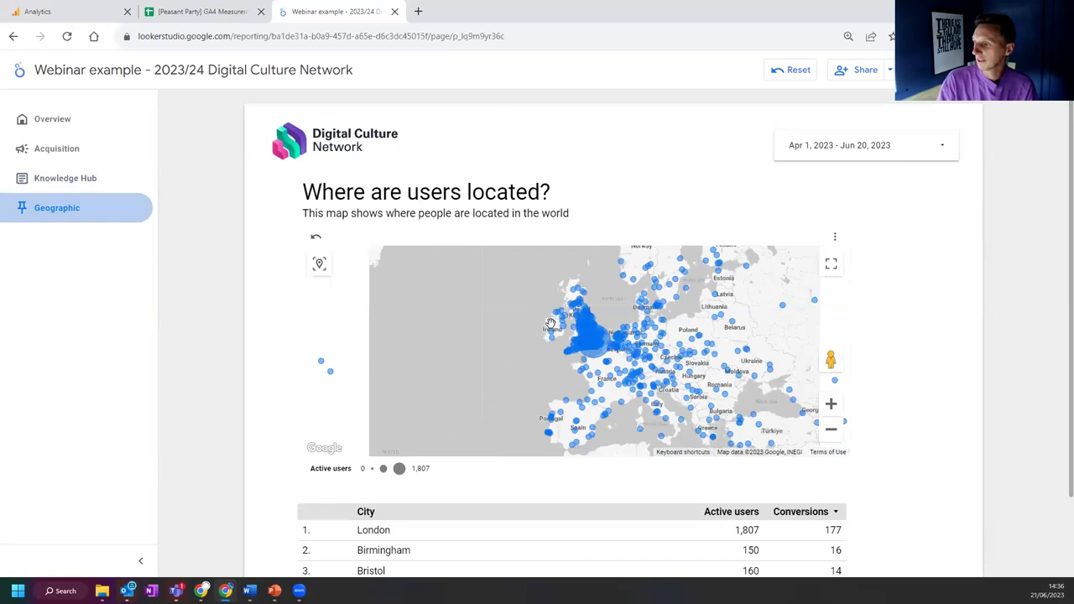
scroll(550, 323, down, 3)
scroll(644, 323, up, 2)
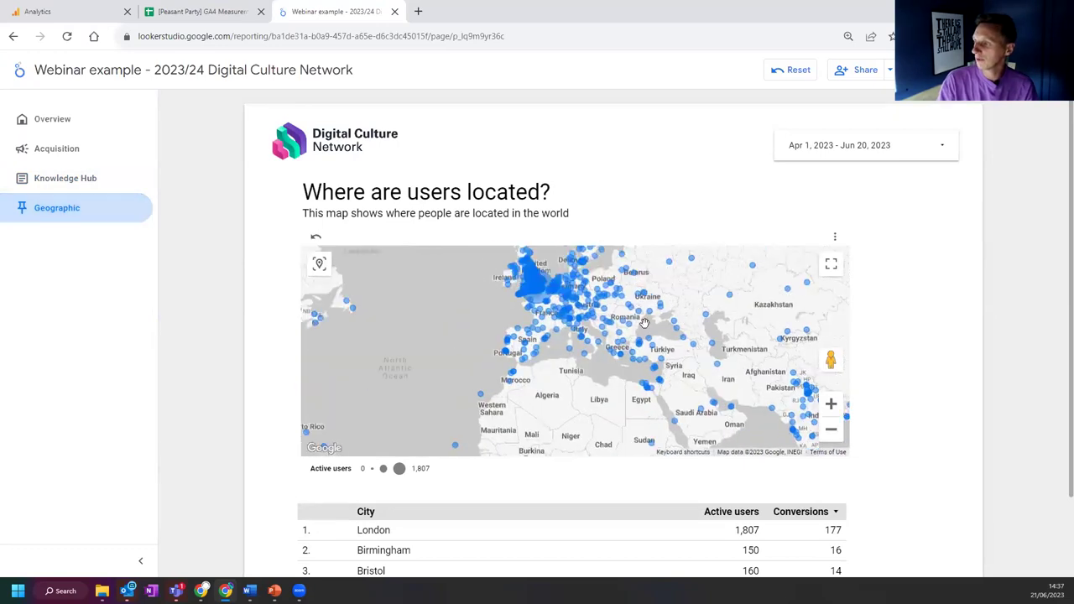
scroll(599, 356, up, 4)
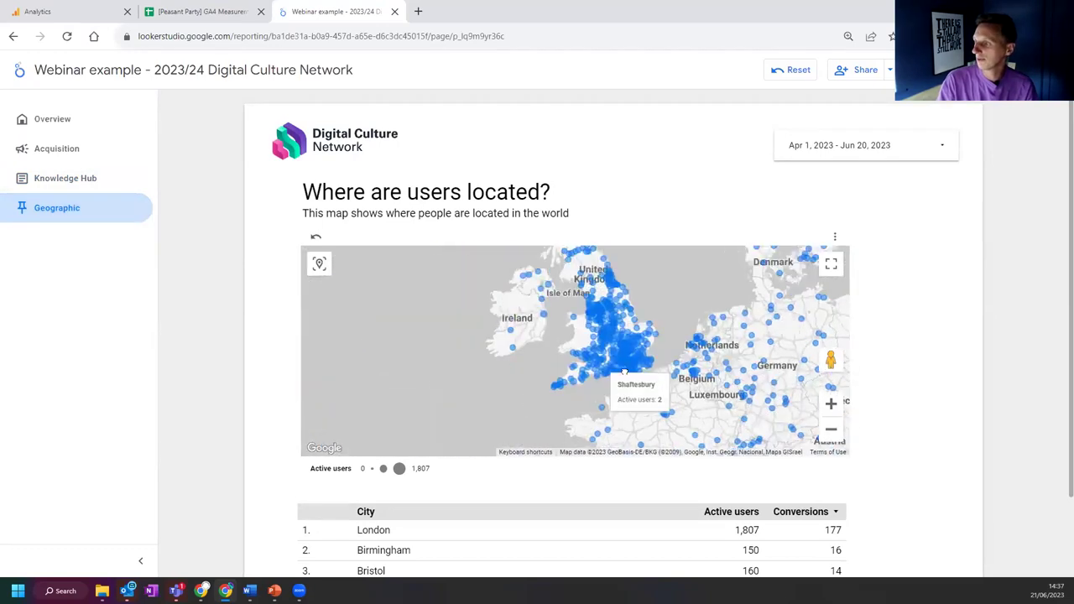
drag(623, 371, 638, 398)
Step: Highlight the mission statement and its words "in England" on the Overview page, and return to the Geographic page's location map
click(46, 120)
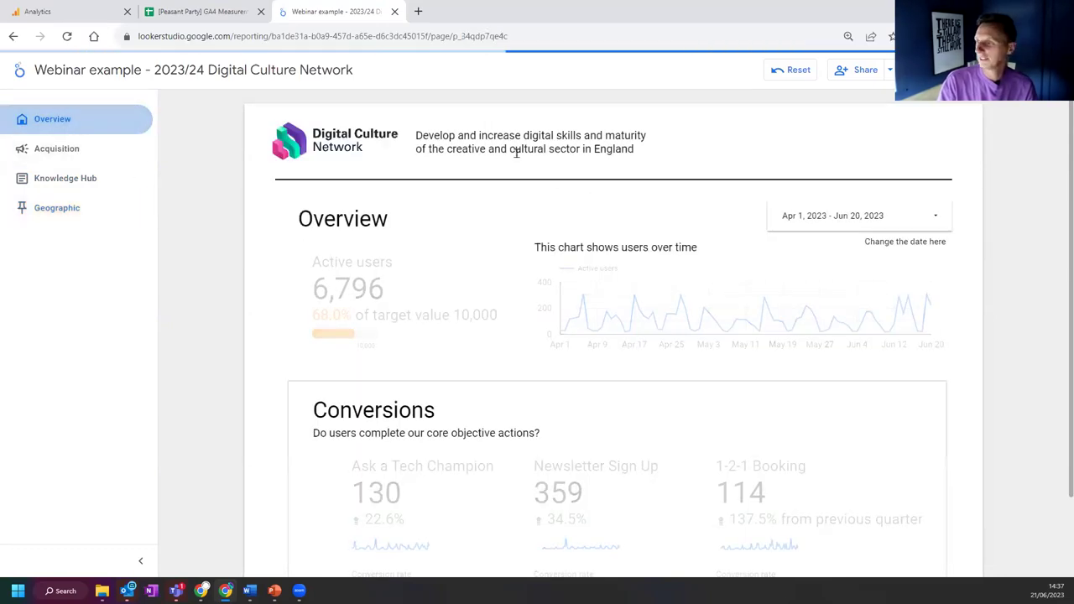
drag(416, 134, 647, 155)
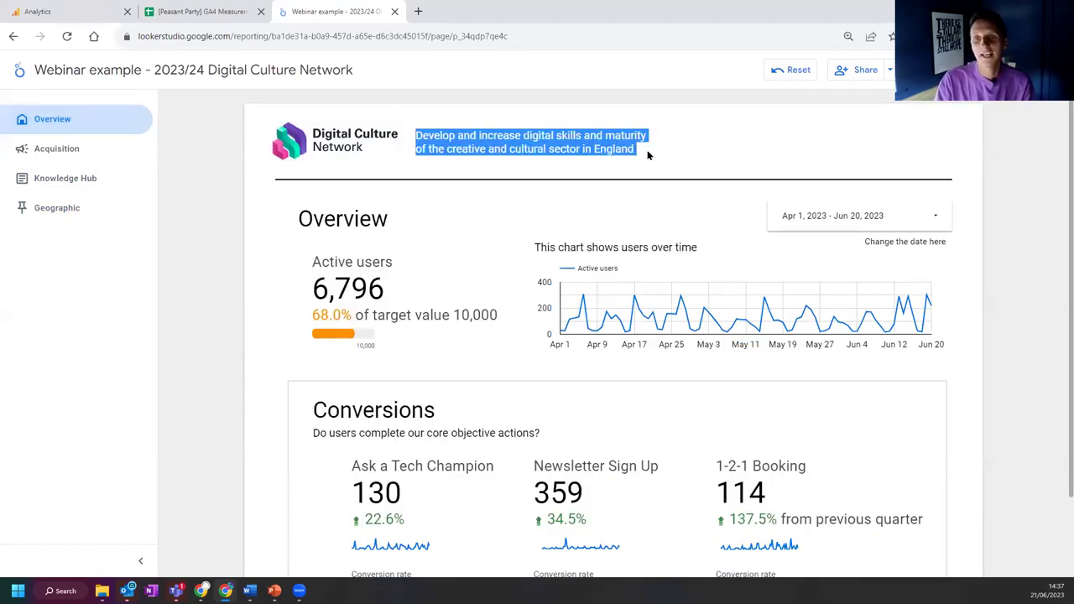
drag(589, 156, 604, 157)
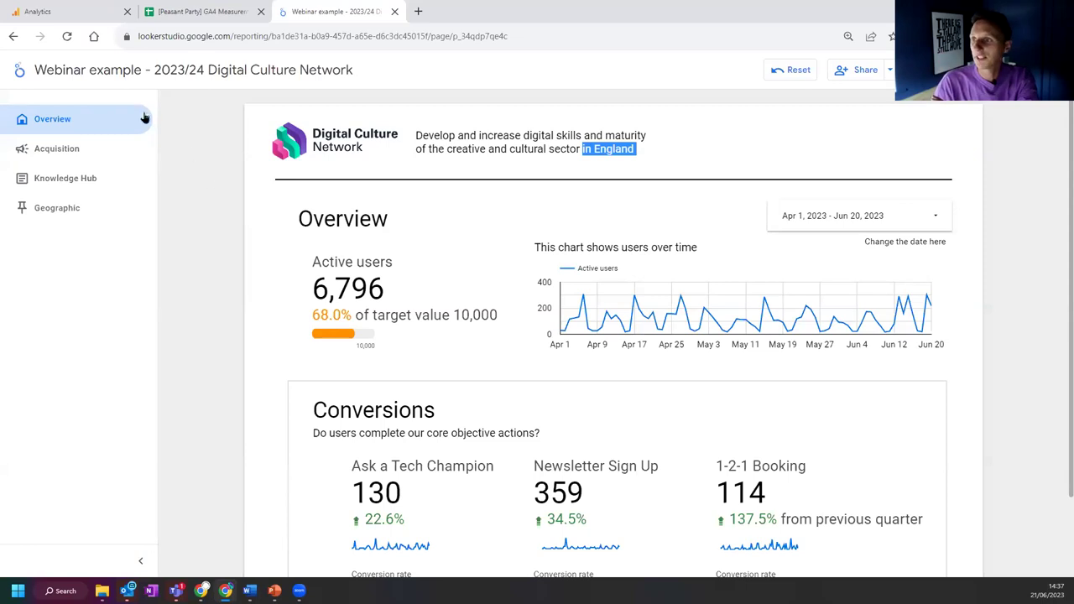
click(59, 216)
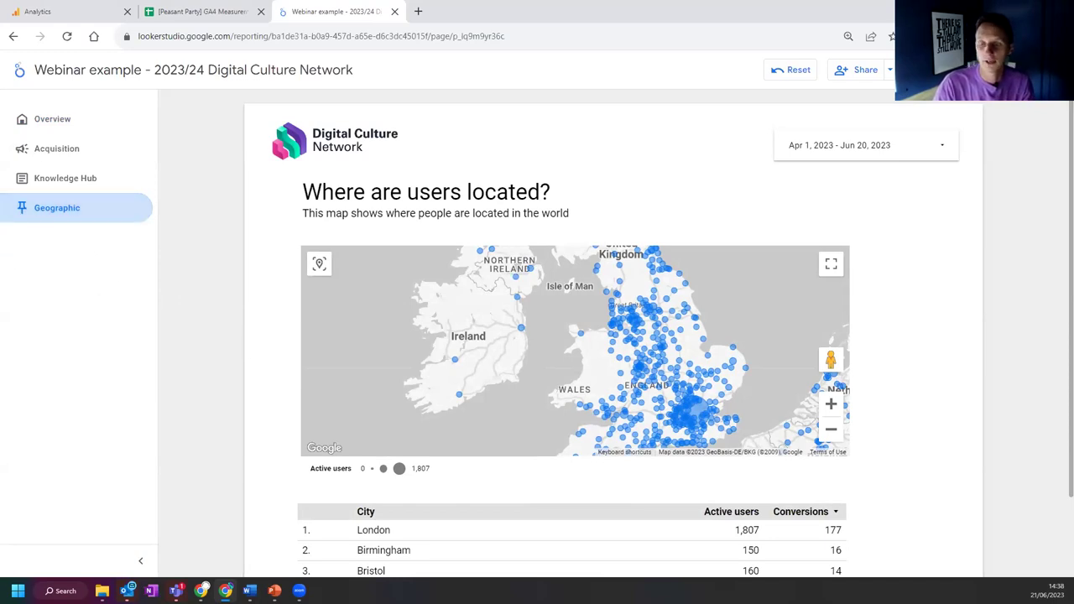
key(alt+Tab)
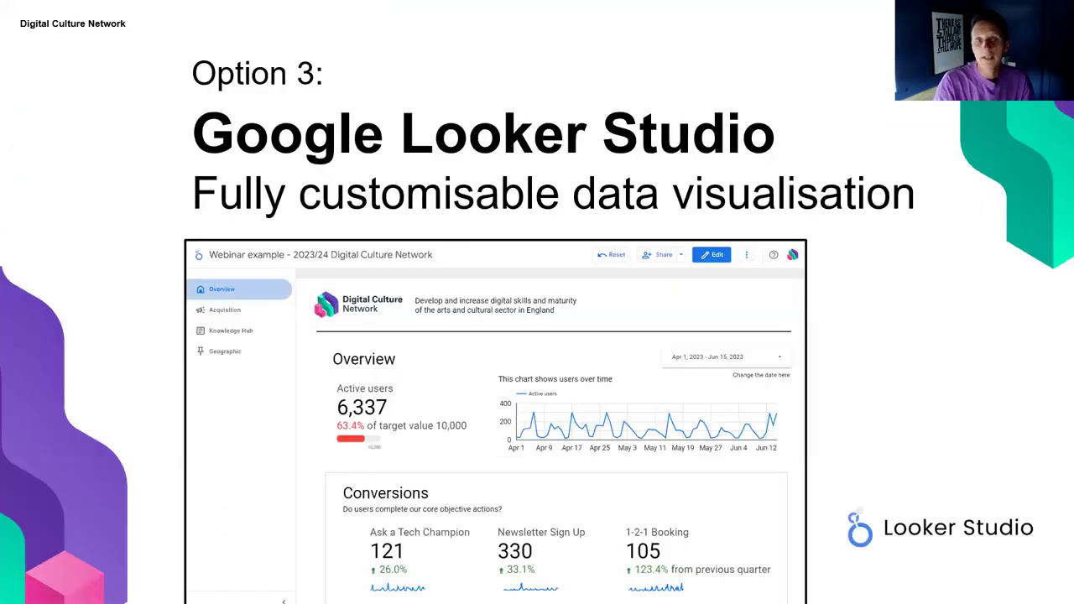
key(Right)
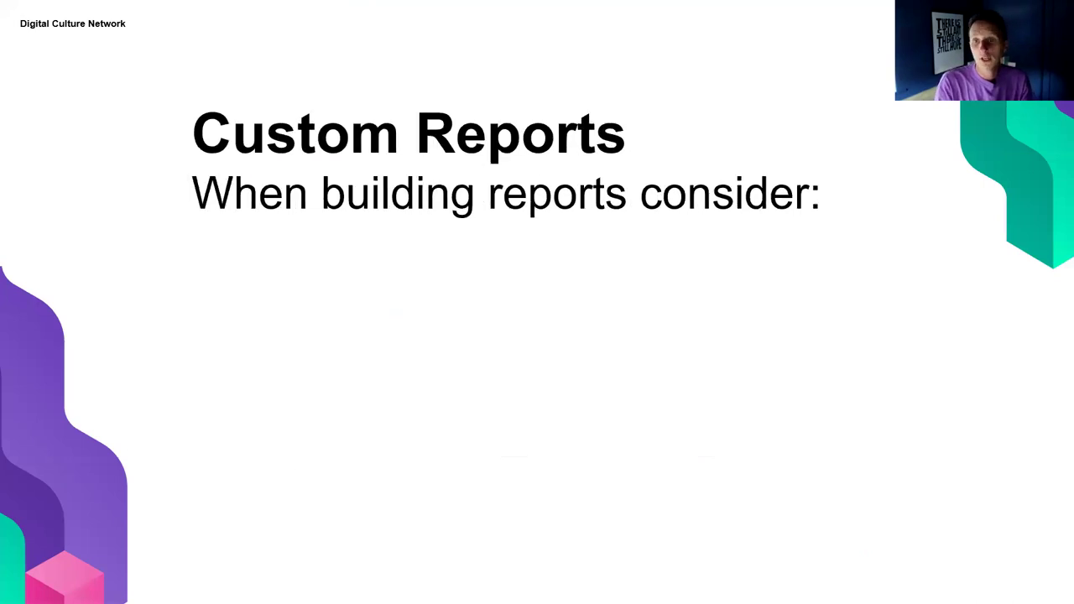
key(Right)
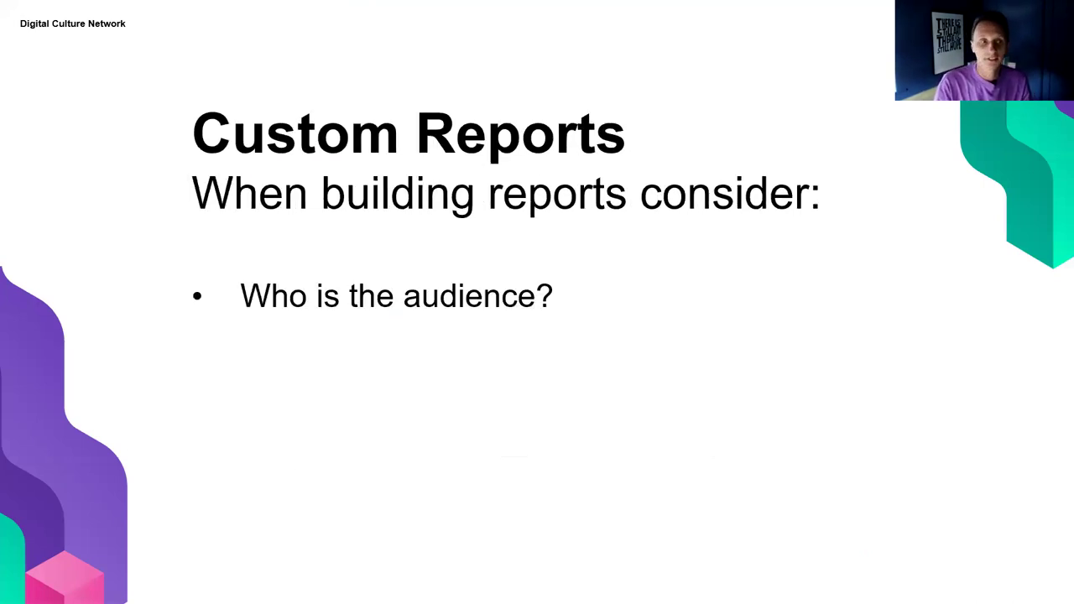
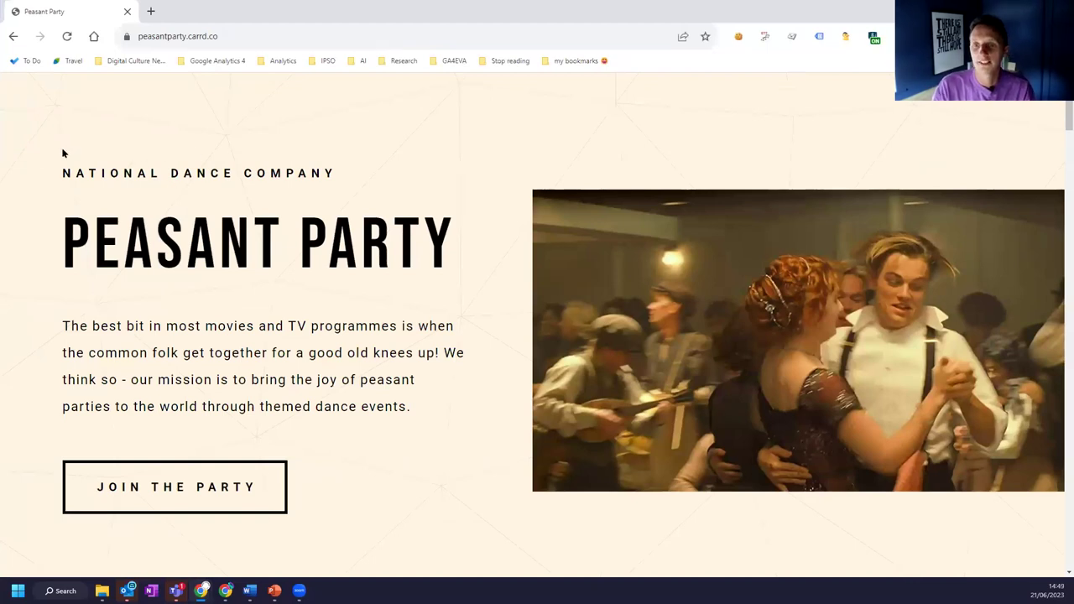
Step: Examine the Peasant Party website from its introduction through the next event, schools pack, donation, newsletter and past party sections to the contact form
scroll(66, 172, down, 2)
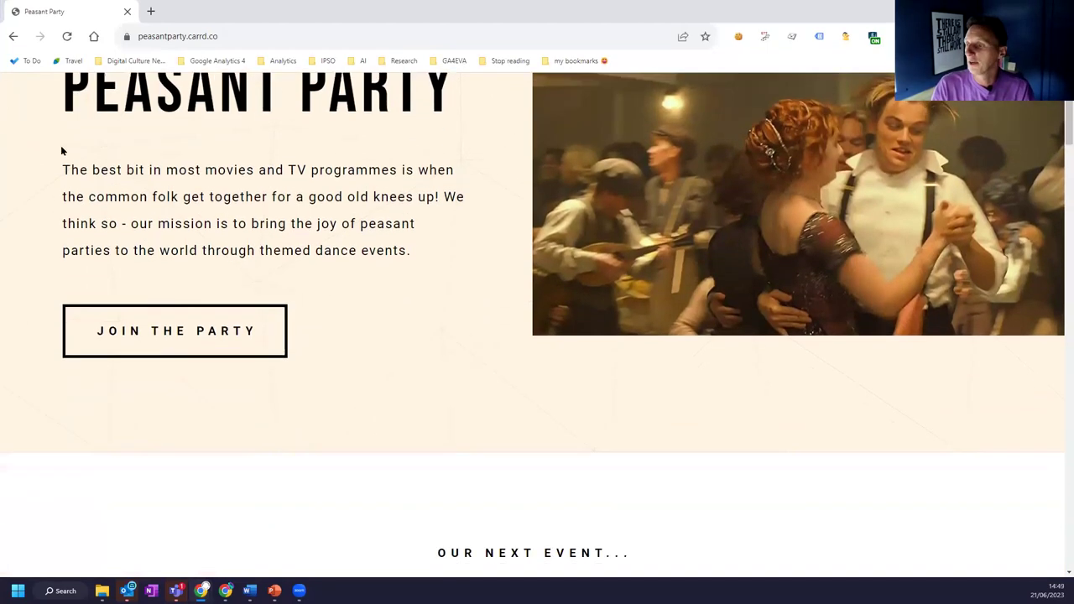
scroll(73, 127, down, 5)
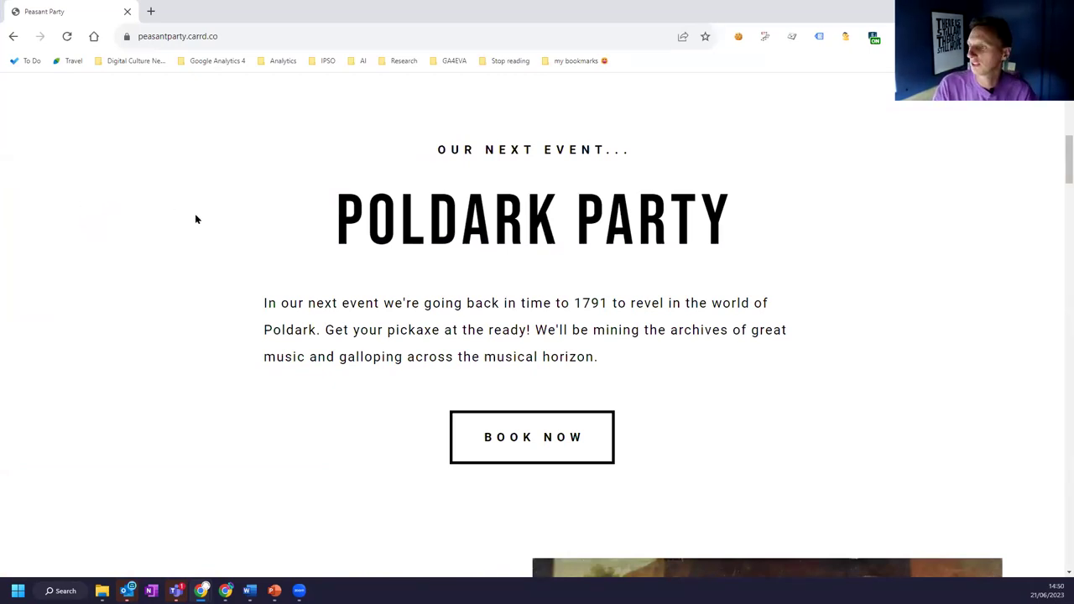
scroll(180, 214, down, 3)
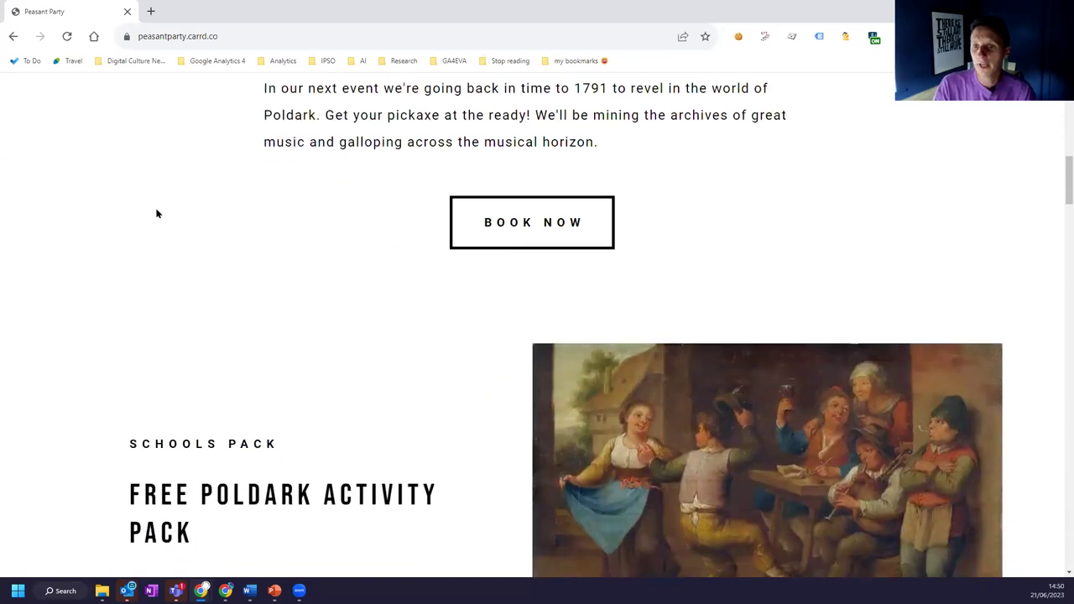
scroll(110, 196, down, 4)
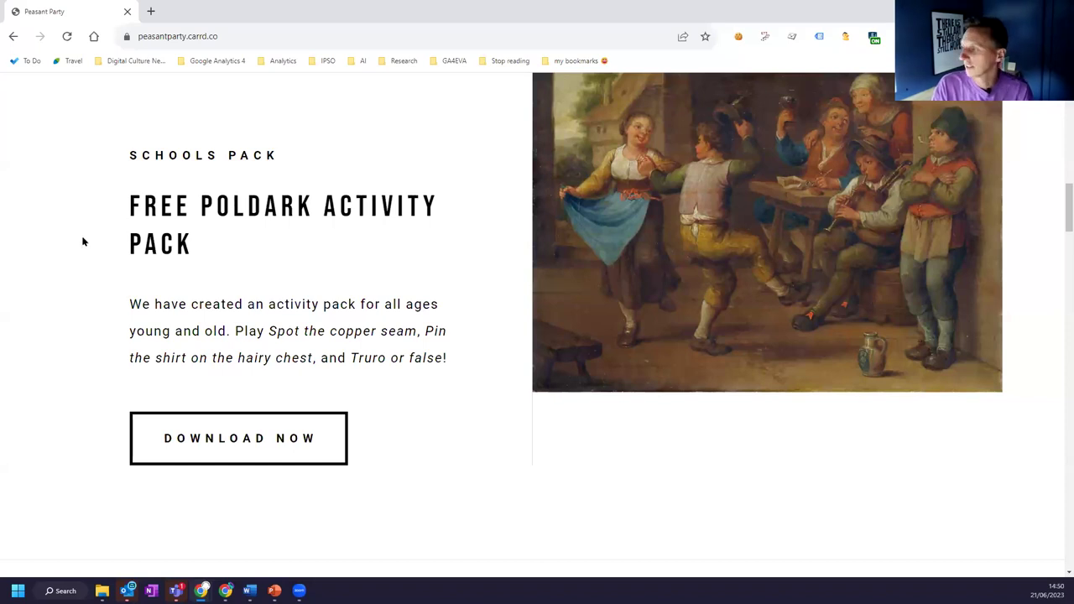
scroll(68, 239, down, 5)
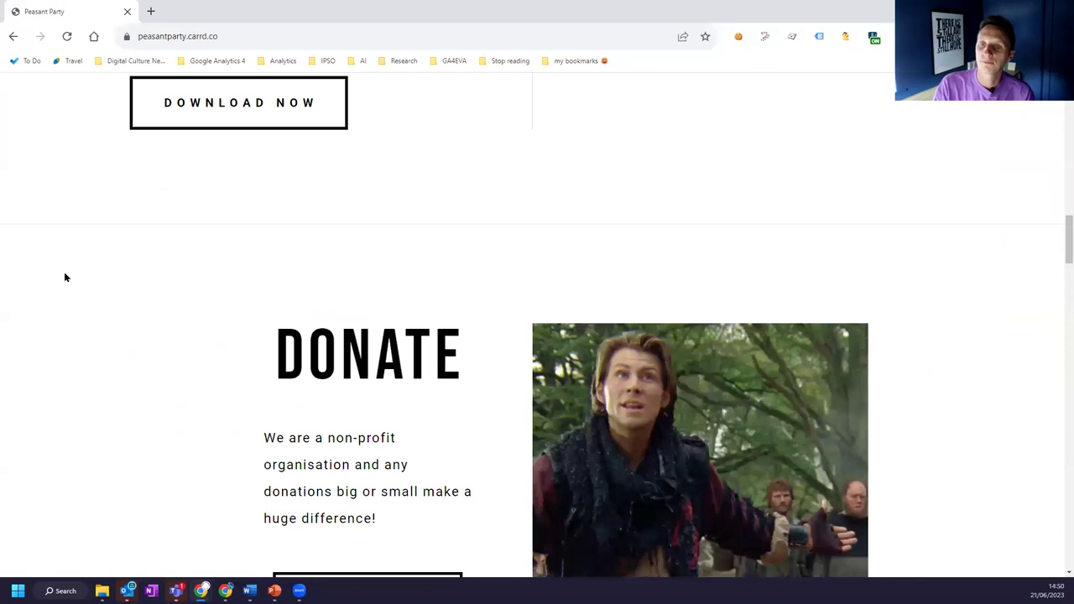
scroll(102, 262, down, 4)
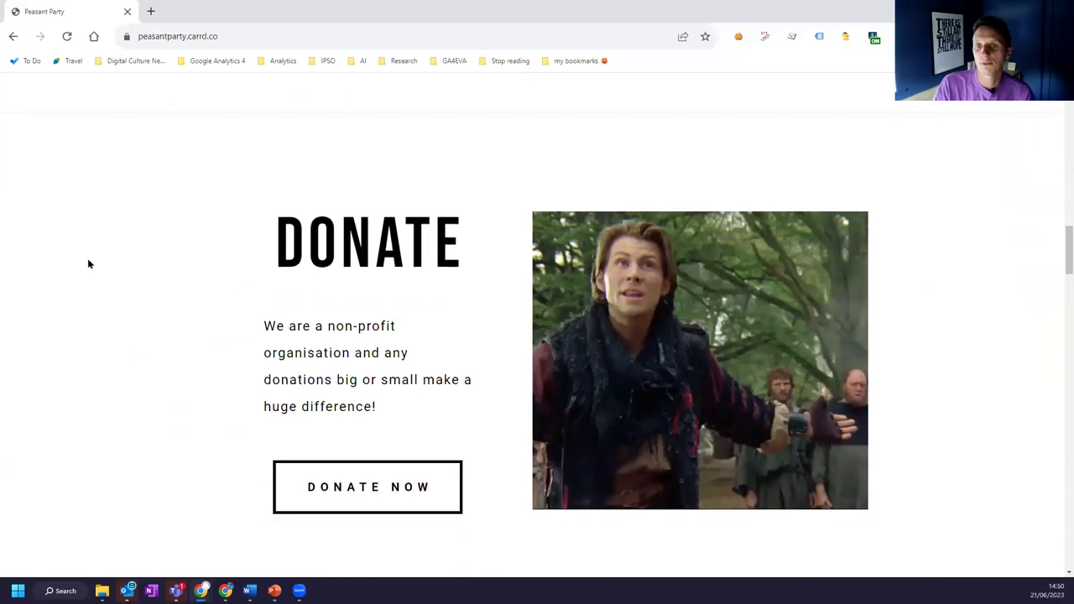
scroll(107, 251, down, 5)
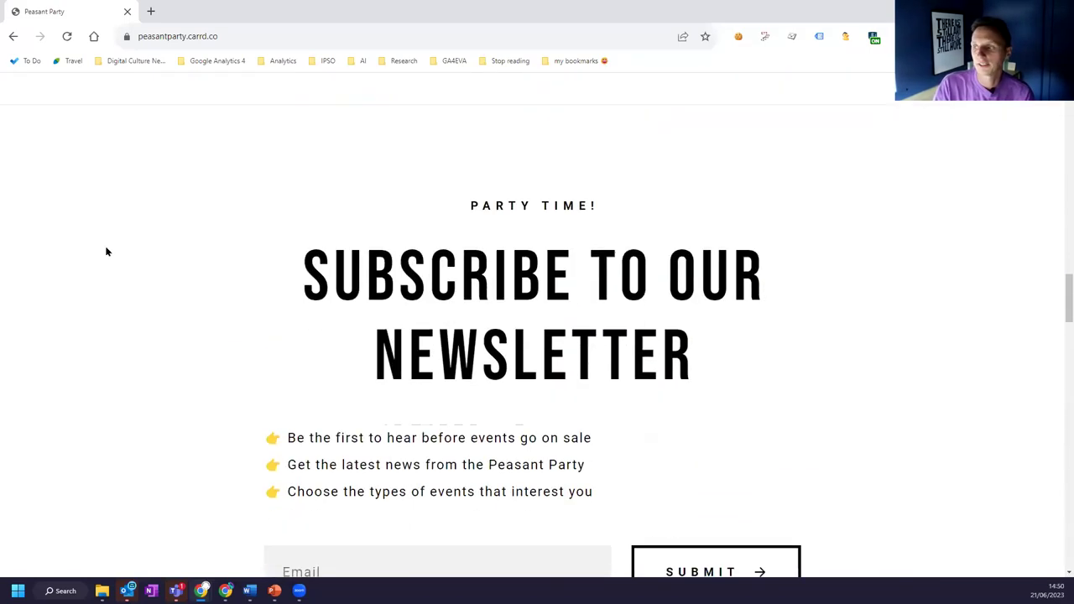
scroll(107, 250, down, 4)
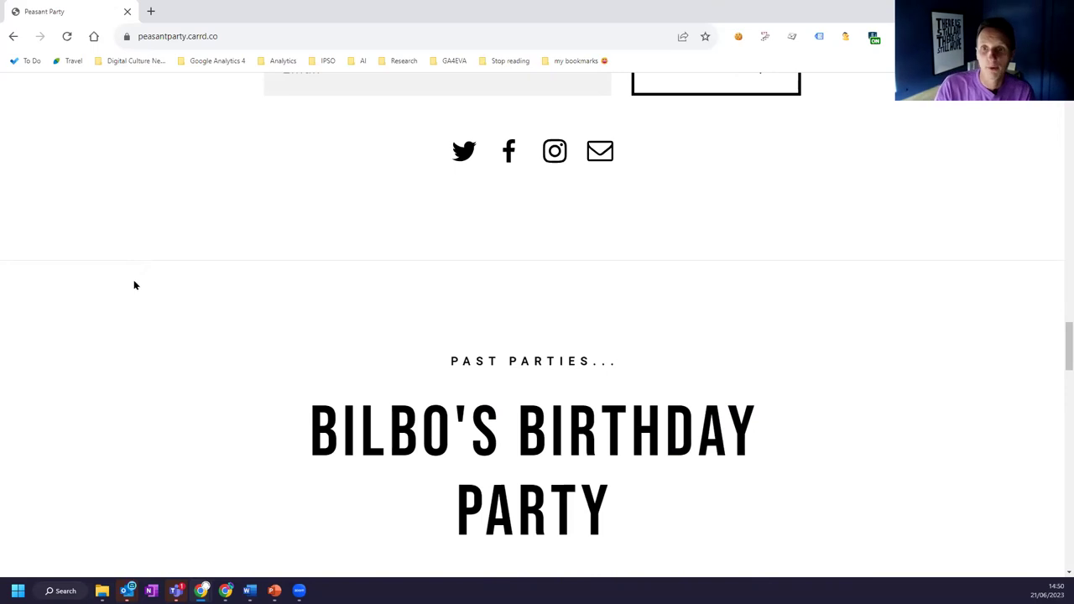
scroll(140, 285, down, 4)
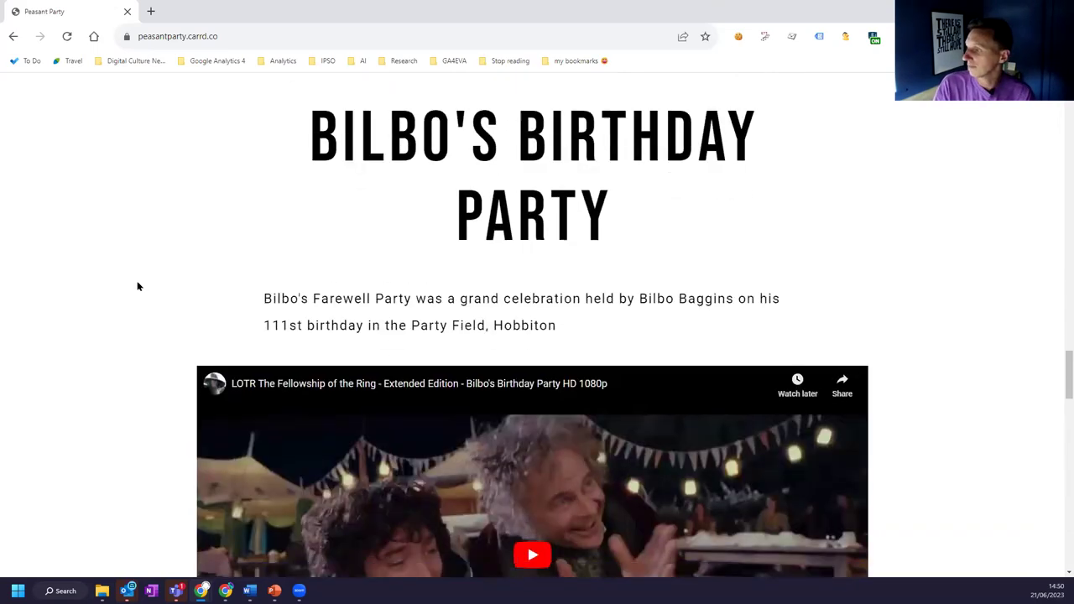
scroll(104, 286, down, 9)
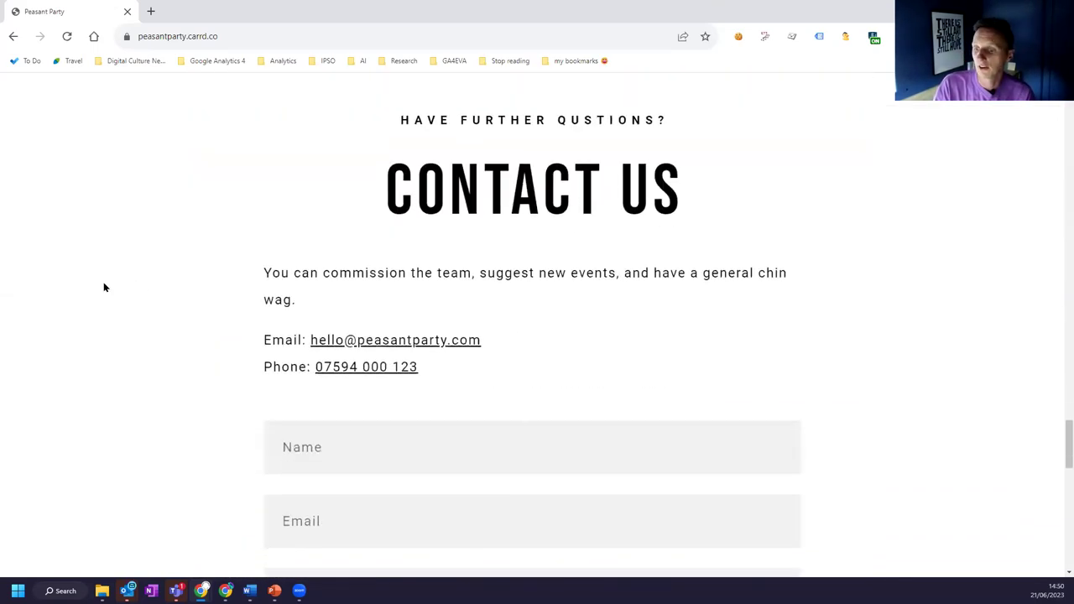
scroll(104, 288, down, 10)
scroll(82, 311, down, 3)
Step: Return to the Peasant Party introduction and review the Poldark Party next event section with its booking option
scroll(82, 310, up, 20)
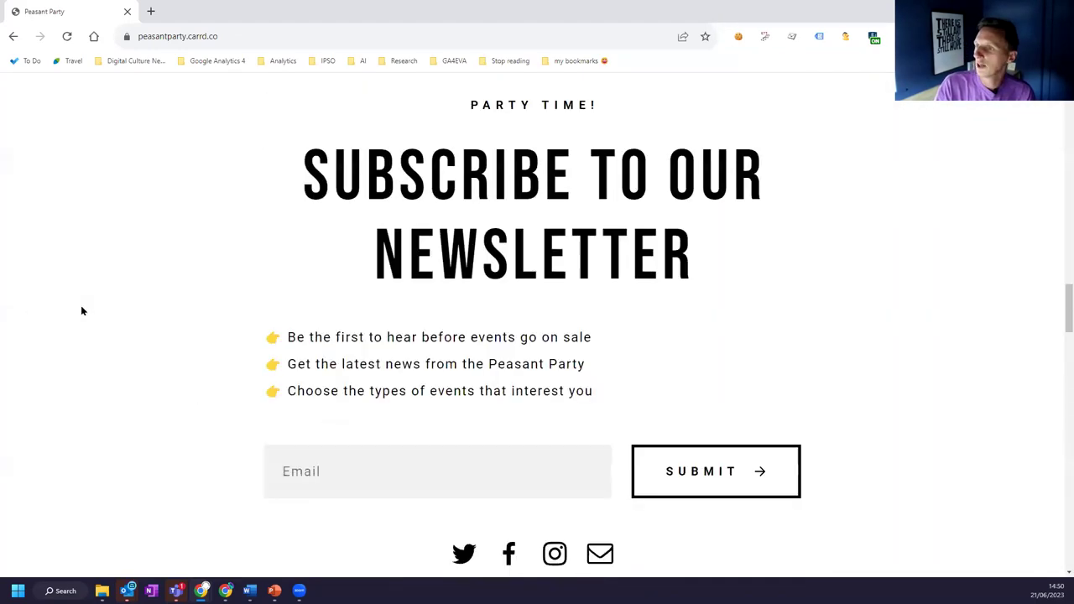
scroll(82, 310, up, 10)
scroll(201, 282, up, 15)
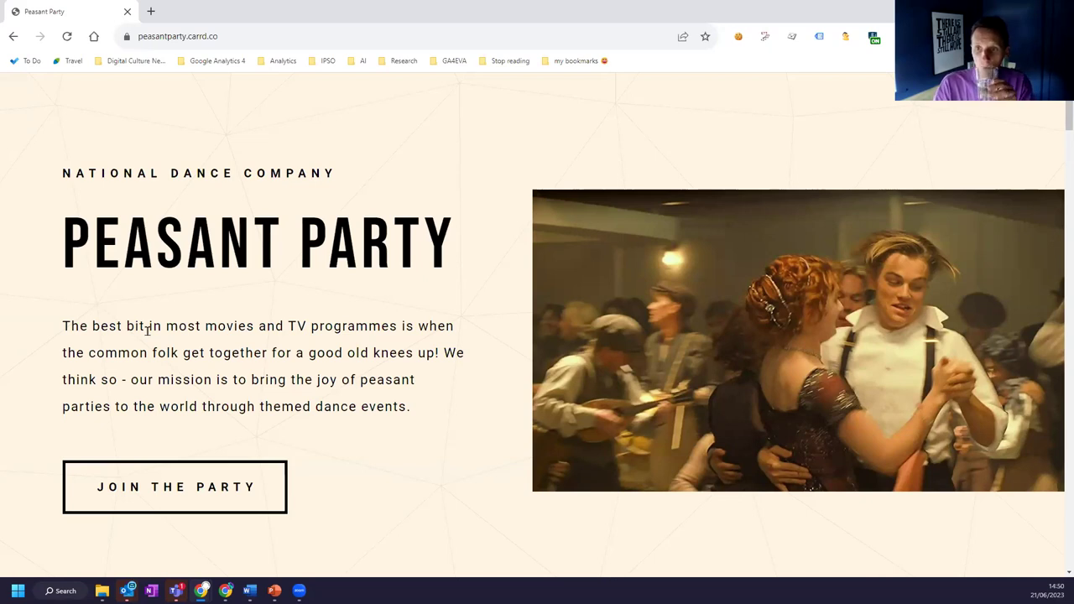
scroll(148, 330, down, 4)
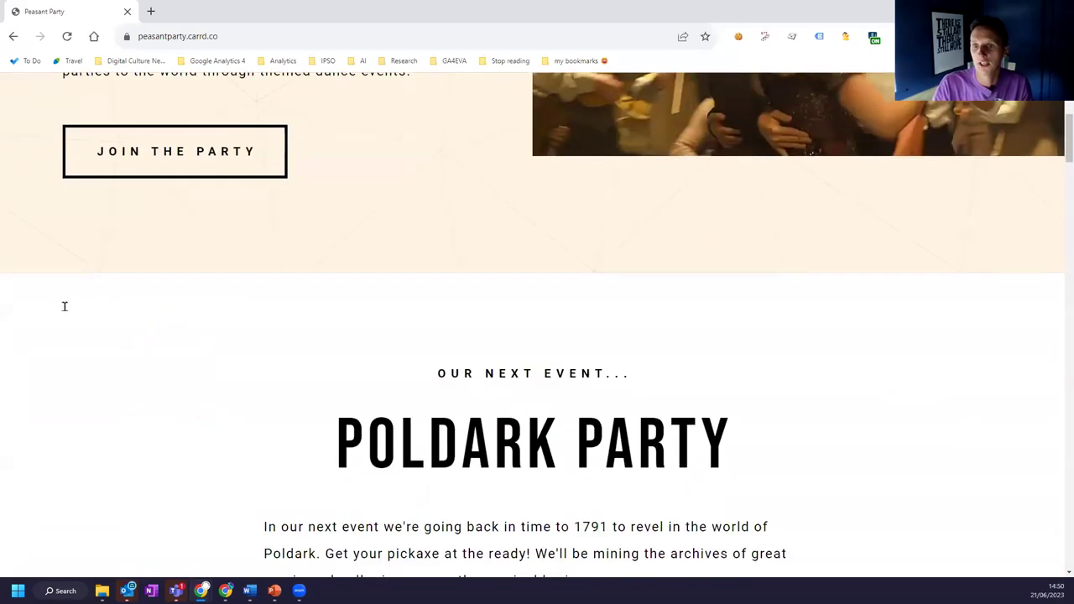
scroll(65, 305, down, 2)
scroll(103, 299, down, 1)
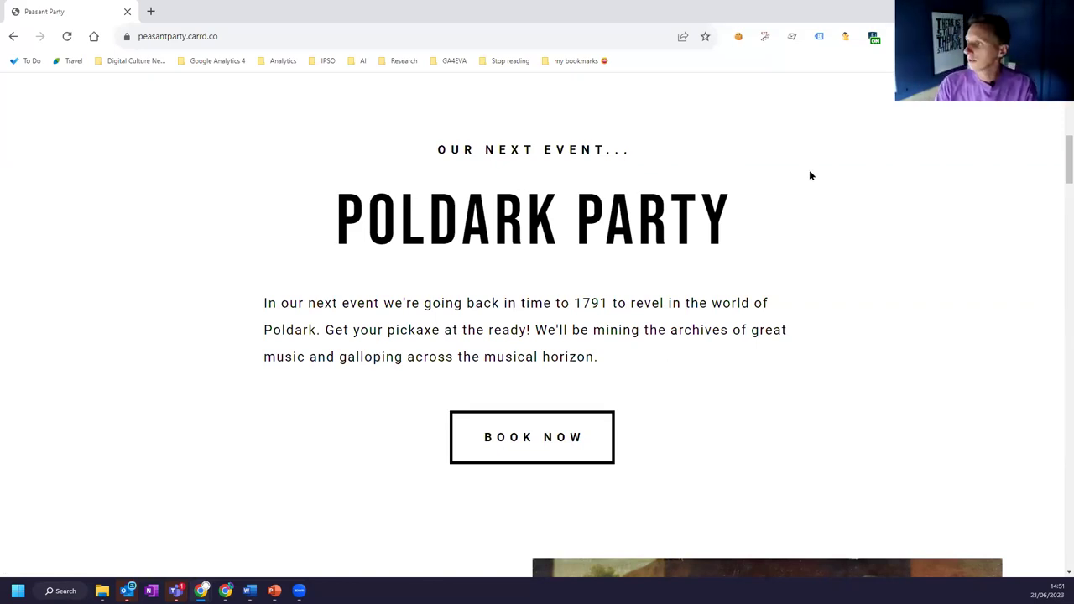
Step: Place the Peasant Party site in one half of the screen and start debugging with Analytics Debugger in DevTools beside it
key(super+Right)
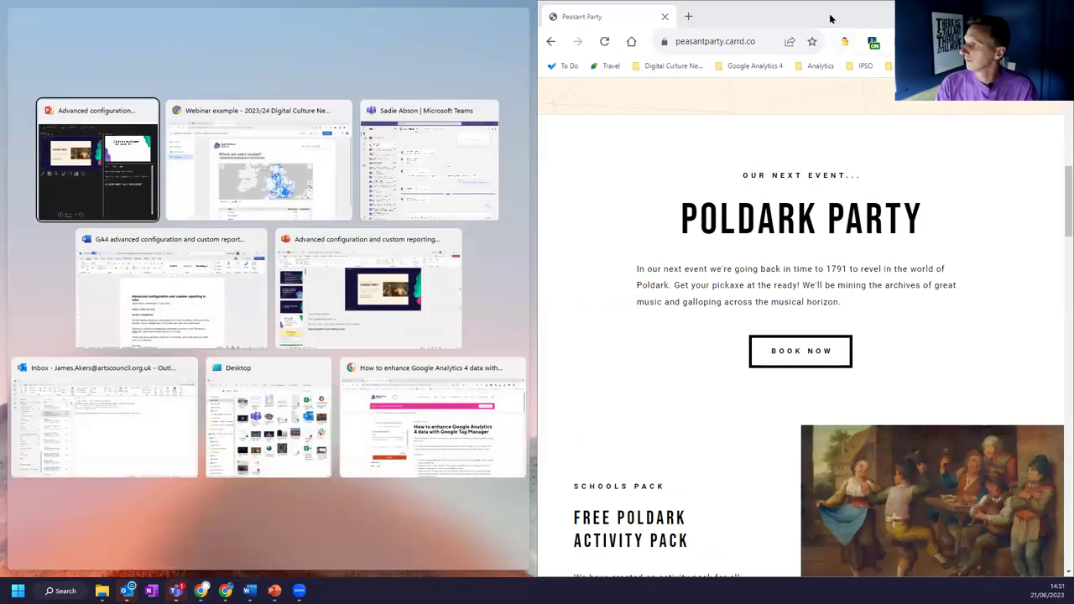
key(Return)
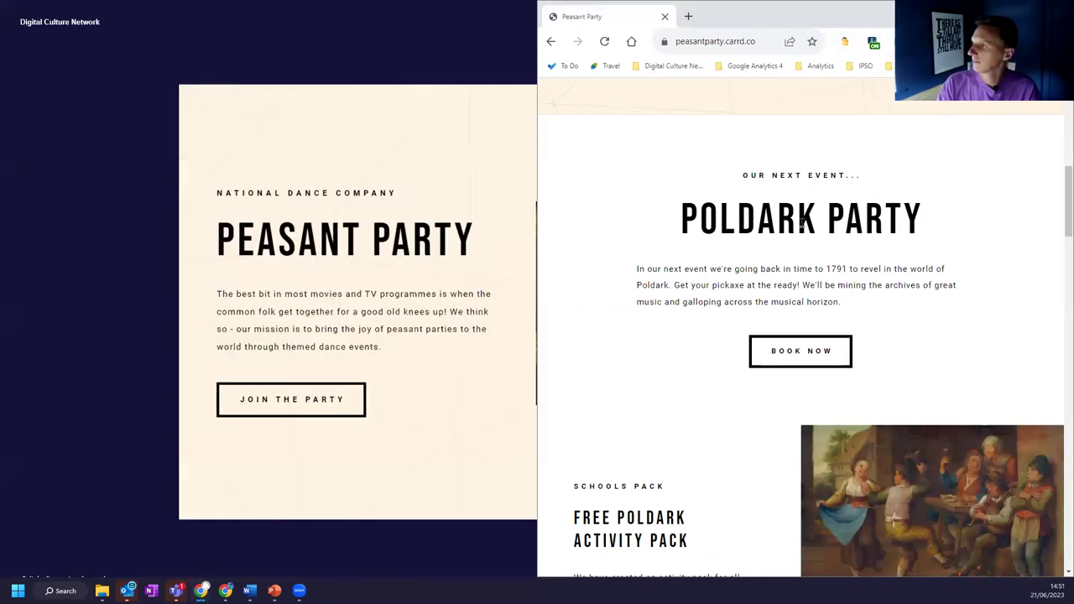
key(F12)
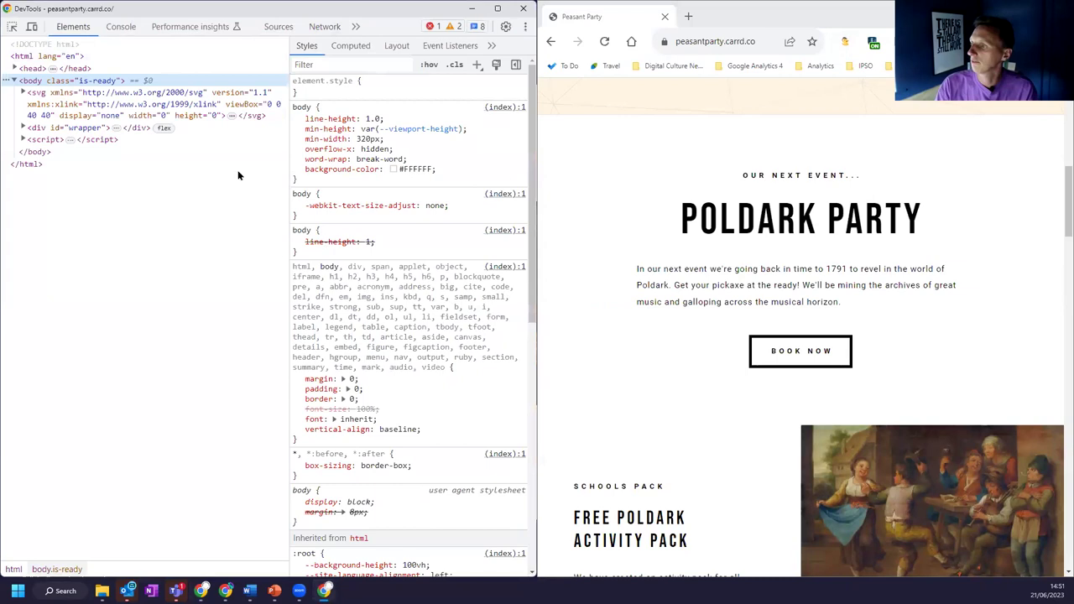
click(356, 26)
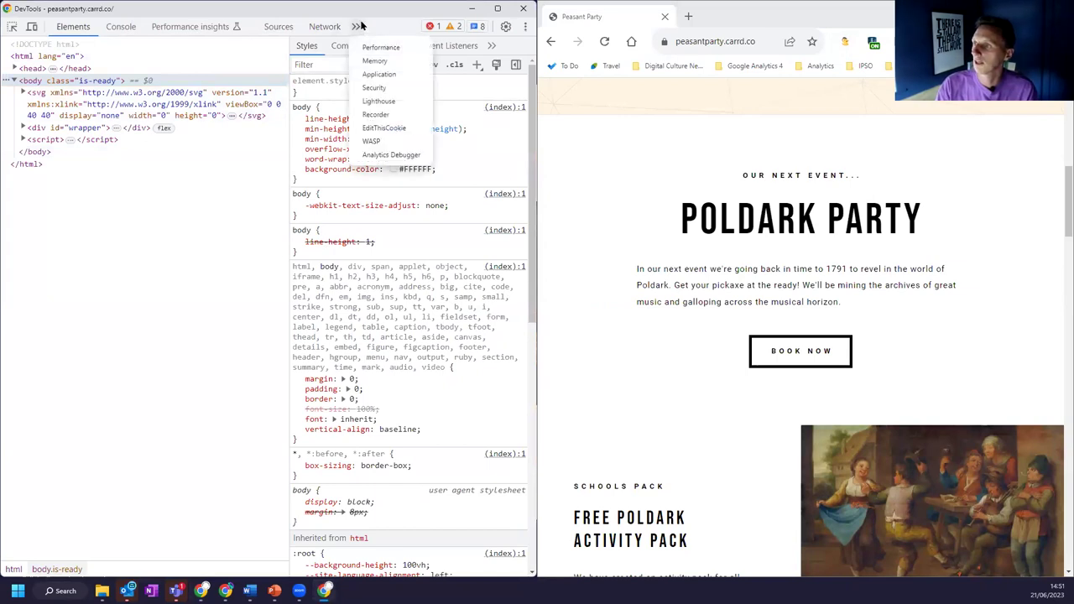
click(391, 154)
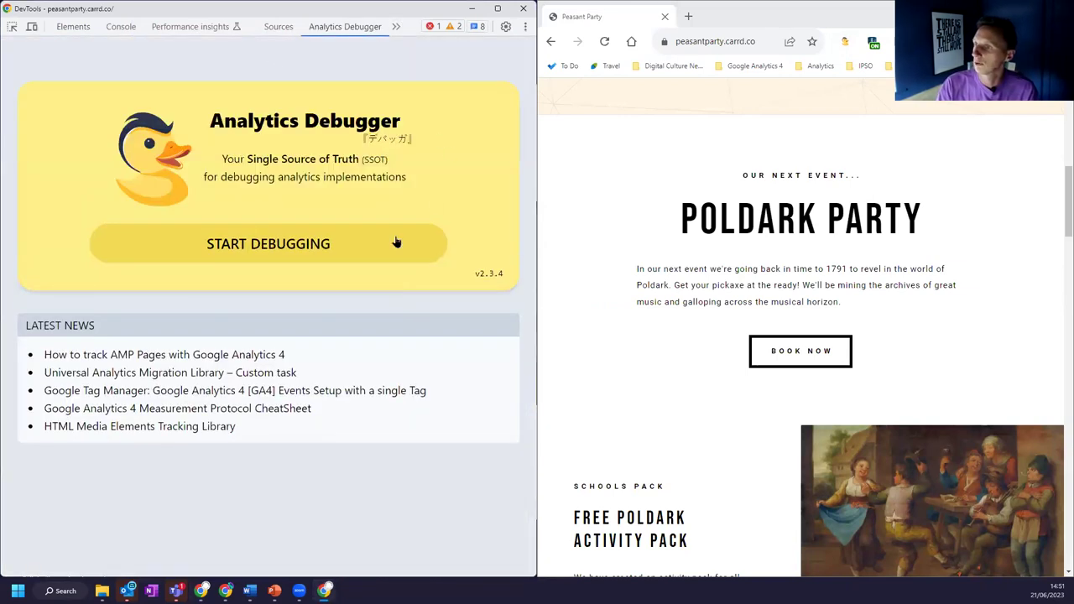
click(263, 245)
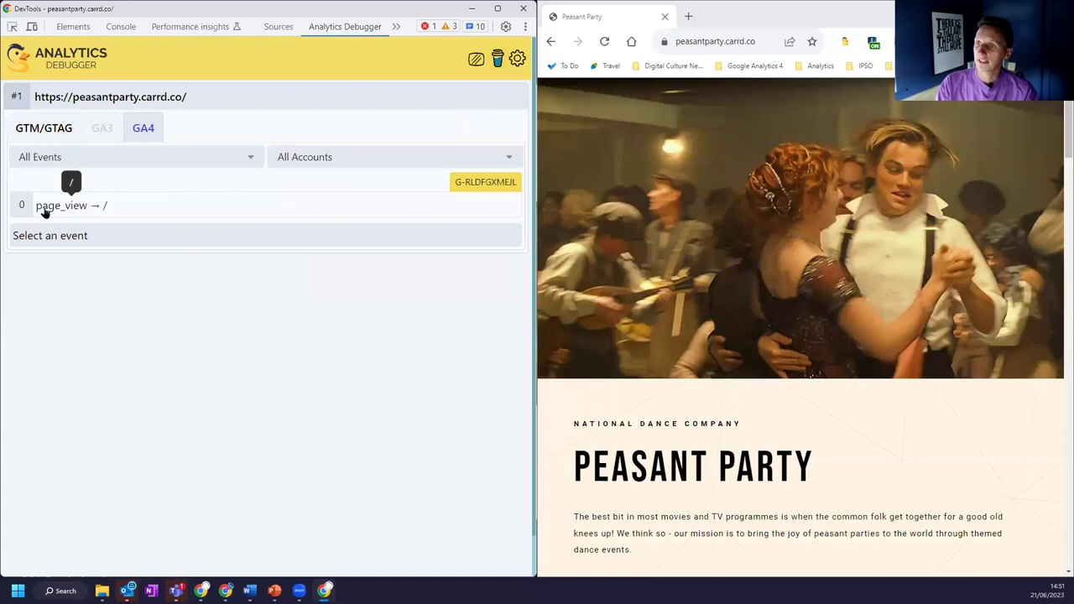
Step: Open the page_view event's details and expand its event parameters to examine them
click(200, 205)
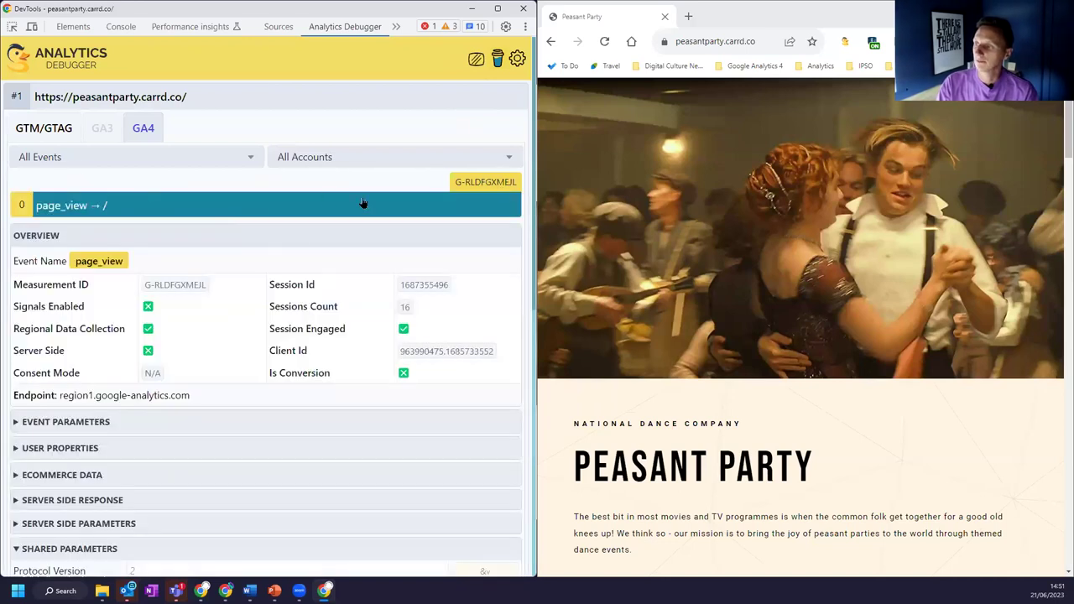
scroll(232, 239, down, 2)
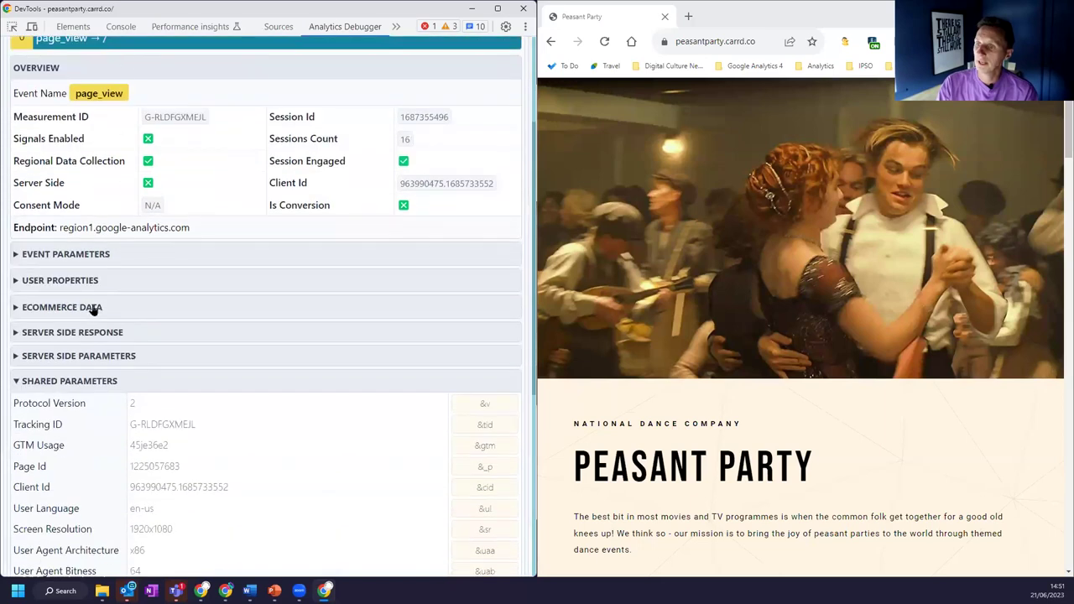
click(59, 254)
scroll(126, 251, up, 2)
double_click(83, 205)
click(144, 212)
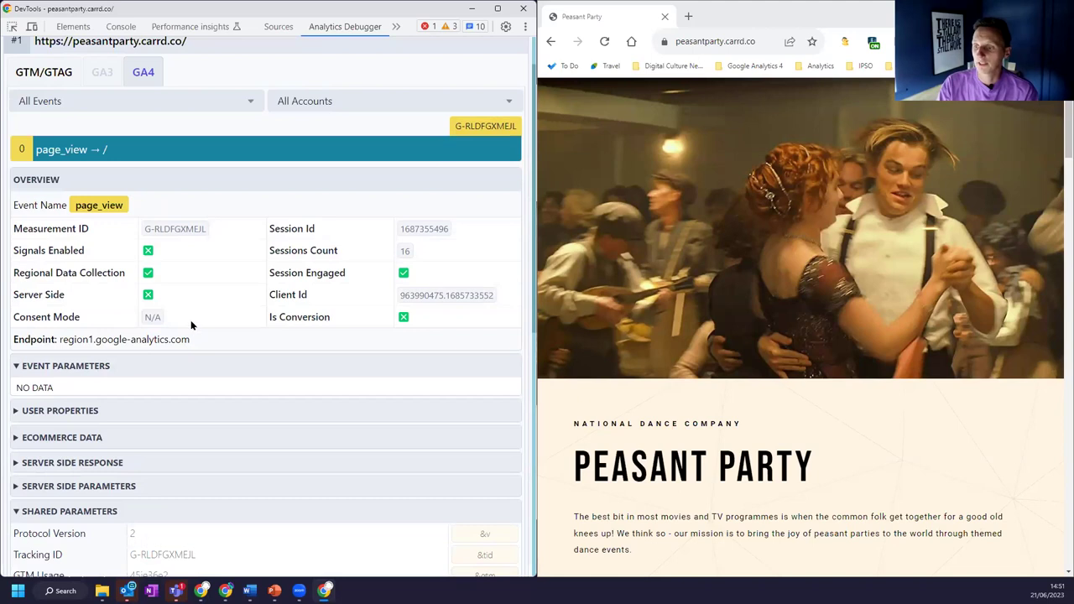
Step: Examine the page_view event's shared parameters, highlighting Document Location and Document Title
scroll(190, 321, down, 6)
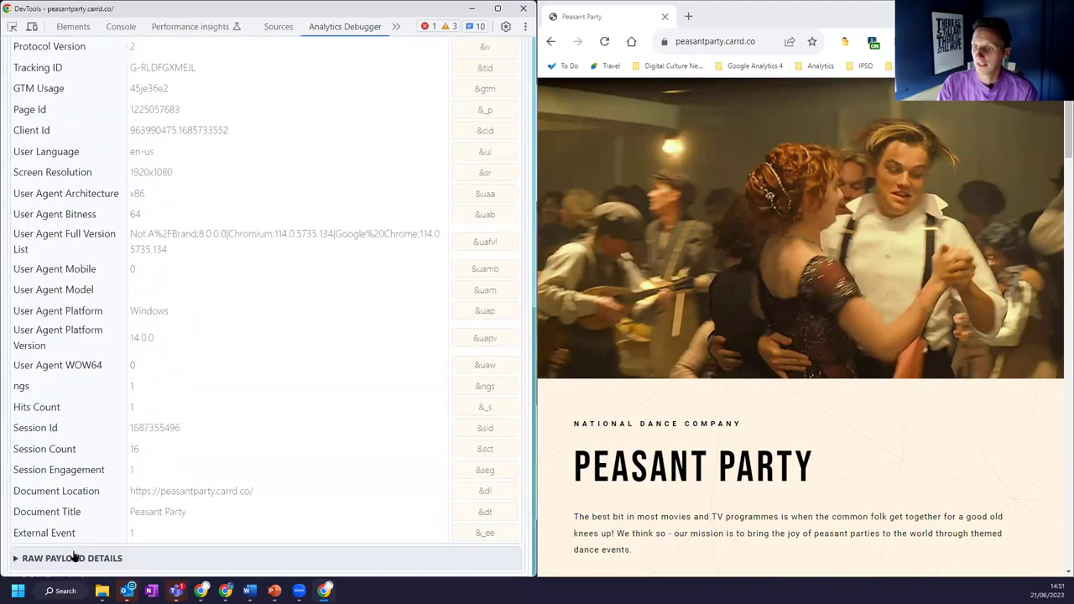
scroll(121, 470, up, 4)
click(57, 369)
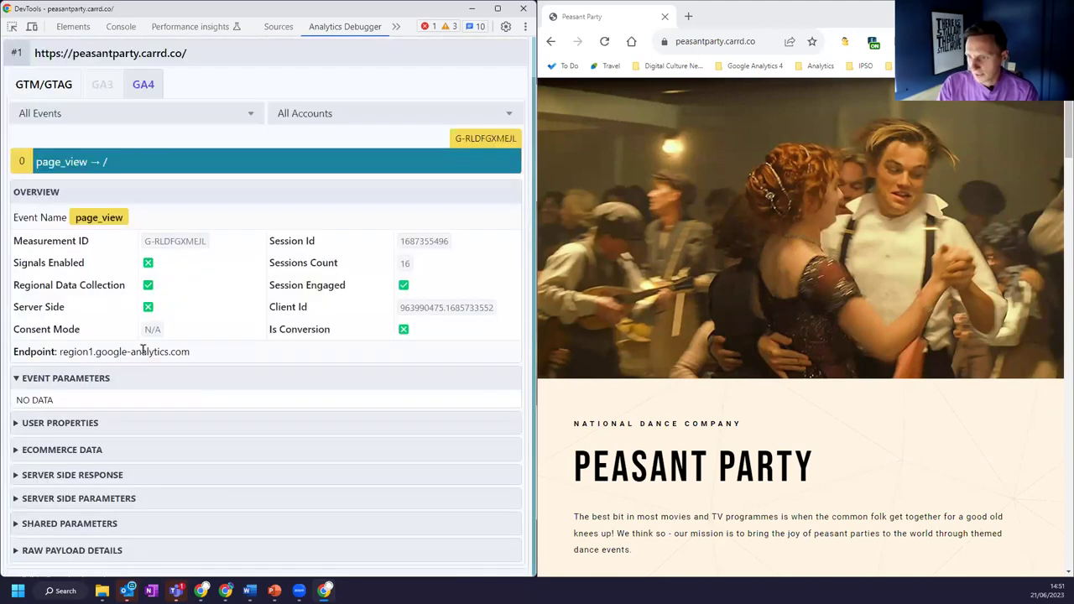
click(70, 523)
scroll(198, 400, down, 1)
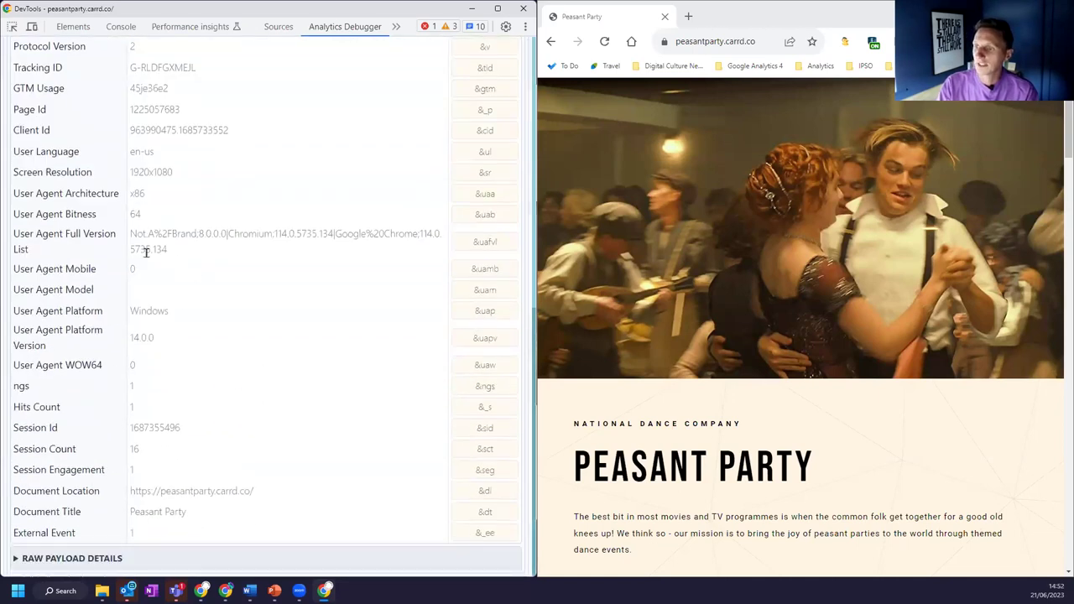
drag(250, 495, 16, 491)
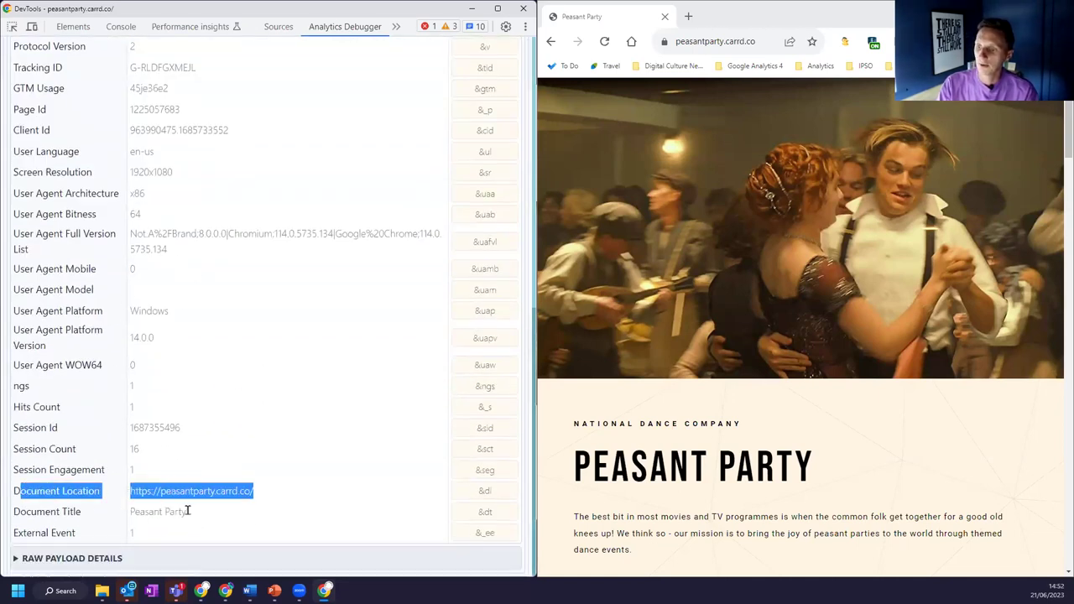
drag(188, 511, 40, 512)
key(ctrl+plus)
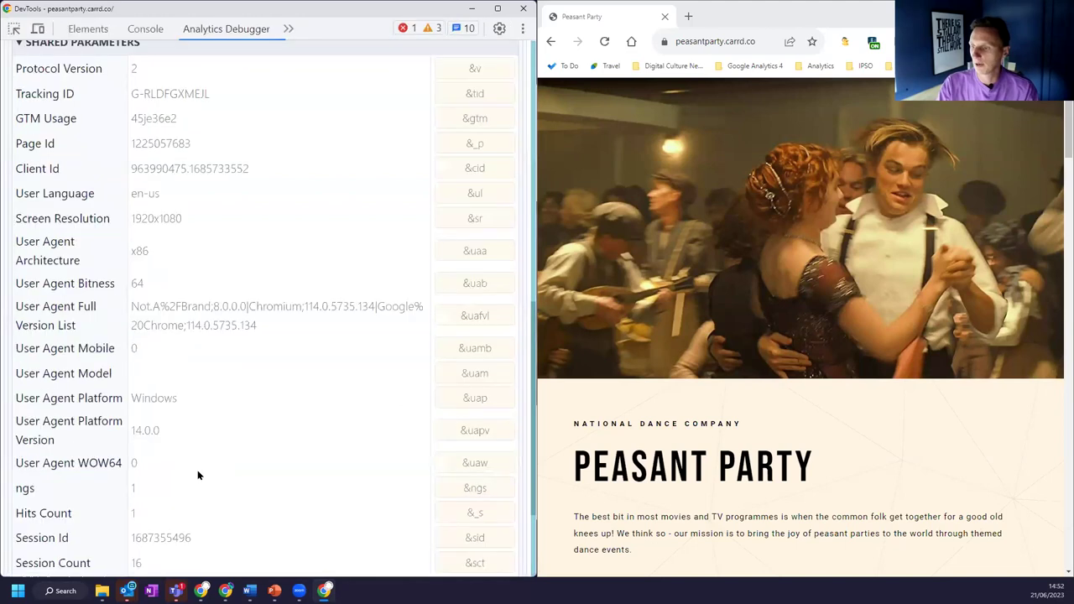
Step: Follow the Poldark Party's Book Now link on the site and open the recorded click event in Analytics Debugger
scroll(277, 359, up, 10)
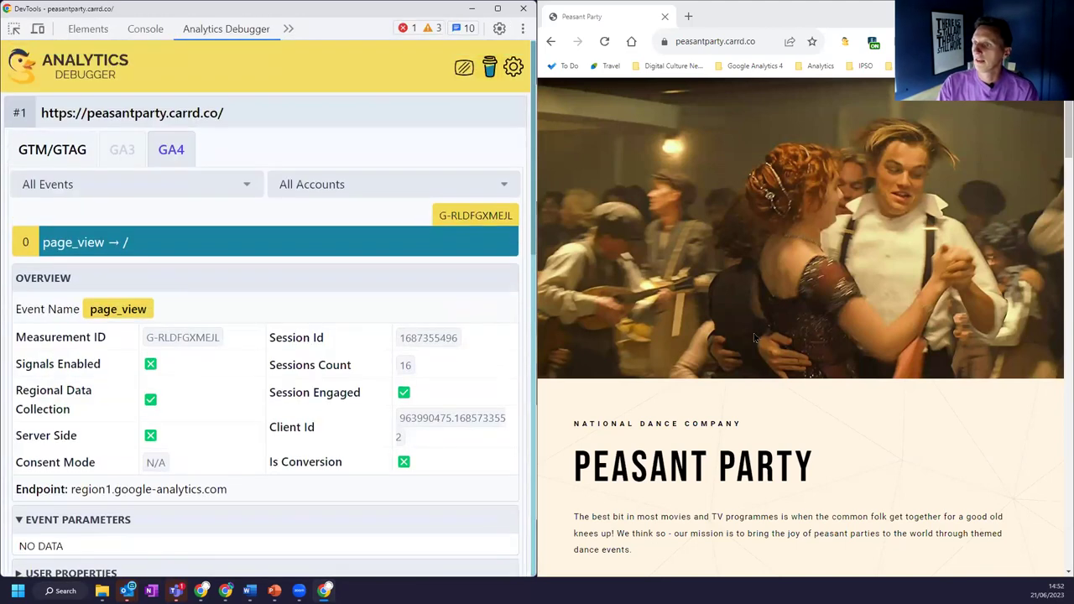
scroll(754, 339, down, 8)
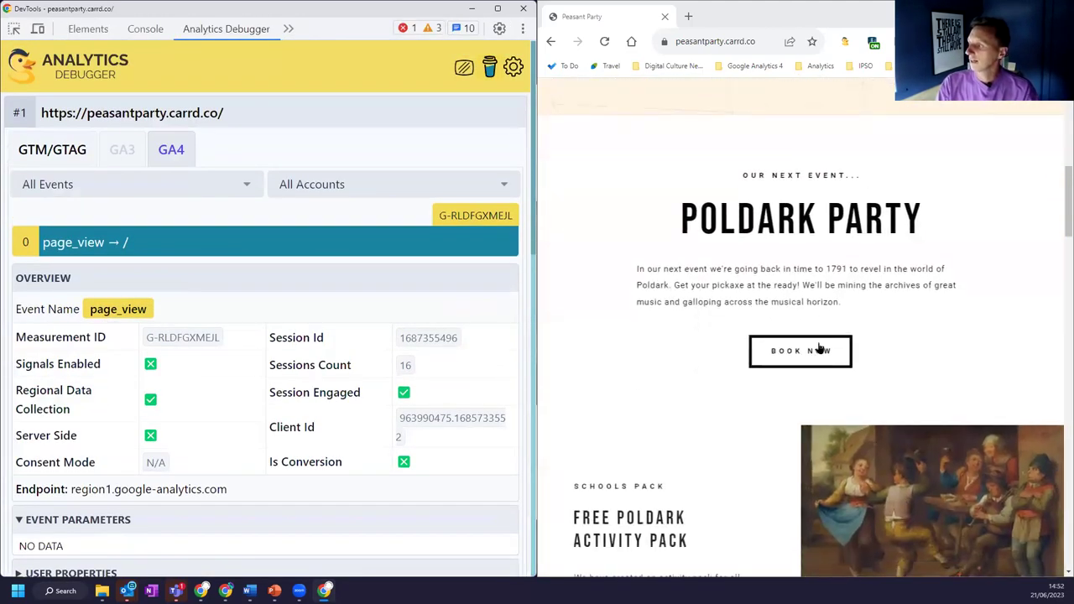
click(810, 352)
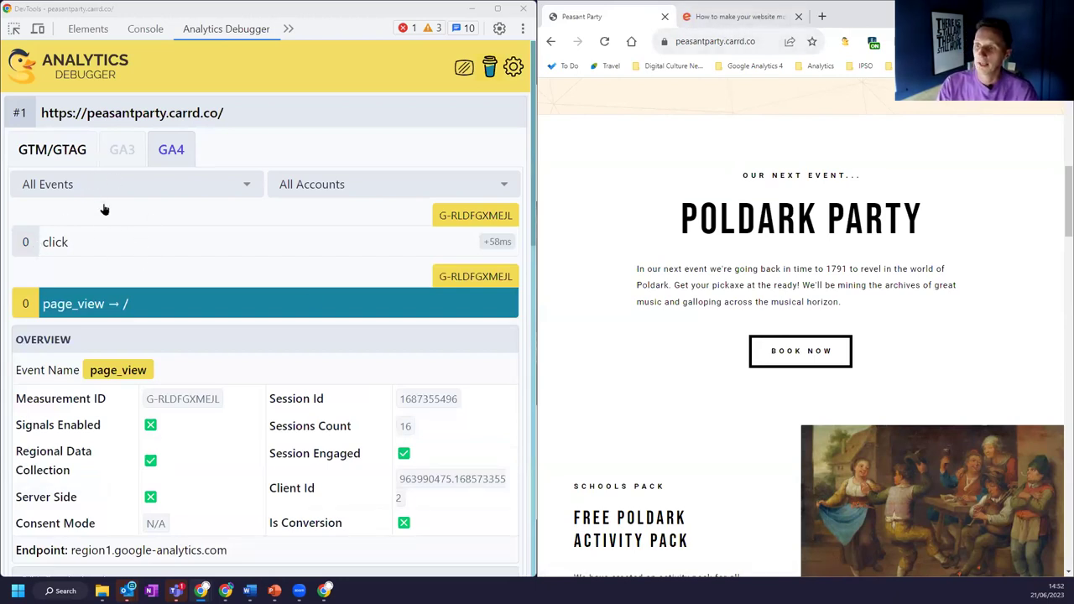
click(77, 246)
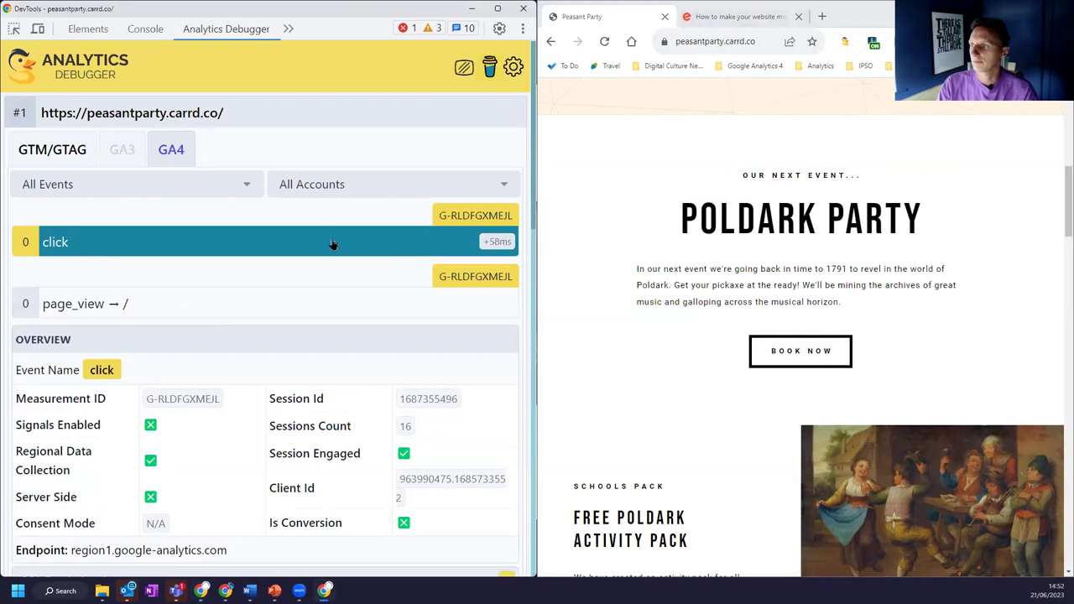
click(145, 239)
click(76, 246)
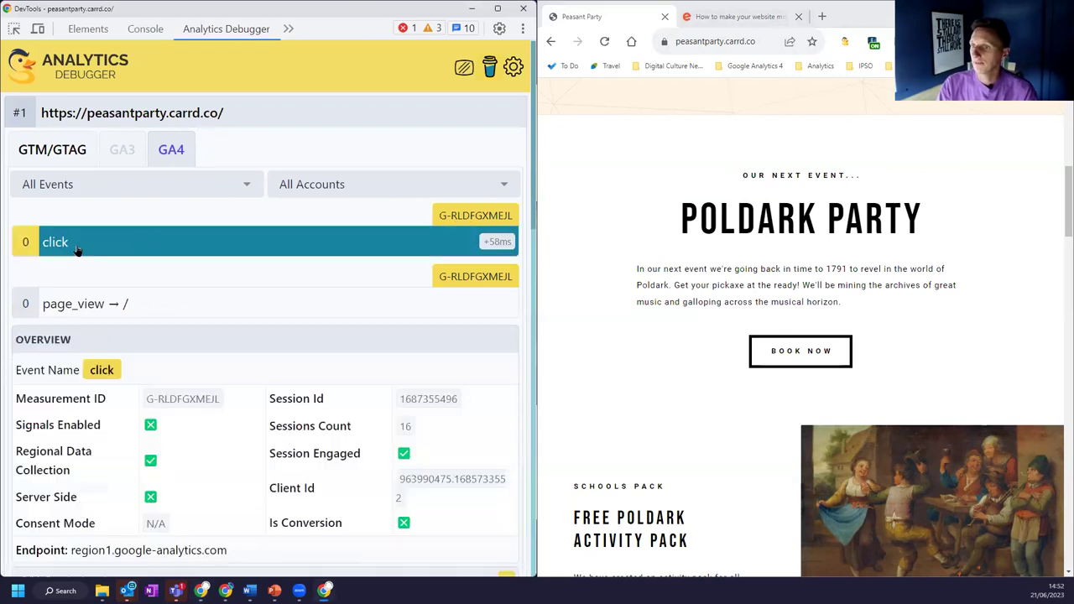
Step: Examine the click event's parameters, highlighting link_url and link_domain with their values
scroll(271, 286, down, 2)
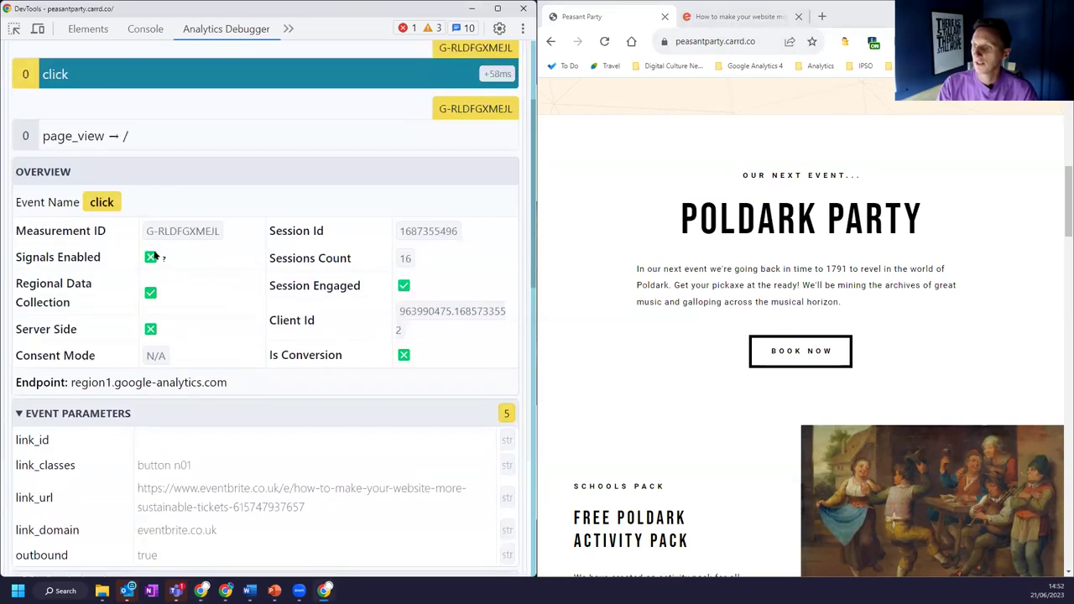
scroll(154, 256, down, 1)
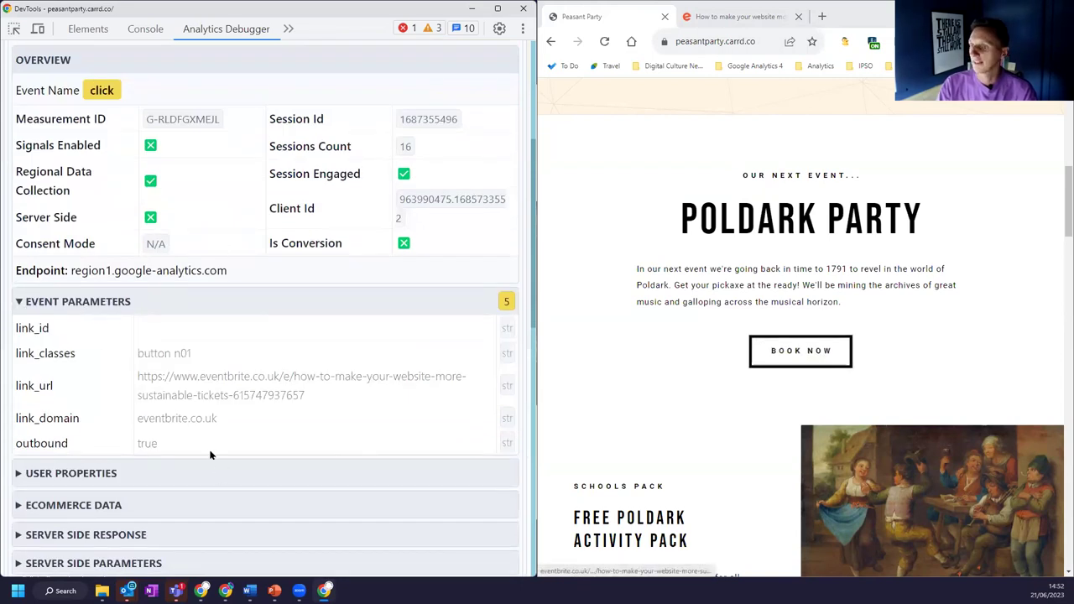
drag(17, 386, 57, 386)
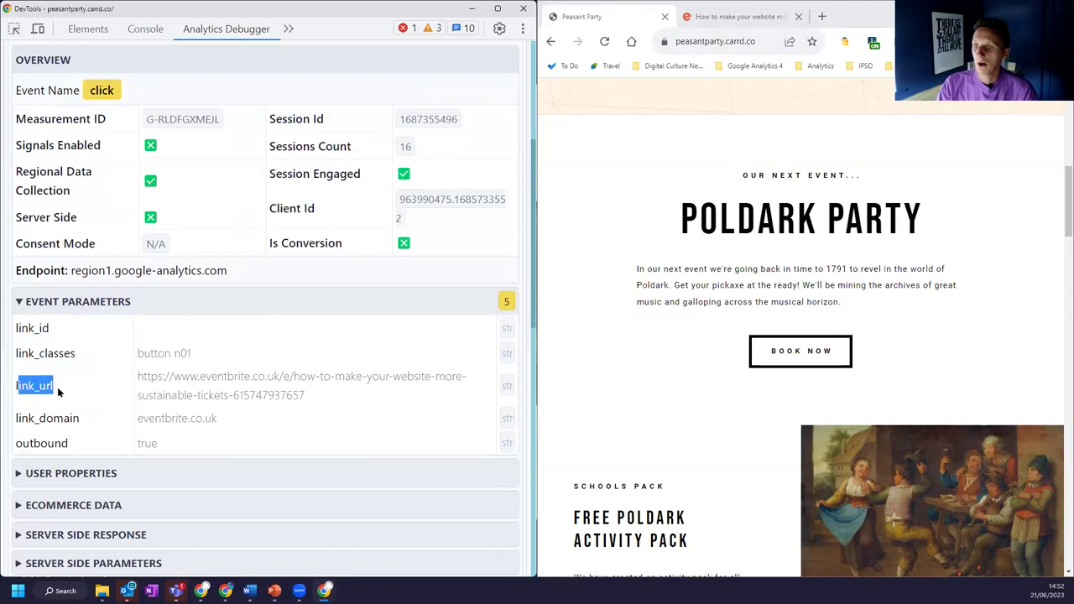
drag(302, 394, 127, 381)
double_click(34, 421)
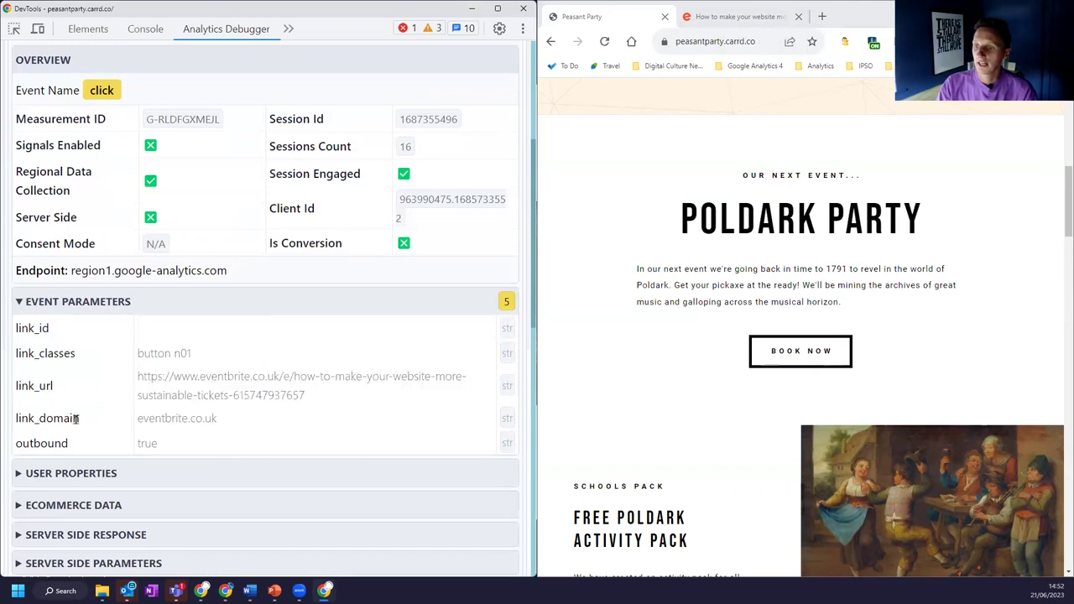
drag(245, 415, 135, 417)
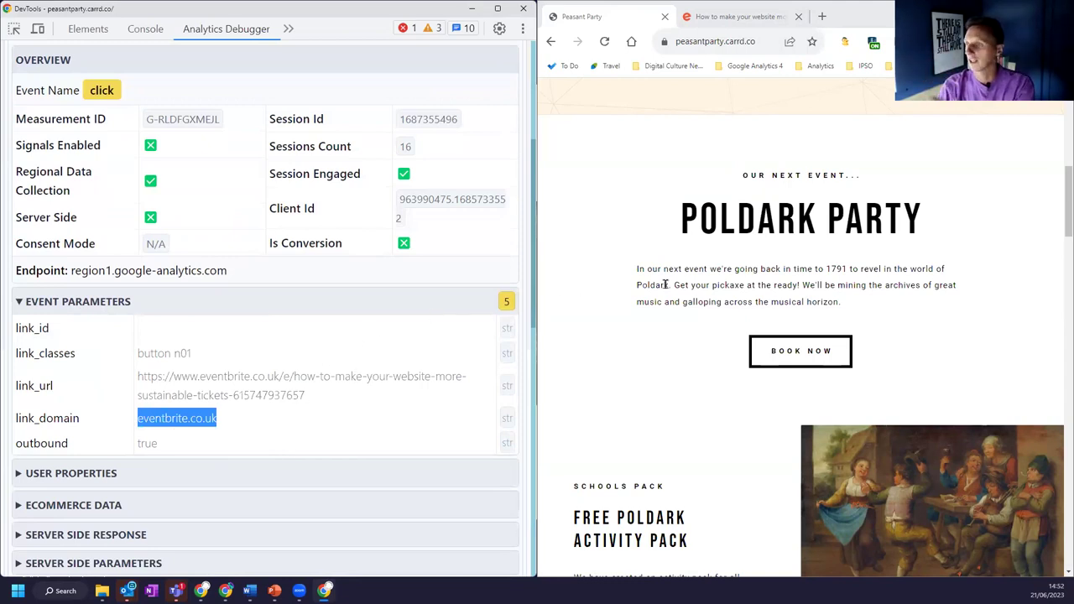
Step: Download the free Poldark activity pack from the site and open the recorded file_download event
scroll(671, 252, down, 3)
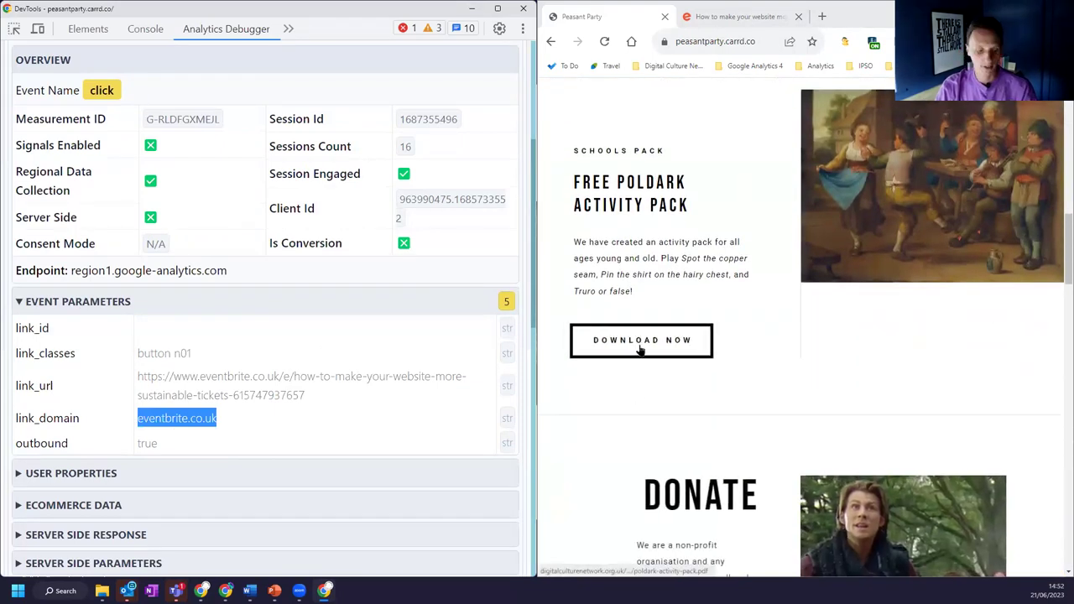
click(634, 349)
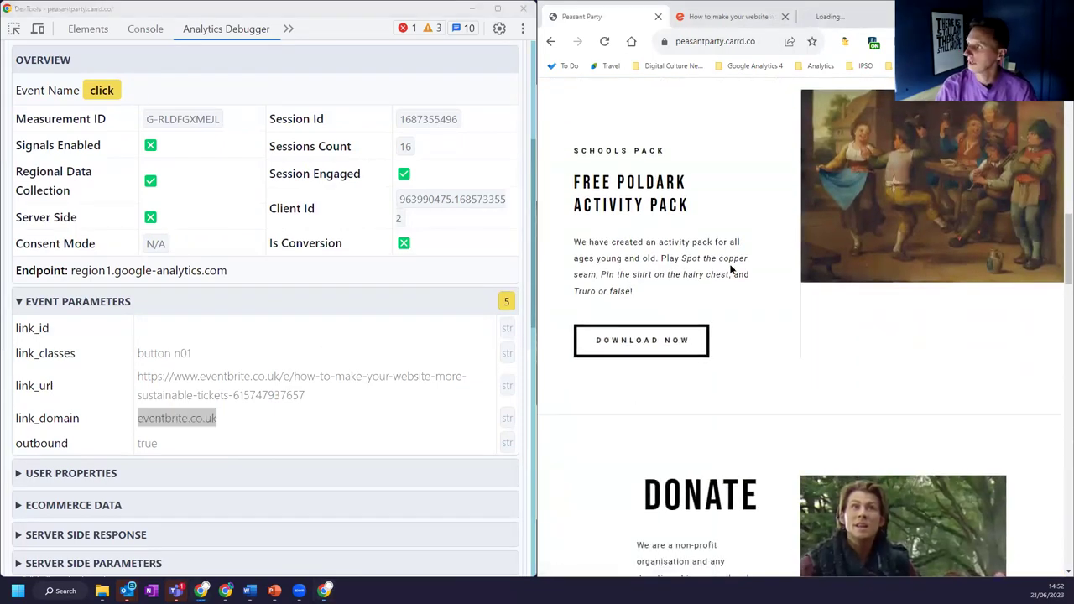
scroll(33, 247, up, 3)
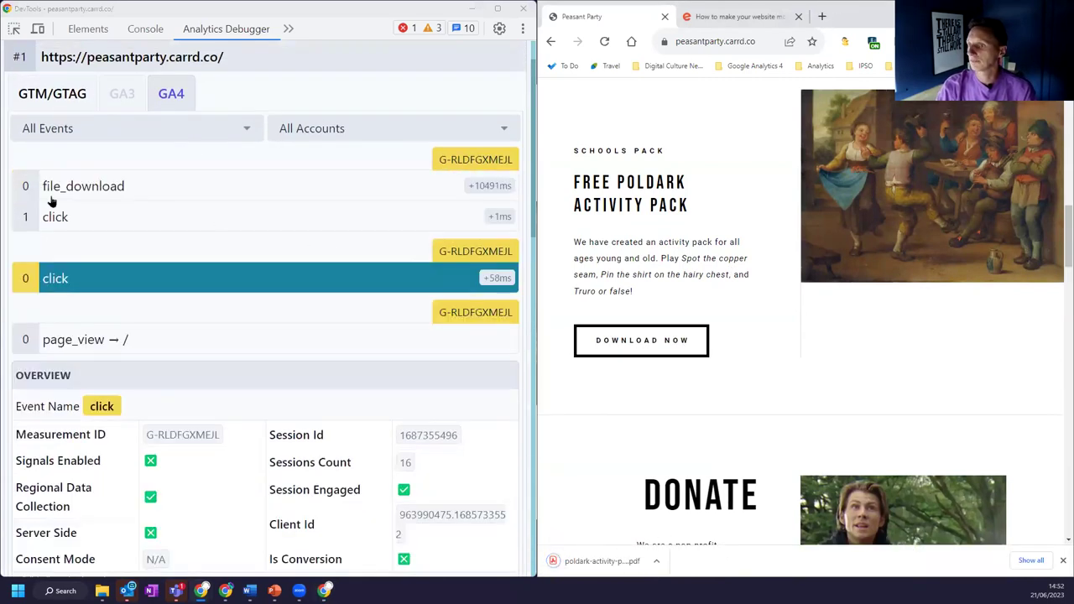
click(97, 191)
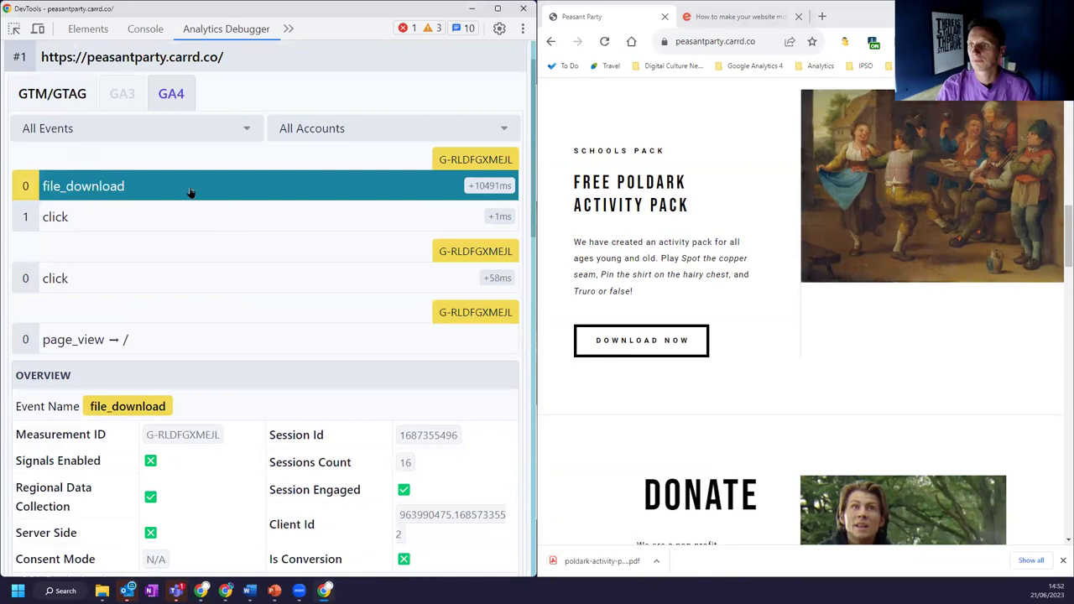
Step: Examine the file_download event's parameters, highlighting link_text, file_name and file_extension
scroll(253, 331, down, 5)
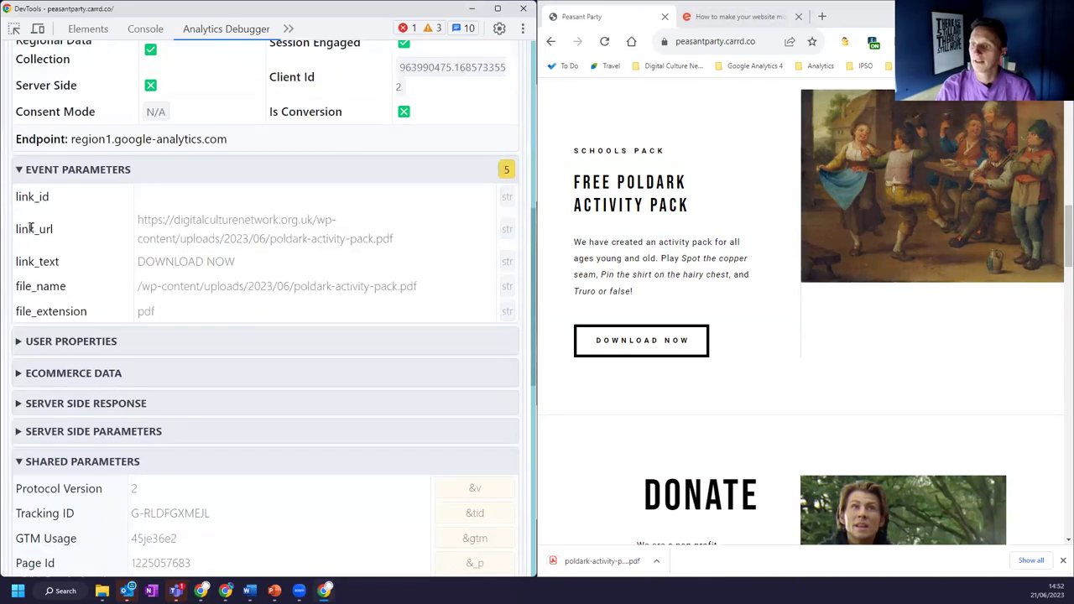
drag(18, 256, 57, 262)
click(175, 273)
drag(139, 261, 235, 262)
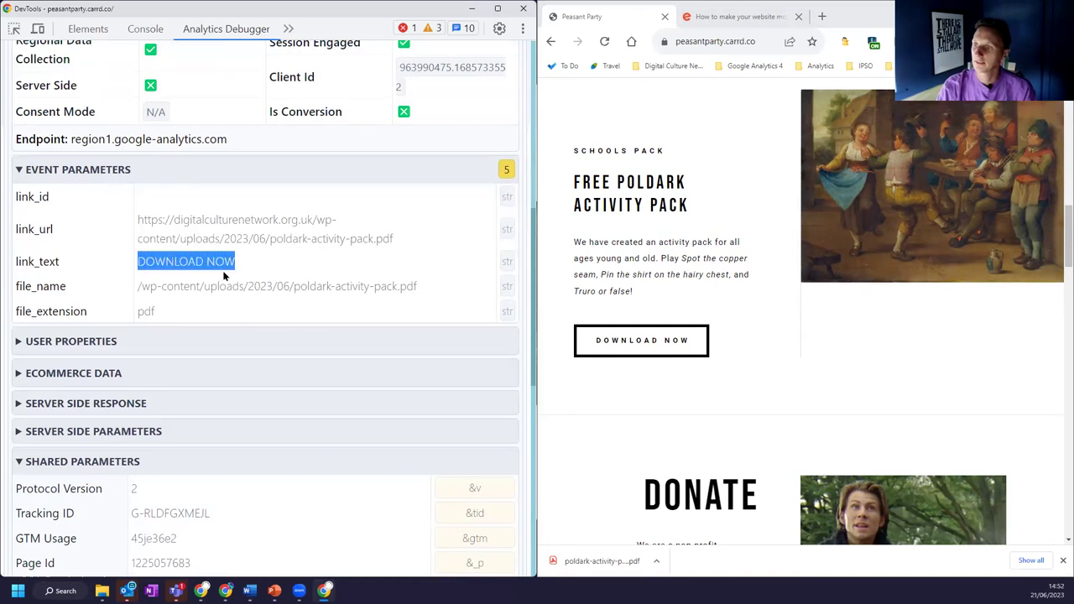
drag(25, 286, 67, 286)
drag(188, 286, 395, 286)
click(114, 312)
drag(52, 311, 87, 311)
click(143, 313)
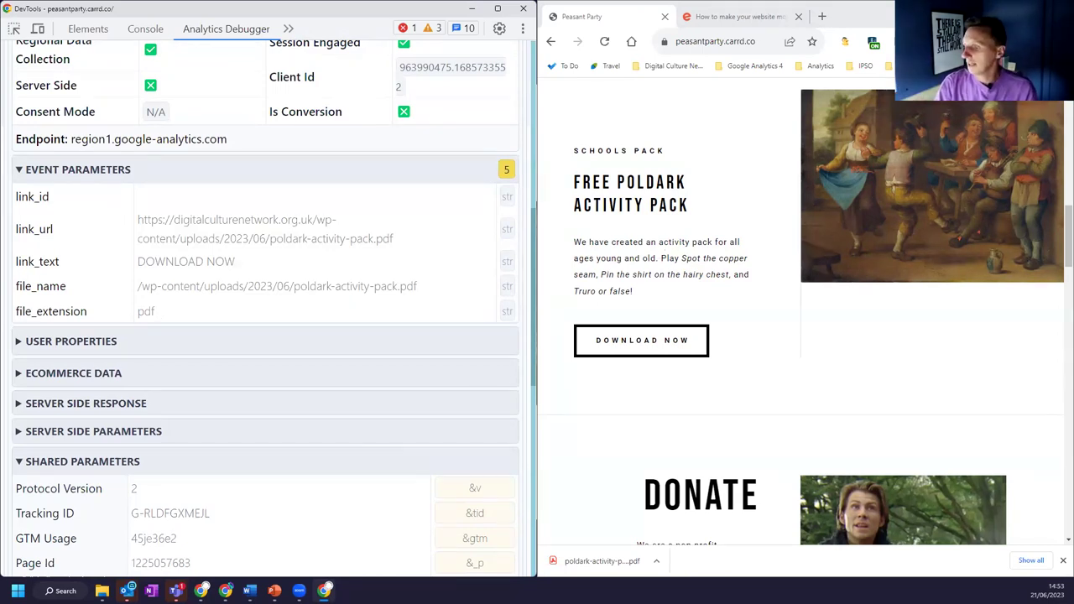
Step: Switch to the Chrome window with the GA4 Measurement Plan spreadsheet, move it after the Looker Studio report and select cell A9
mouse_move(225, 591)
click(225, 528)
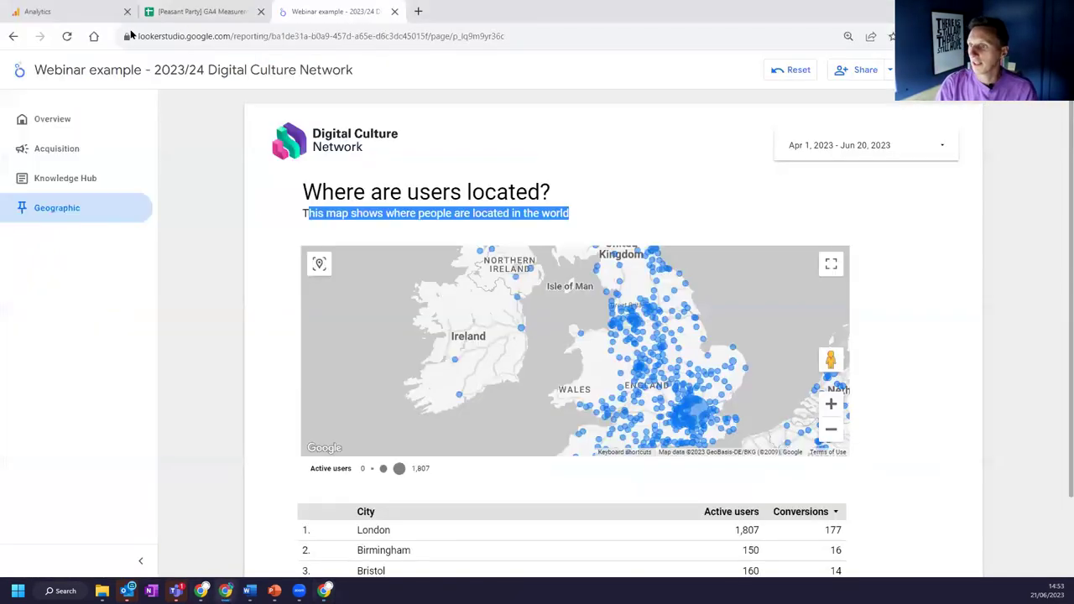
click(180, 12)
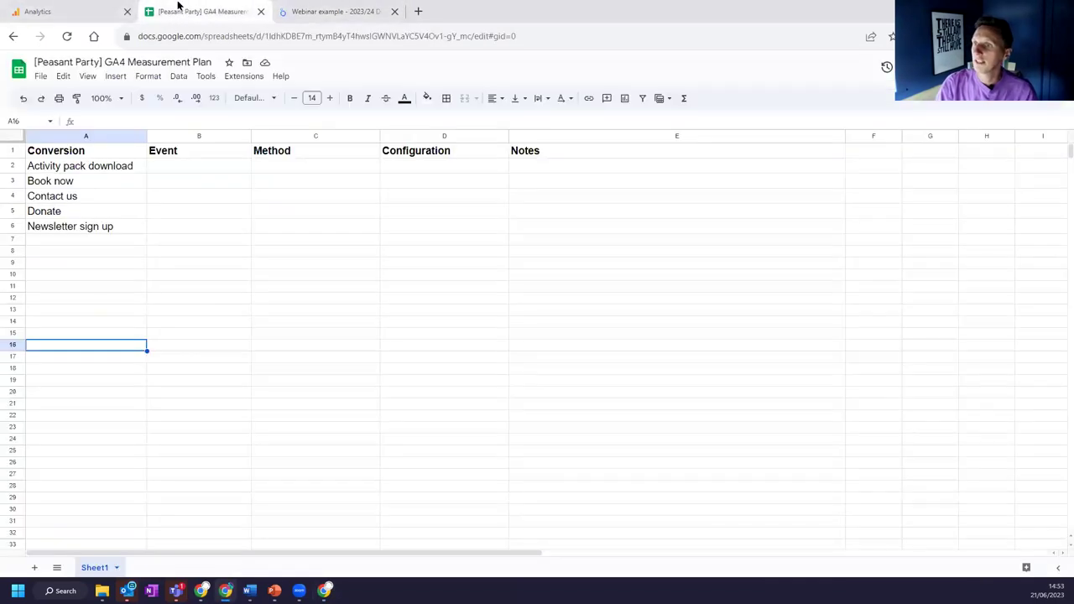
drag(179, 10, 324, 10)
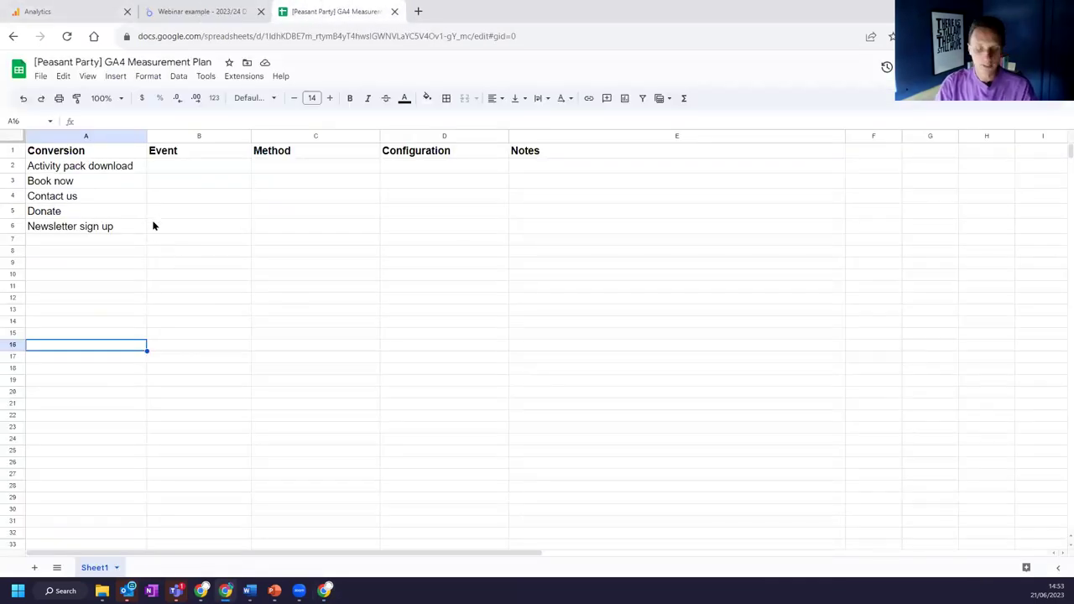
click(115, 263)
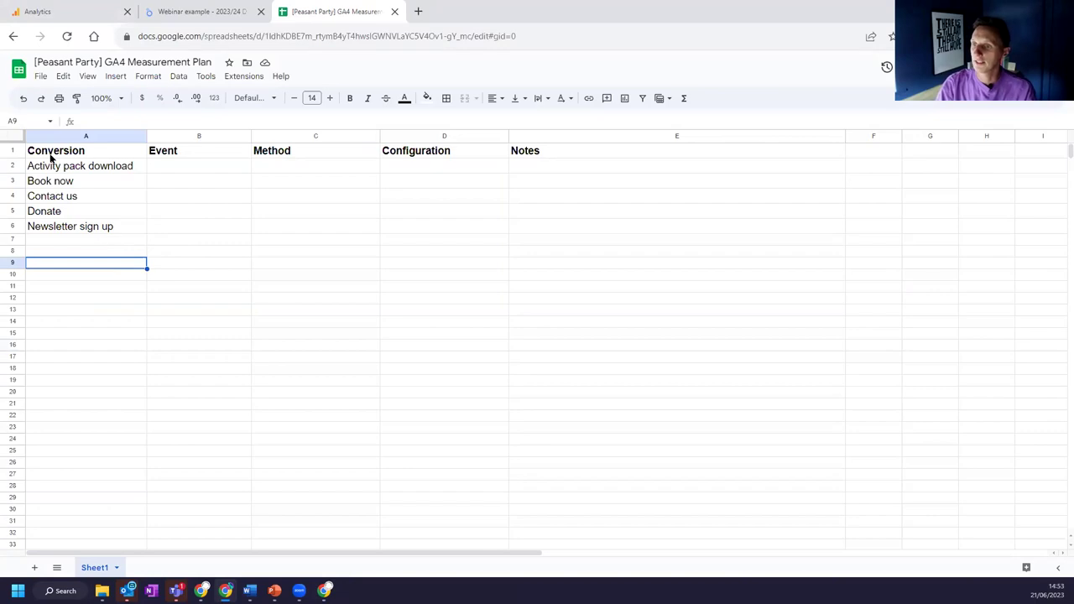
Step: Increase the font size of cells A1:E11 to 16 and widen the Conversion column to fit its entries
drag(50, 154, 199, 180)
drag(446, 260, 676, 298)
click(329, 97)
click(329, 98)
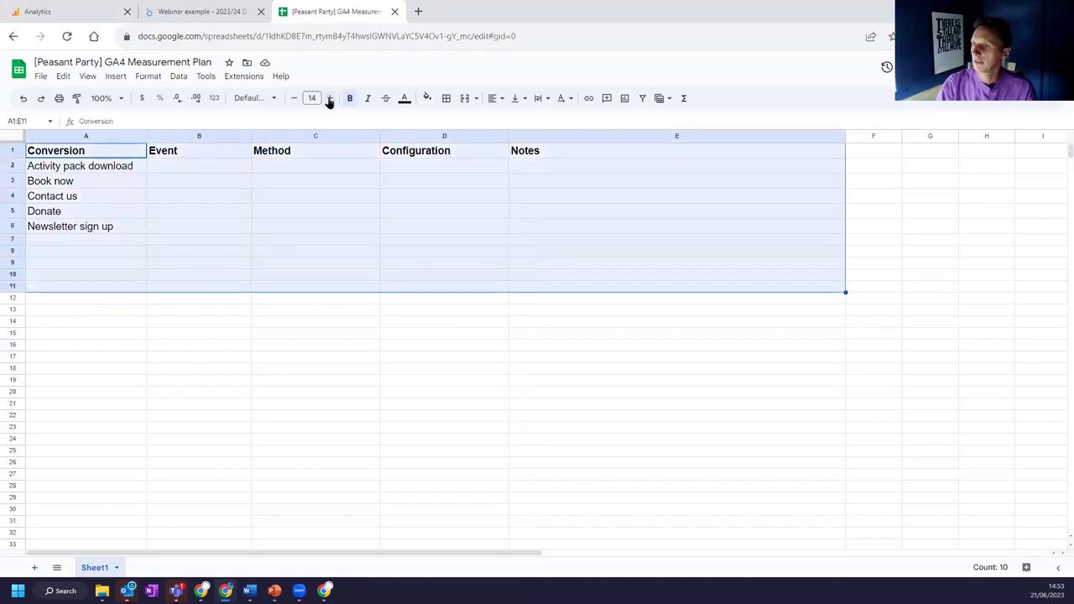
click(165, 252)
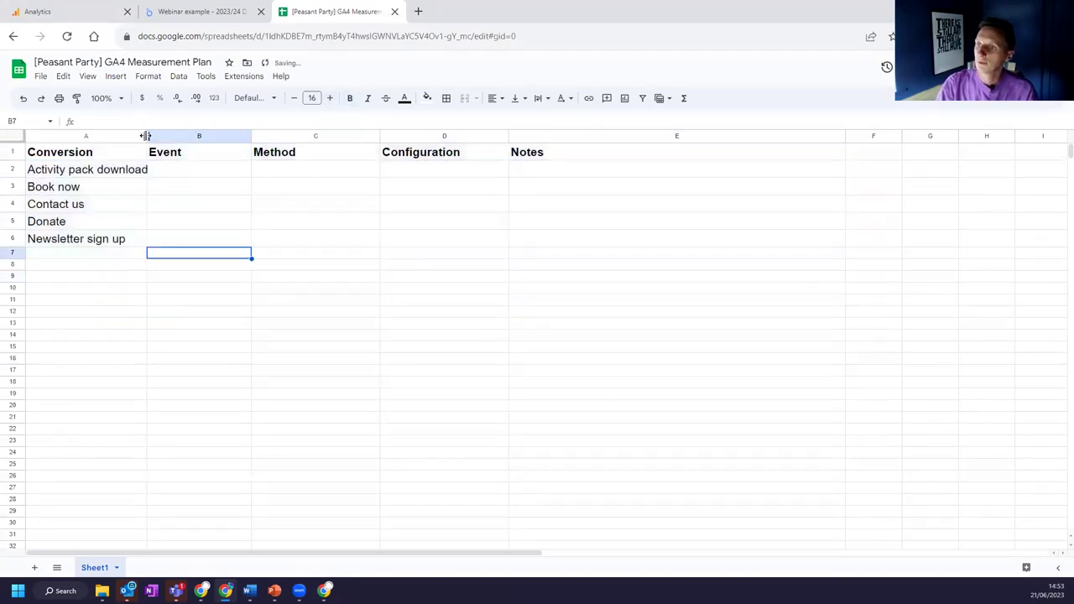
drag(147, 136, 165, 136)
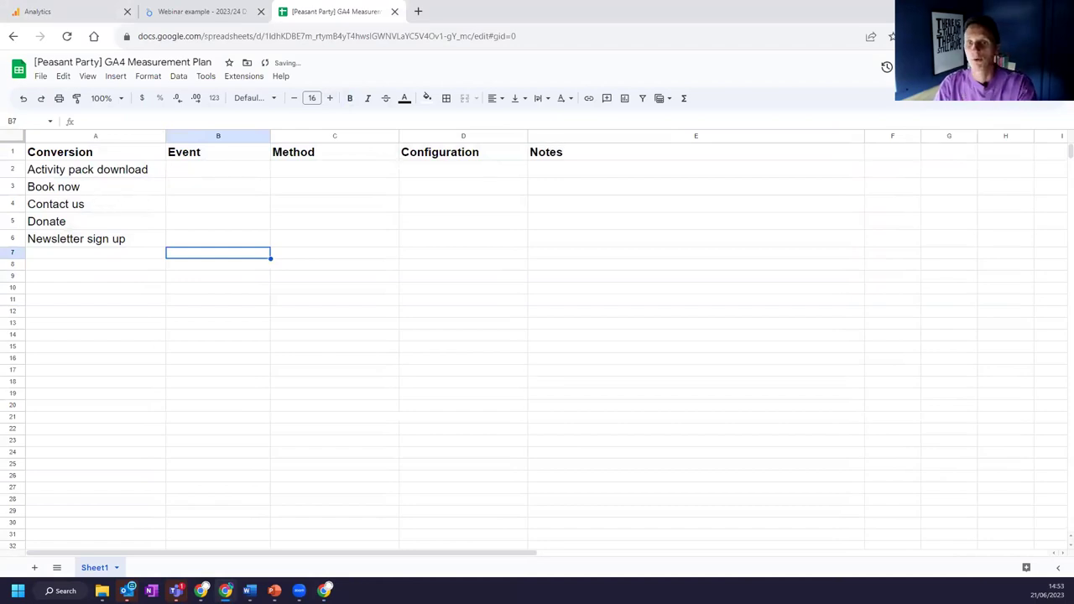
Step: Review the planned conversions in column A, from Activity pack download through Newsletter sign up
click(153, 192)
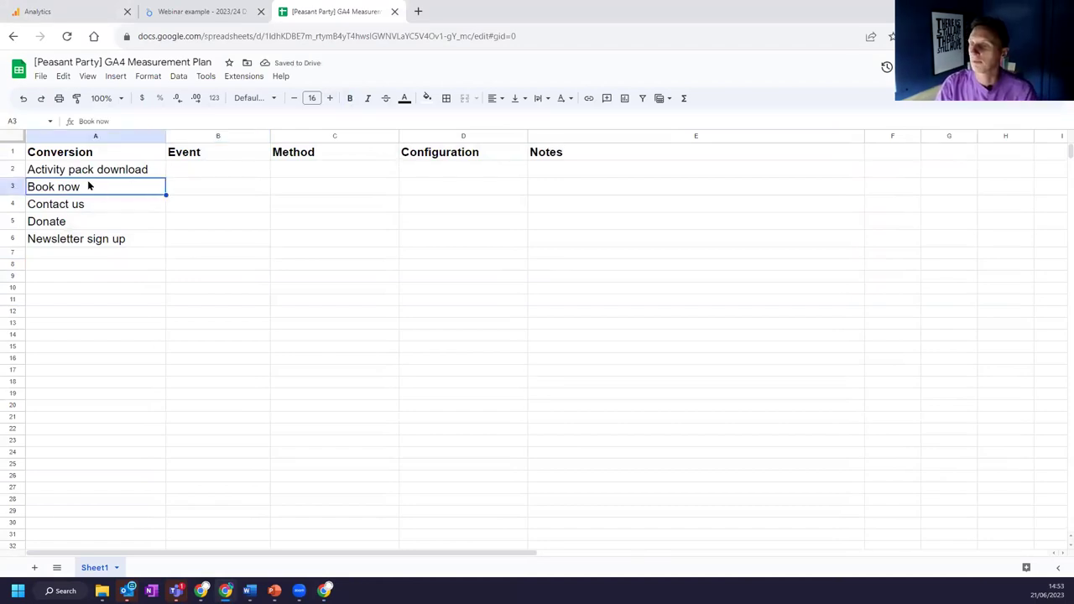
click(37, 173)
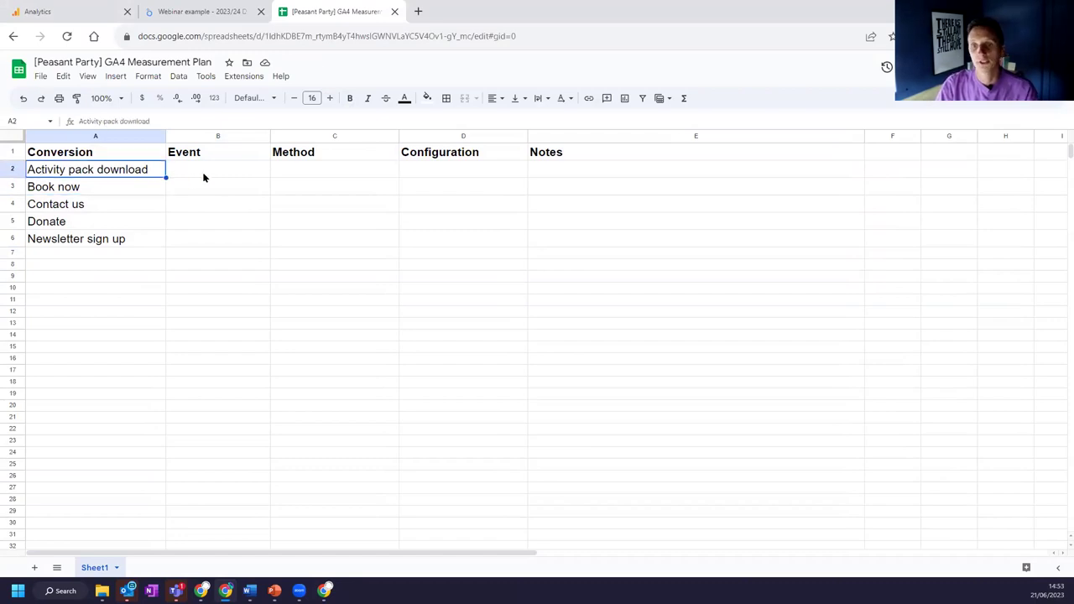
click(129, 184)
click(80, 209)
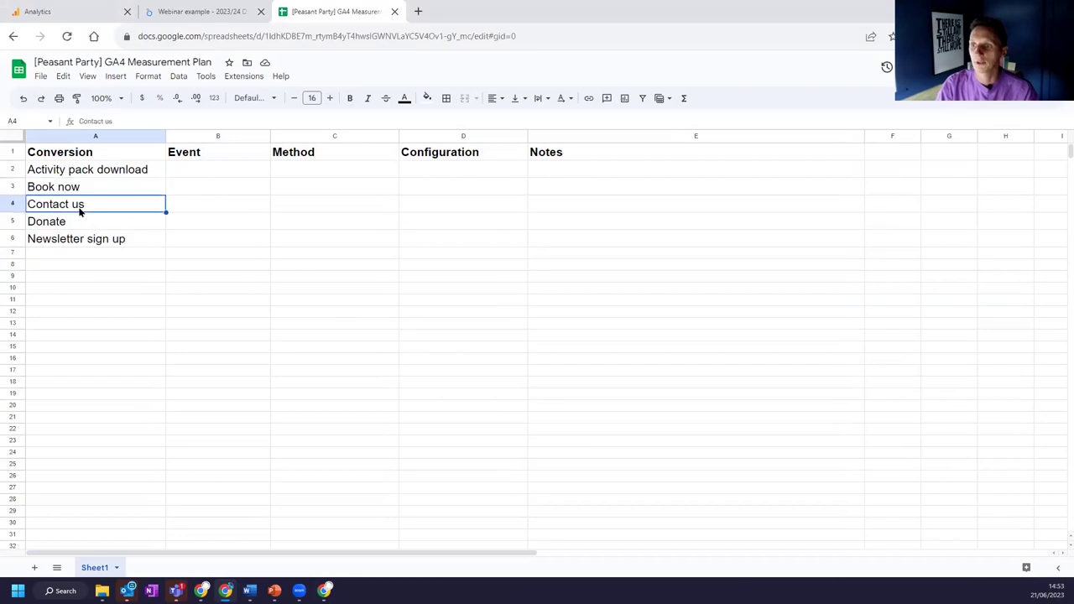
click(74, 222)
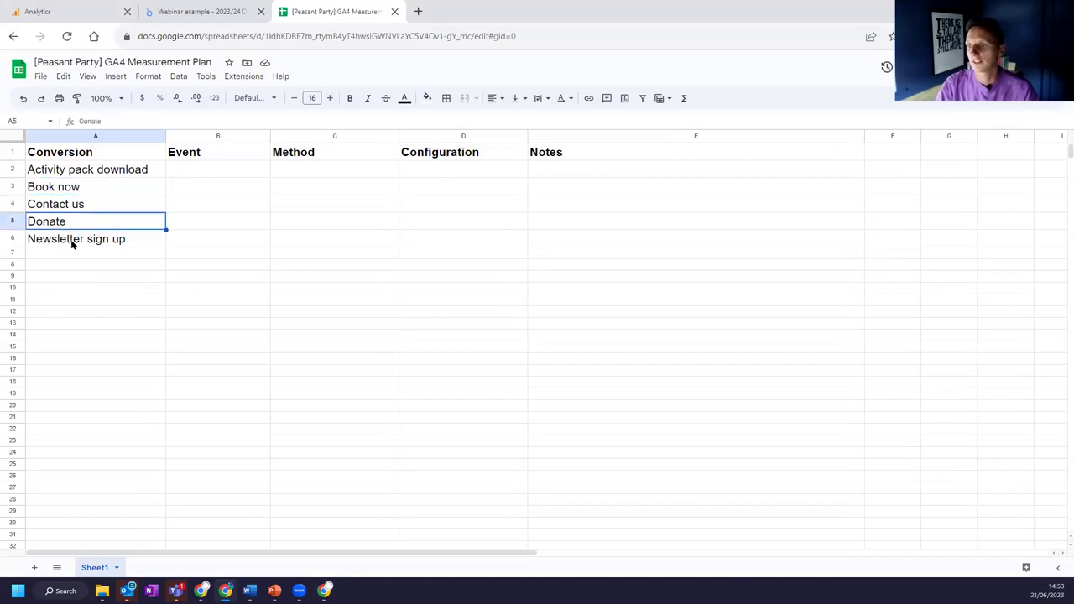
click(72, 240)
click(82, 222)
click(98, 171)
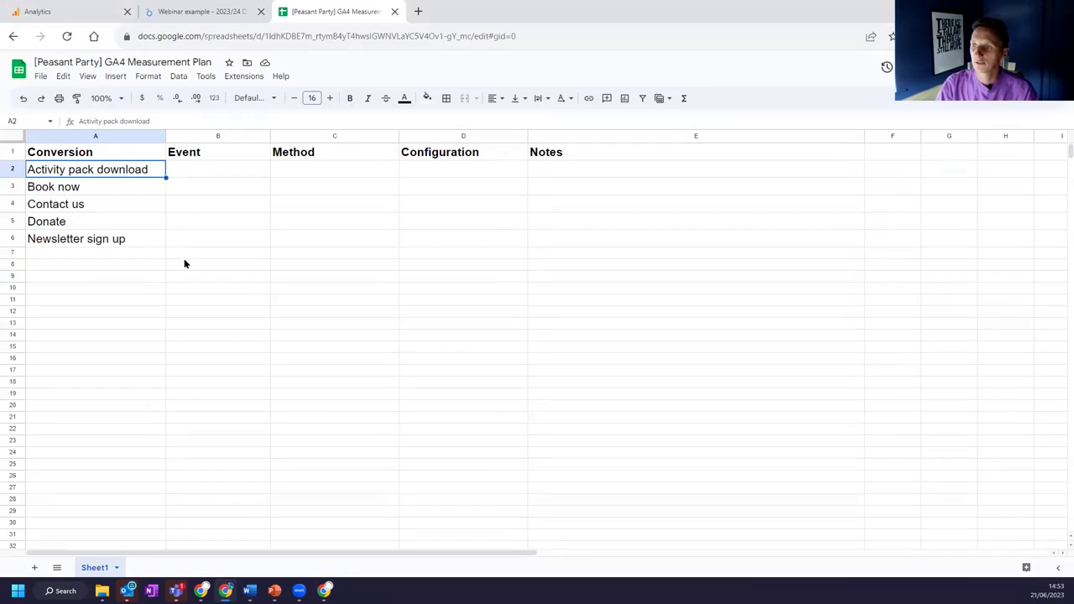
Step: Enter the event names book_now for the Book now conversion and donate for the Donate conversion
click(201, 211)
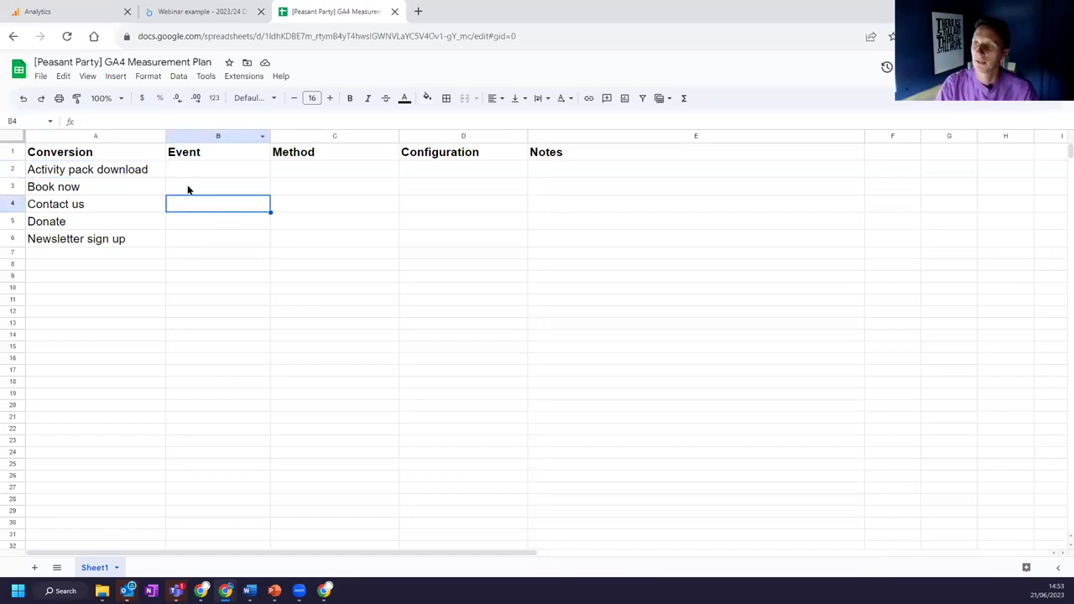
click(218, 188)
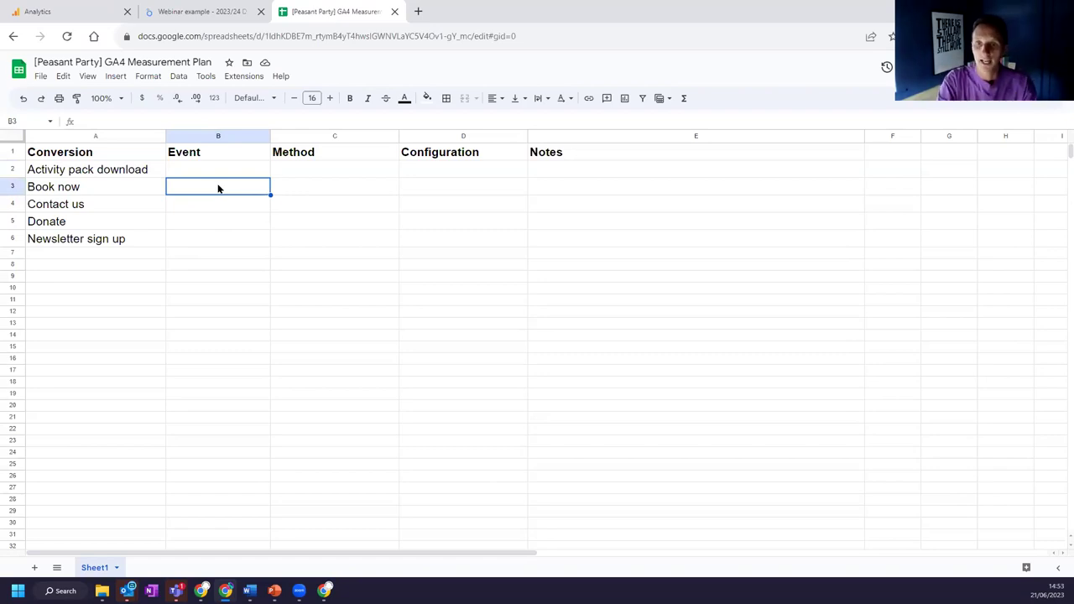
text(book_now)
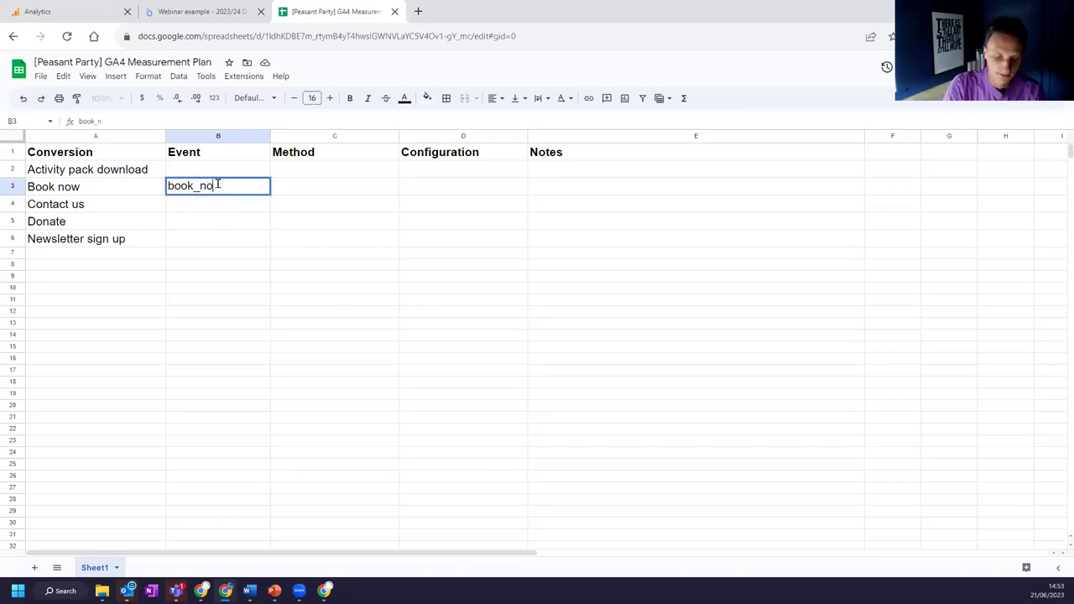
click(234, 254)
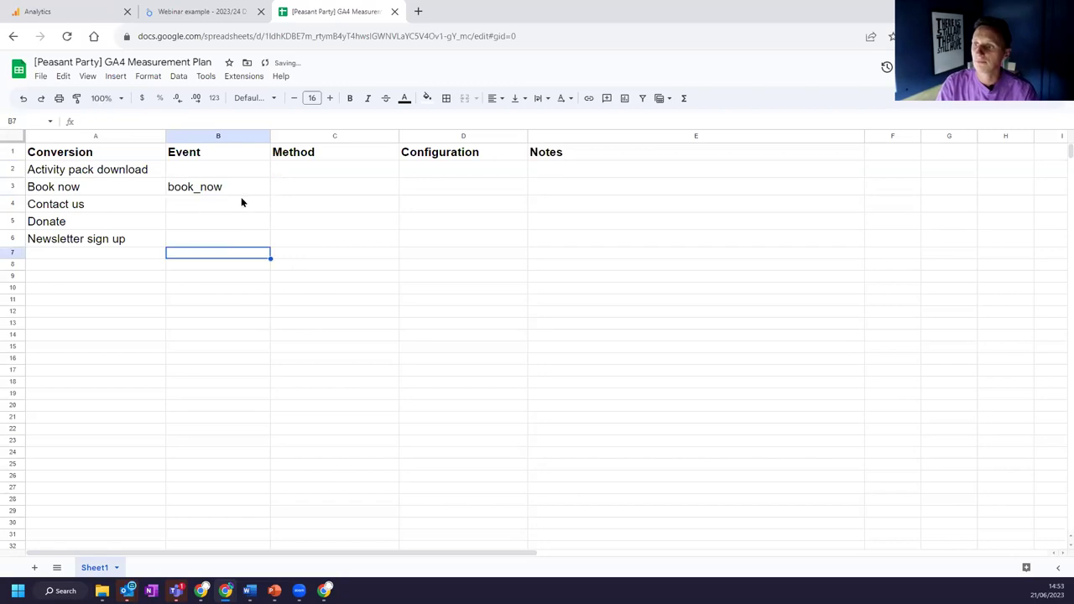
click(228, 226)
text(donate)
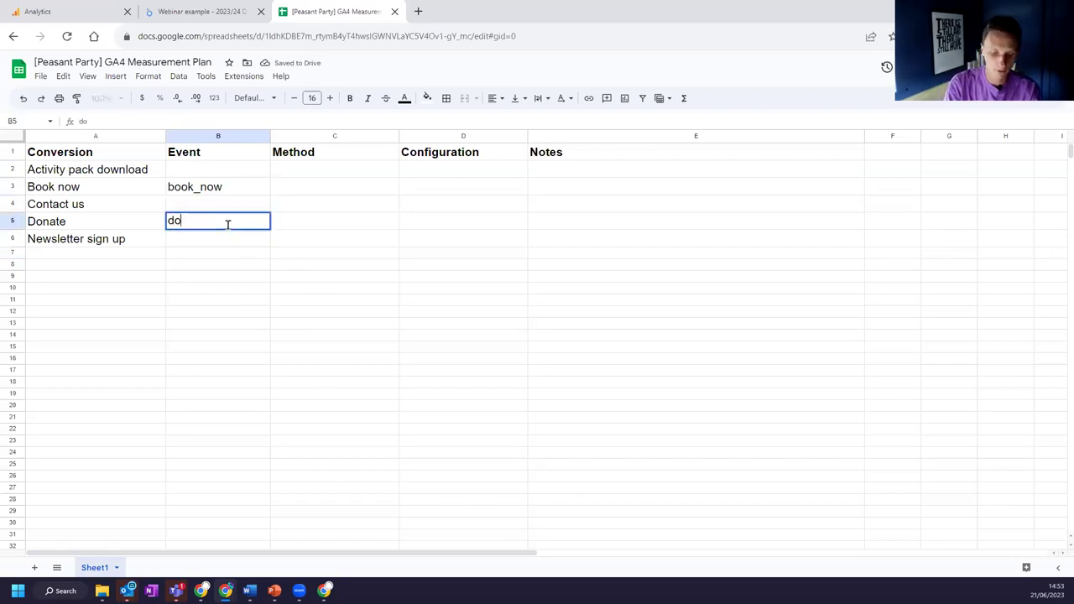
click(293, 229)
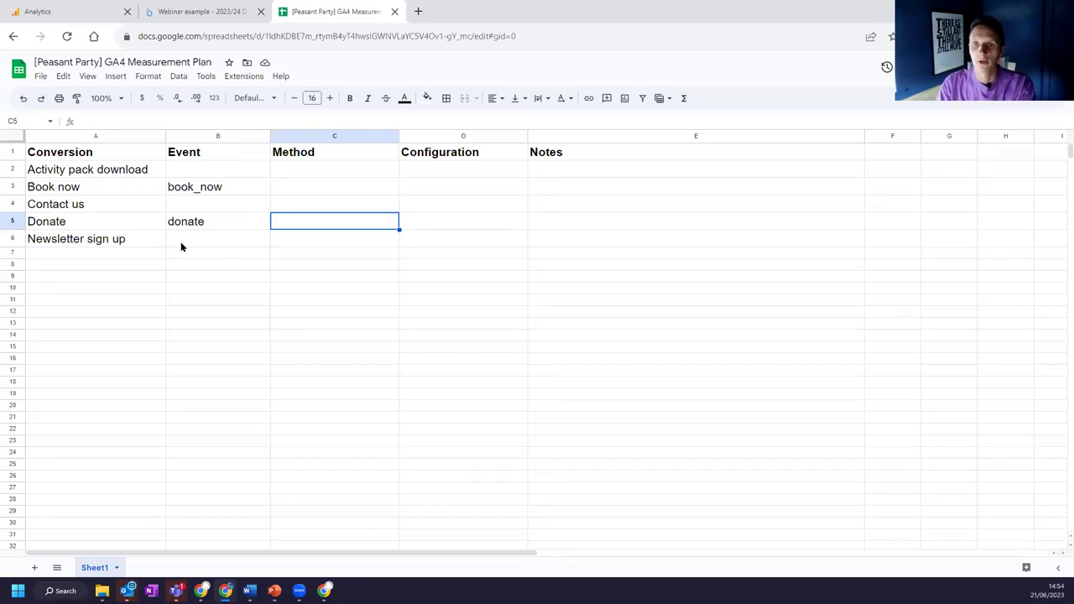
Step: Review the Event cells for Newsletter sign up, Donate and Contact us, selecting A4:B4
click(79, 238)
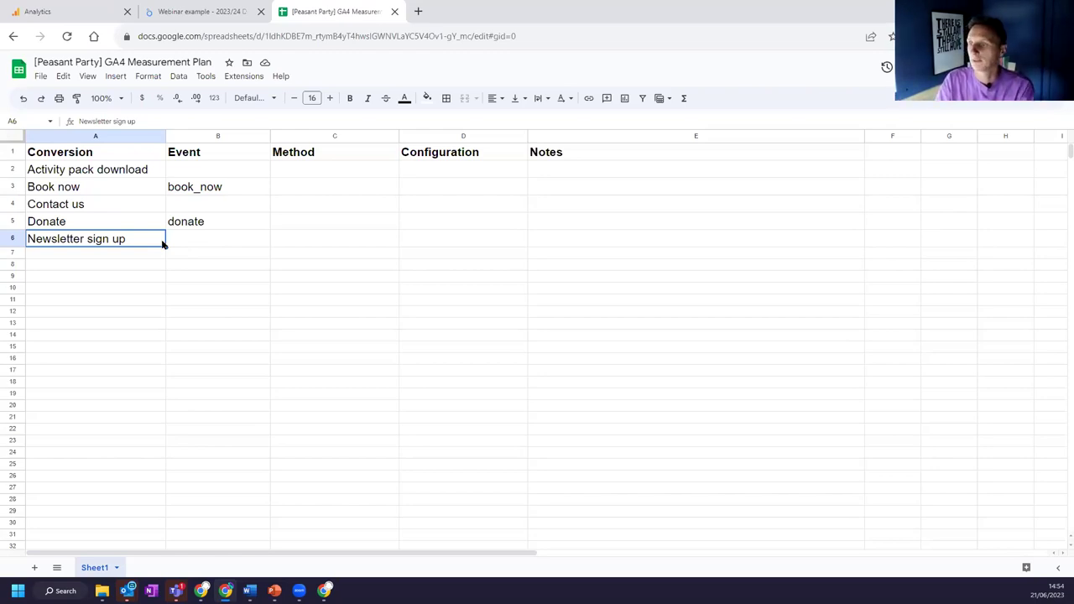
click(199, 244)
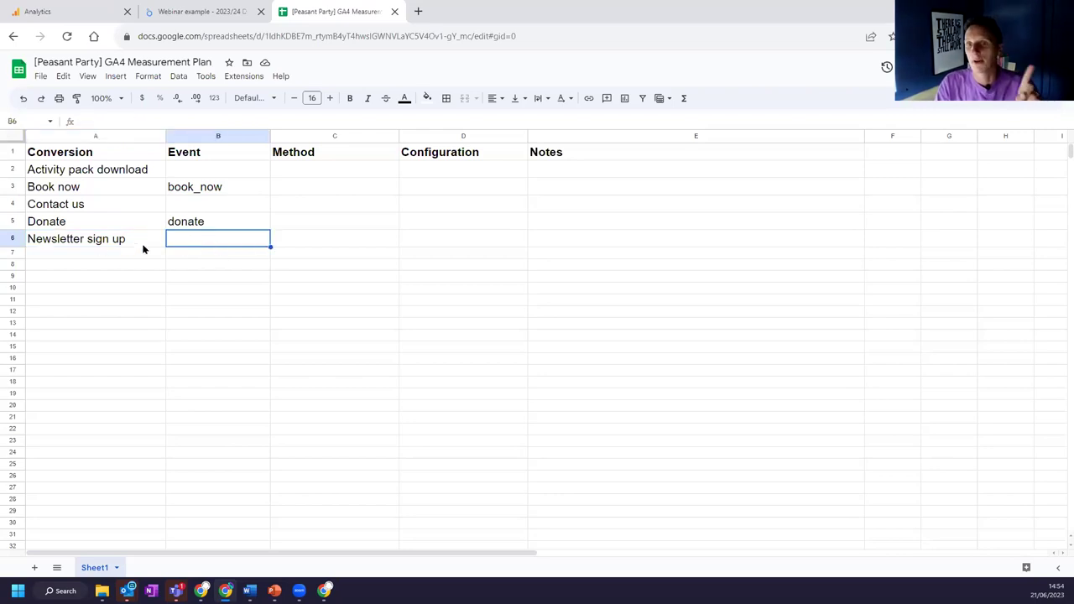
click(177, 230)
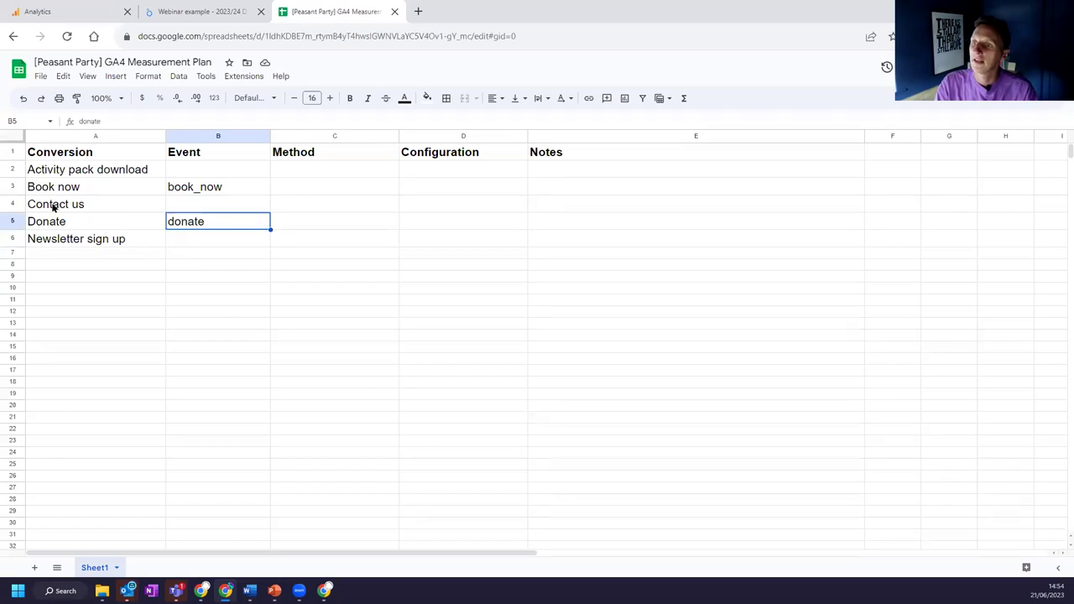
click(53, 208)
shift+click(180, 207)
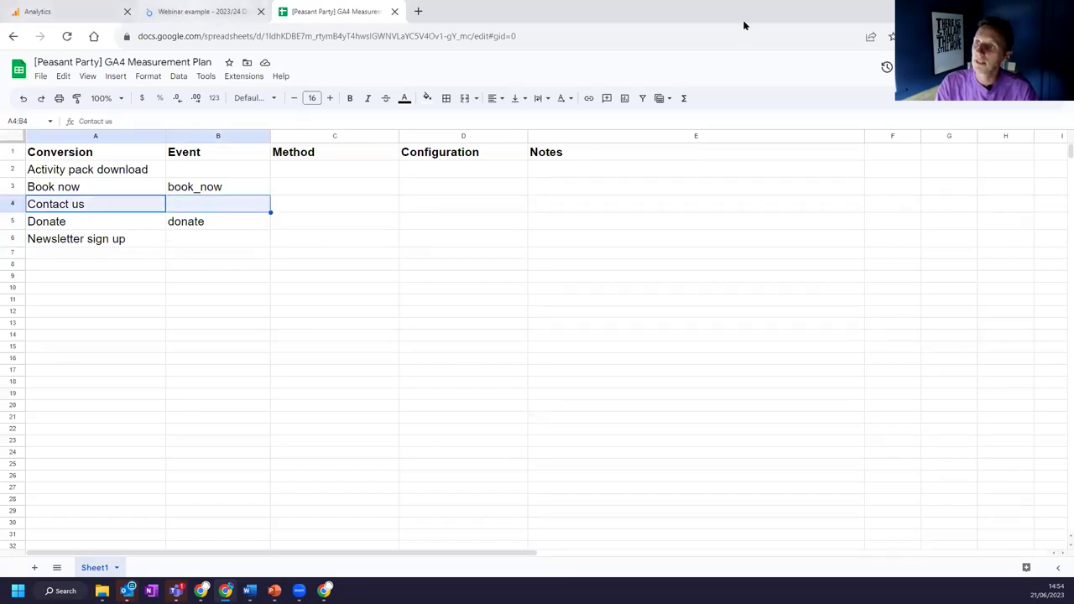
Step: Switch to the Peasant Party site, test the phone link under Contact Us and check the Analytics Debugger event list and contact form
key(super+Down)
key(super+Down)
scroll(587, 256, down, 10)
scroll(599, 265, up, 5)
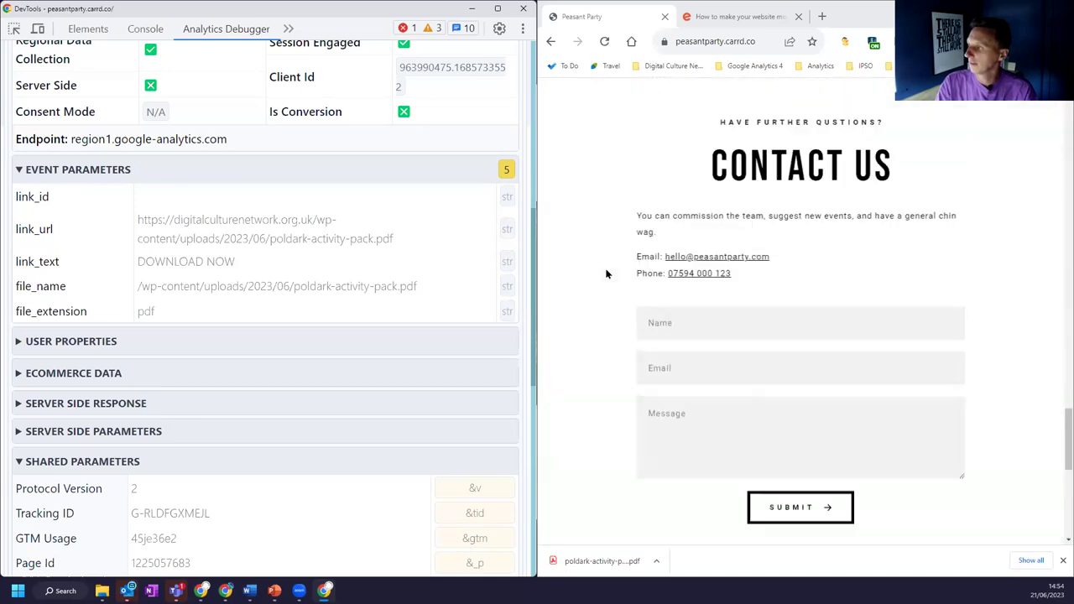
scroll(606, 274, up, 3)
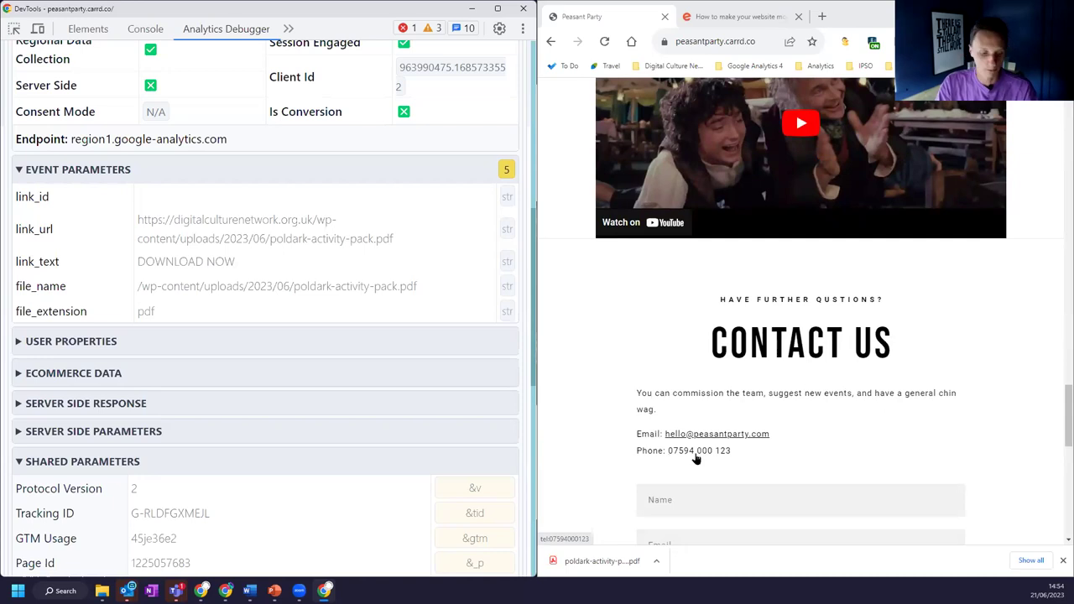
click(695, 459)
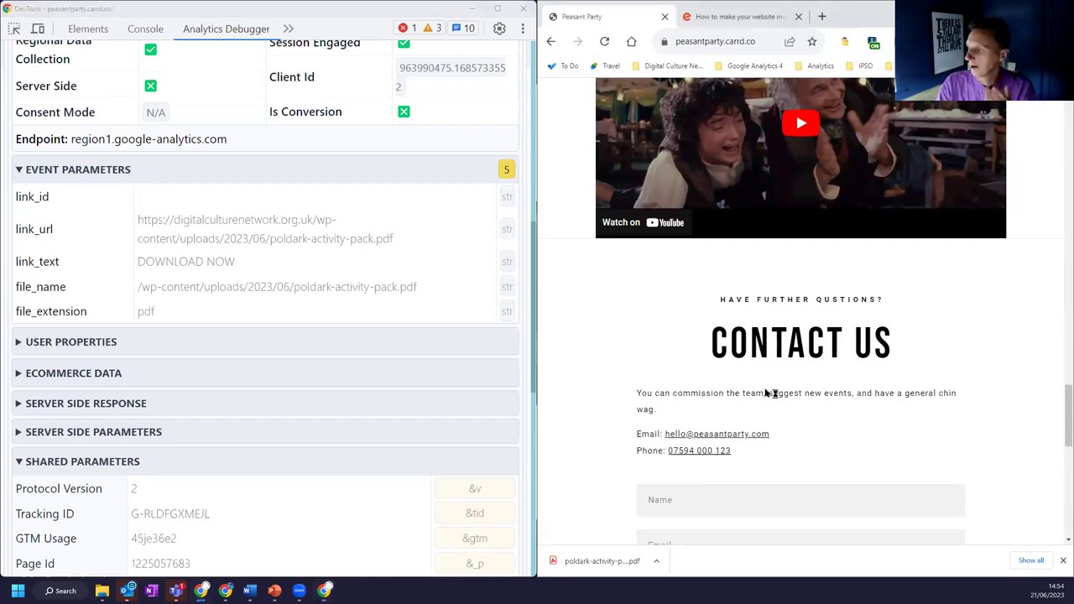
scroll(184, 203, up, 6)
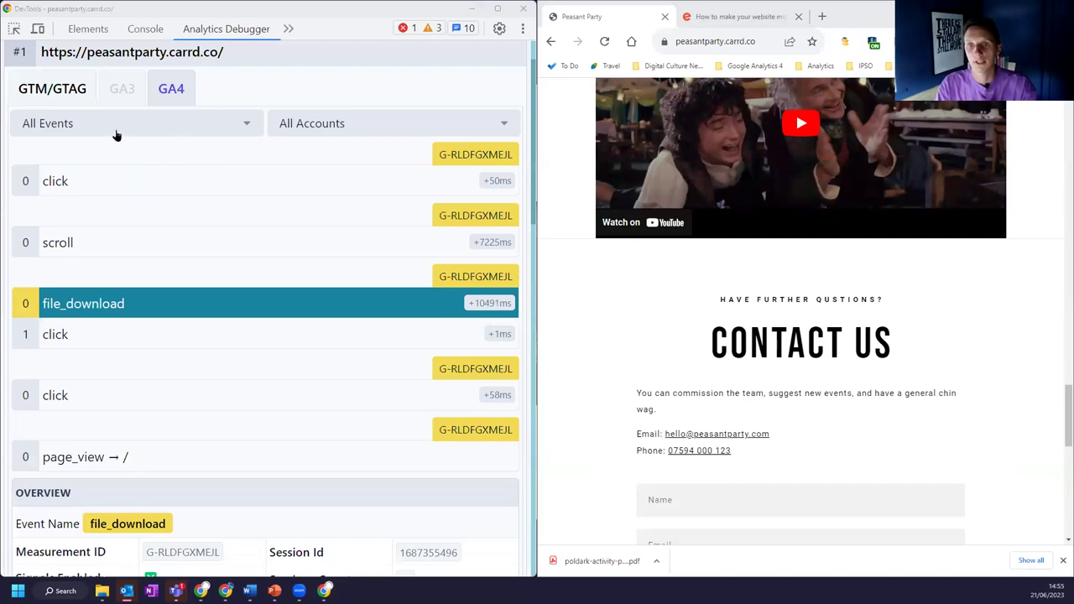
scroll(587, 390, down, 1)
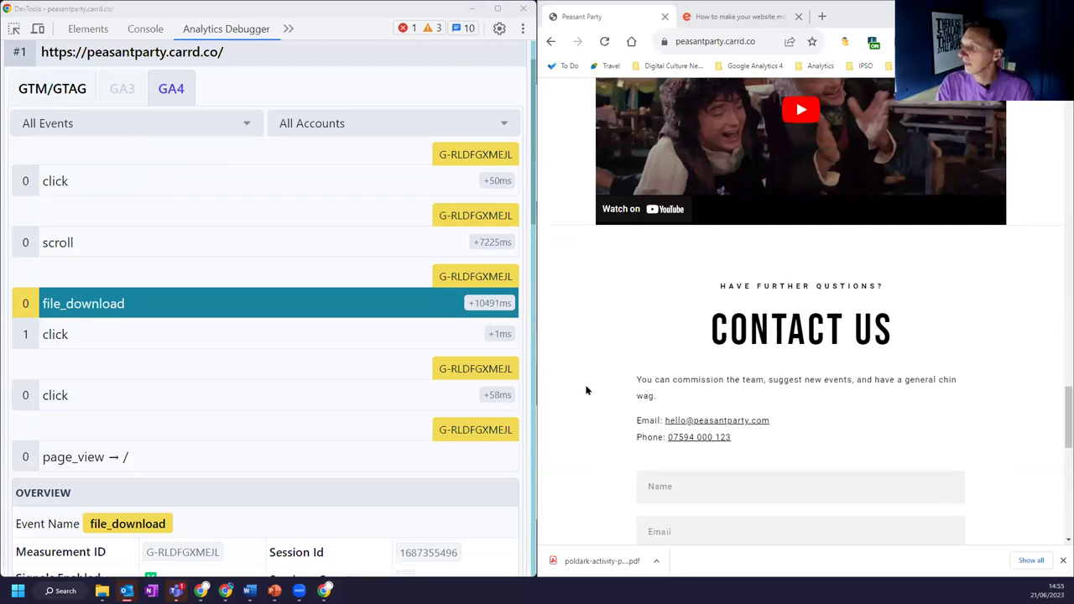
scroll(585, 385, down, 2)
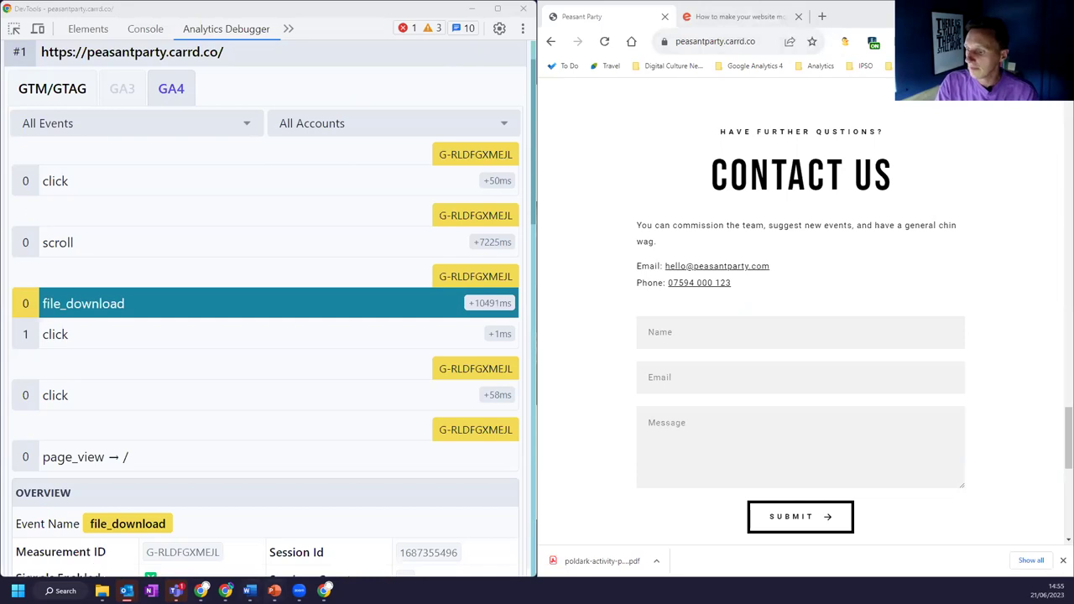
Step: Check the donate event in the measurement plan, then return to Analytics Debugger and examine the earliest click event's parameters
click(226, 590)
click(188, 226)
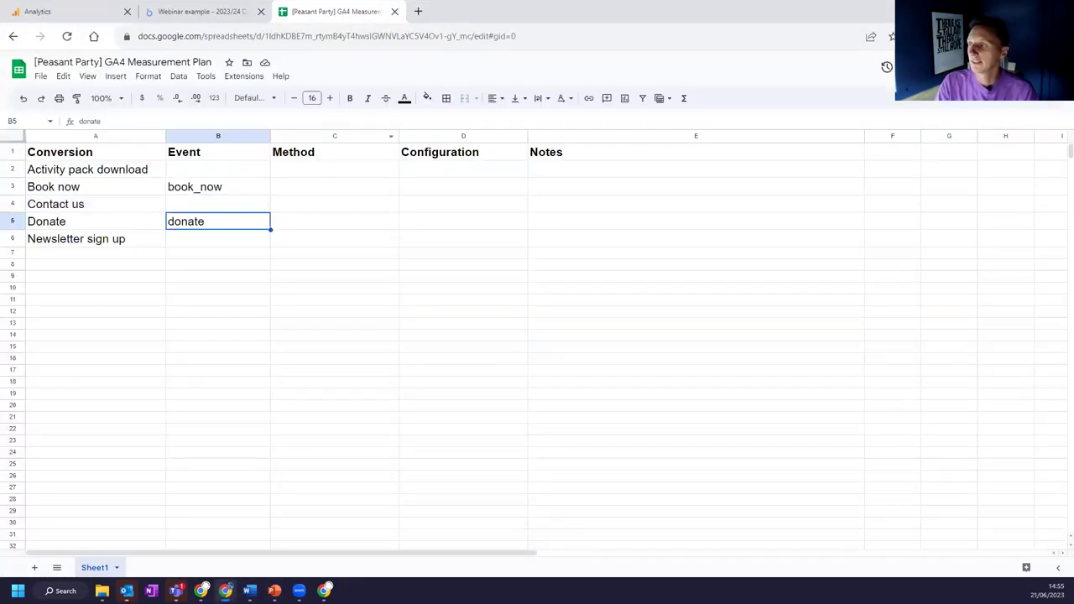
key(alt+Tab)
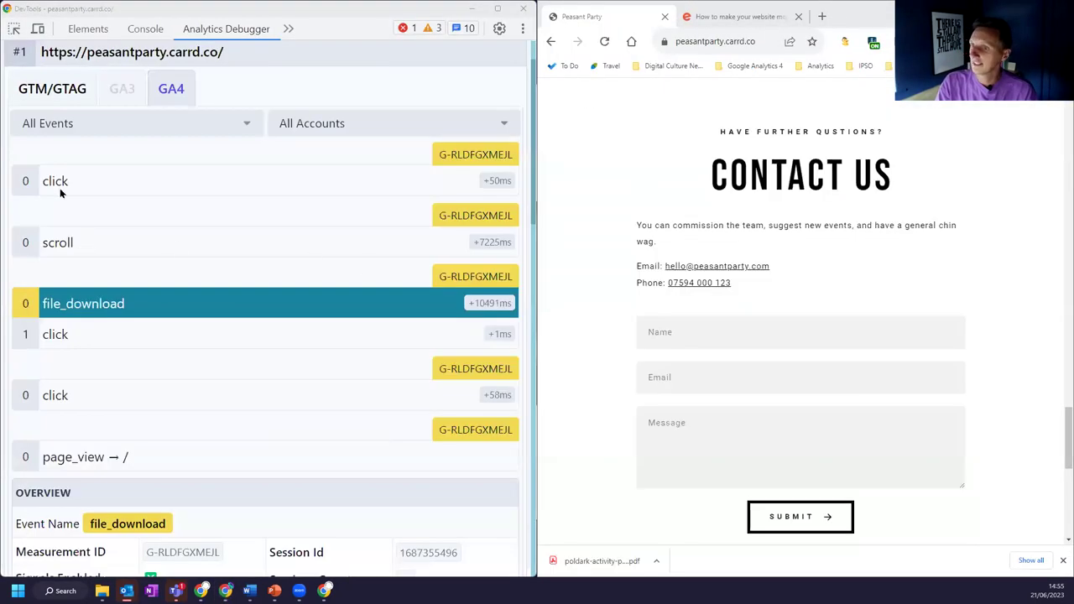
scroll(61, 176, down, 10)
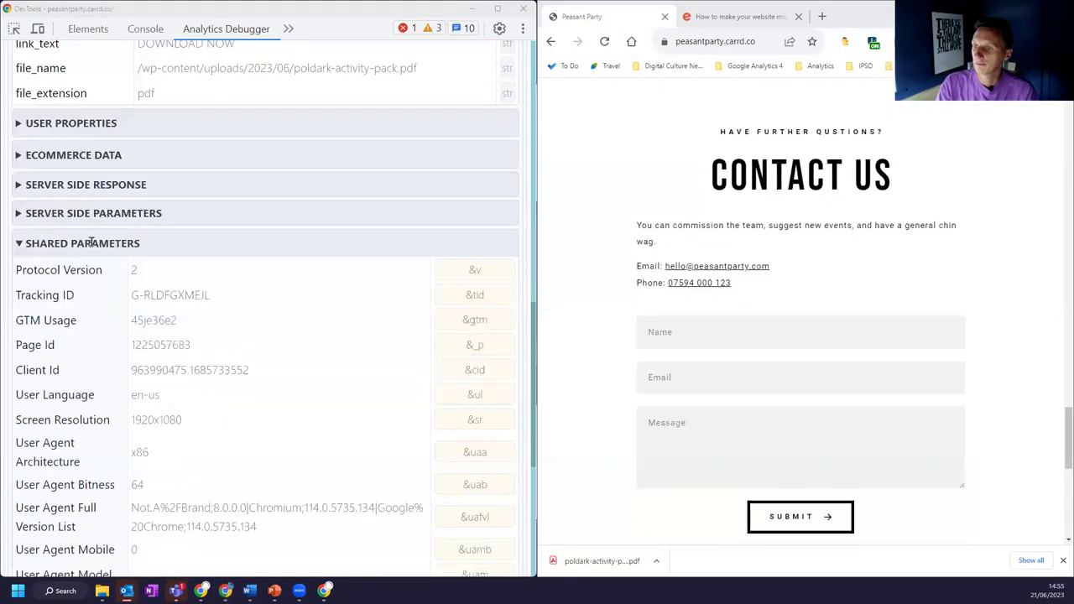
scroll(134, 237, down, 3)
scroll(134, 235, up, 10)
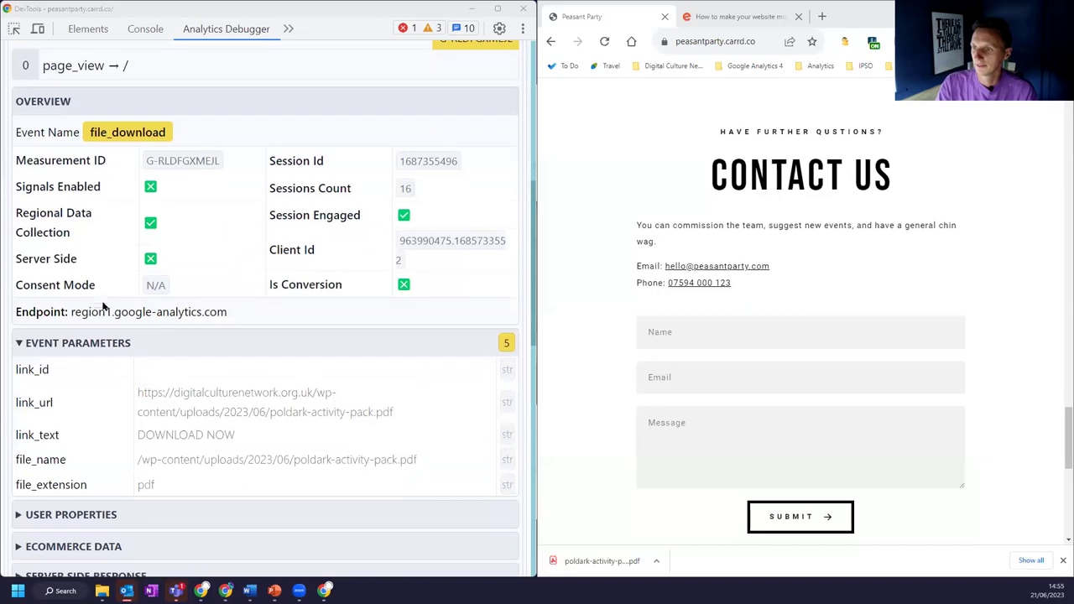
scroll(81, 310, up, 2)
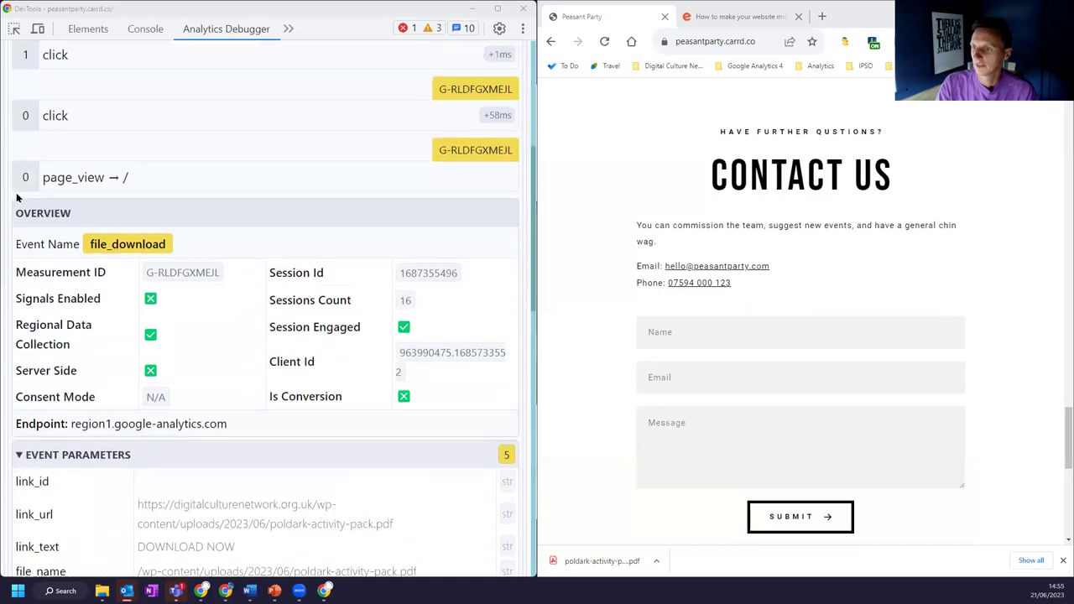
click(101, 118)
scroll(342, 427, down, 2)
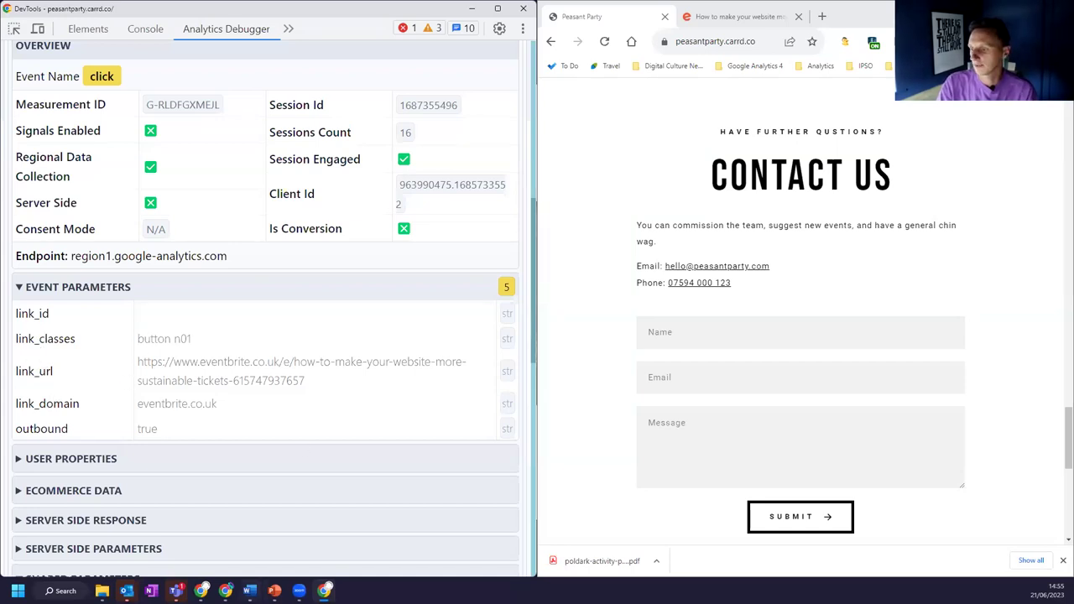
Step: Switch to Google Analytics and open the peasantparty.carrd.co - GA4 property in the Digital Culture Network account
click(225, 591)
click(84, 10)
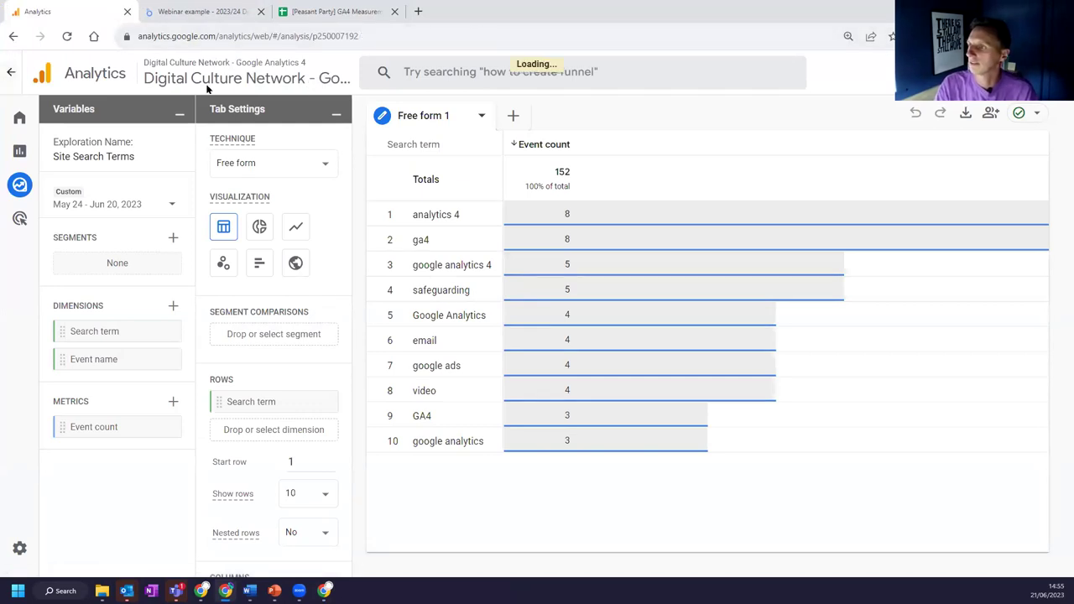
click(238, 84)
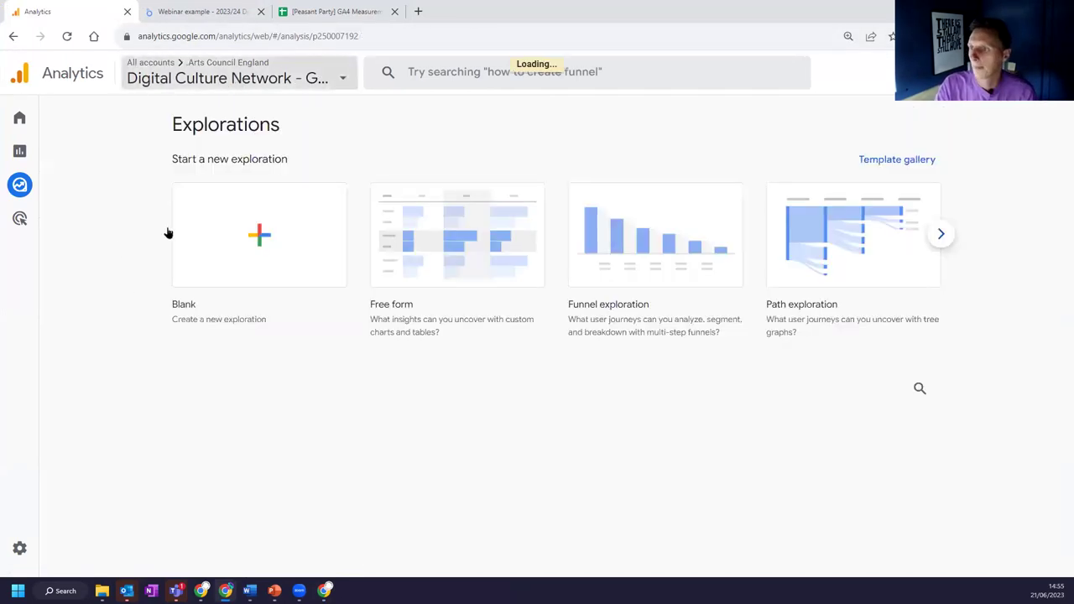
scroll(153, 264, down, 20)
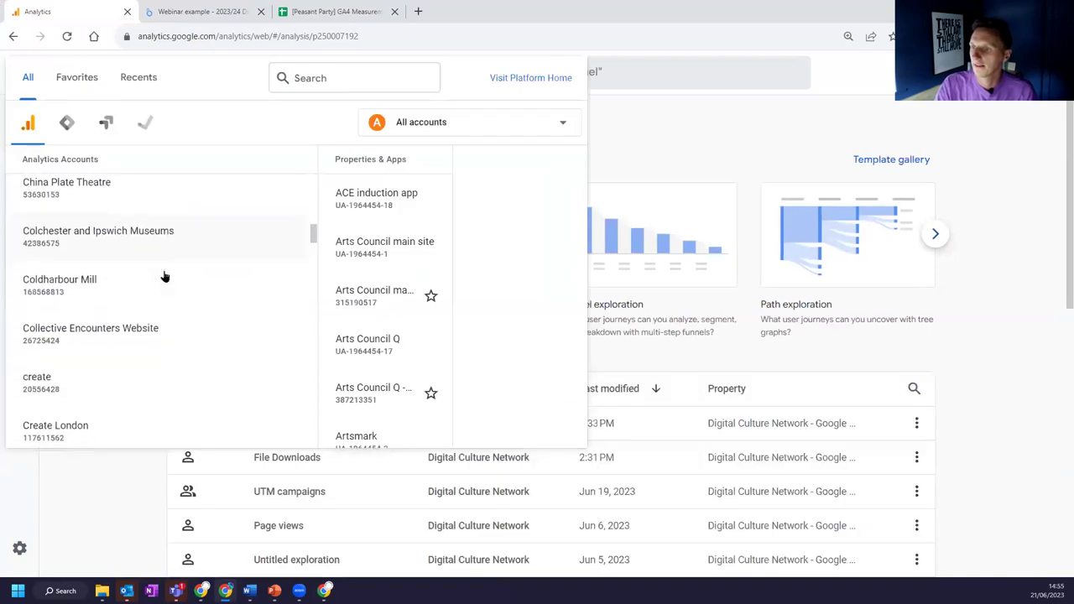
scroll(163, 276, up, 5)
click(140, 251)
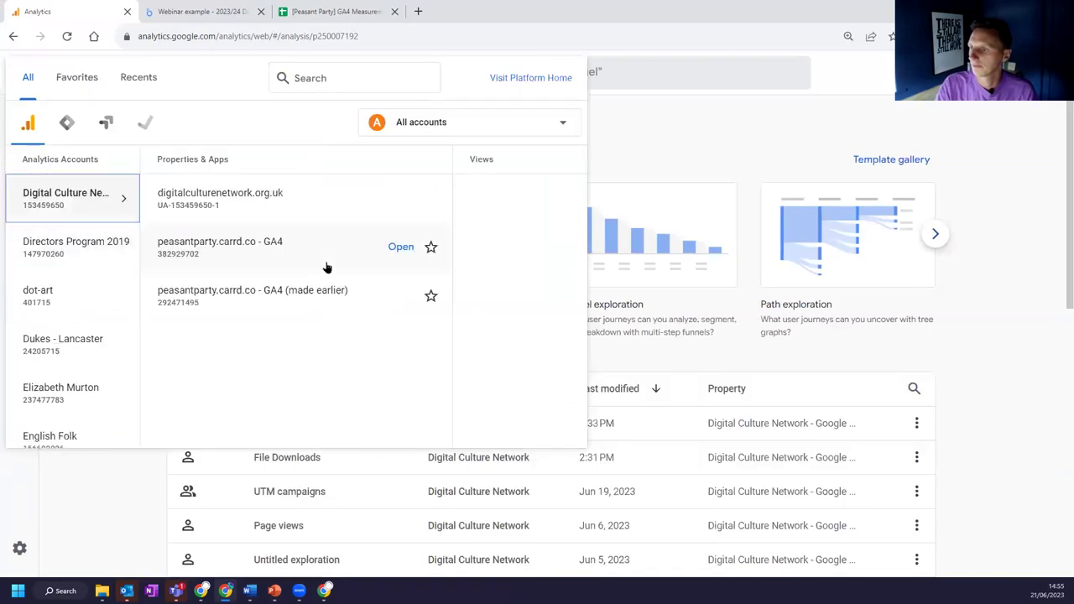
click(280, 252)
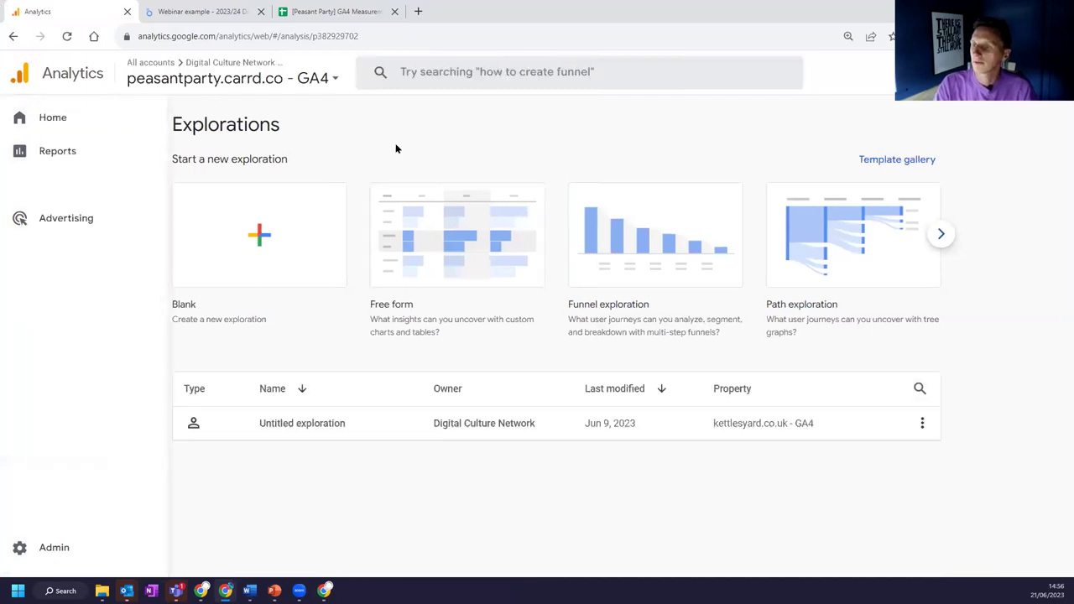
Step: Open the GA4 property's event settings in the admin area and start creating a new custom event
mouse_move(39, 552)
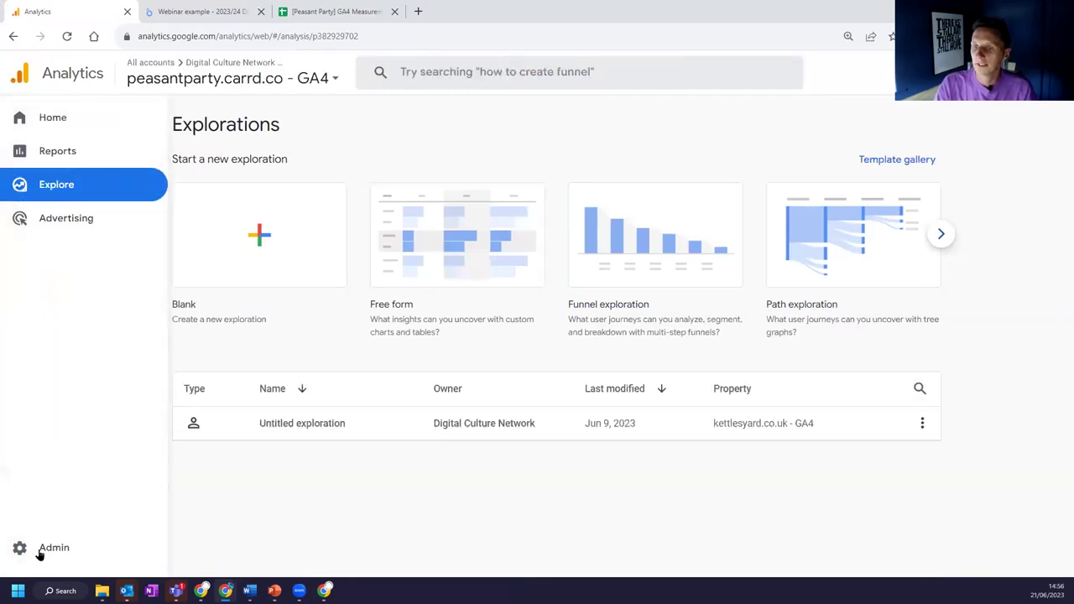
click(40, 551)
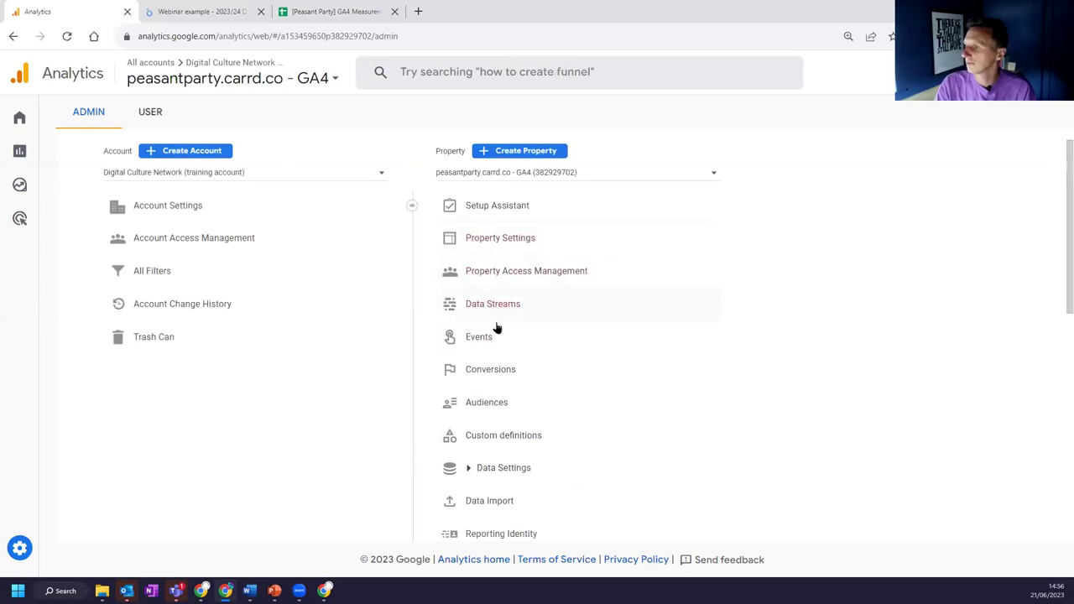
click(494, 333)
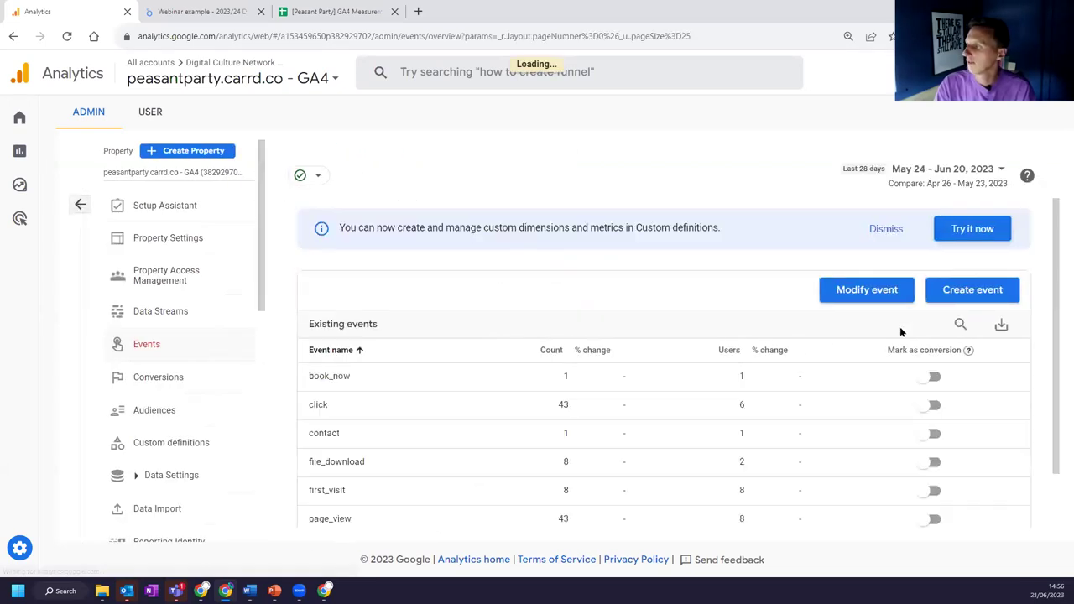
click(984, 289)
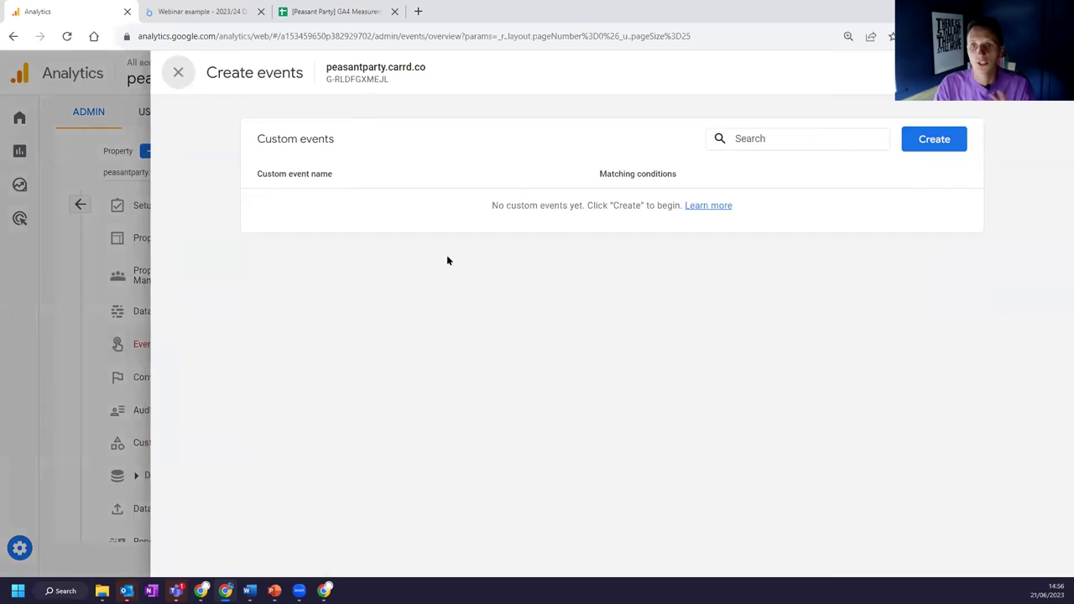
click(934, 140)
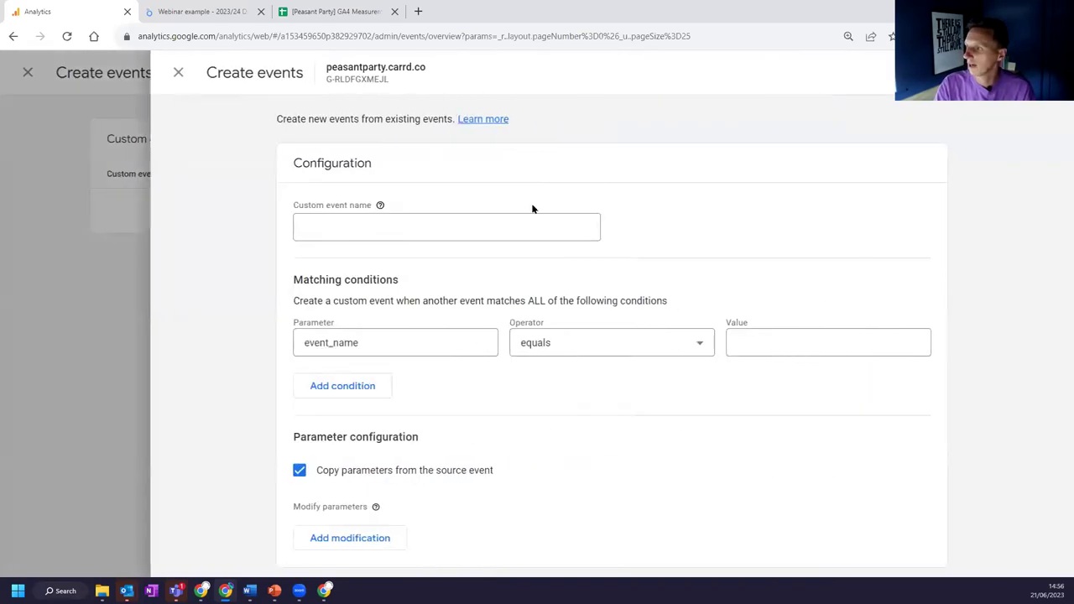
Step: Check the Book now event name in the measurement plan and name the custom event book_now
click(328, 11)
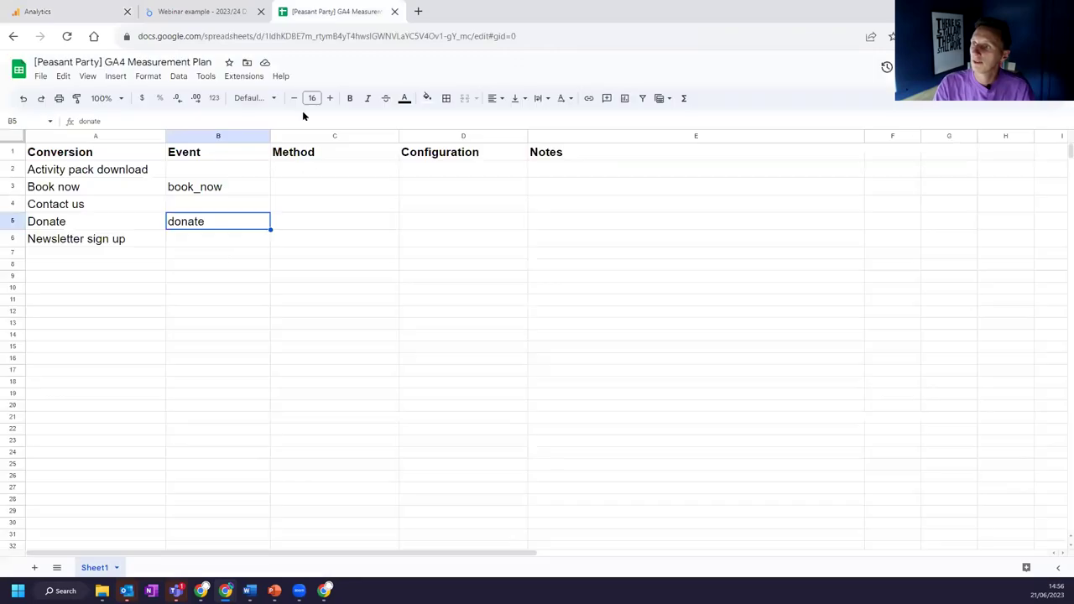
click(80, 6)
click(359, 224)
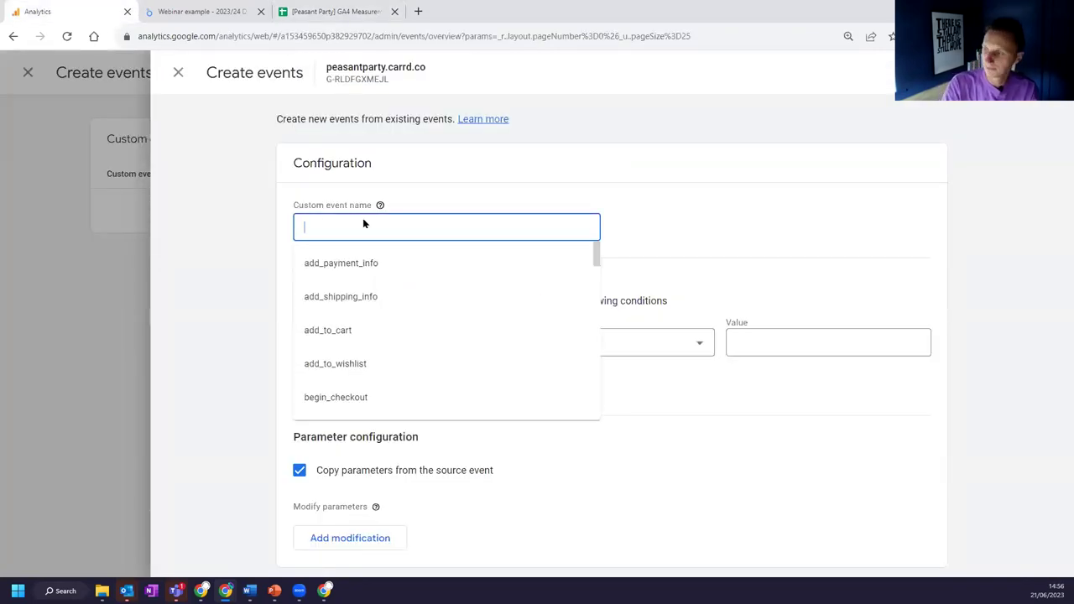
scroll(471, 292, down, 2)
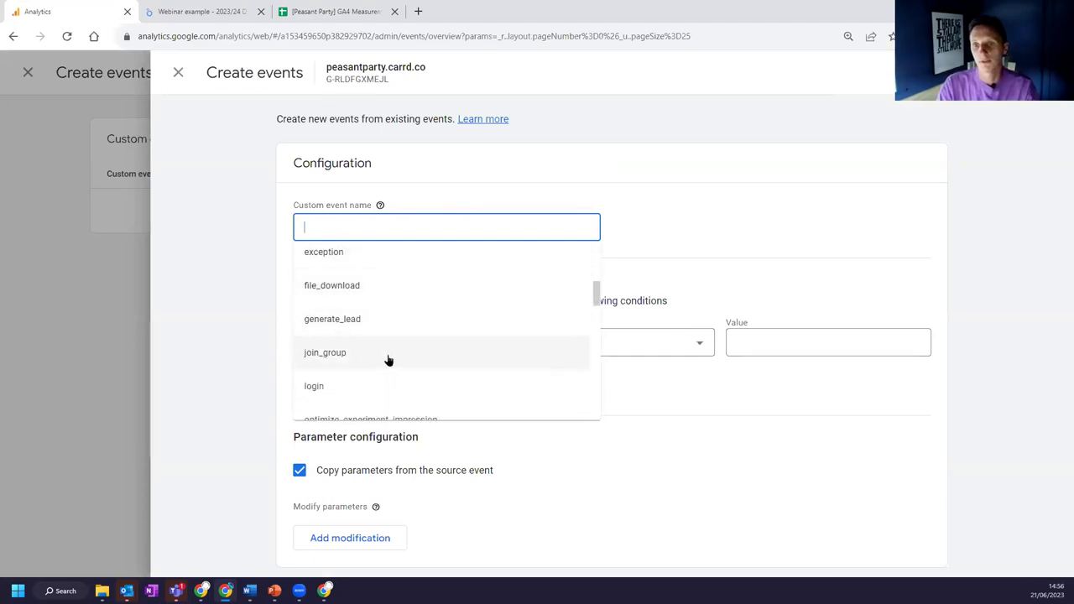
scroll(391, 357, down, 3)
scroll(382, 343, up, 2)
scroll(376, 311, down, 8)
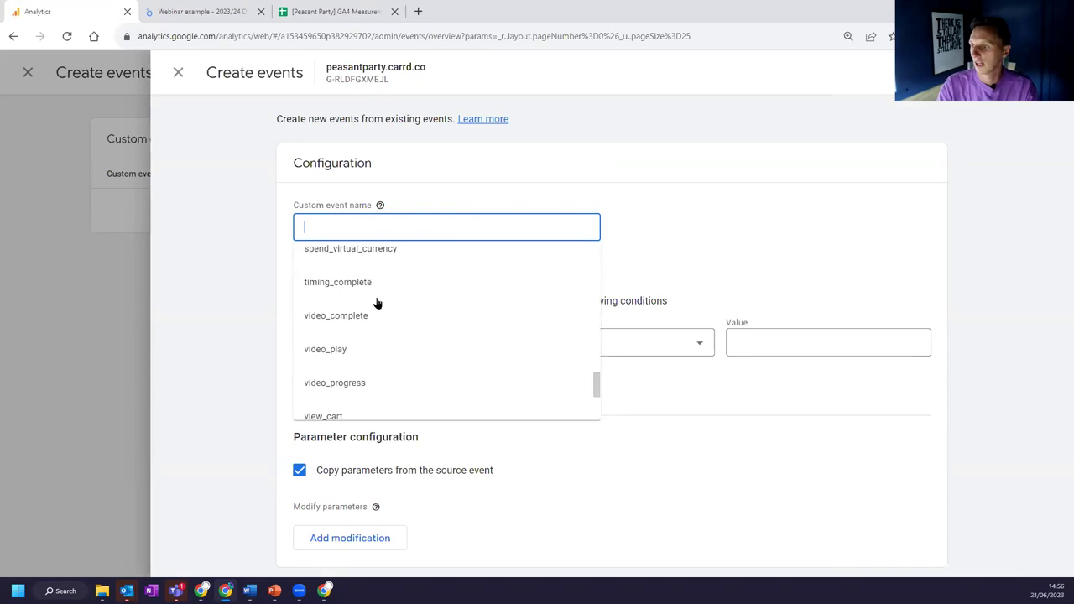
scroll(428, 290, up, 3)
scroll(426, 291, down, 3)
scroll(422, 293, up, 3)
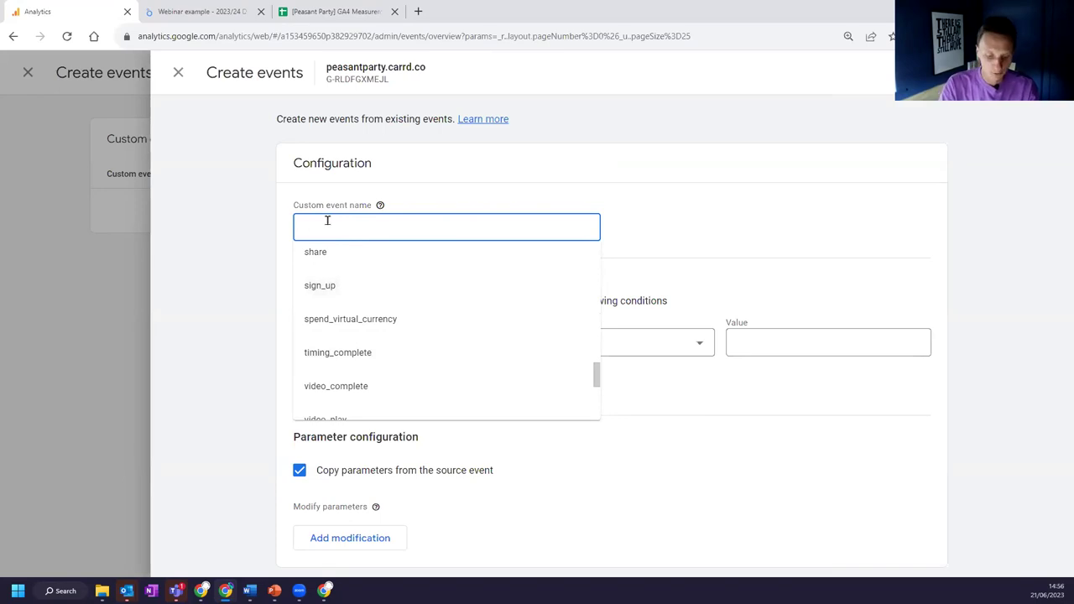
text(book_now)
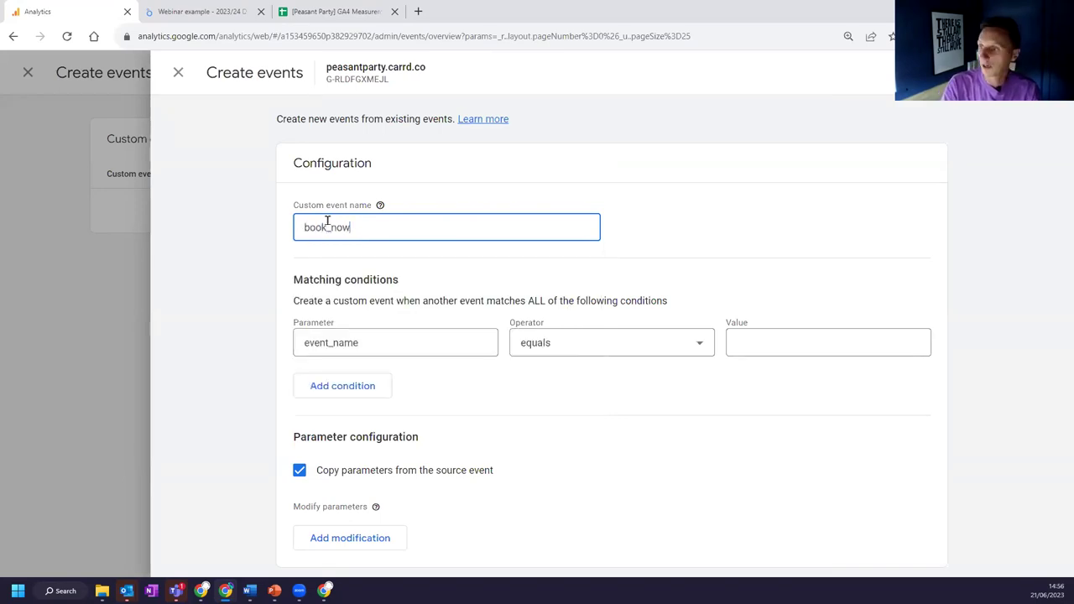
click(252, 246)
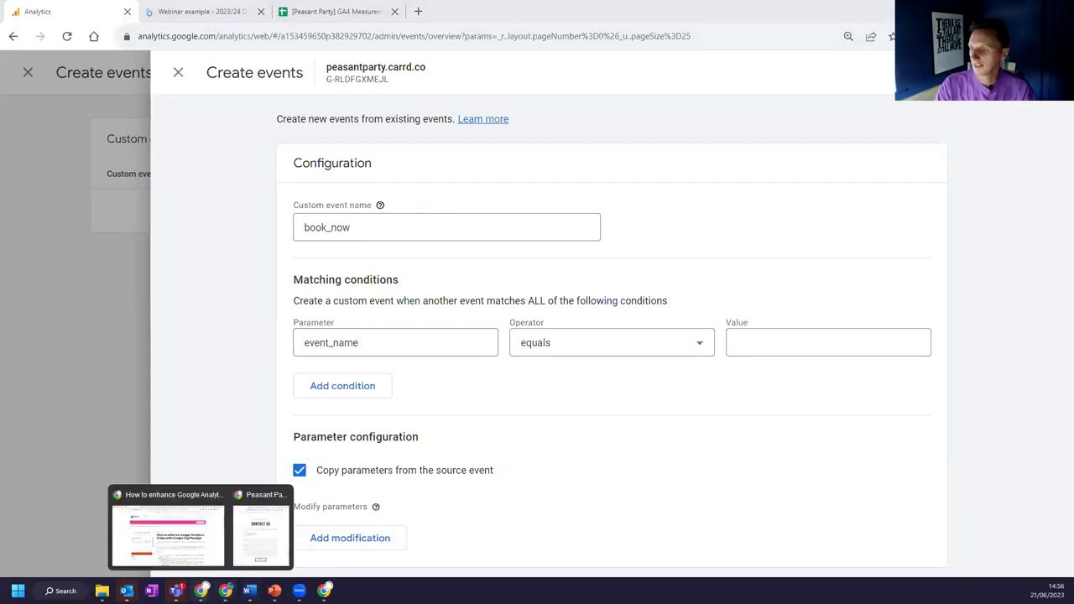
Step: Check the source event's name in Analytics Debugger and set the first matching condition to event_name equals click
click(260, 533)
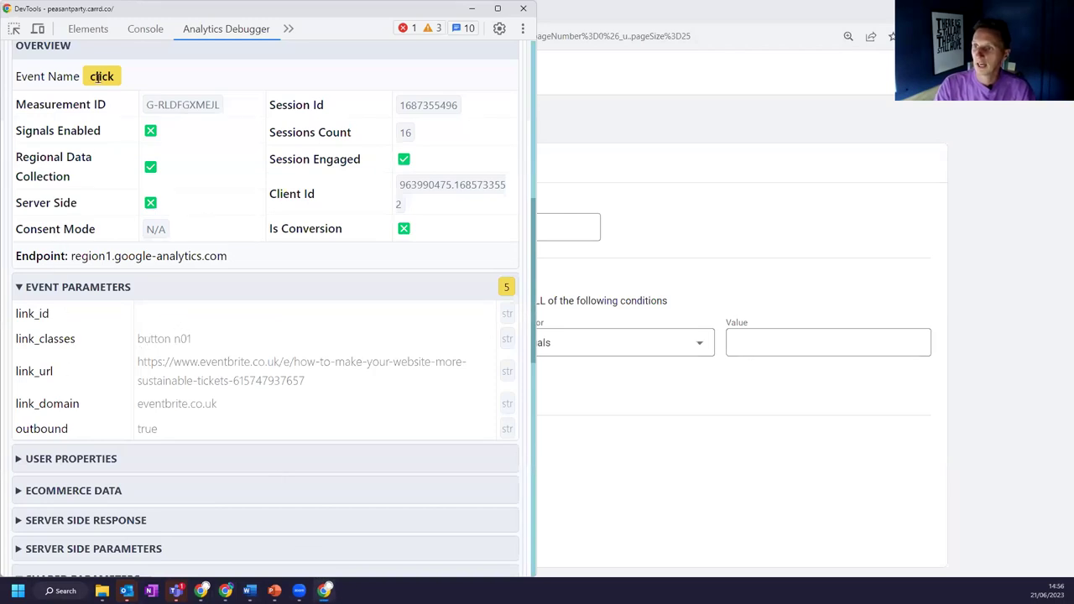
click(587, 138)
click(762, 352)
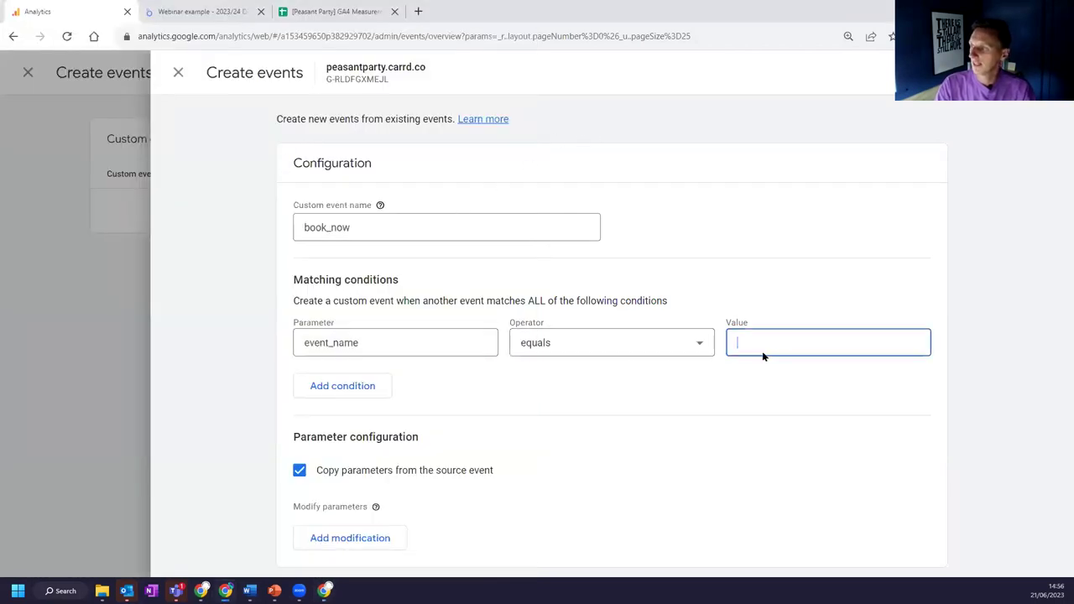
text(c)
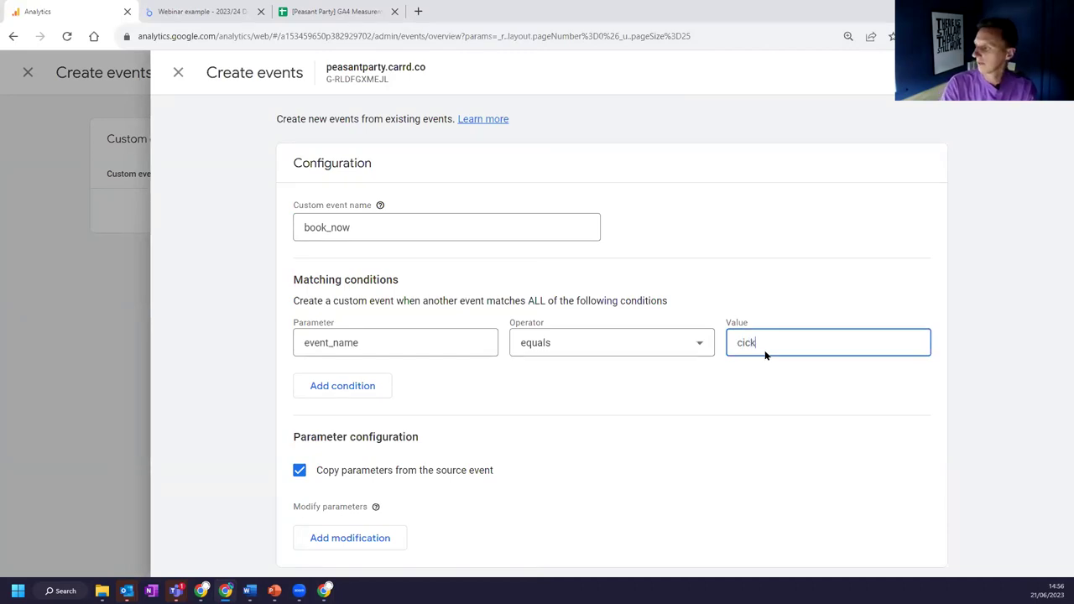
text(ick)
key(Left)
key(Left)
key(Left)
text(l)
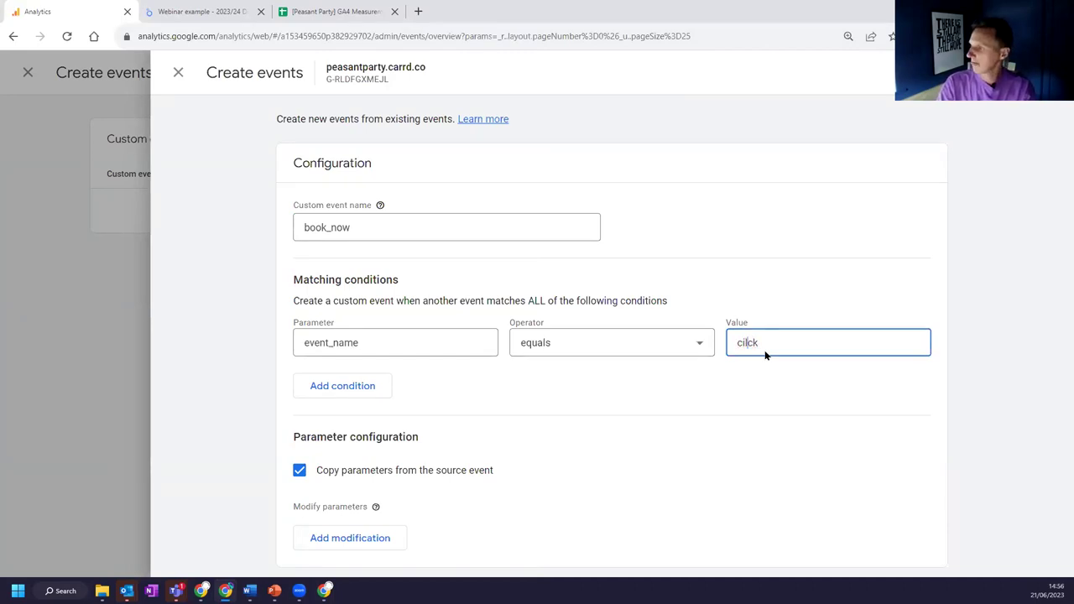
key(BackSpace)
key(Left)
text(l)
click(744, 382)
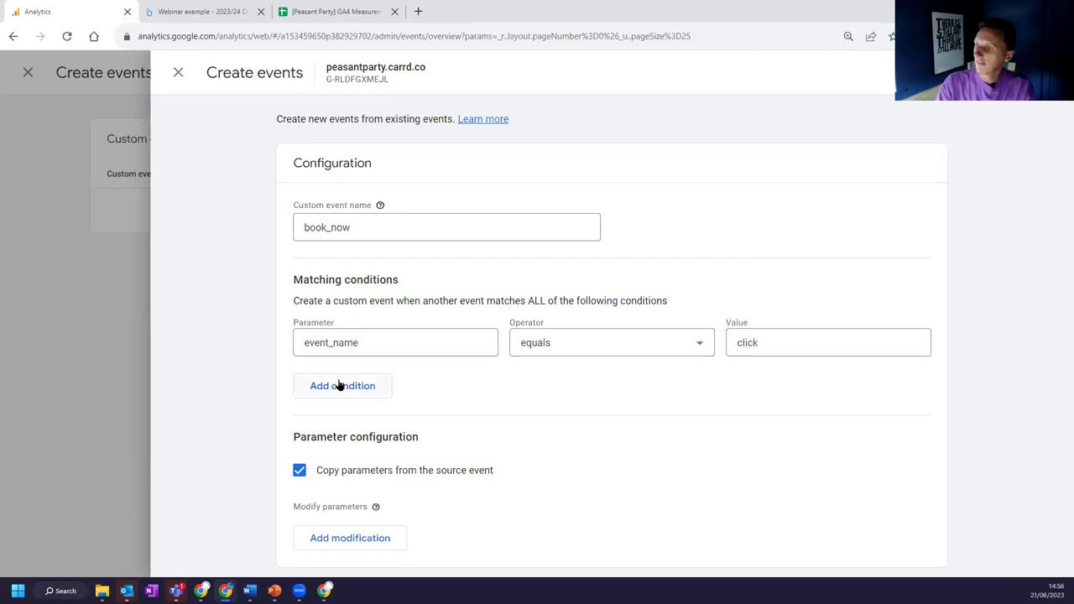
Step: Add a second matching condition to book_now and copy the link_domain value eventbrite.co.uk from the click event in Analytics Debugger
click(339, 385)
click(361, 392)
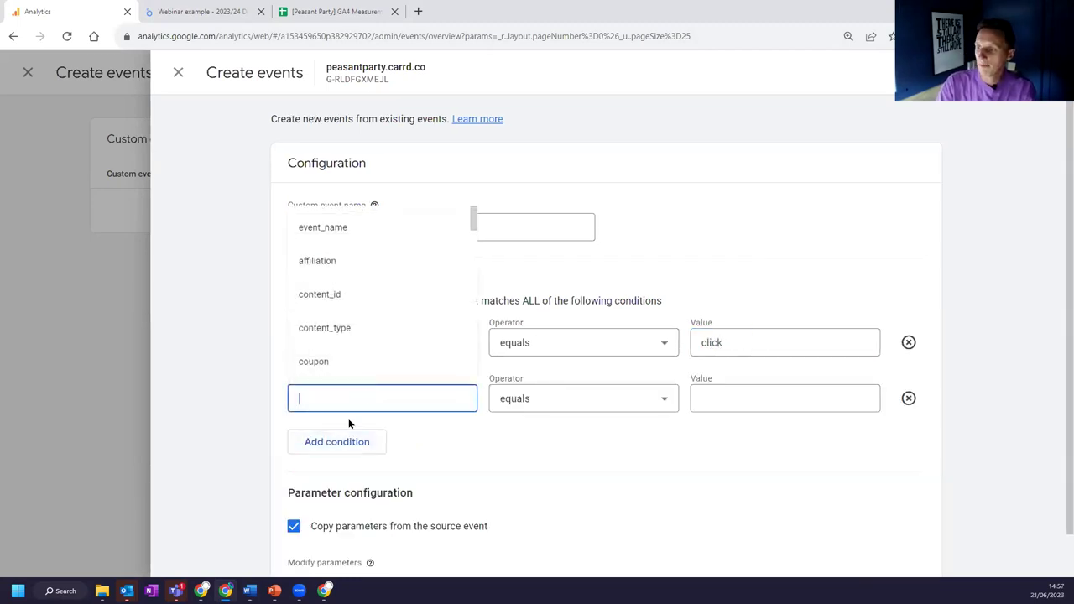
click(225, 586)
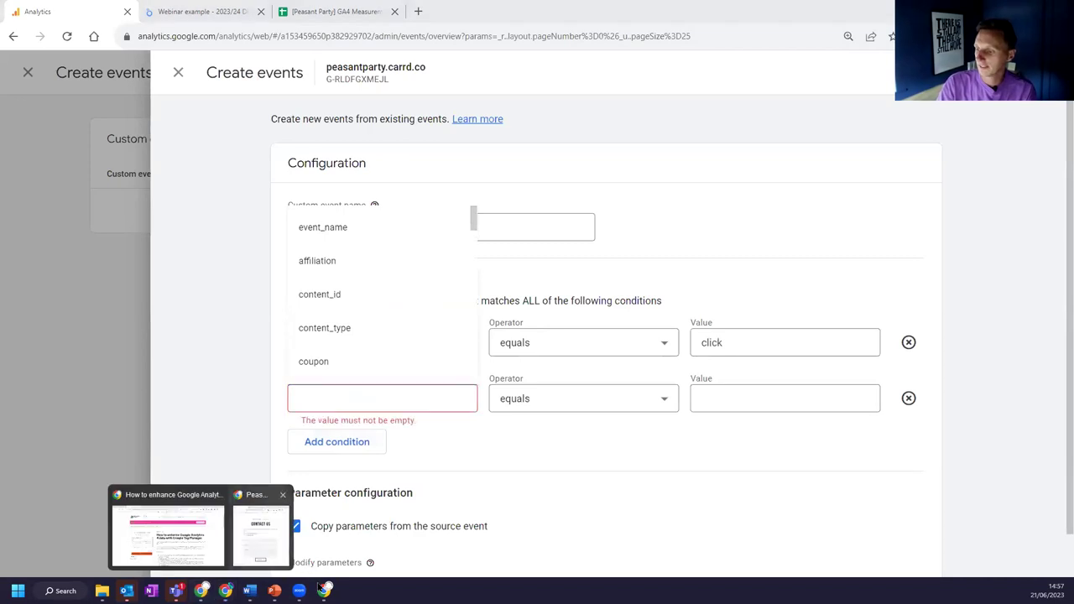
click(260, 529)
double_click(16, 405)
drag(226, 402, 140, 406)
key(ctrl+c)
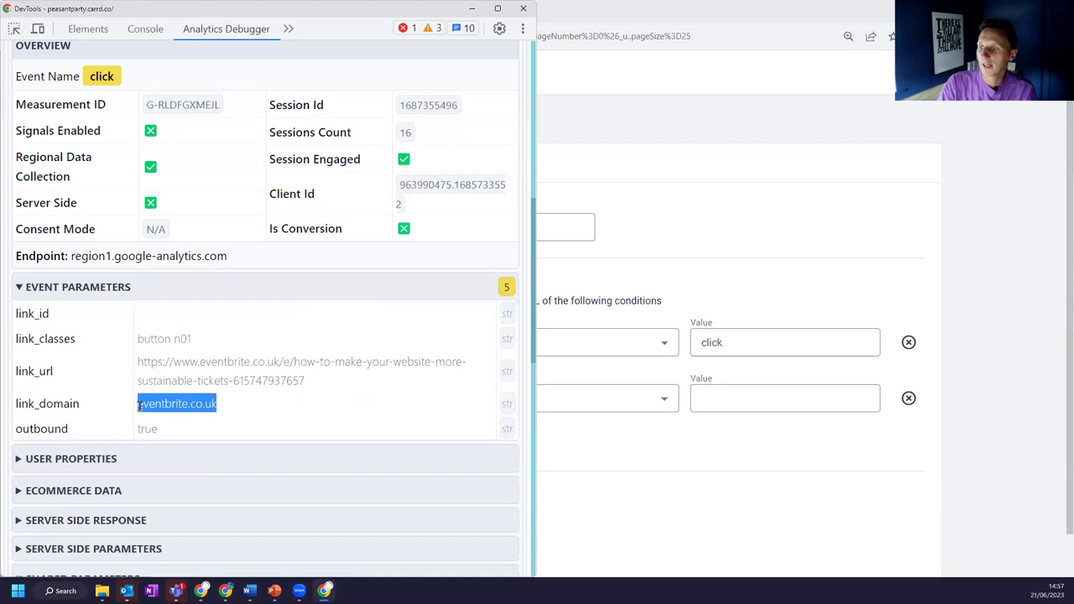
Step: Set the second condition to link_domain equals eventbrite.co.uk and create the book_now event
click(707, 262)
click(377, 404)
text(link_domains)
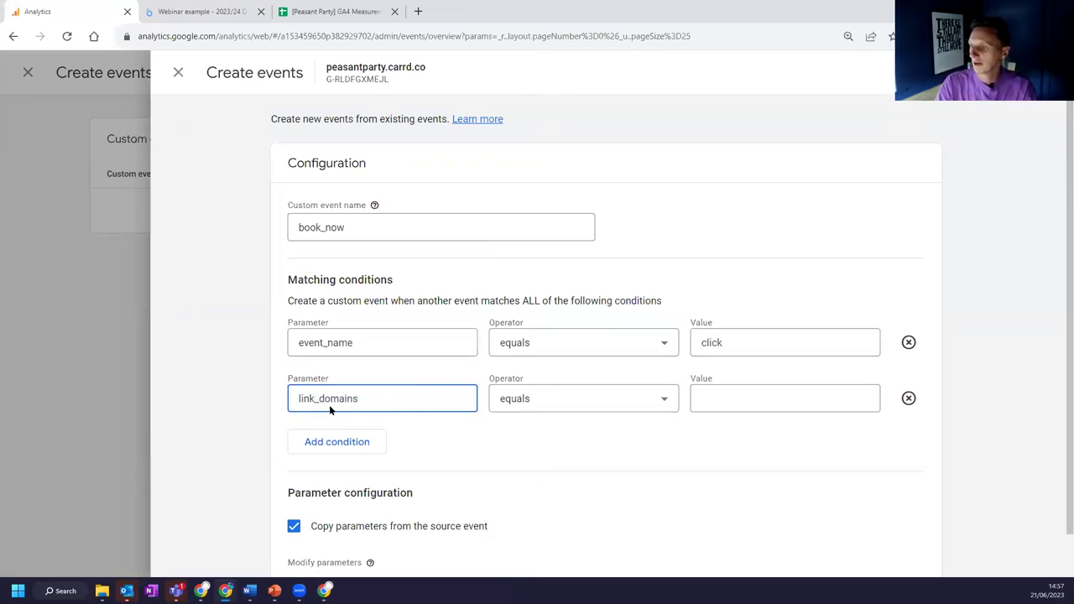
key(BackSpace)
click(753, 397)
key(ctrl+v)
click(813, 448)
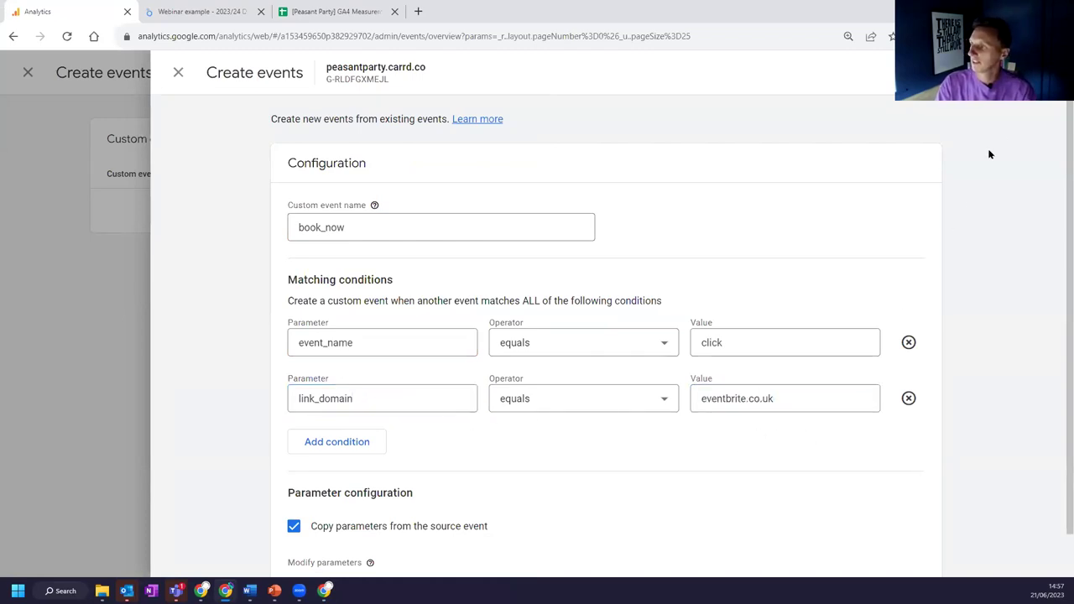
click(933, 72)
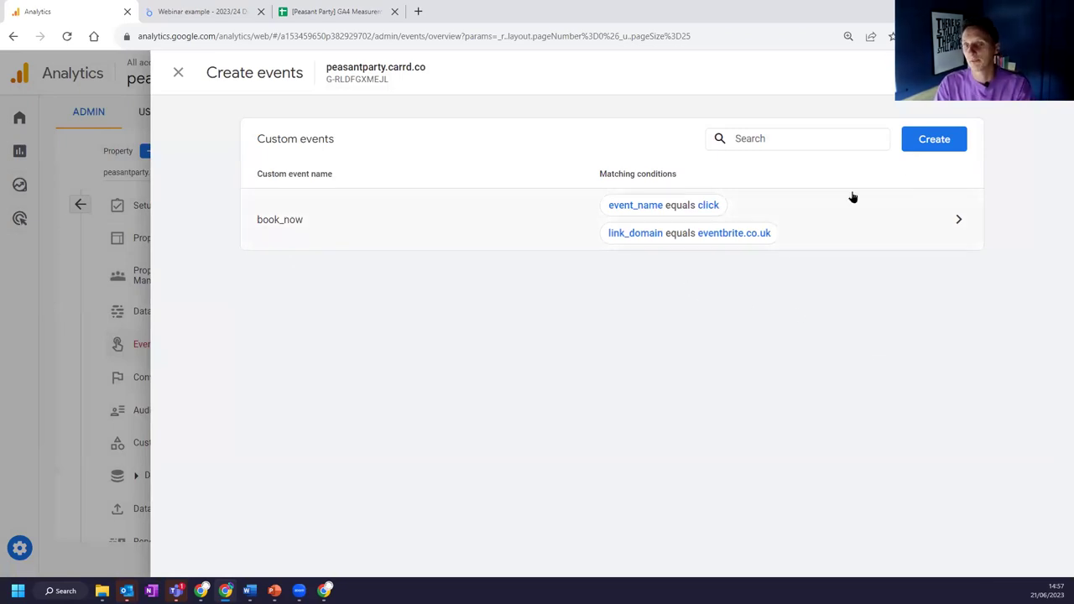
Step: Start another custom event, check the Donate row in the measurement plan and name the event donate
click(944, 140)
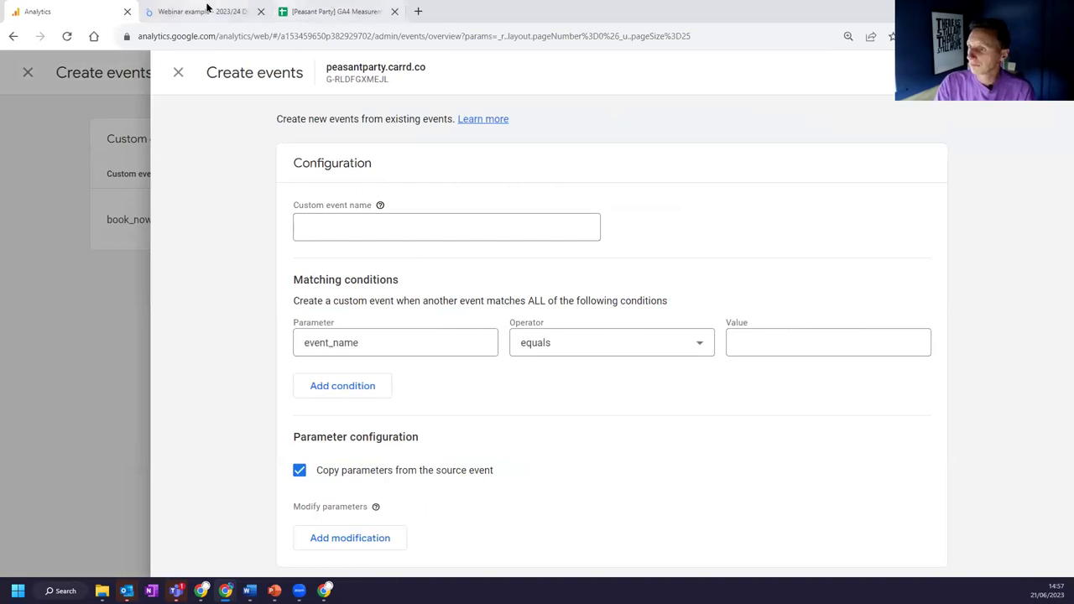
click(340, 17)
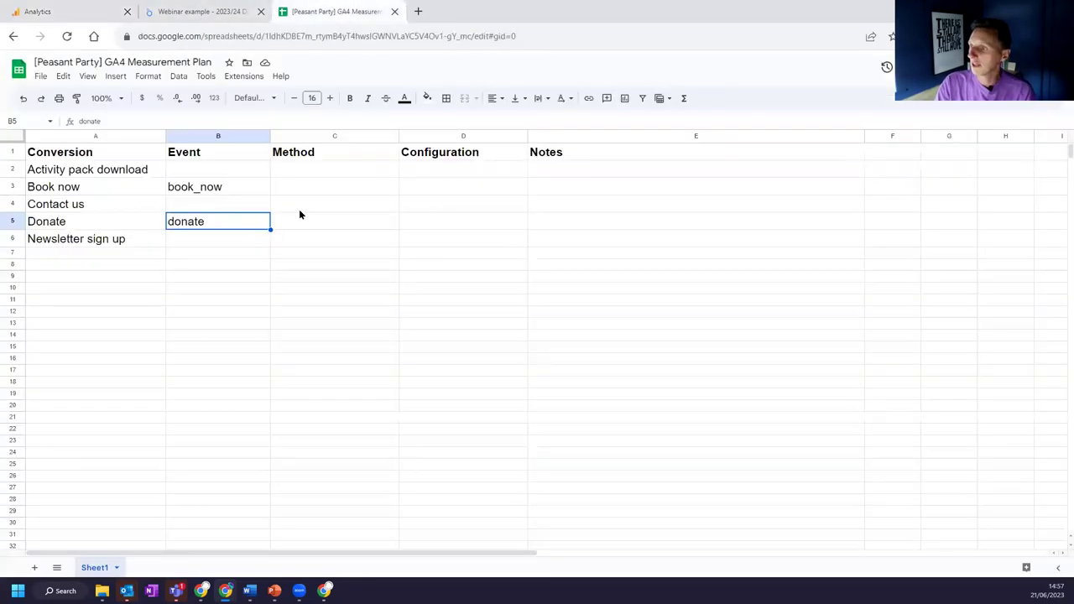
click(93, 11)
click(448, 228)
text(donate)
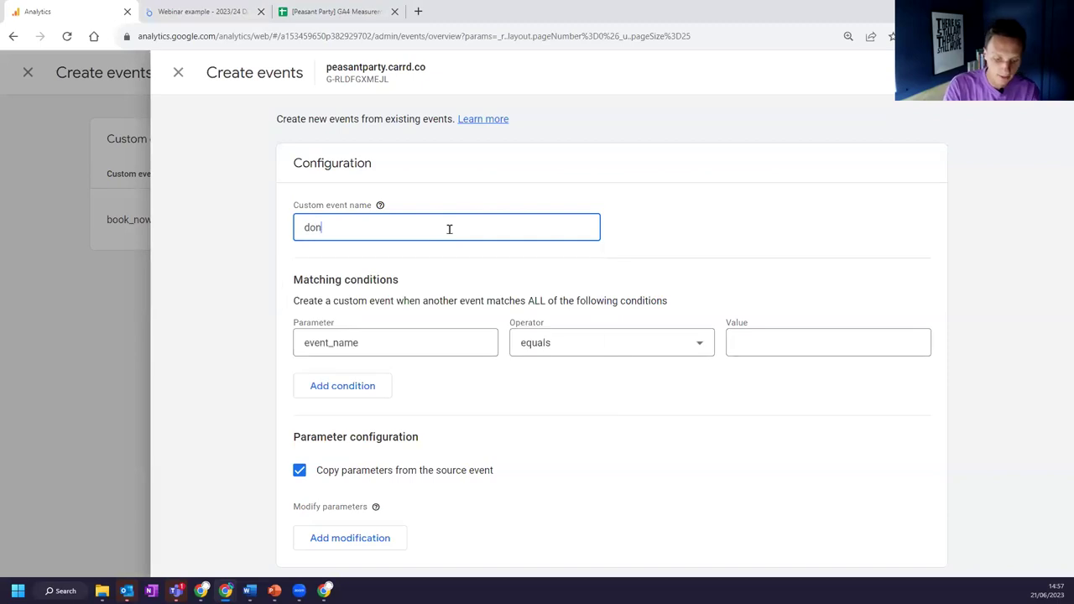
click(630, 225)
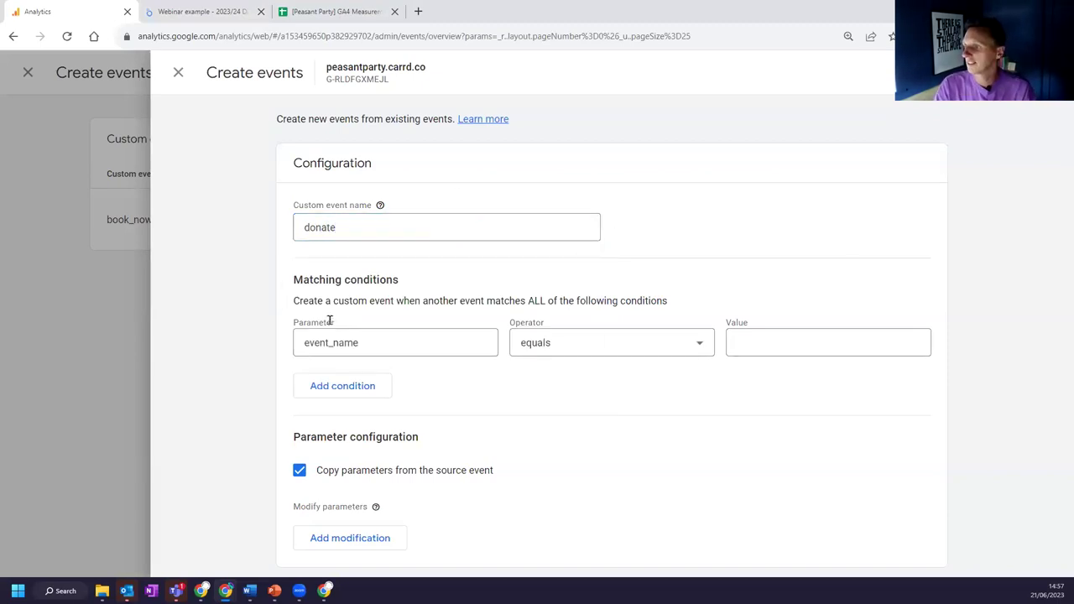
Step: Set the donate event's first condition to event_name equals click and add a second condition on the link_domain parameter
click(731, 346)
text(click)
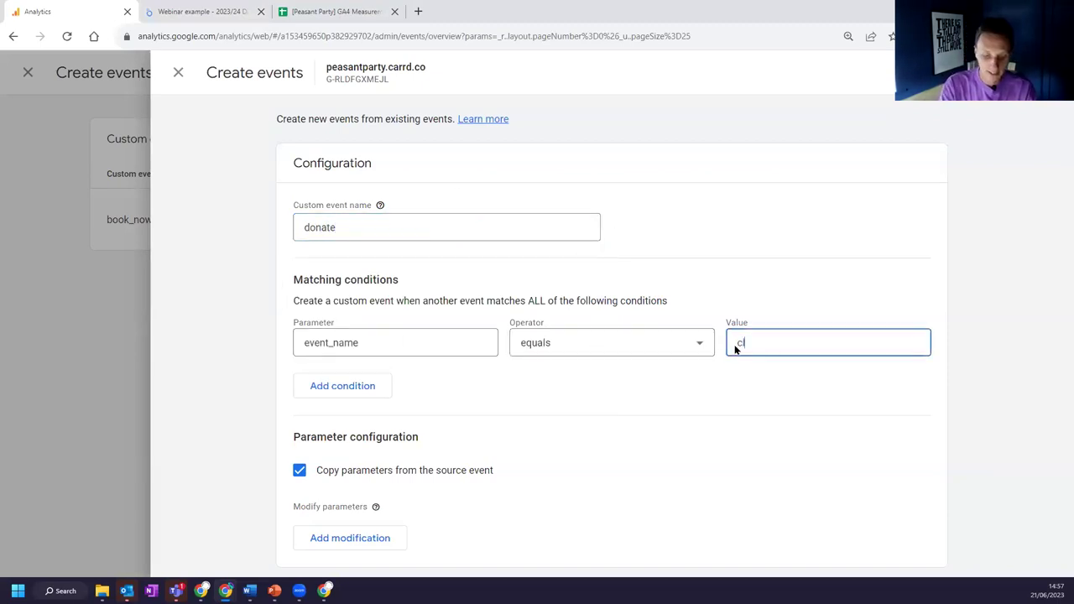
click(746, 411)
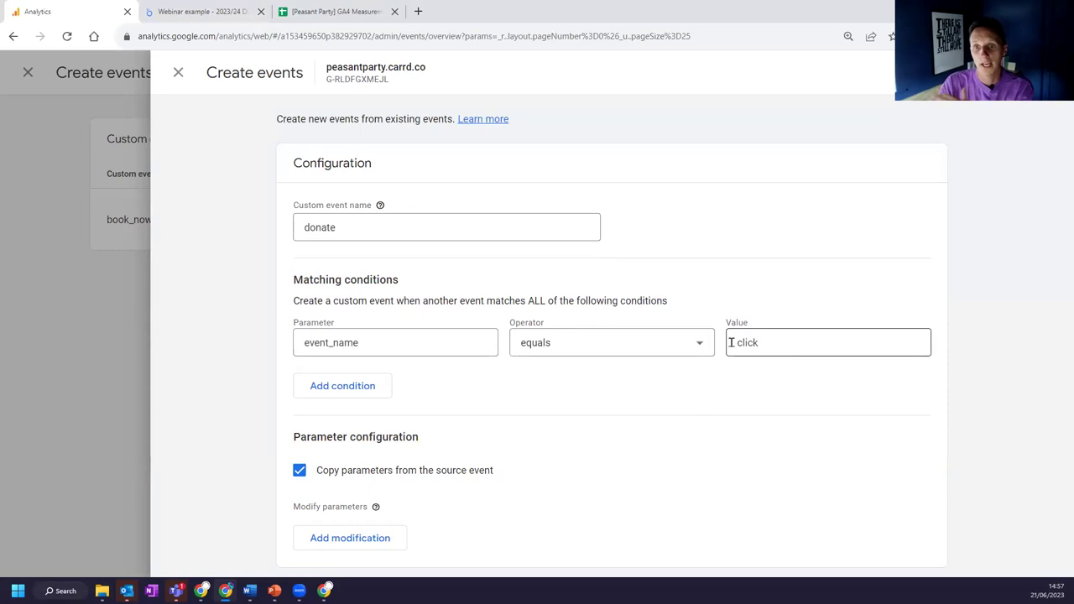
click(355, 385)
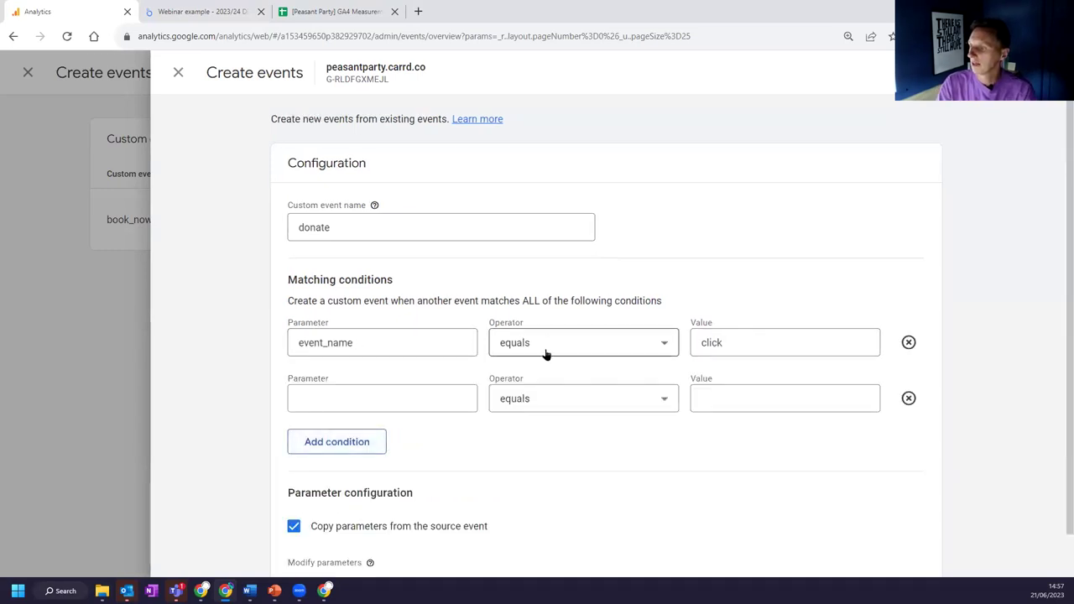
click(361, 391)
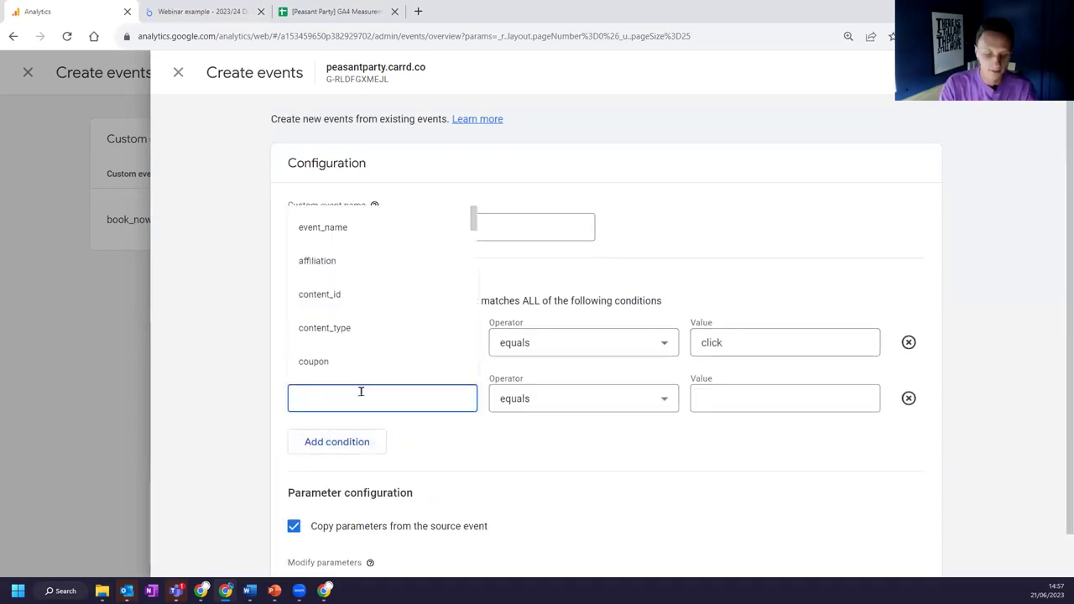
text(link_domain)
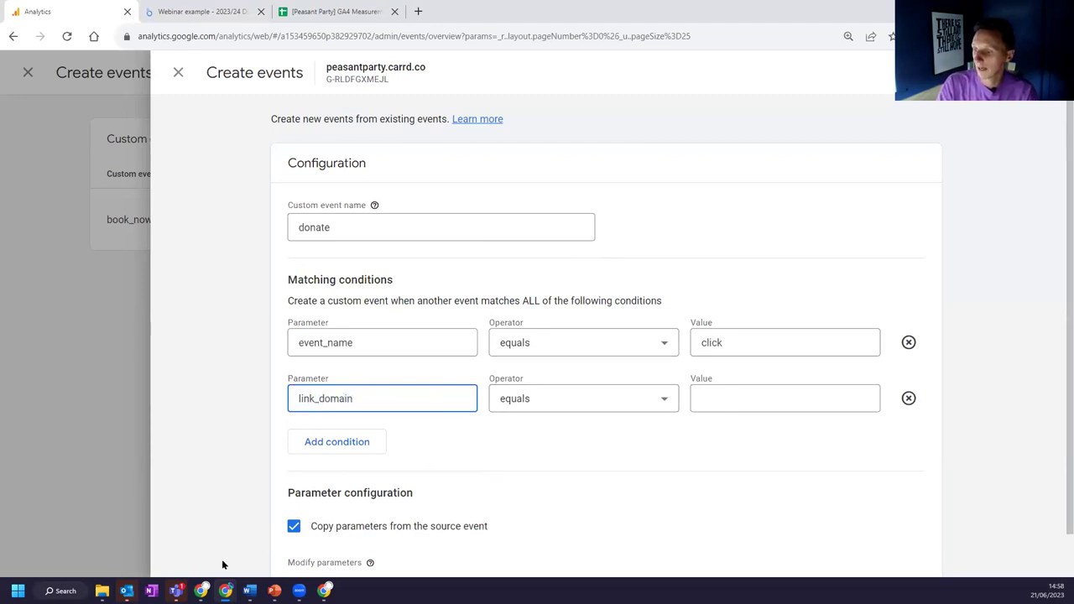
Step: Examine the recorded click events in Analytics Debugger for the donate link's domain and return to the custom event form
click(270, 504)
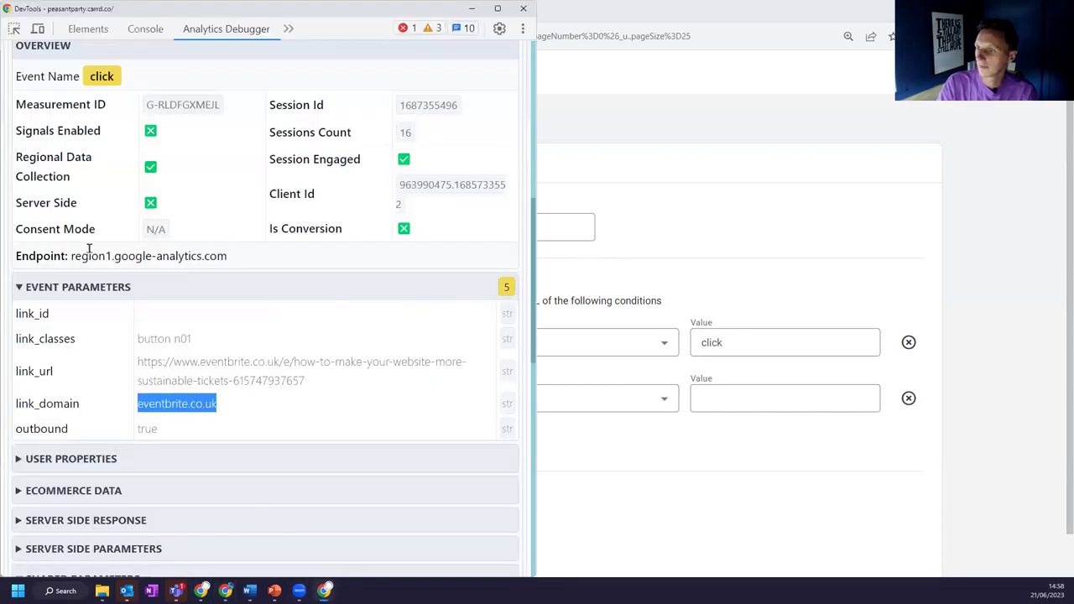
scroll(89, 249, up, 3)
click(79, 239)
click(104, 342)
scroll(209, 307, down, 3)
scroll(209, 307, up, 3)
click(76, 224)
click(77, 189)
scroll(218, 336, down, 6)
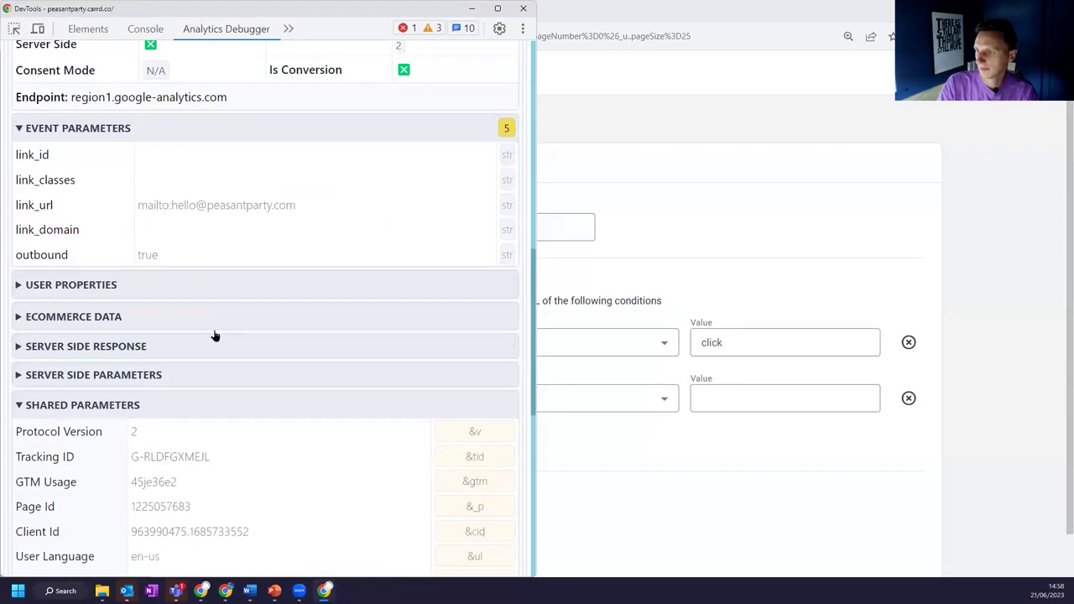
scroll(251, 277, up, 10)
key(alt+Tab)
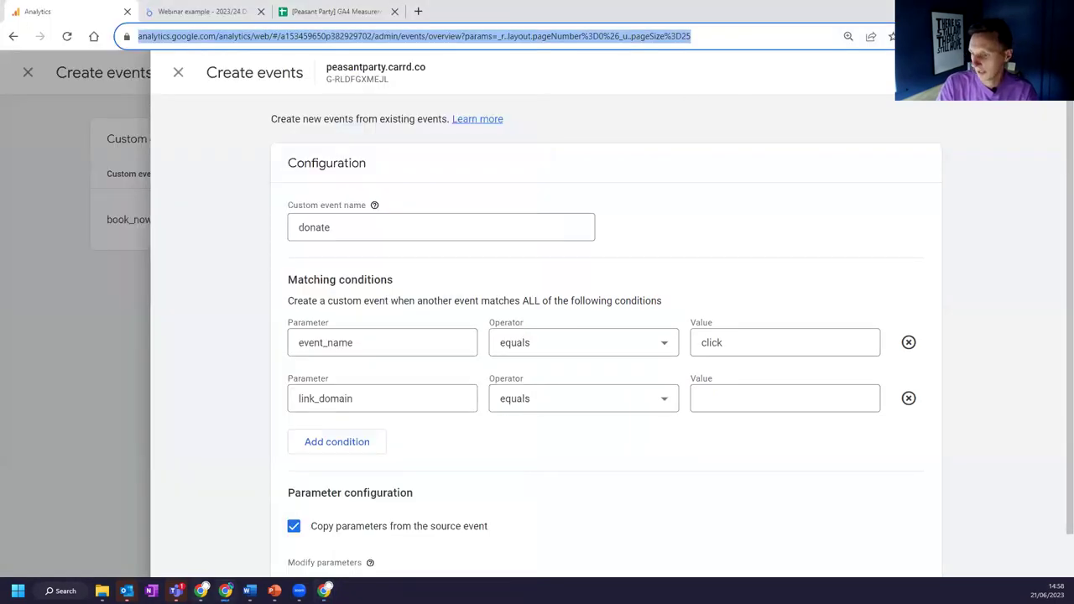
Step: Switch to the Peasant Party site and follow the Donate Now link to trigger a click event
mouse_move(200, 590)
click(251, 528)
scroll(593, 306, up, 4)
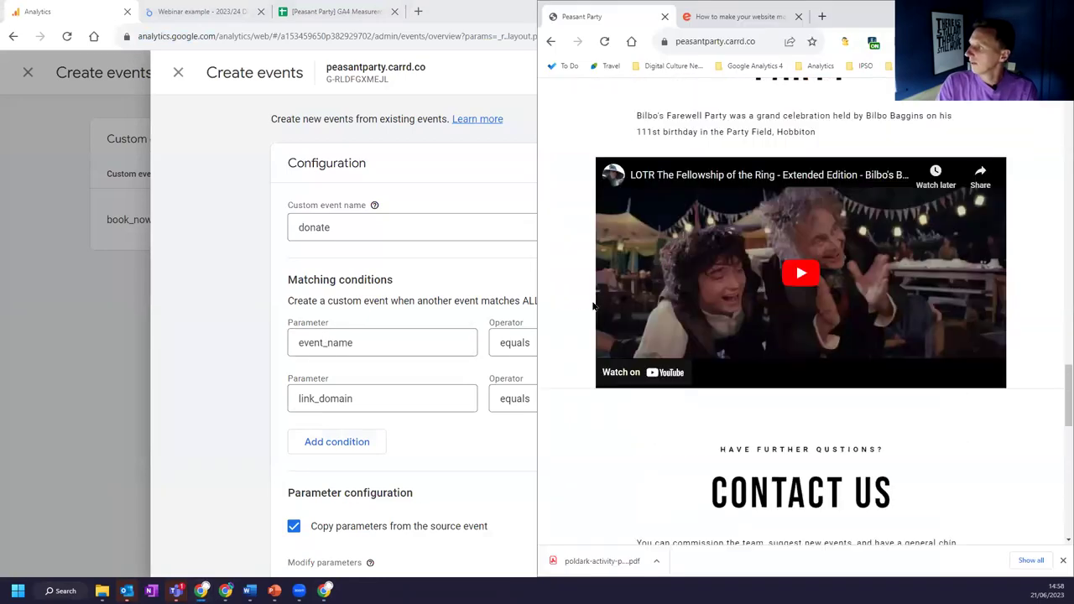
scroll(592, 306, up, 12)
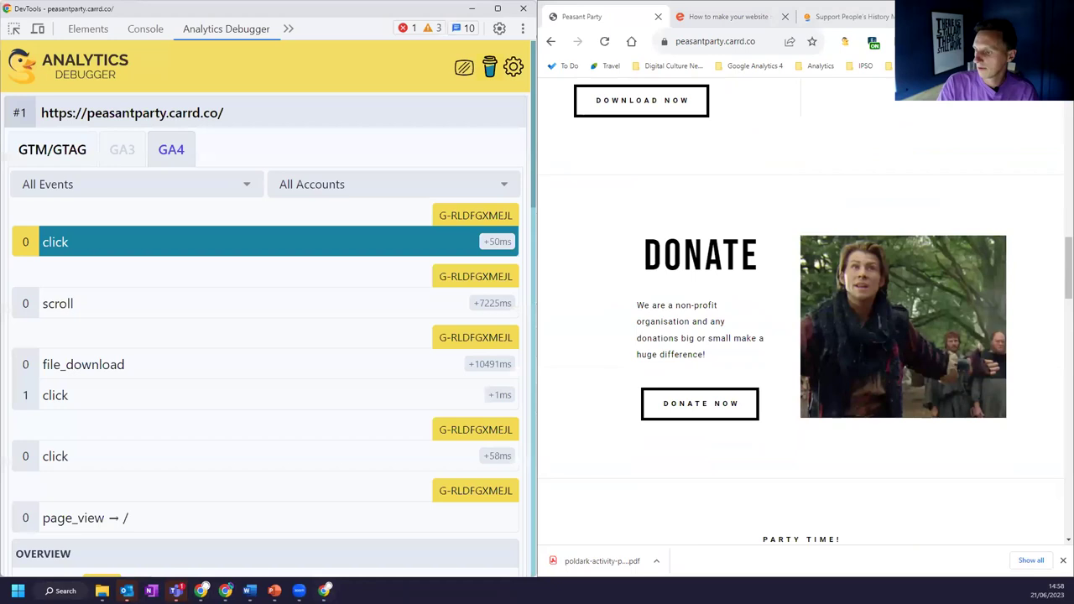
Step: Open the newest click event in Analytics Debugger and copy its link_domain value, phm.enthuse.com
click(324, 590)
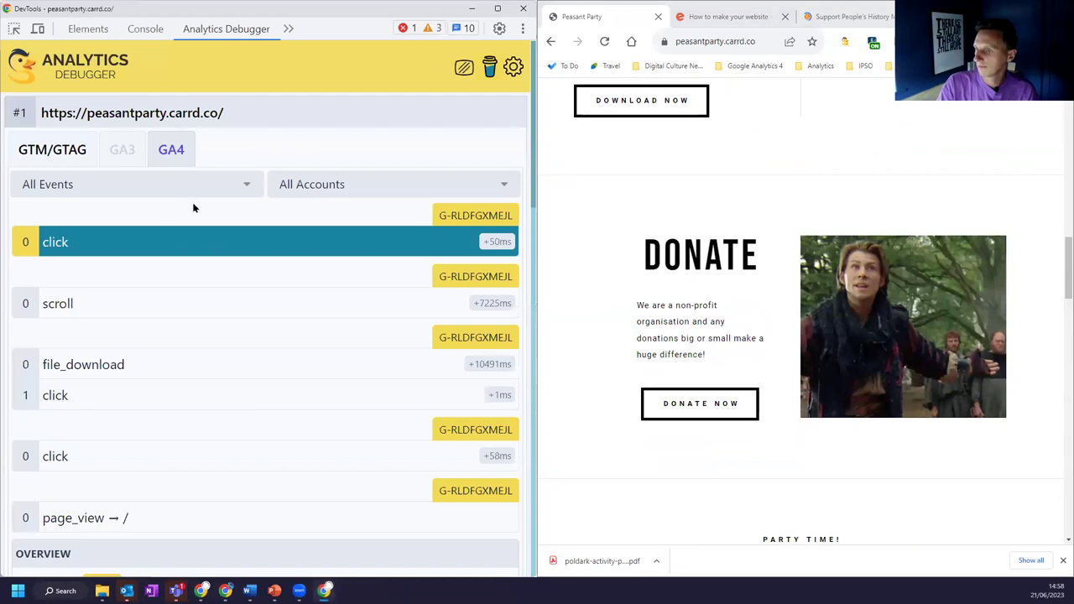
click(100, 247)
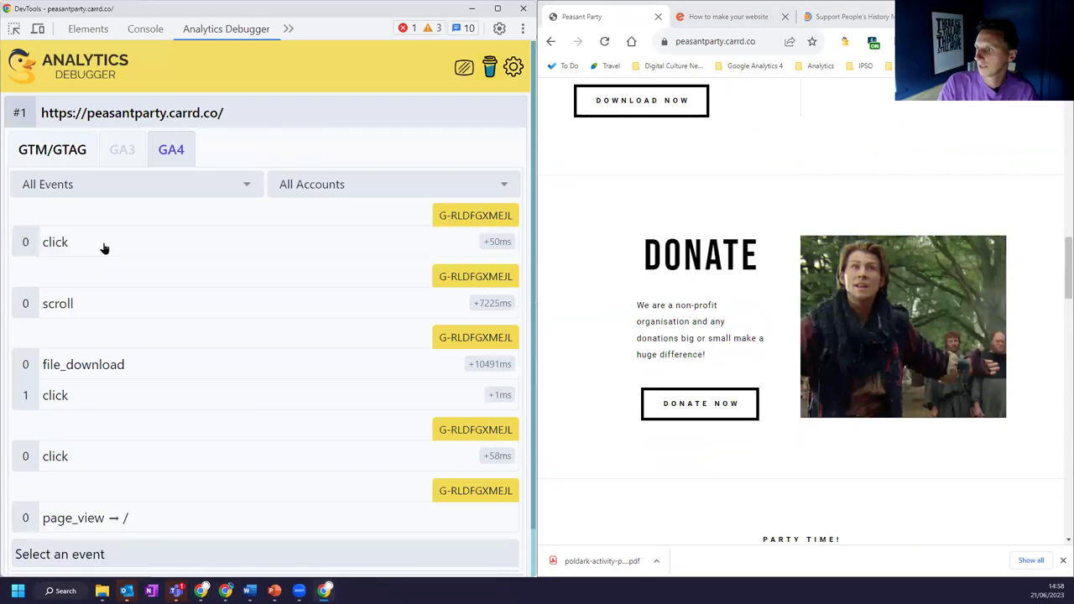
click(101, 247)
click(95, 246)
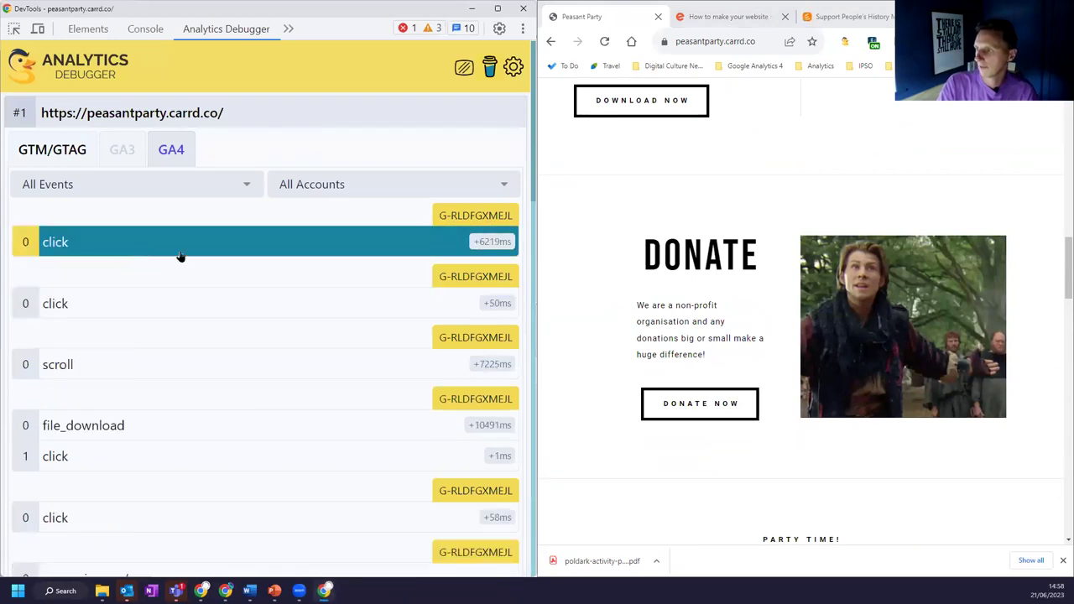
scroll(180, 257, down, 5)
scroll(168, 277, down, 2)
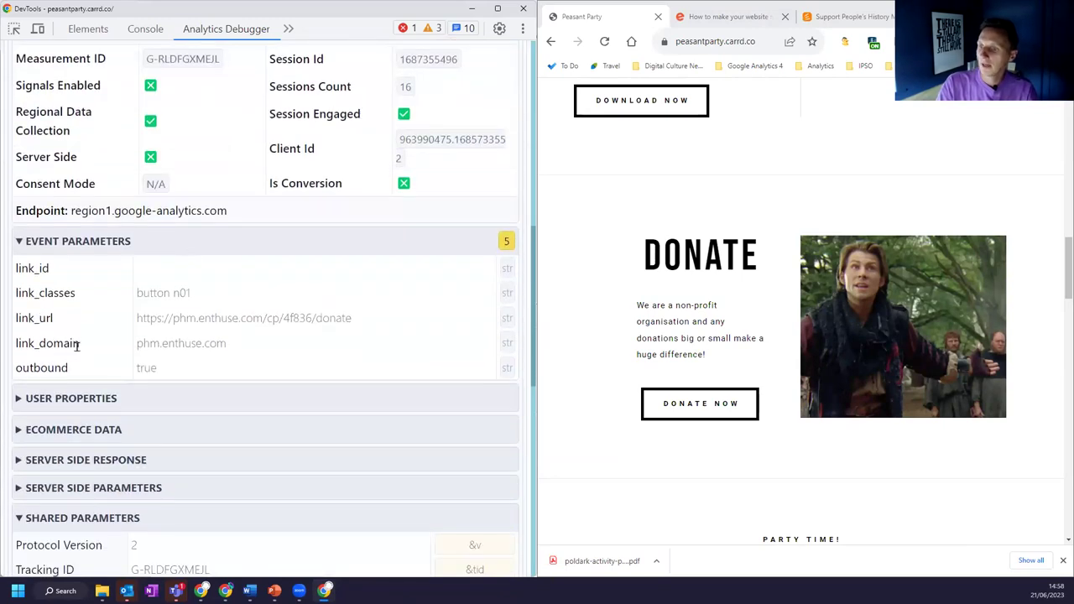
double_click(182, 344)
key(ctrl+c)
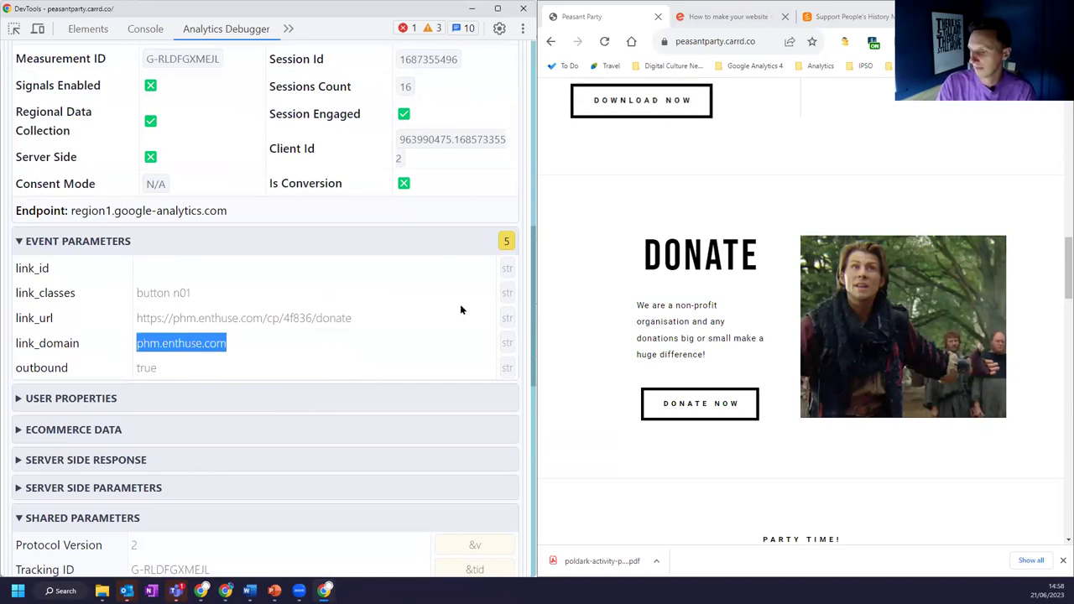
Step: Set the donate event's second condition to link_domain equals phm.enthuse.com and create the event
key(alt+Tab)
click(749, 406)
key(ctrl+v)
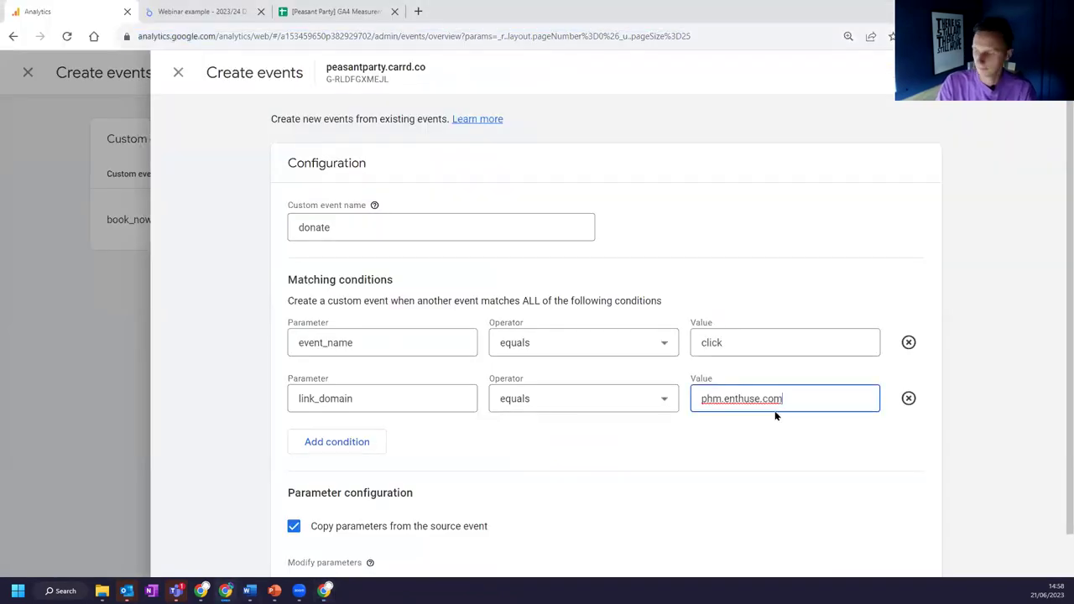
scroll(712, 438, down, 1)
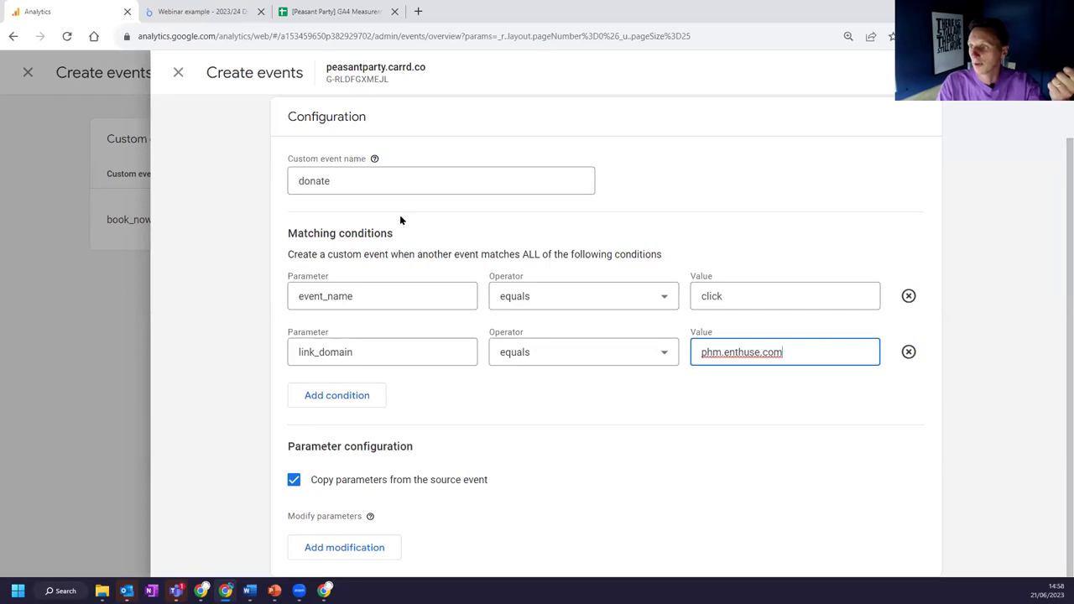
click(990, 72)
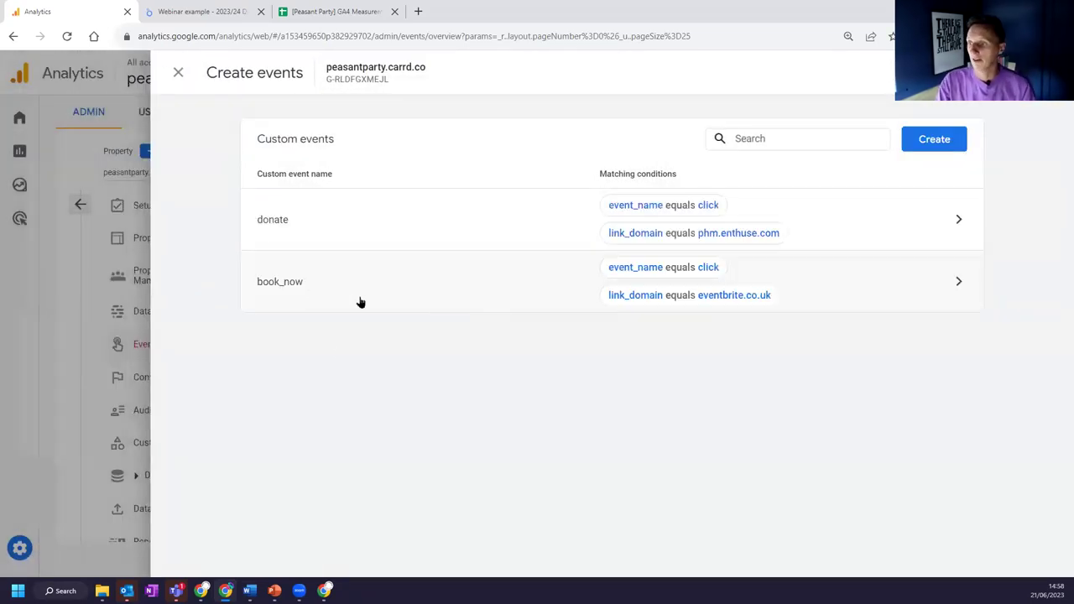
Step: Close the custom events list and switch to the peasantparty.carrd.co - GA4 (made earlier) property
click(178, 73)
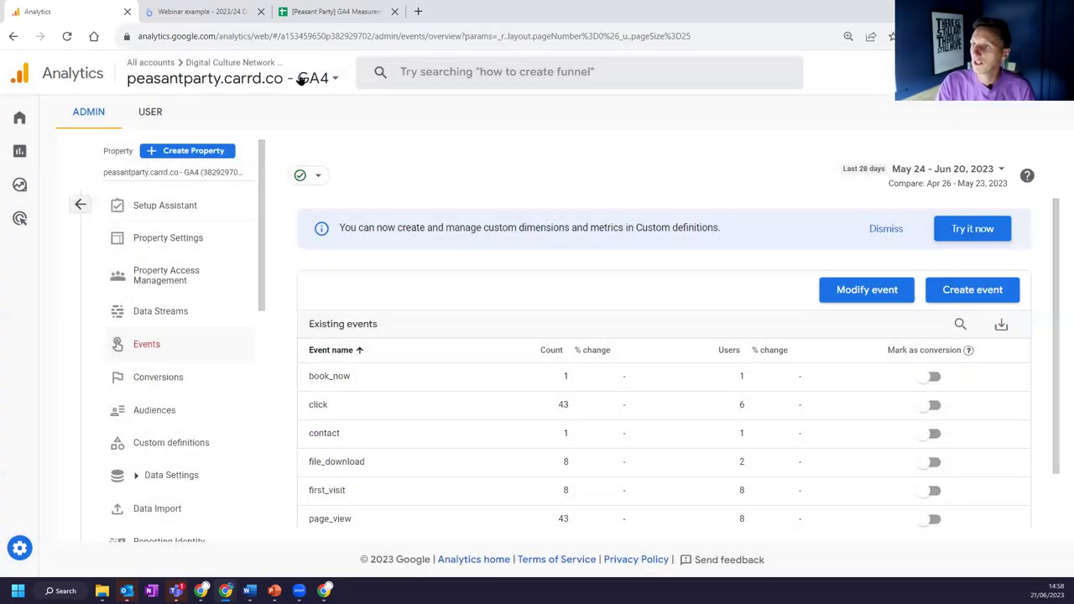
click(228, 79)
click(238, 299)
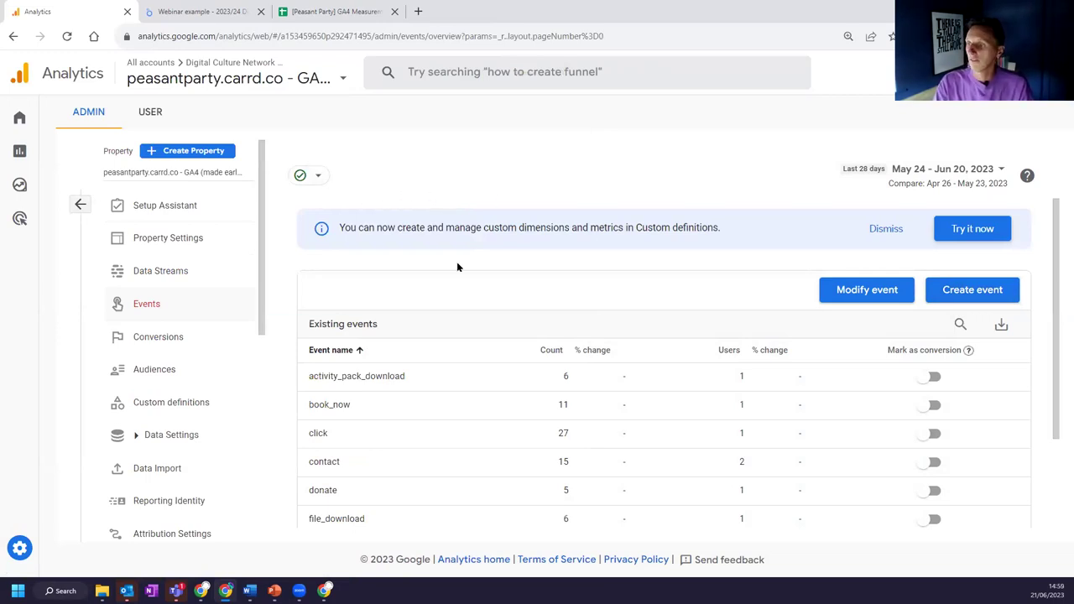
Step: Mark the book_now and donate events as conversions in the existing events list
scroll(372, 323, down, 2)
key(ctrl+plus)
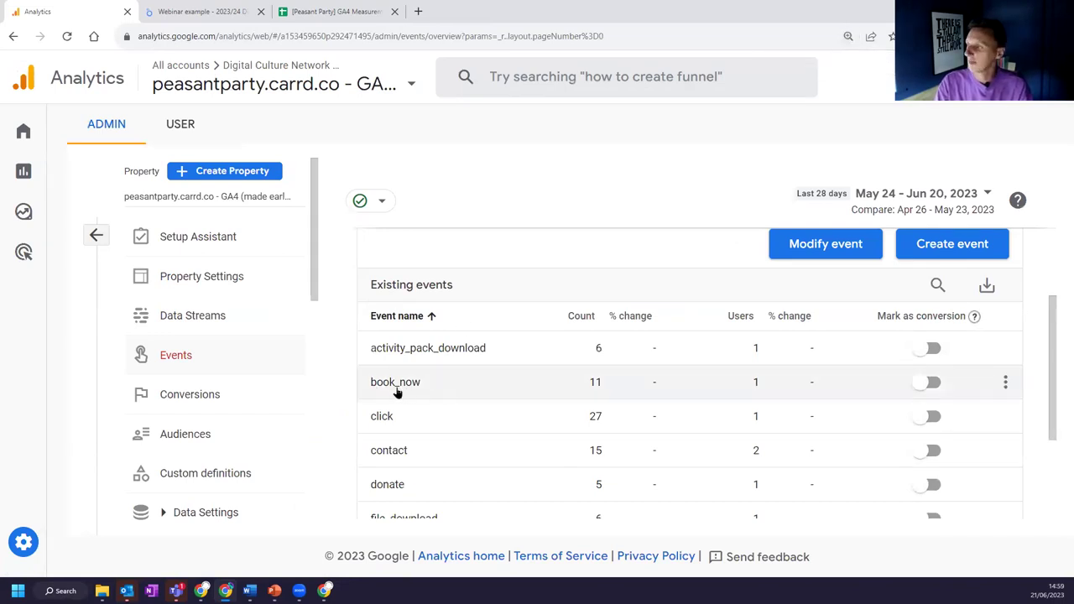
click(926, 383)
scroll(525, 252, down, 2)
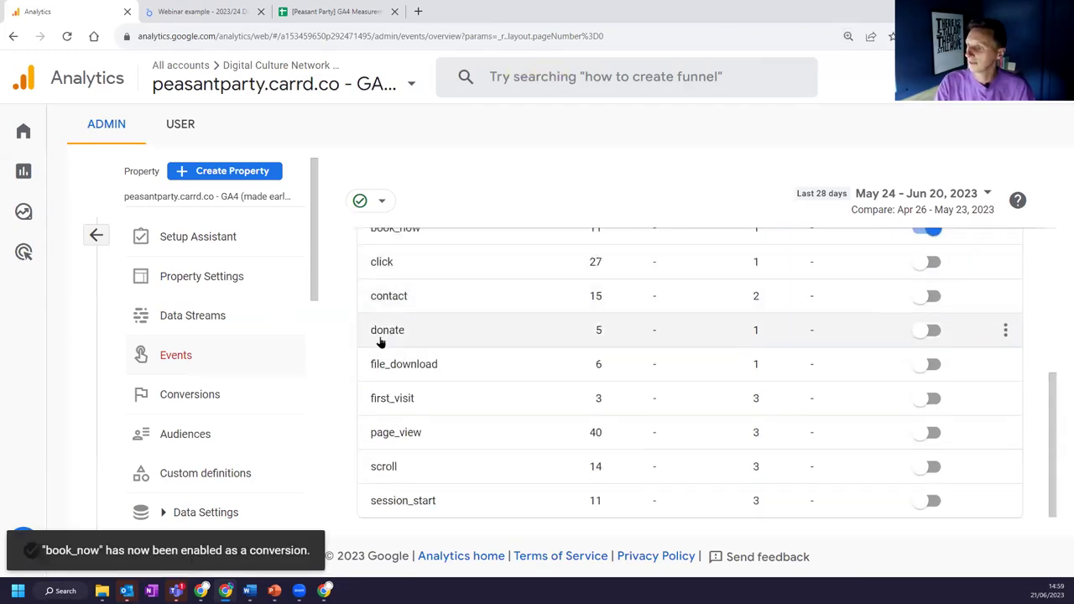
click(926, 330)
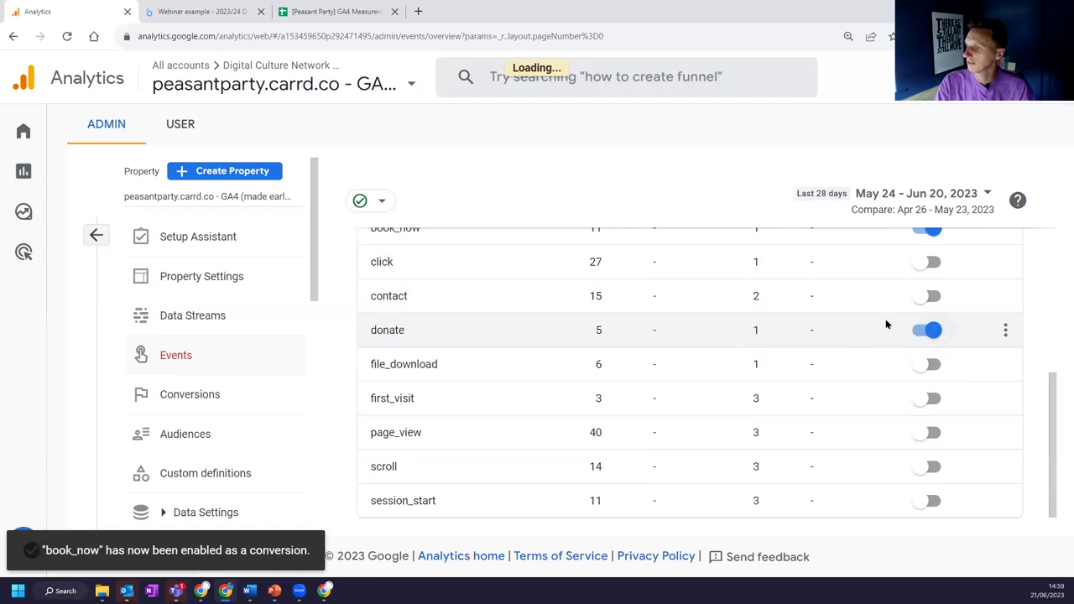
scroll(587, 386, up, 2)
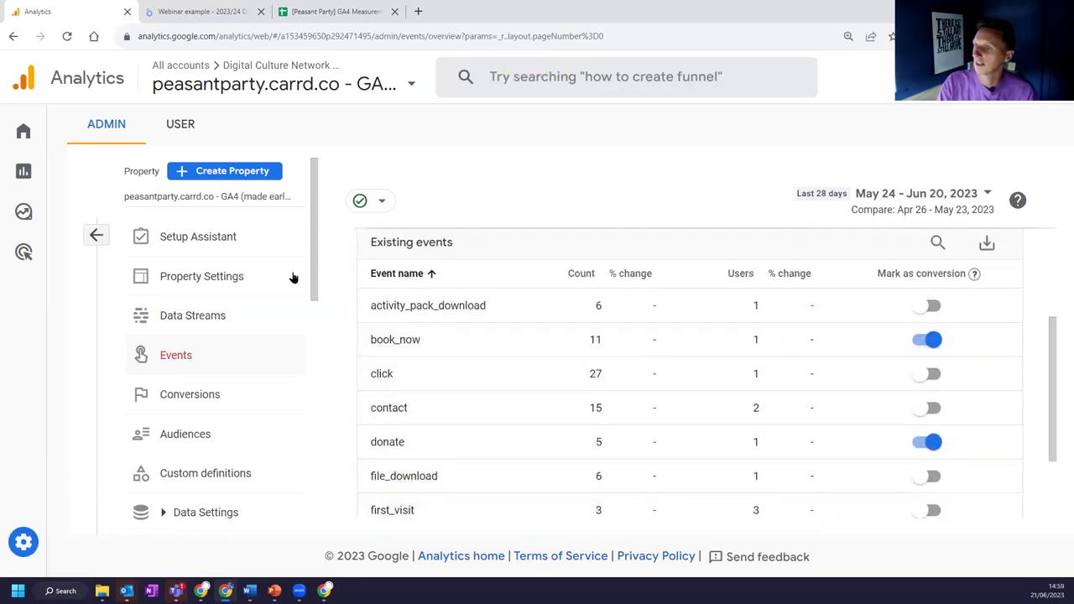
click(23, 171)
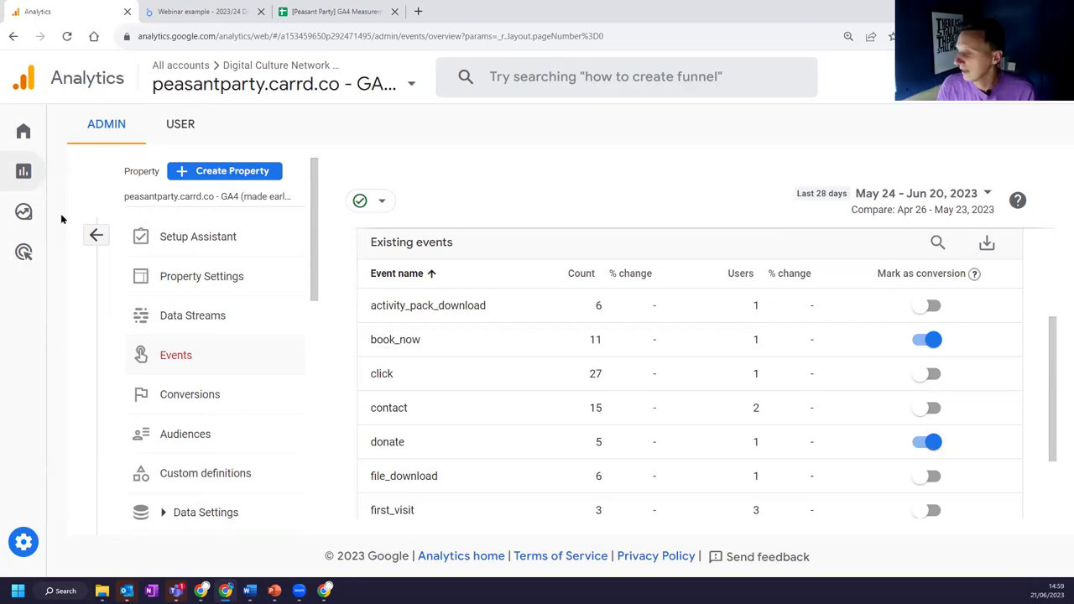
key(alt+Tab)
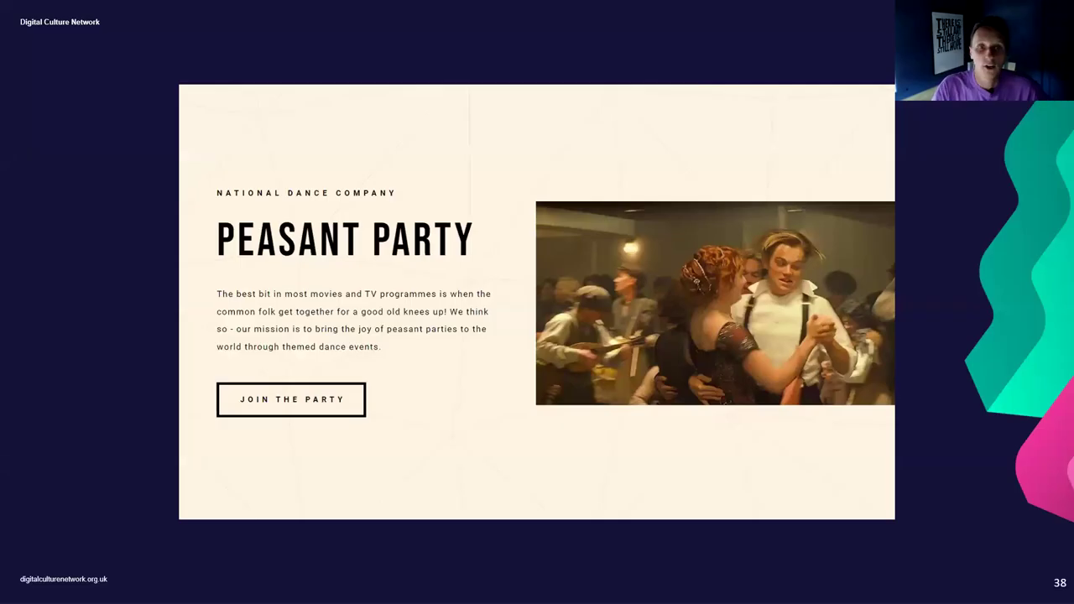
key(Right)
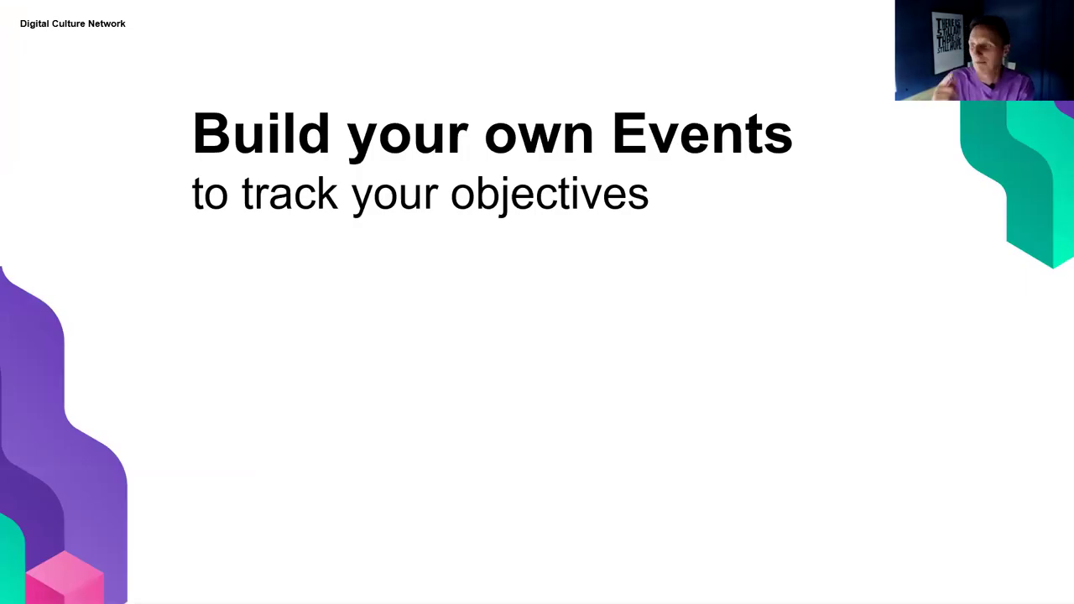
key(Right)
key(Right)
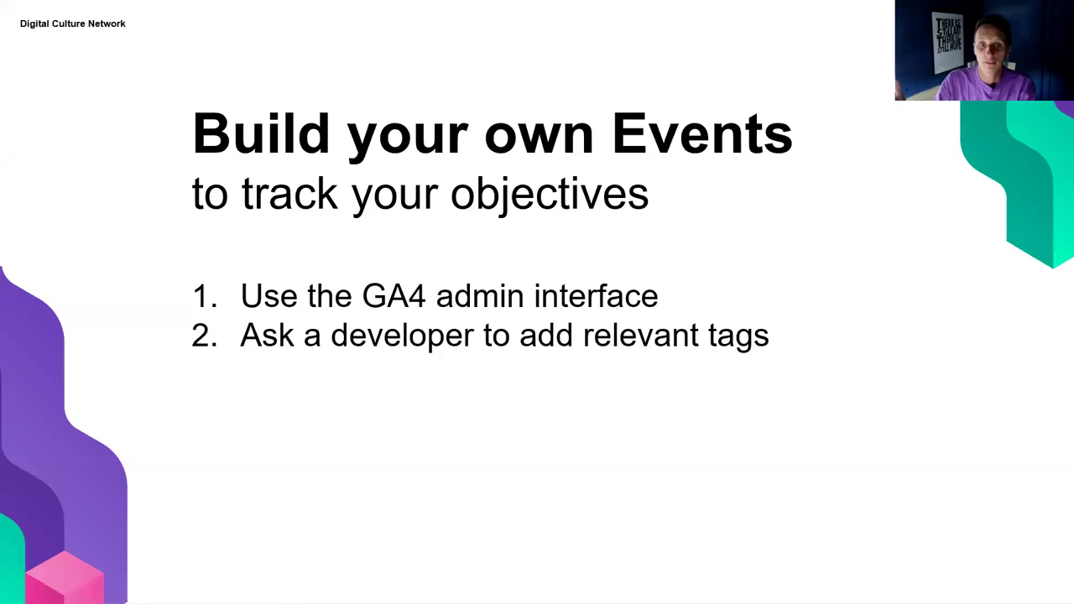
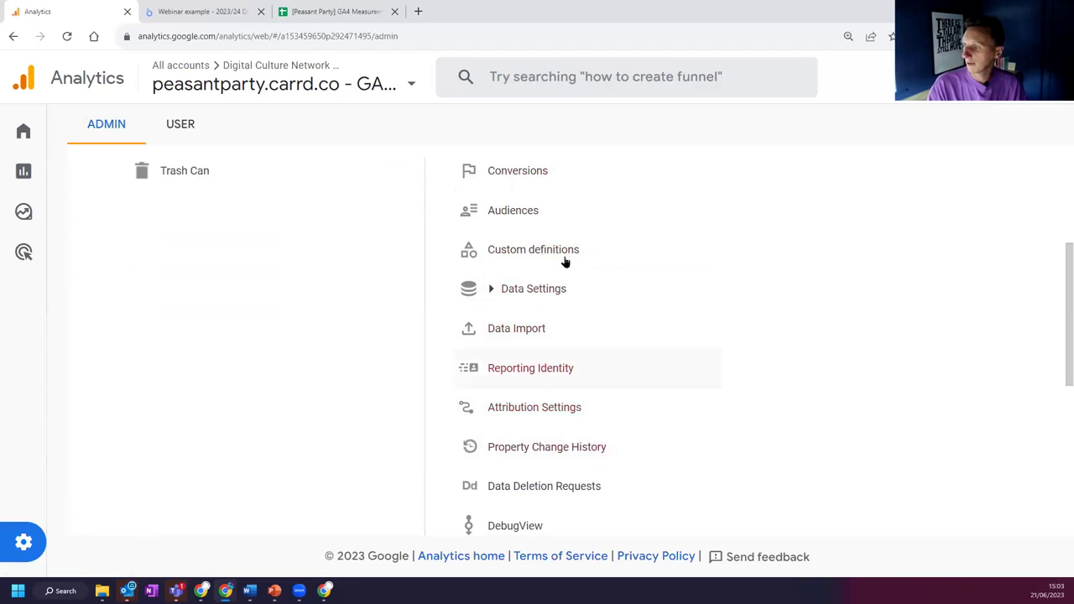
Step: Open the property's Data Collection settings to view the Google signals data collection options
click(553, 301)
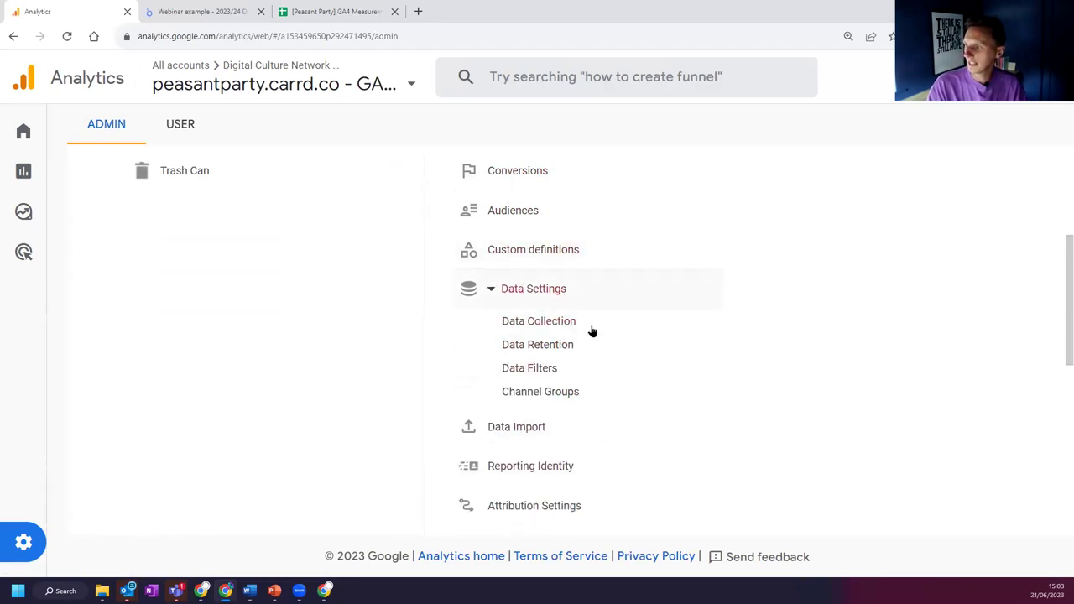
click(554, 326)
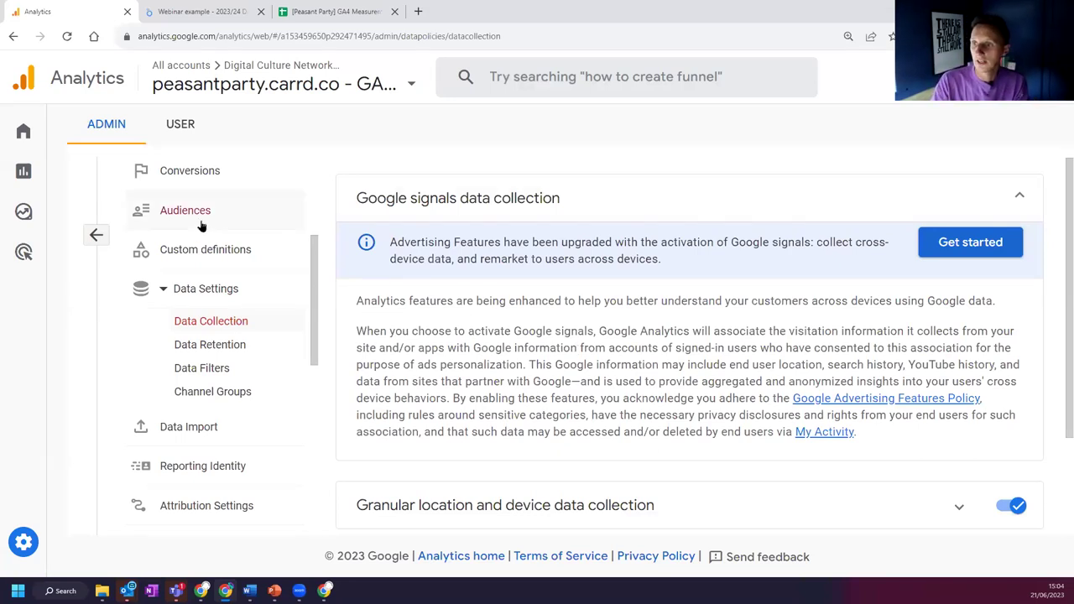
mouse_move(35, 172)
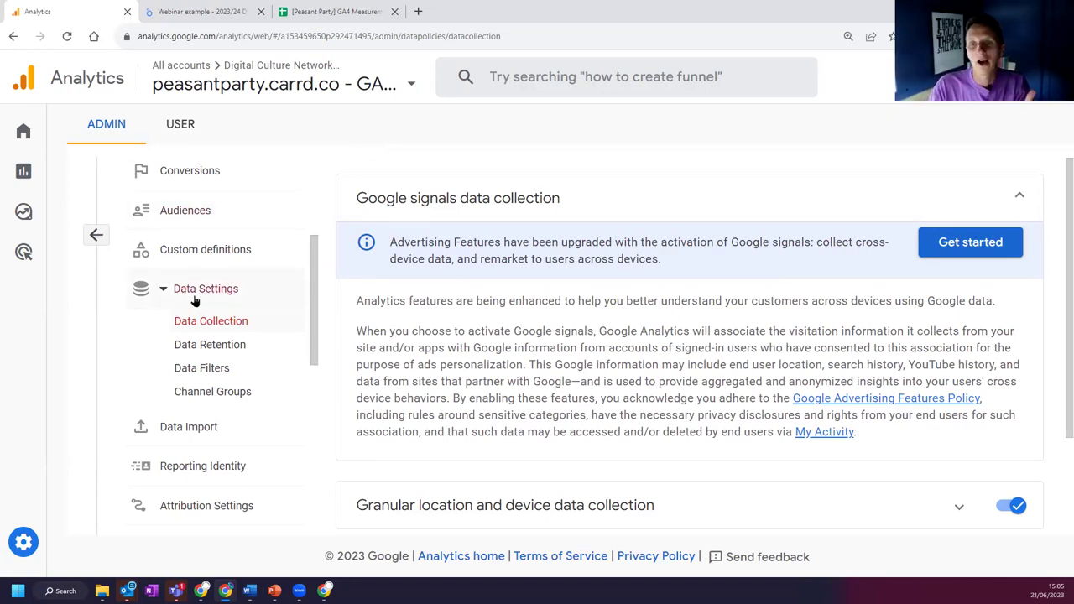
Step: Review the property's Setup Assistant, including the Google Ads section and the expanded Advanced setup options
scroll(215, 326, up, 3)
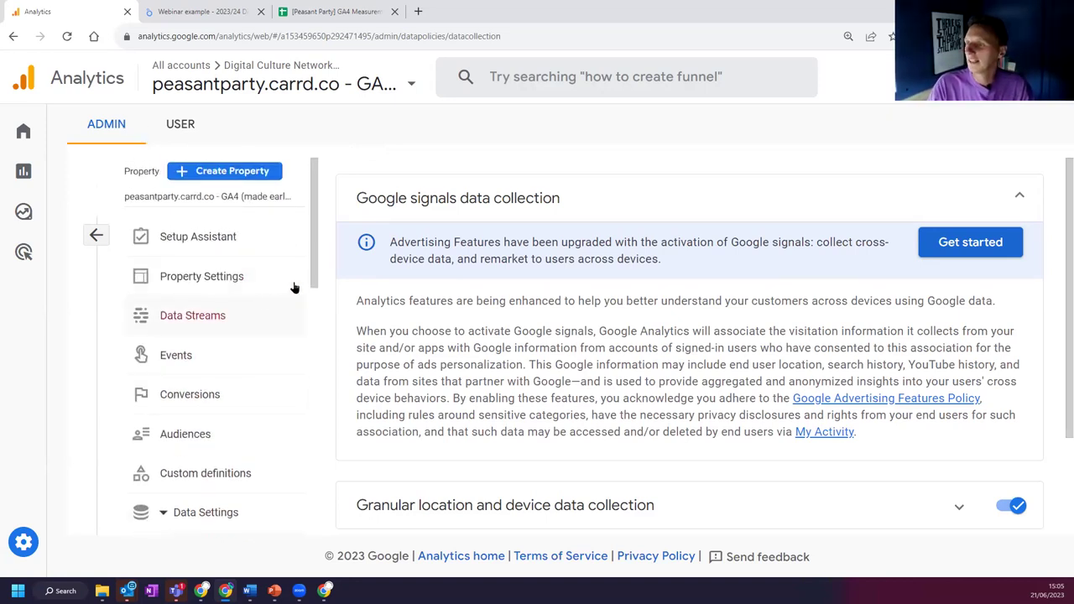
click(180, 242)
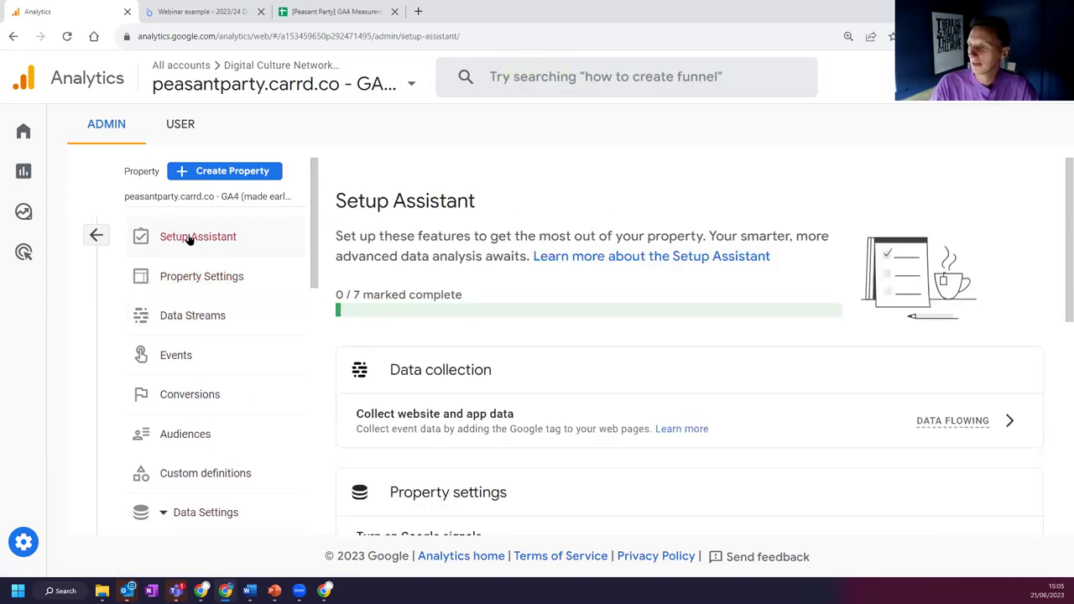
scroll(377, 240, down, 6)
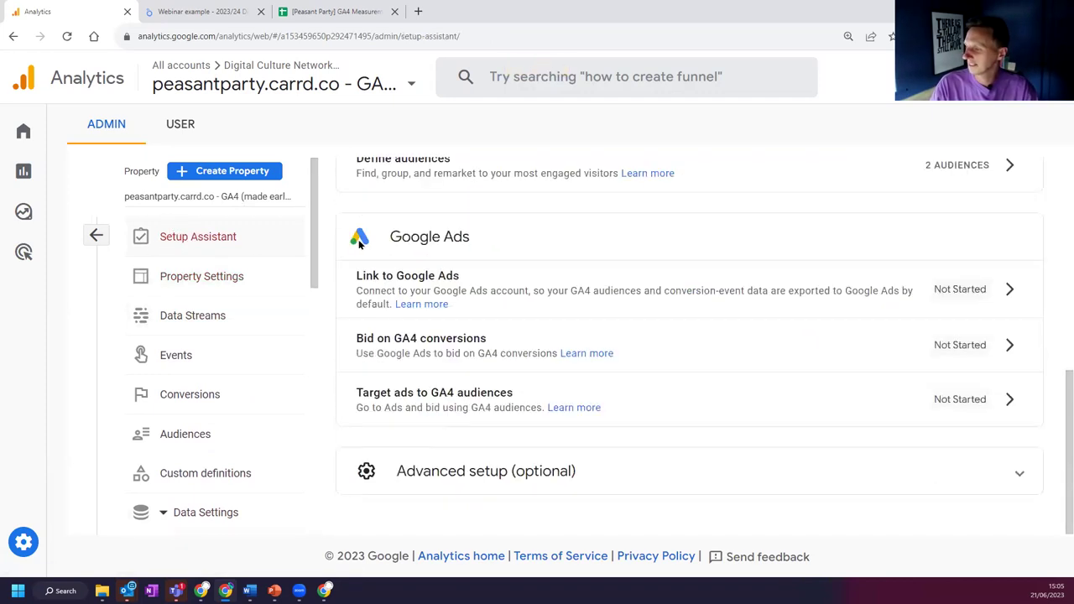
click(637, 453)
scroll(646, 415, down, 3)
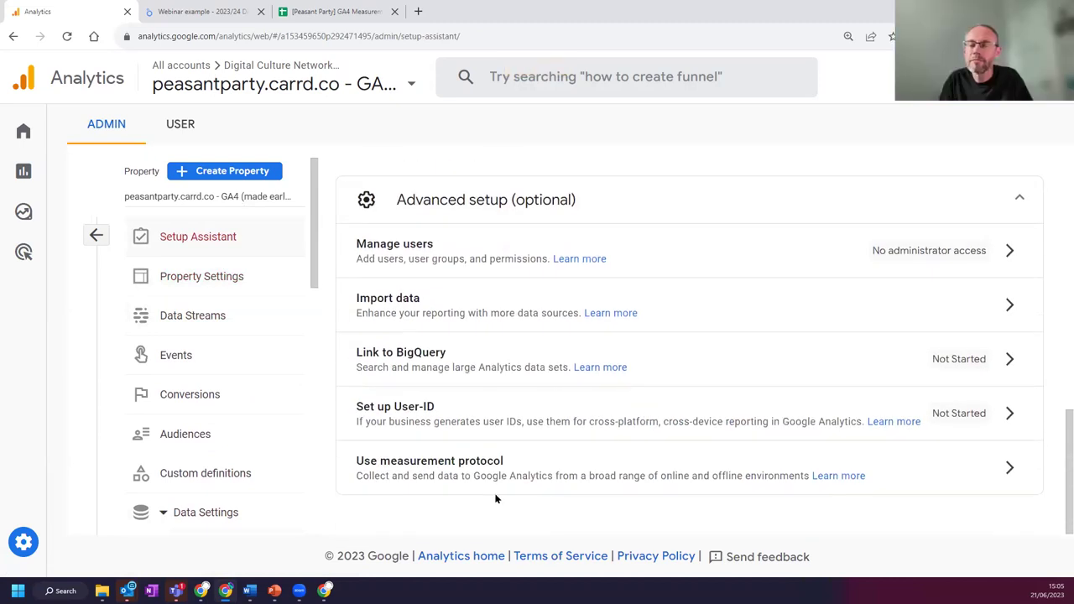
scroll(460, 475, up, 3)
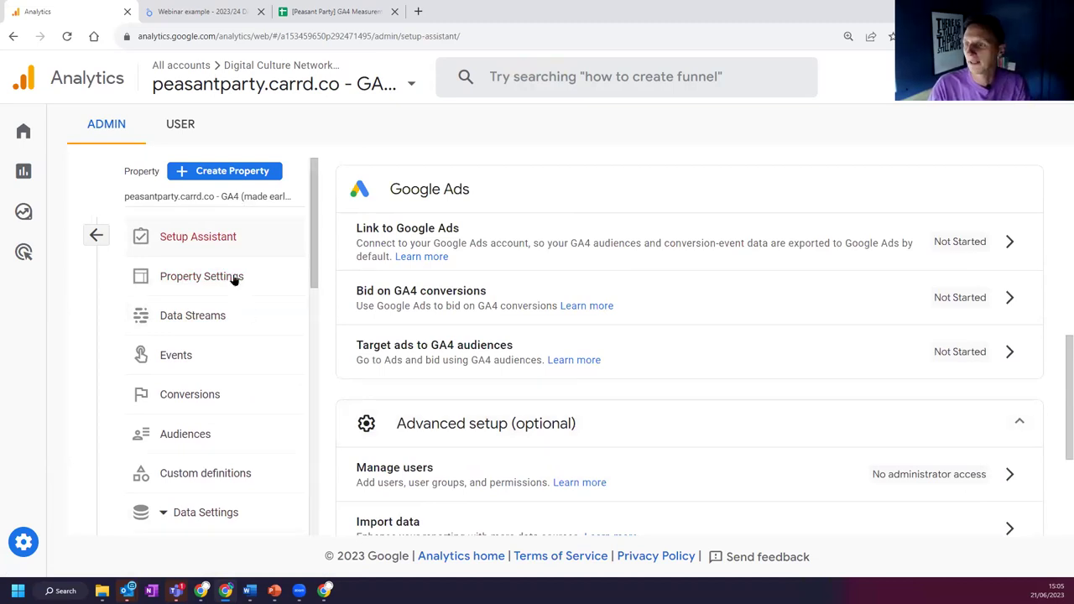
Step: Switch to the Digital Culture Network GA4 property in the .Arts Council England account
click(260, 93)
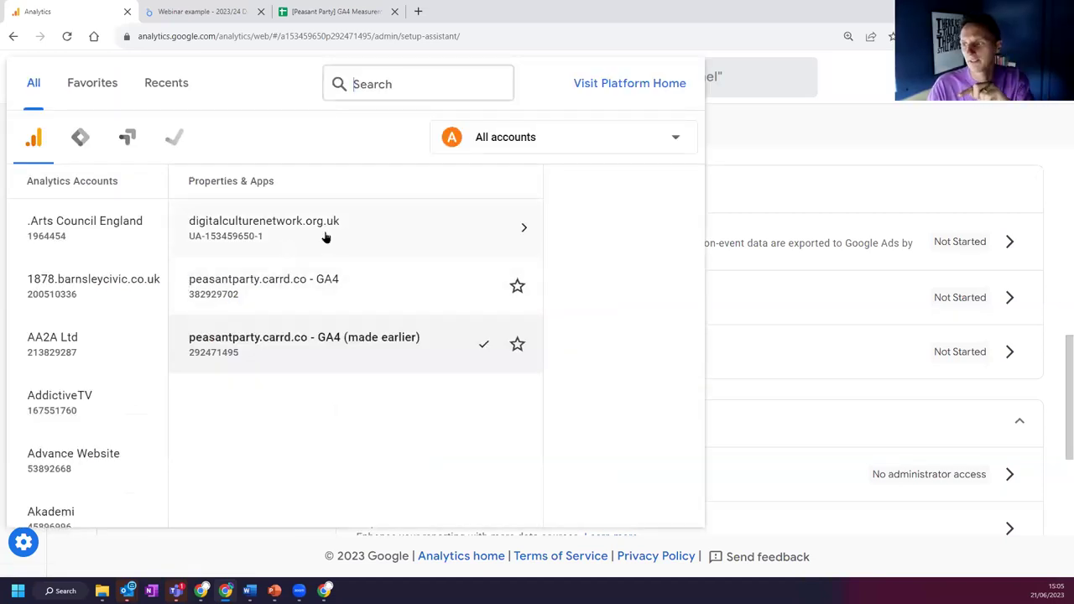
click(129, 221)
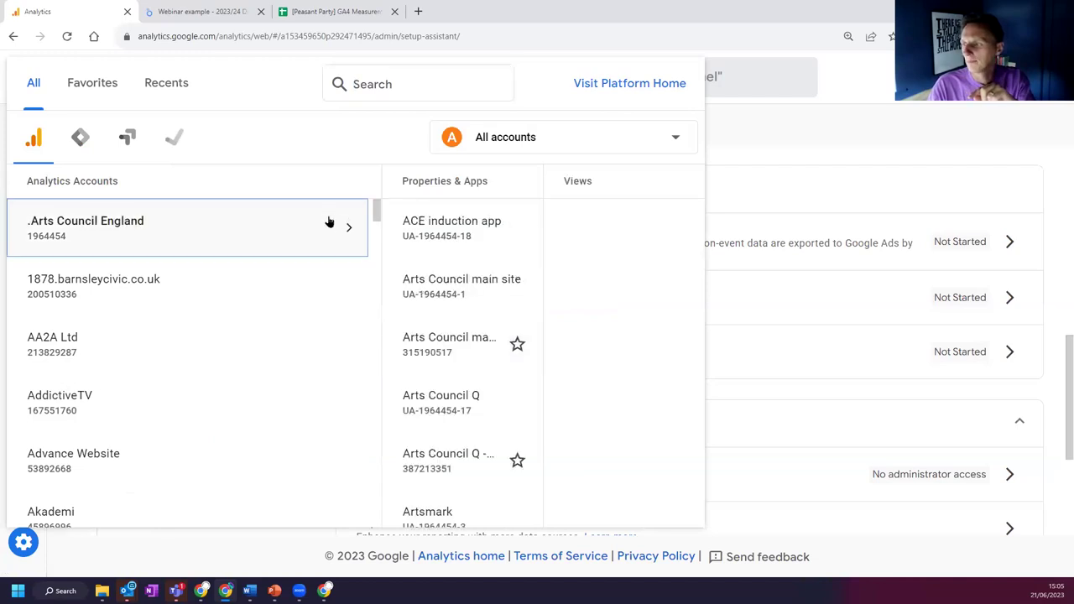
click(753, 152)
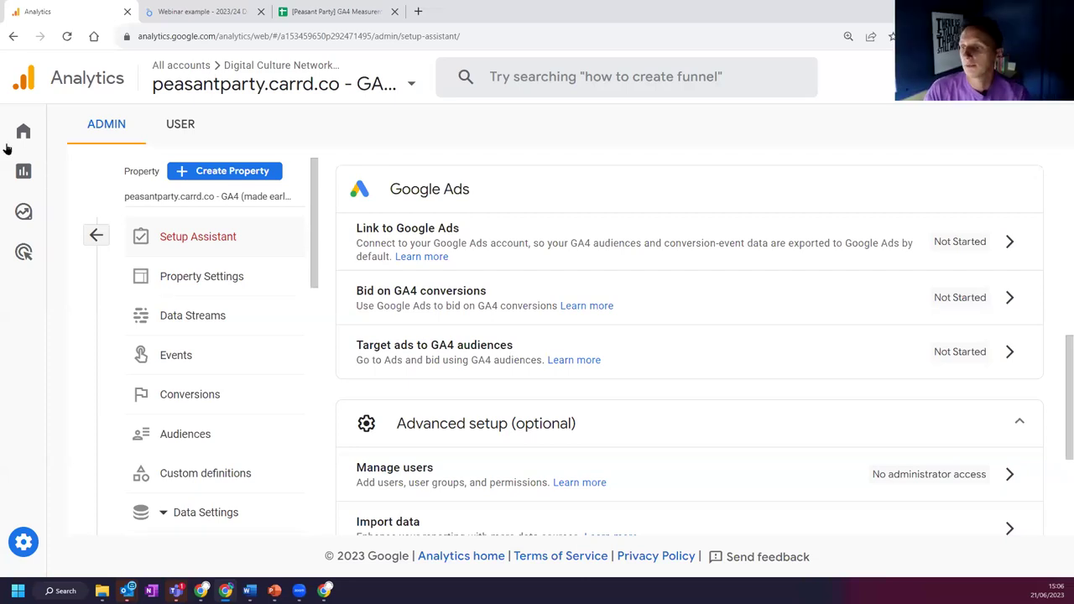
click(210, 82)
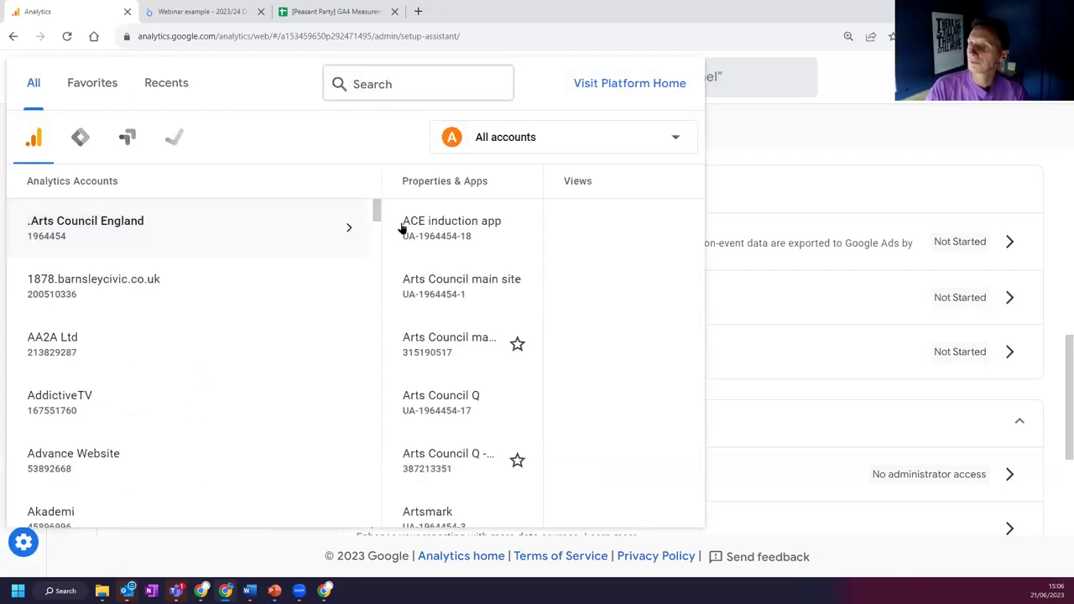
scroll(340, 450, down, 6)
scroll(338, 486, up, 2)
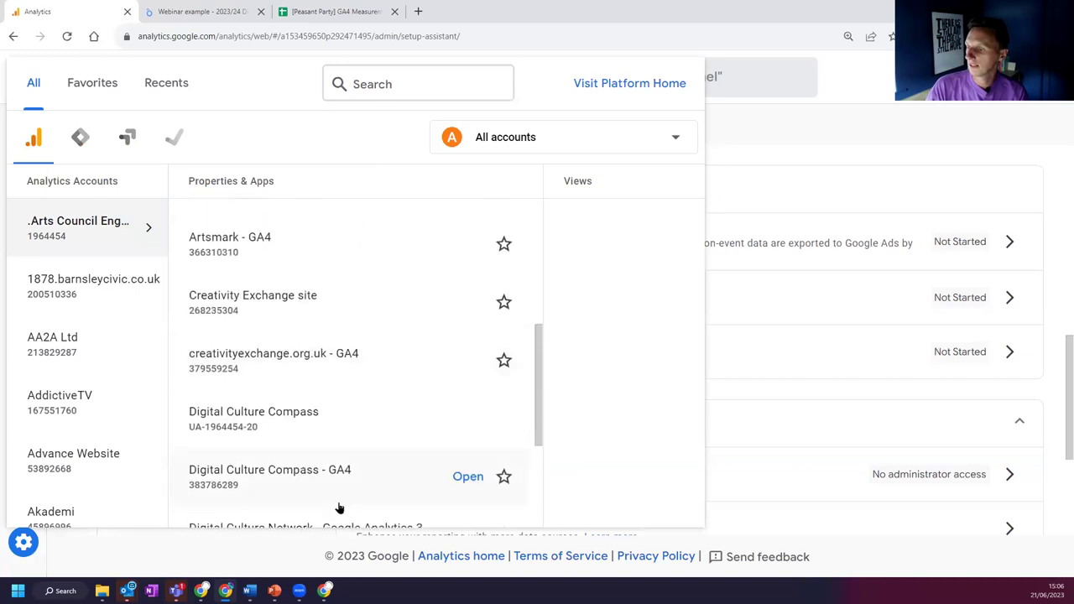
scroll(328, 495, down, 3)
click(339, 384)
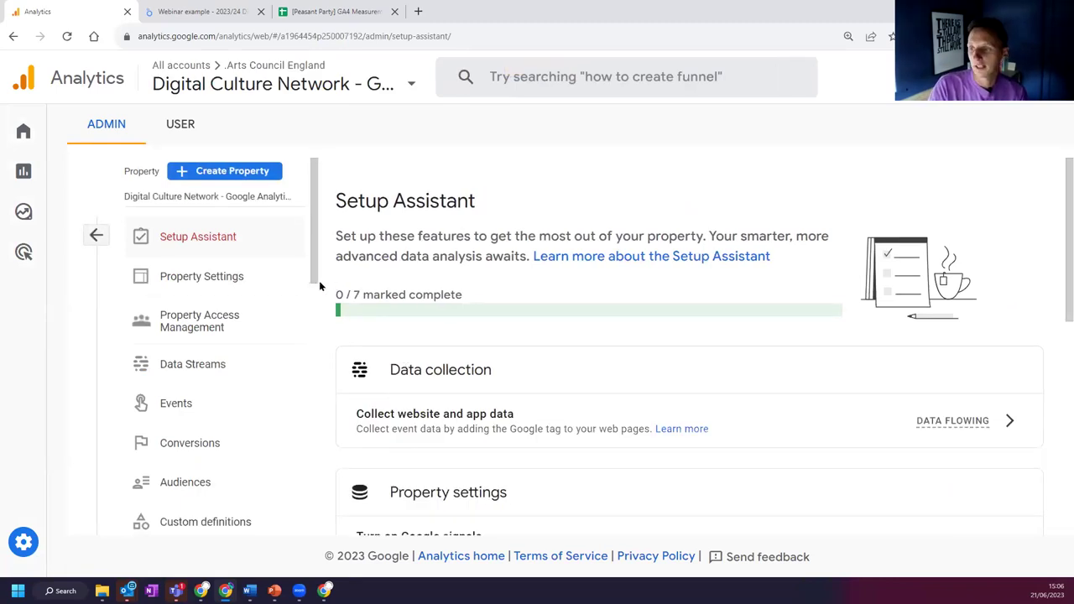
Step: Open the reports Library and look through the list of existing reports
click(40, 177)
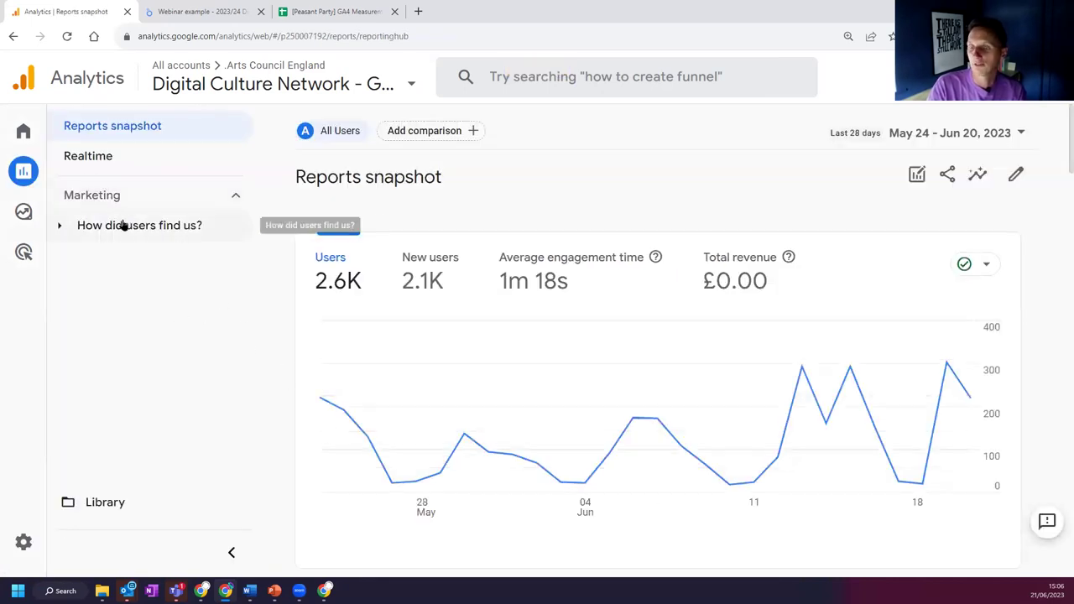
click(99, 503)
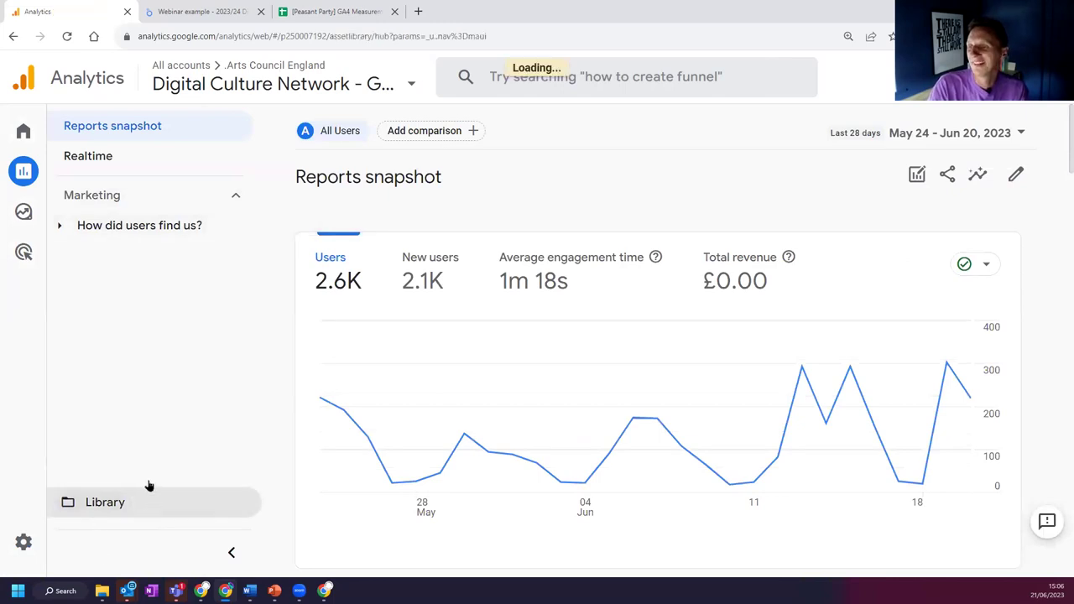
scroll(603, 400, down, 2)
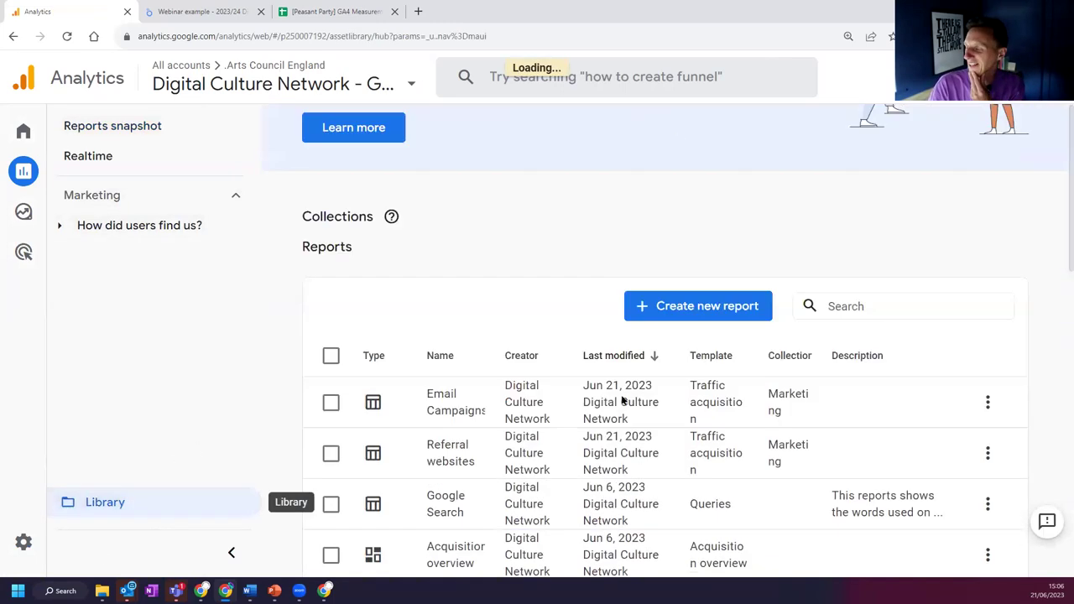
scroll(621, 390, down, 2)
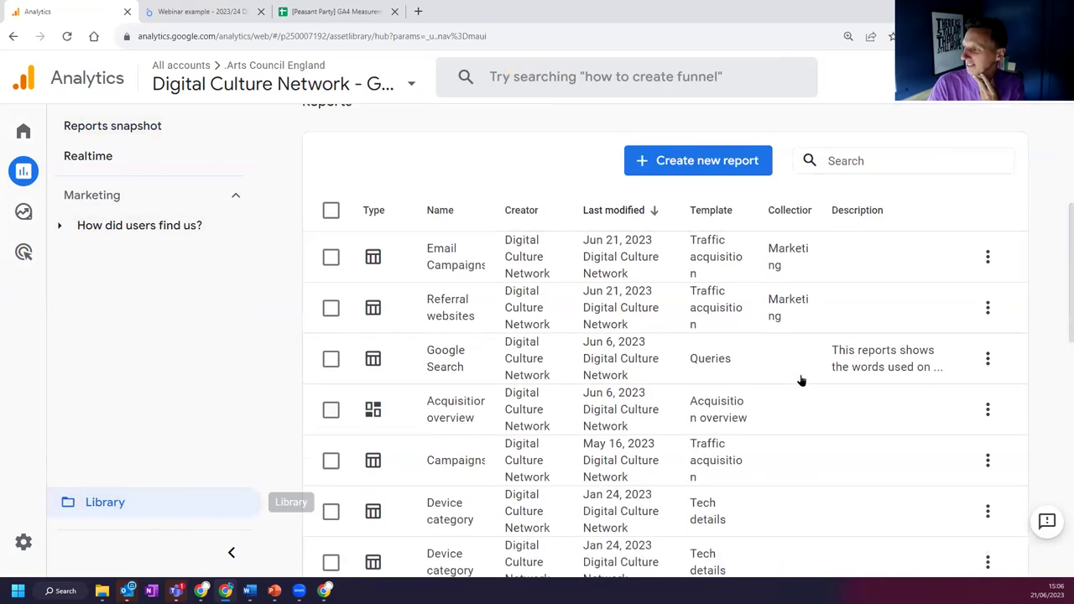
scroll(800, 378, down, 5)
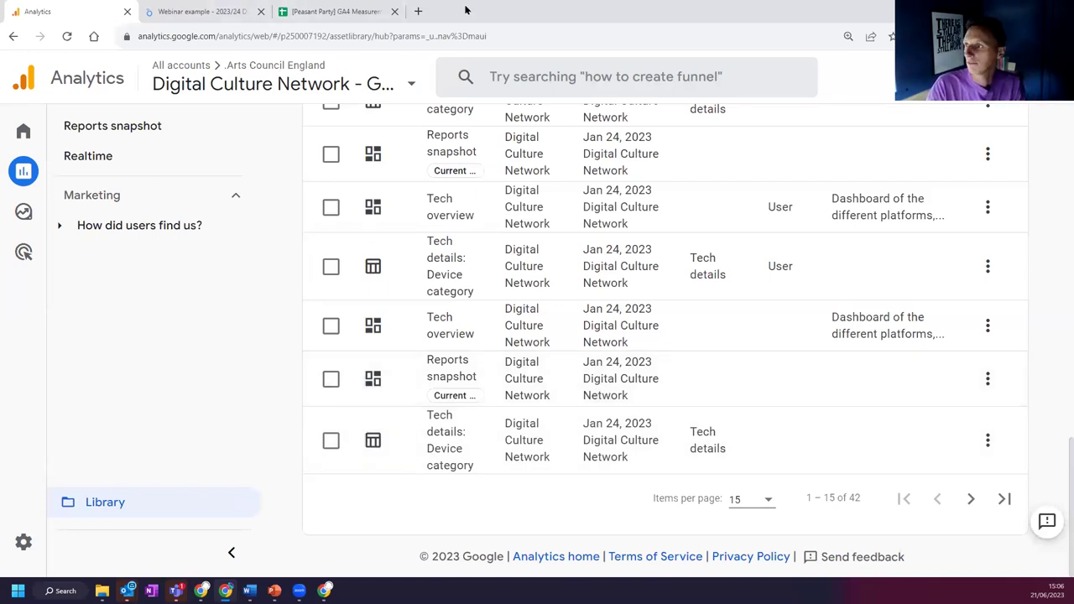
Step: Search the web for "default channel group ga4" in a new browser tab and open the Analytics Help article on it
key(ctrl+t)
text(d)
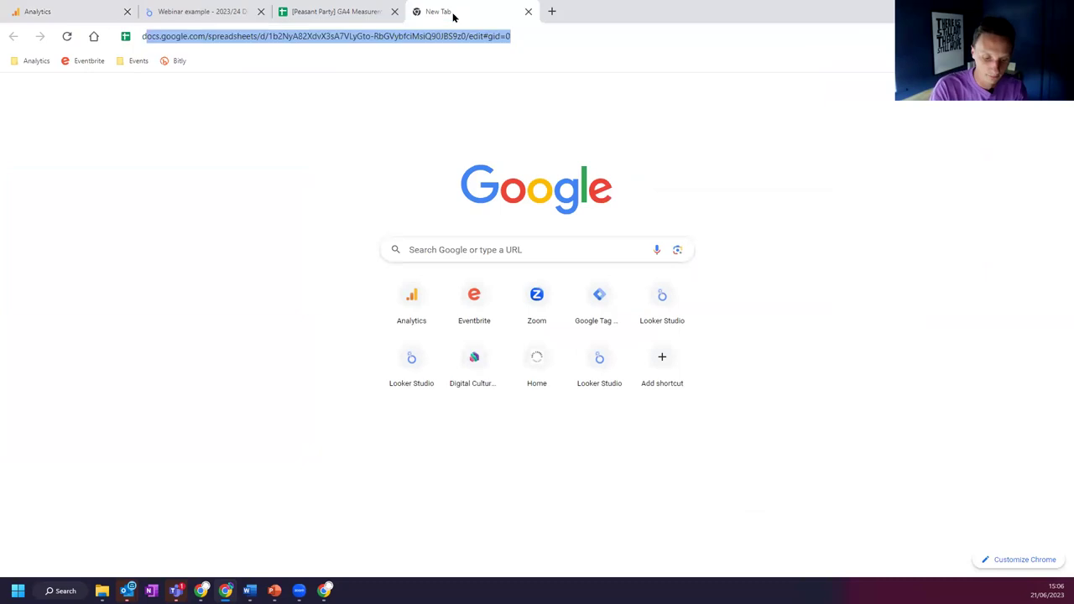
text(ey)
key(BackSpace)
text(f)
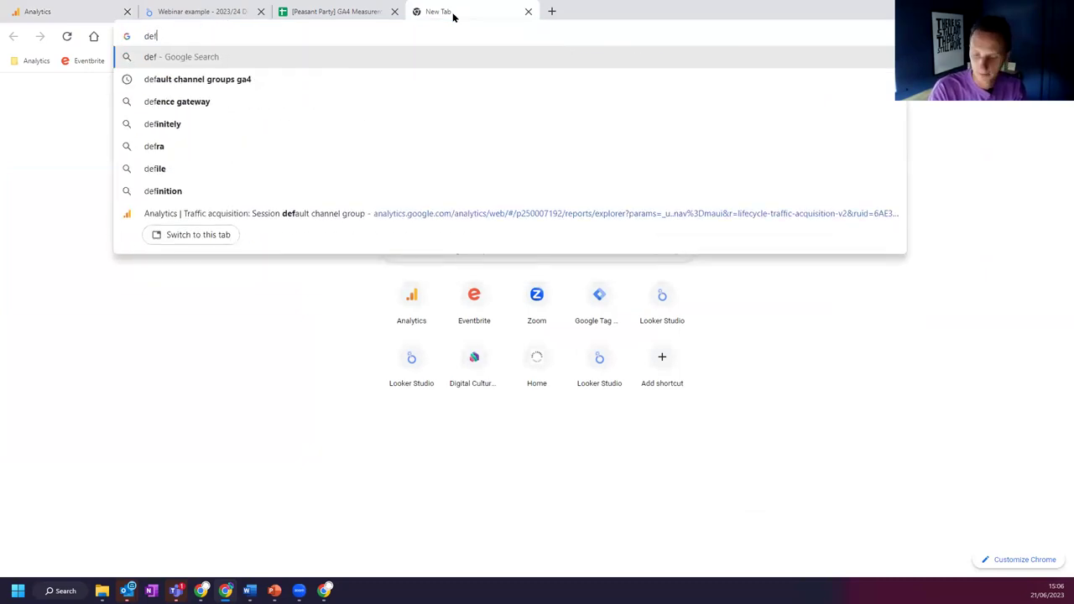
text(ault channel group ga)
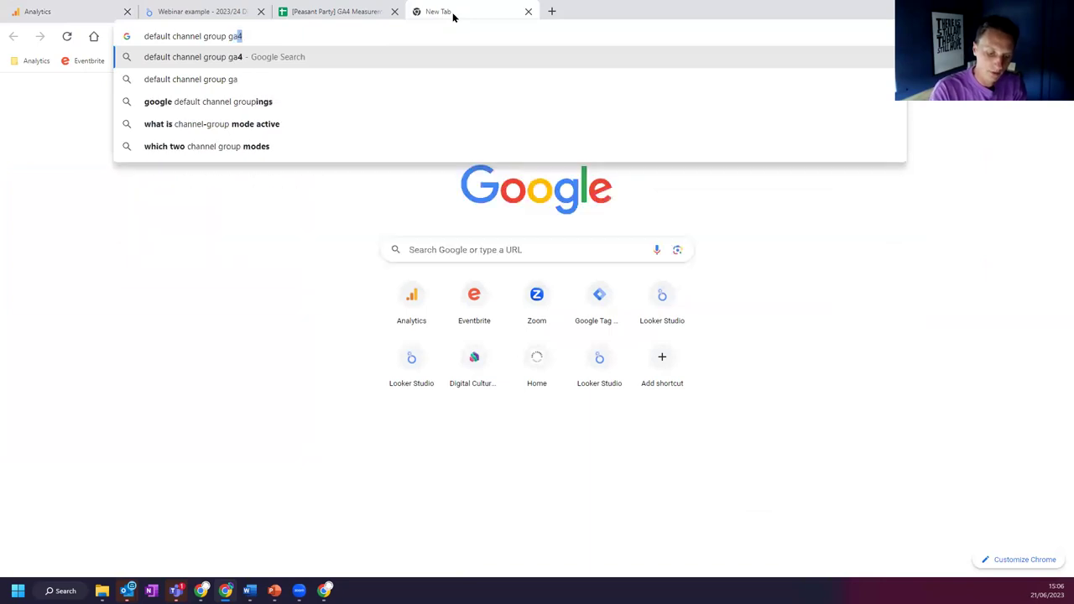
key(Return)
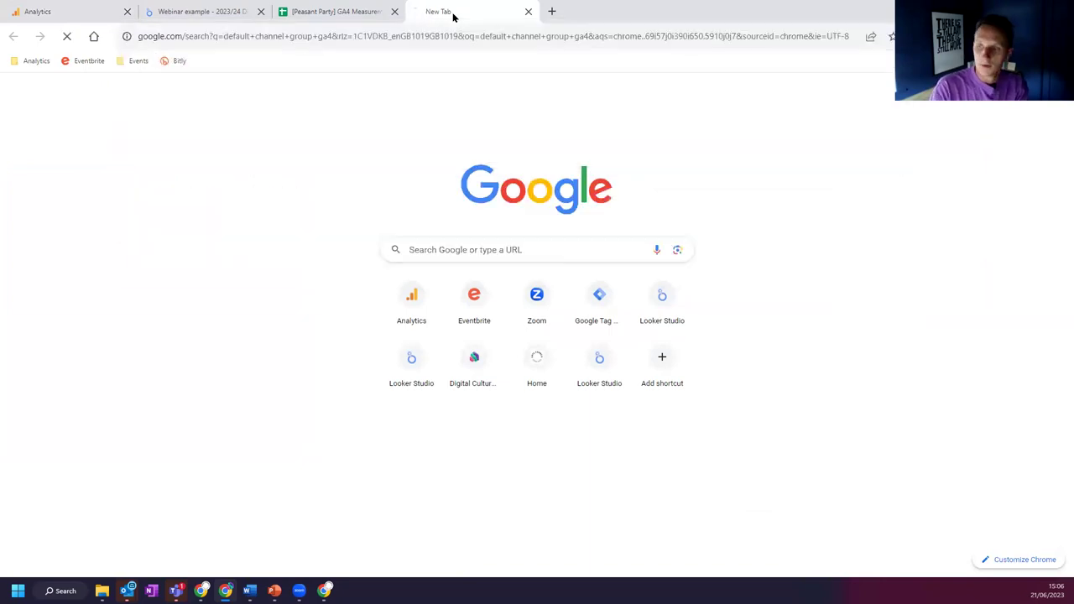
click(217, 192)
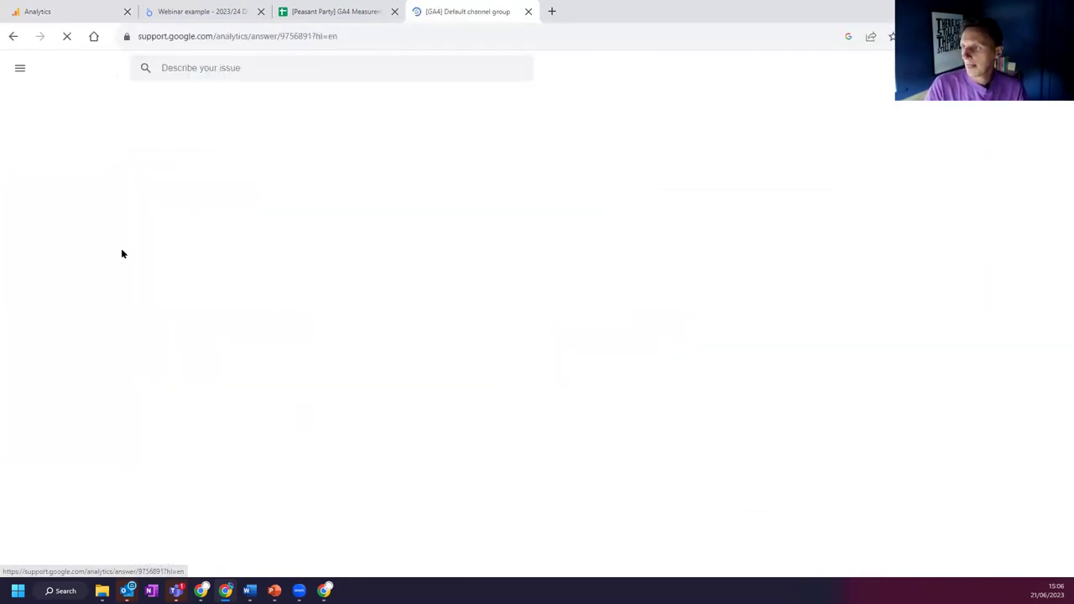
Step: Read through the default channel descriptions and the default channel definitions tables in the help article
scroll(49, 244, down, 5)
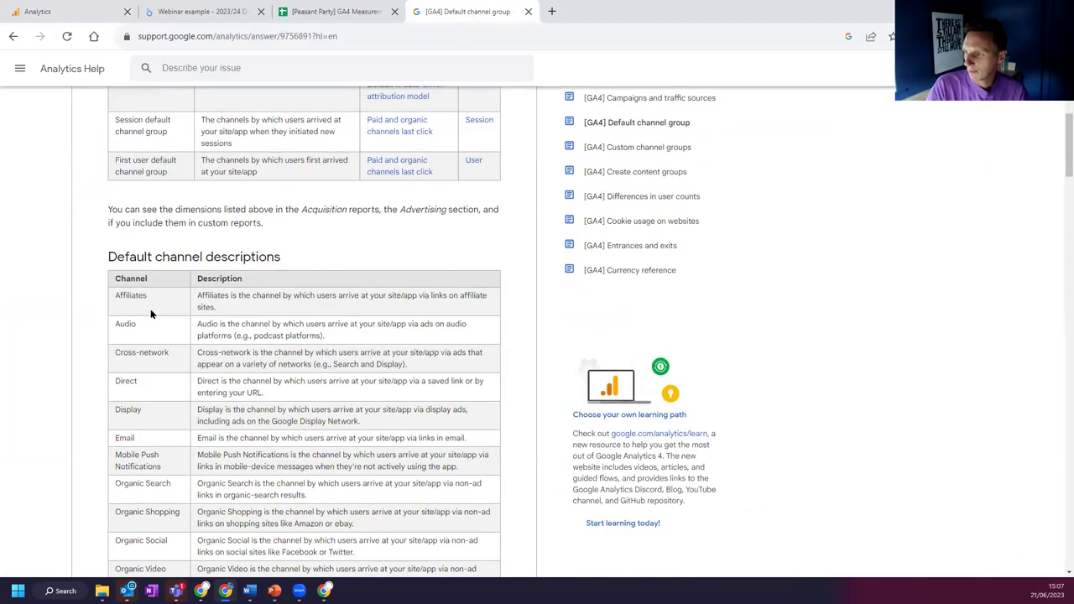
scroll(150, 308, down, 2)
drag(395, 384, 134, 371)
scroll(105, 317, down, 15)
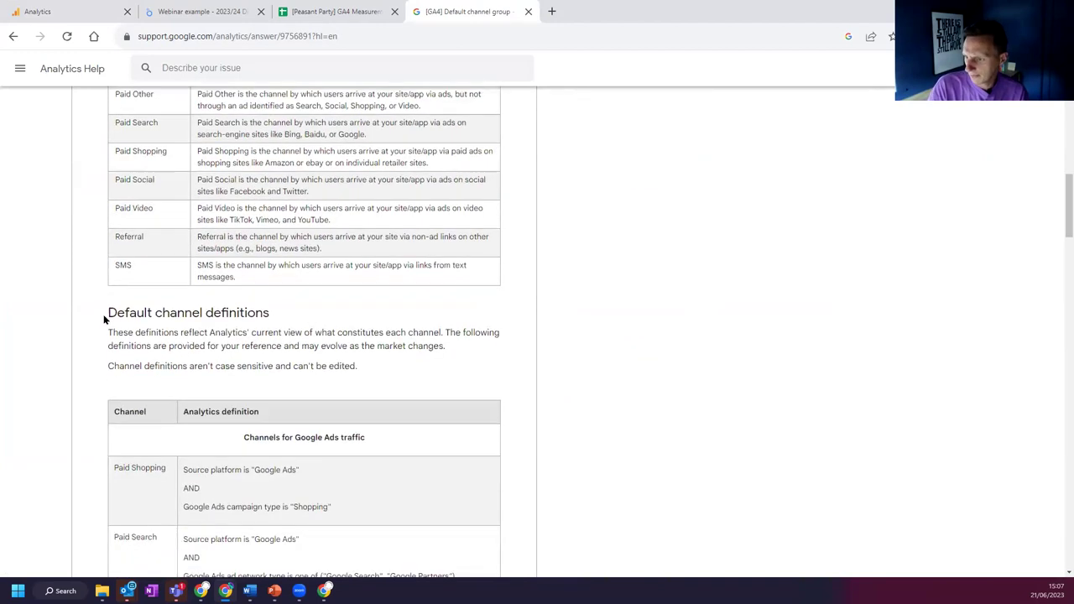
scroll(96, 318, down, 10)
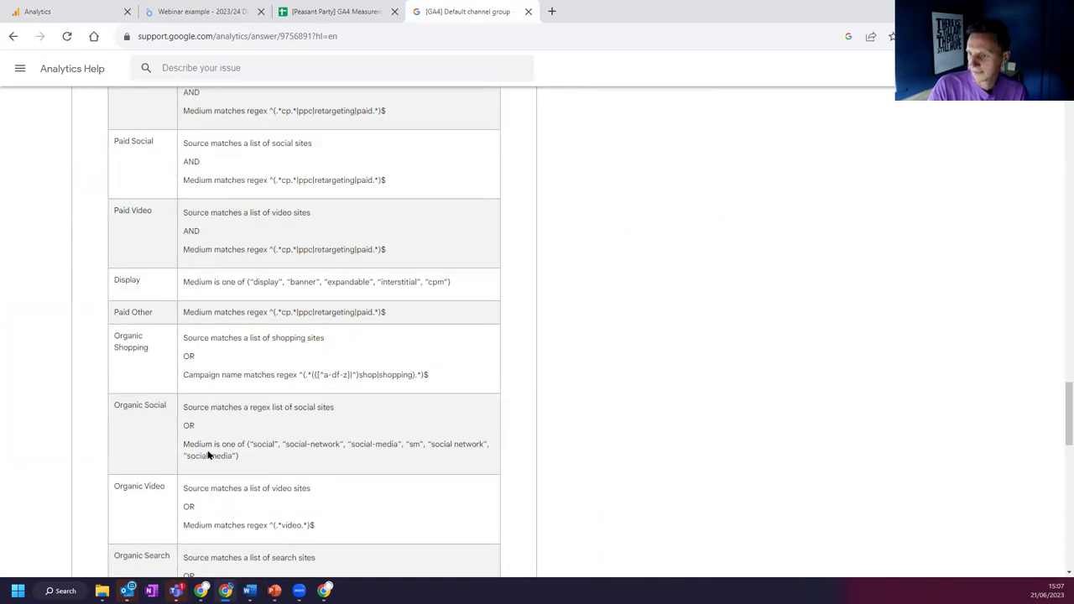
Step: Enlarge the article and examine the Organic Social definition, including its source and medium conditions
scroll(268, 437, down, 1)
key(ctrl+plus)
key(ctrl+plus)
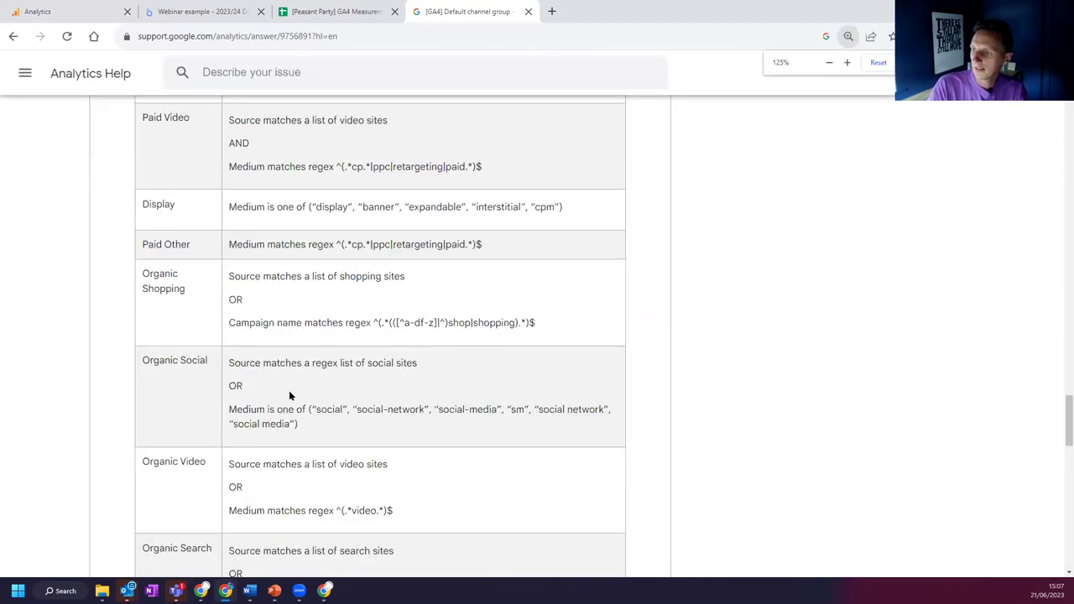
drag(334, 419, 342, 278)
click(335, 442)
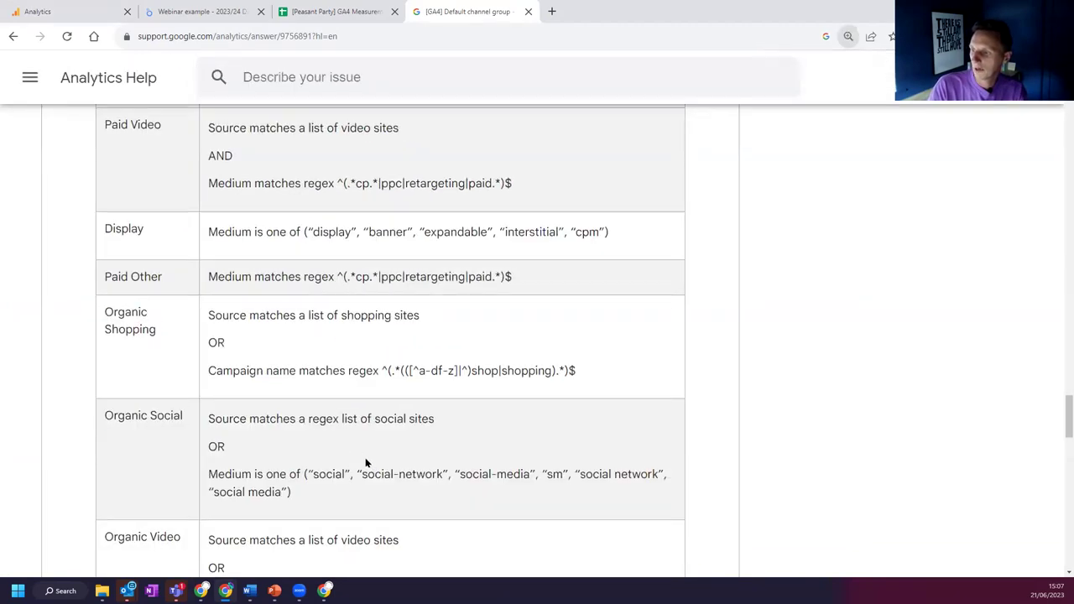
scroll(365, 458, down, 2)
drag(210, 306, 257, 307)
click(357, 316)
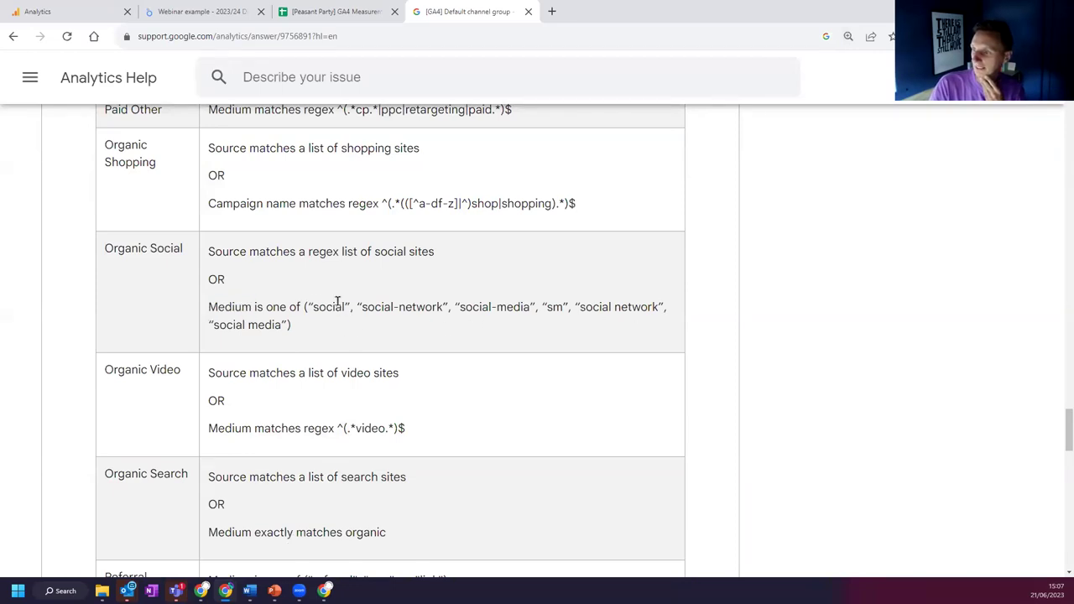
drag(248, 251, 432, 250)
click(425, 252)
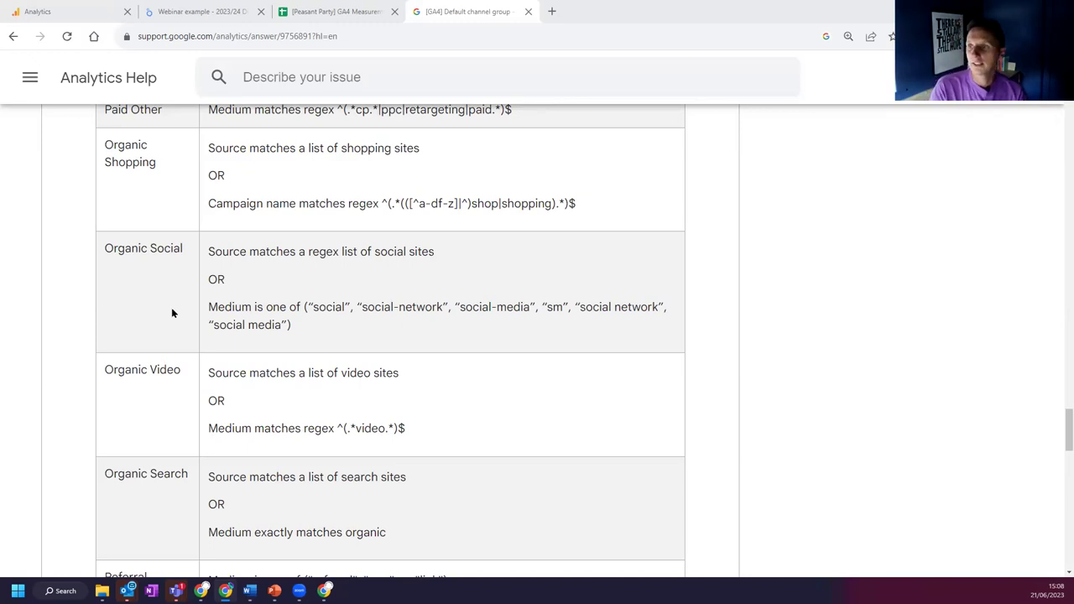
Step: Switch to the Looker Studio webinar example report and review the Conversions section on its Overview page
click(33, 12)
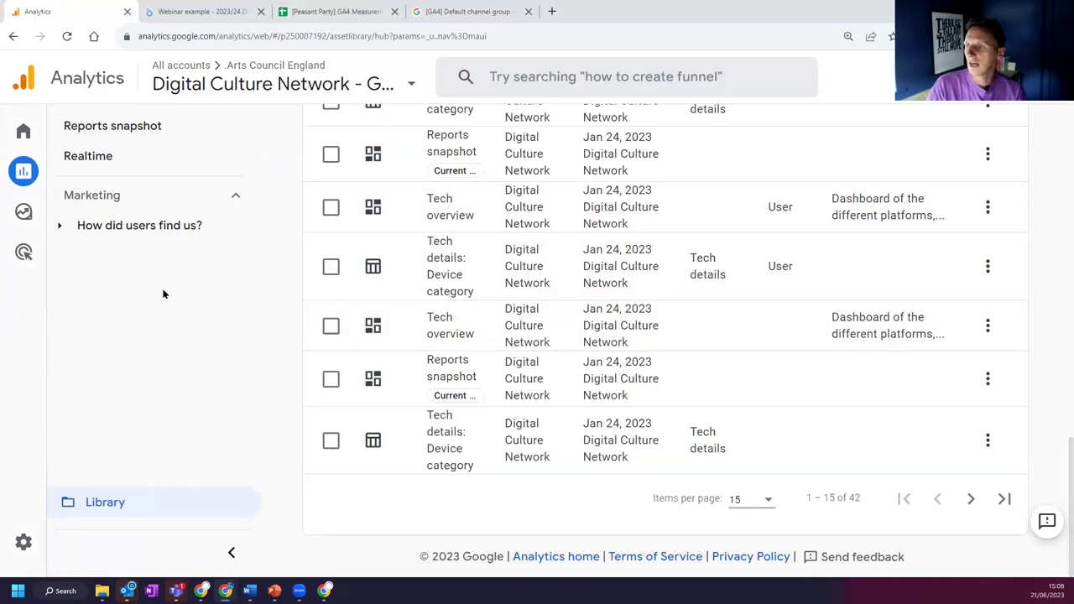
click(210, 11)
click(67, 126)
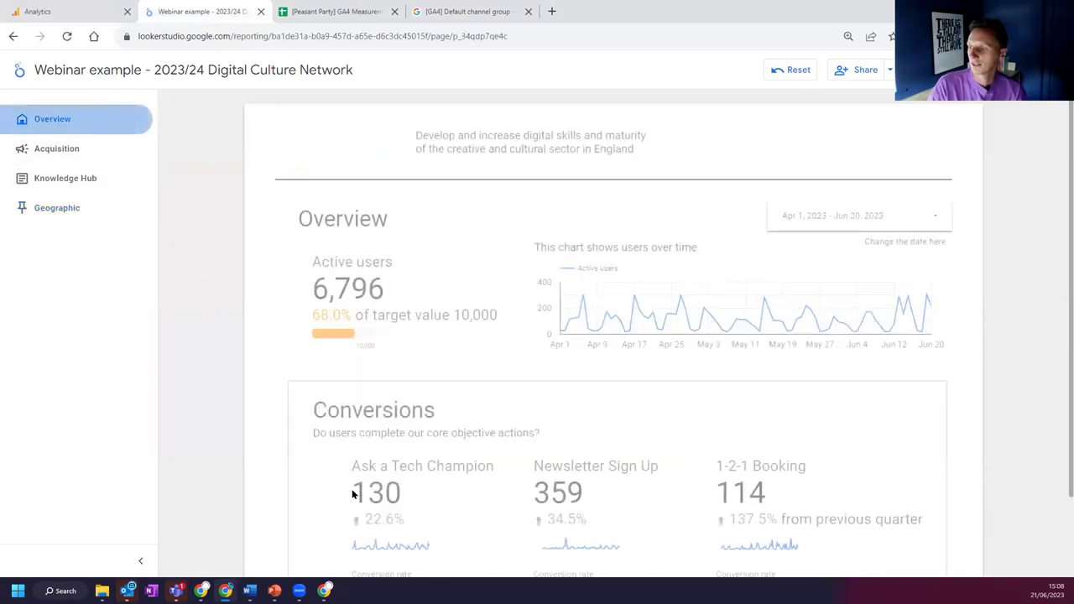
scroll(356, 491, down, 1)
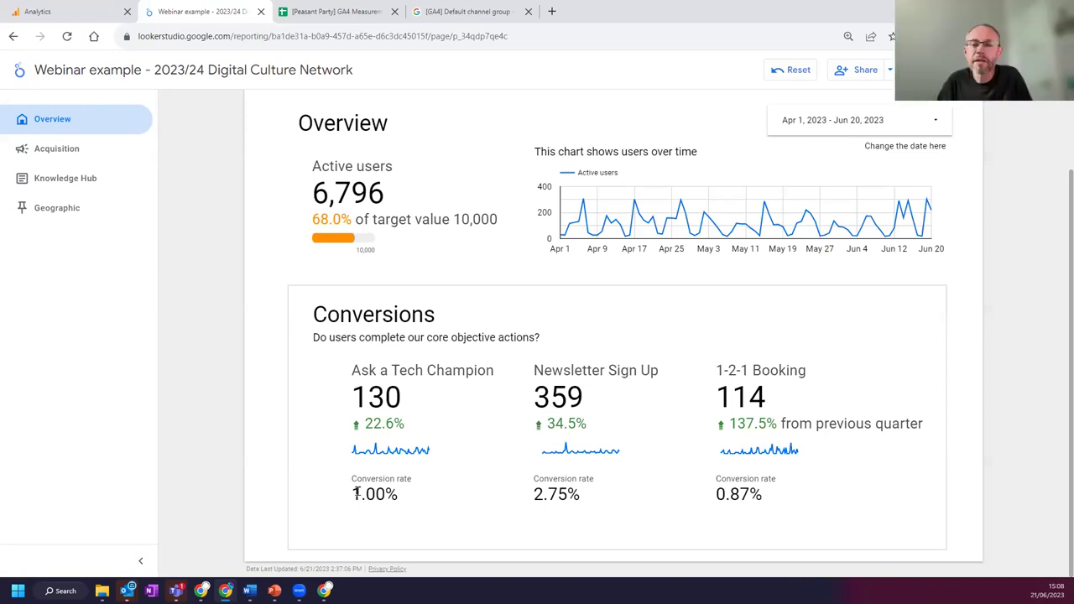
Step: Switch back to Google Analytics and open the saved Page views exploration
click(51, 9)
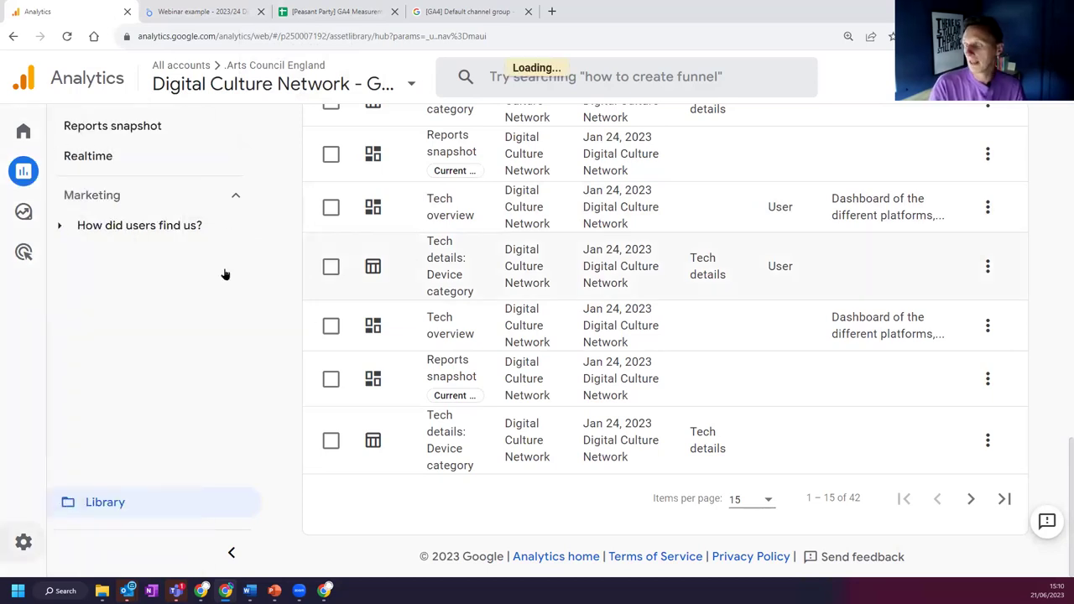
click(25, 542)
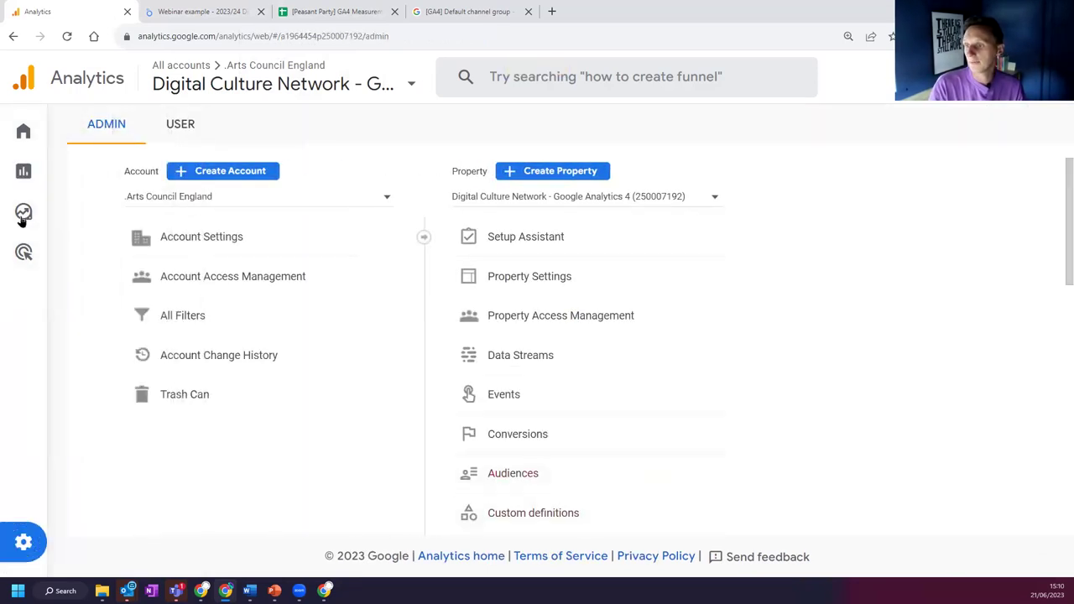
click(56, 212)
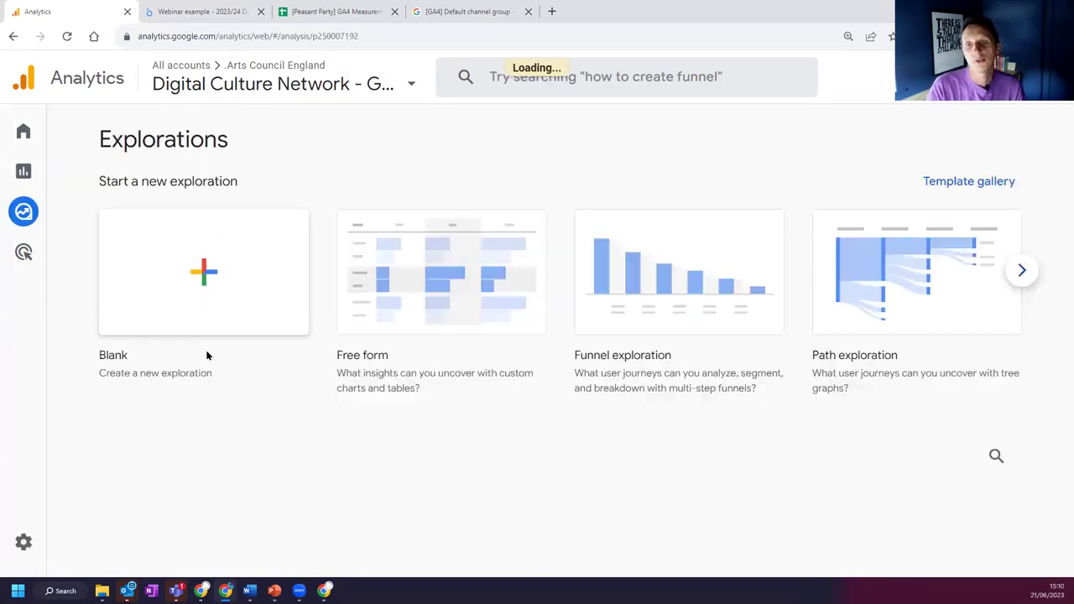
scroll(202, 347, down, 3)
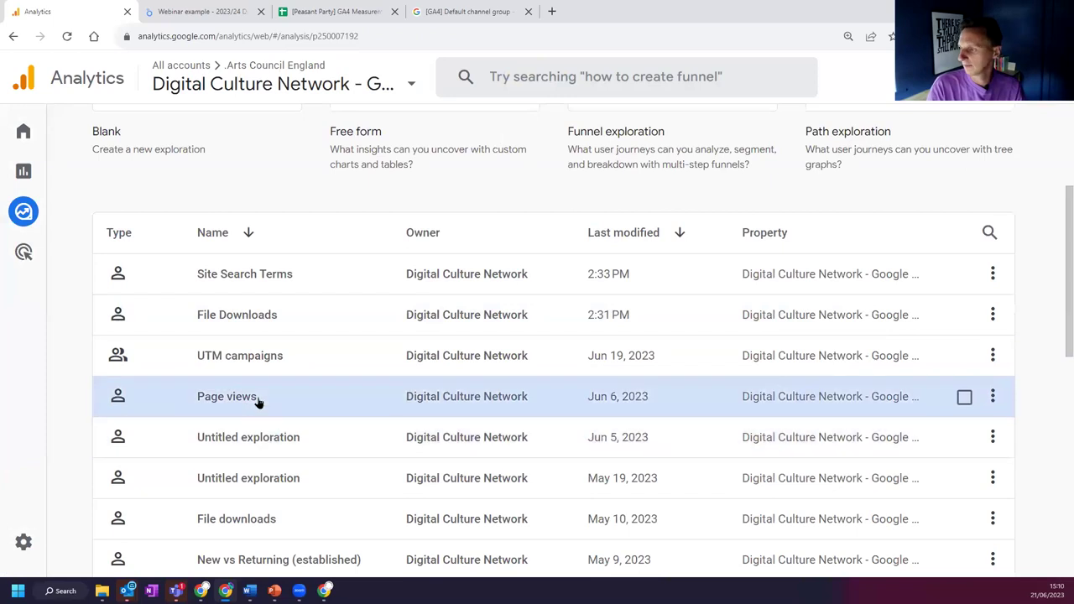
click(258, 403)
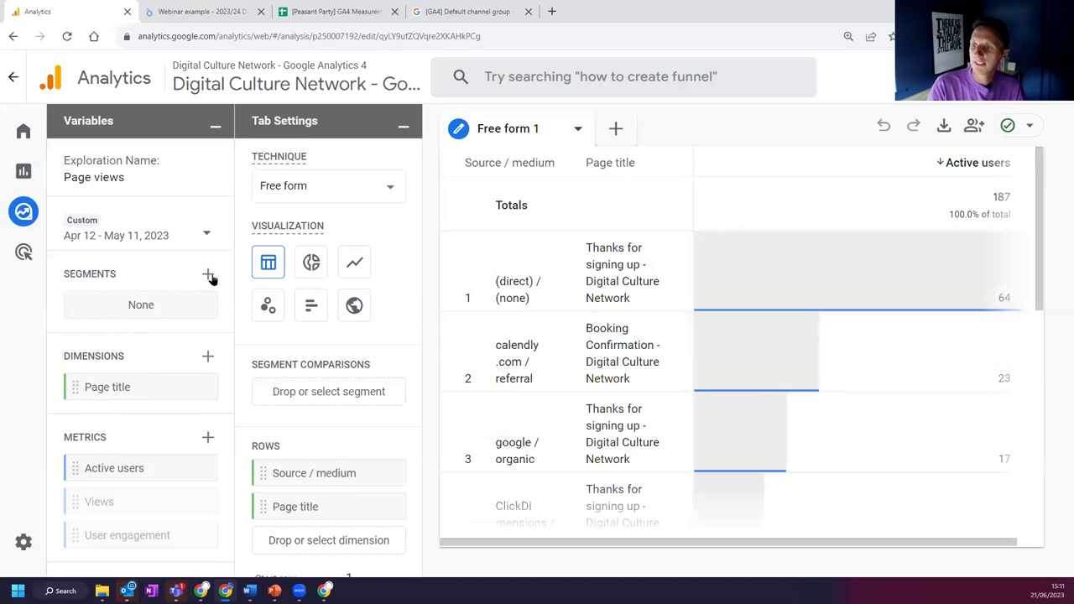
Step: View the custom segment types and the session segment's condition settings, and leave without building a segment
click(208, 275)
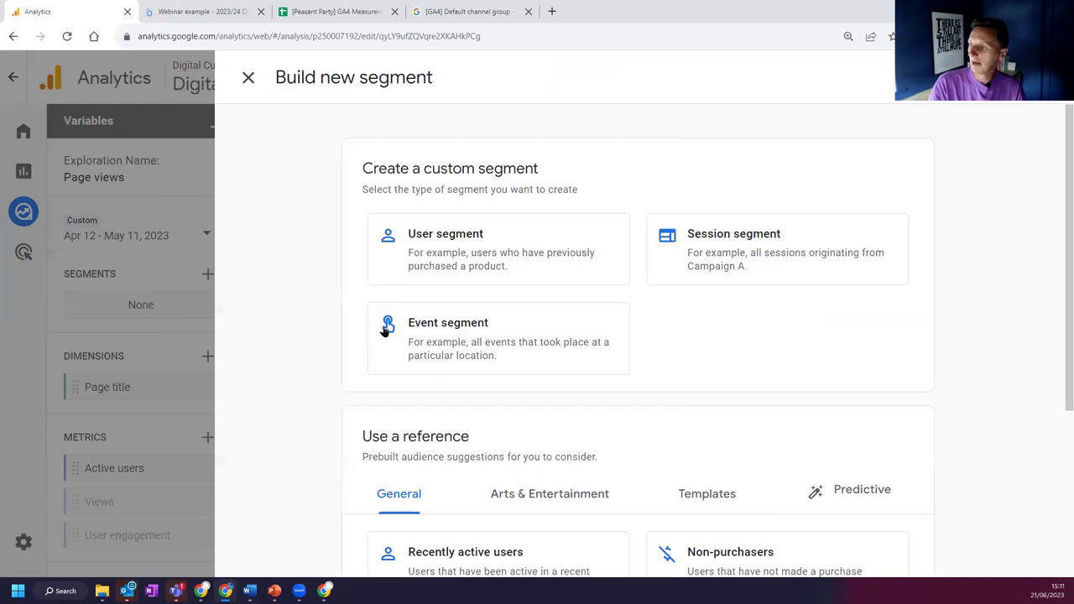
click(747, 267)
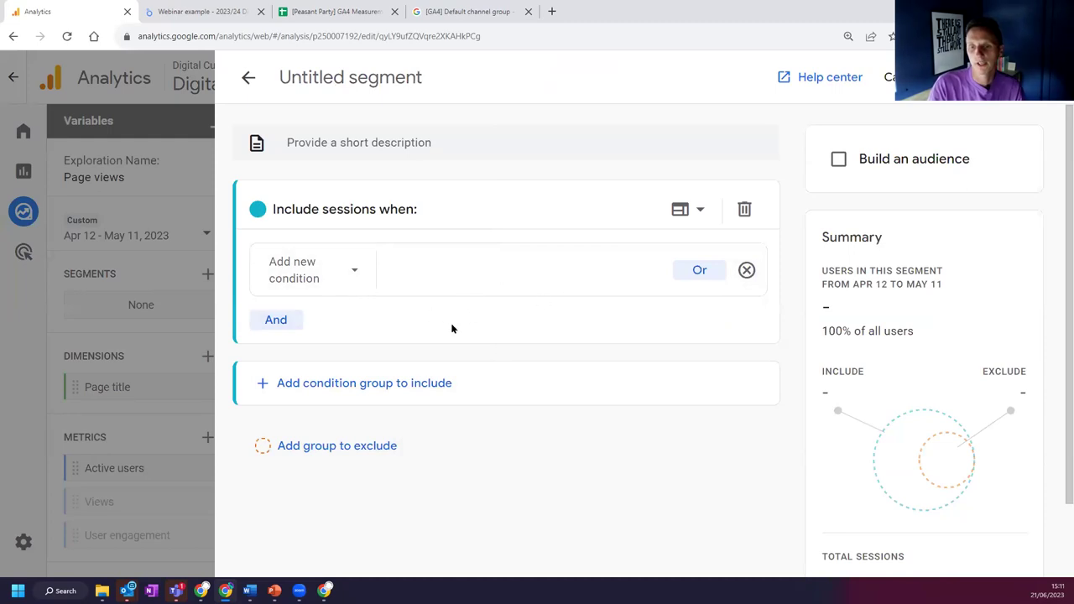
click(242, 74)
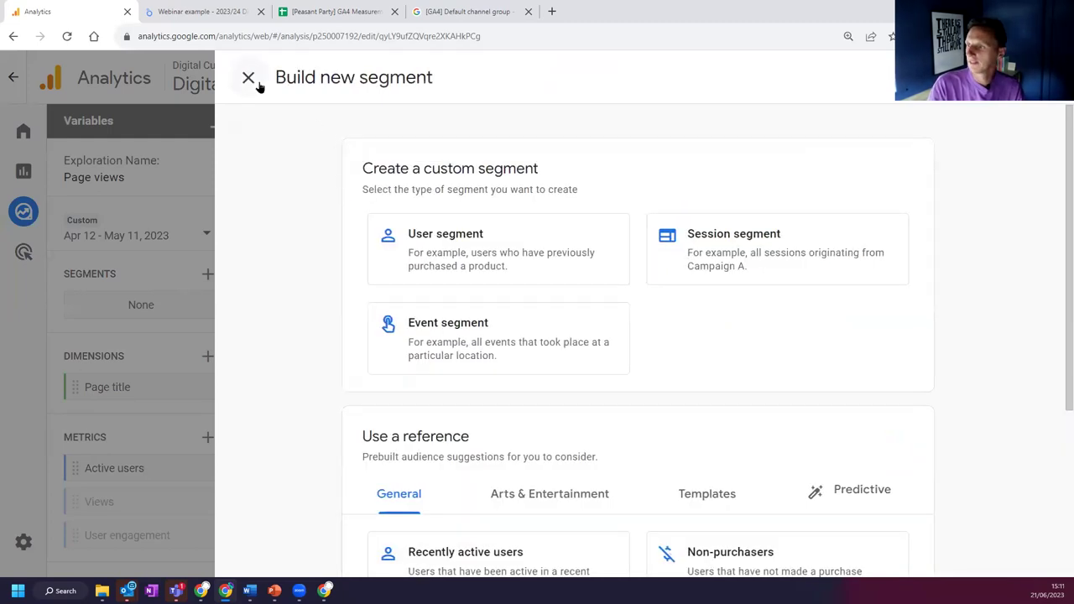
click(248, 78)
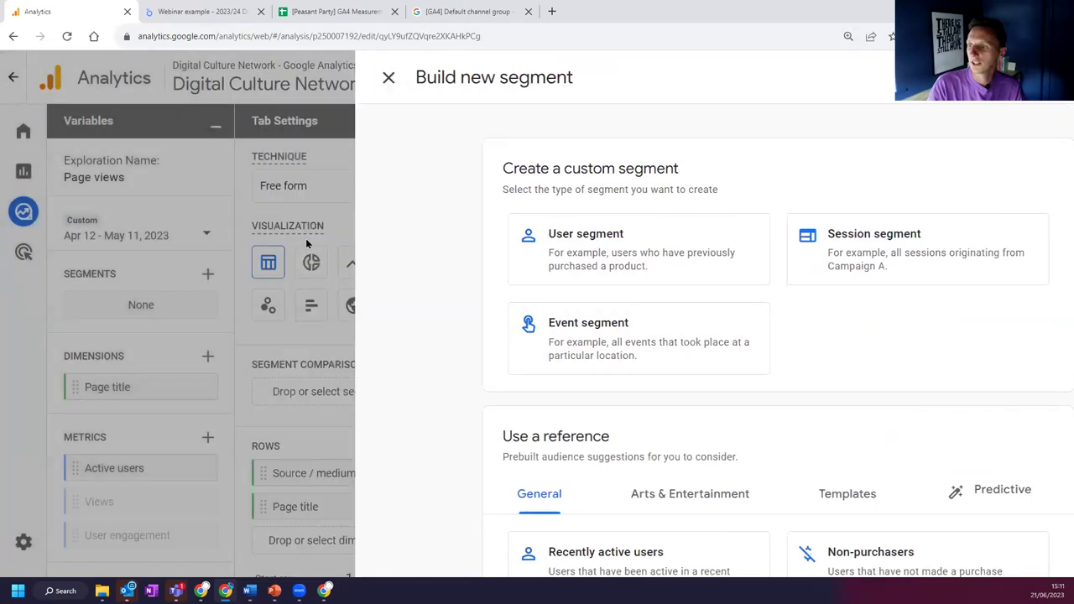
Step: Start a filter on the Page title dimension in the exploration, using the contains match type
scroll(342, 334, down, 5)
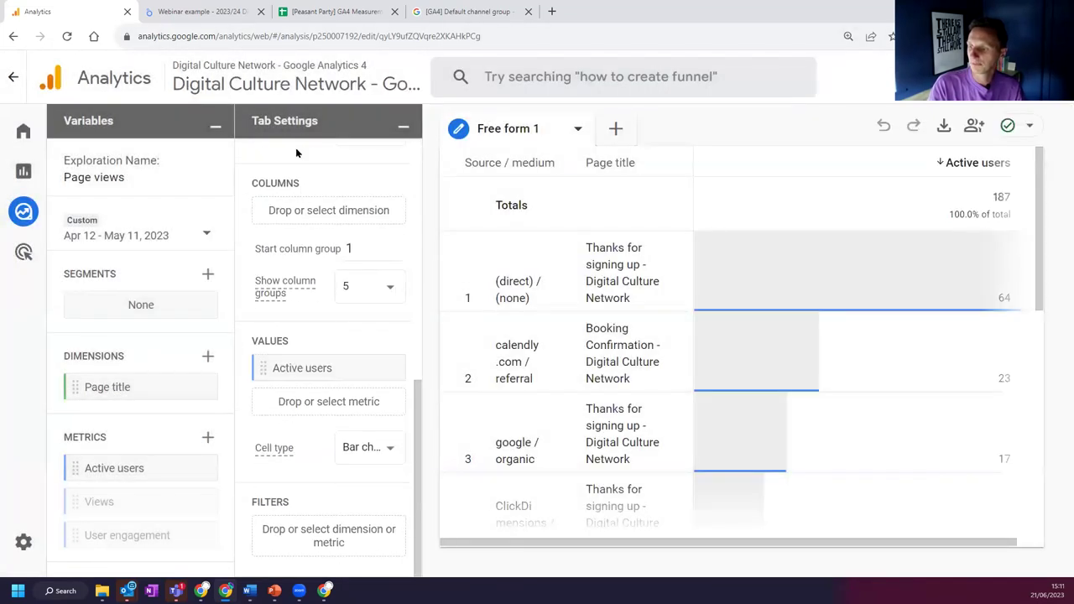
click(291, 528)
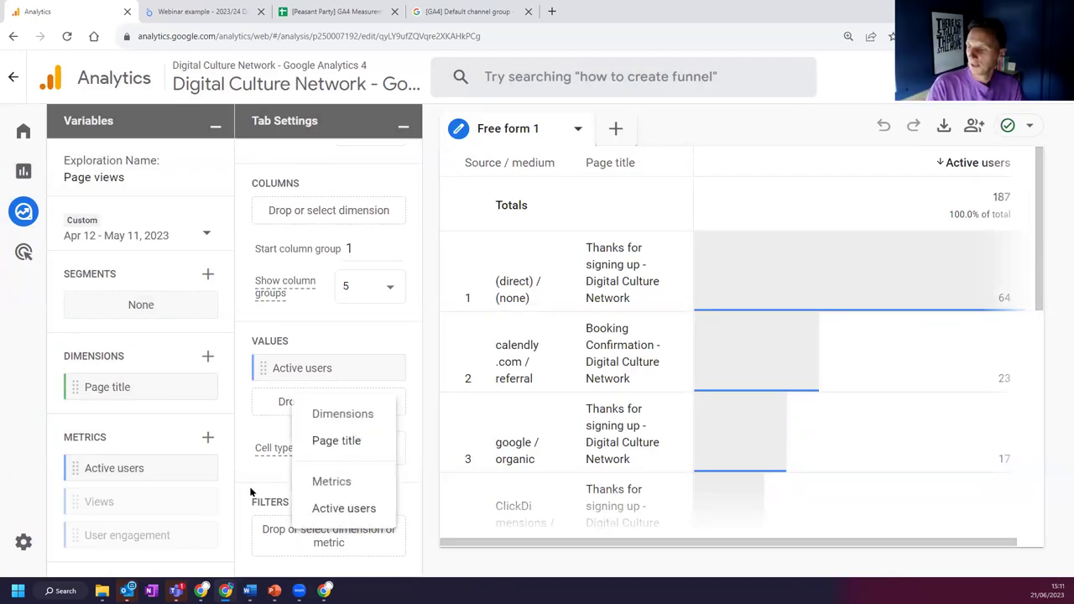
click(357, 443)
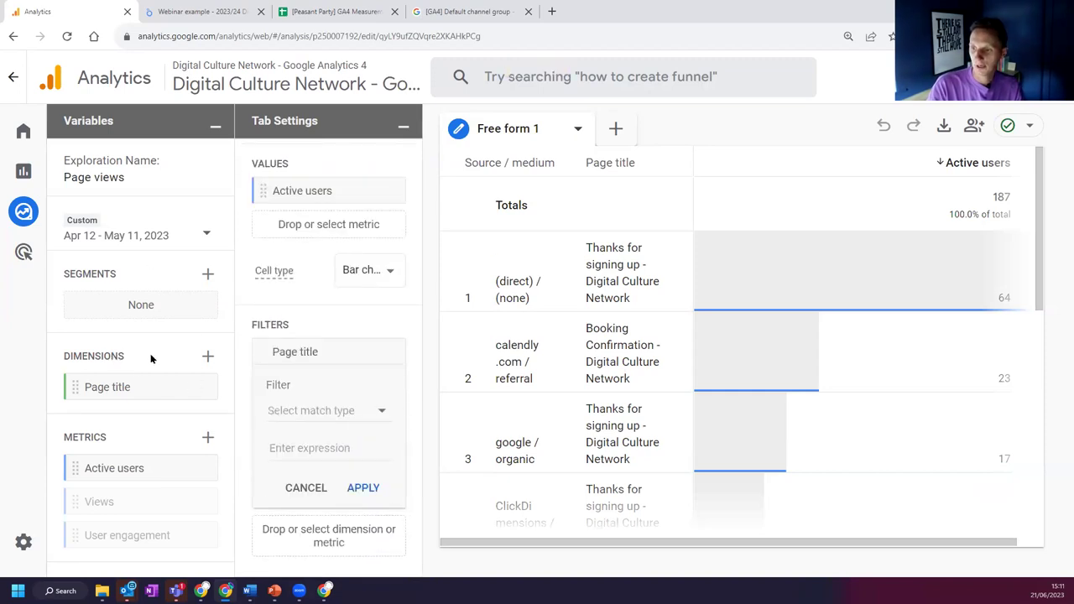
click(299, 410)
click(307, 411)
click(302, 447)
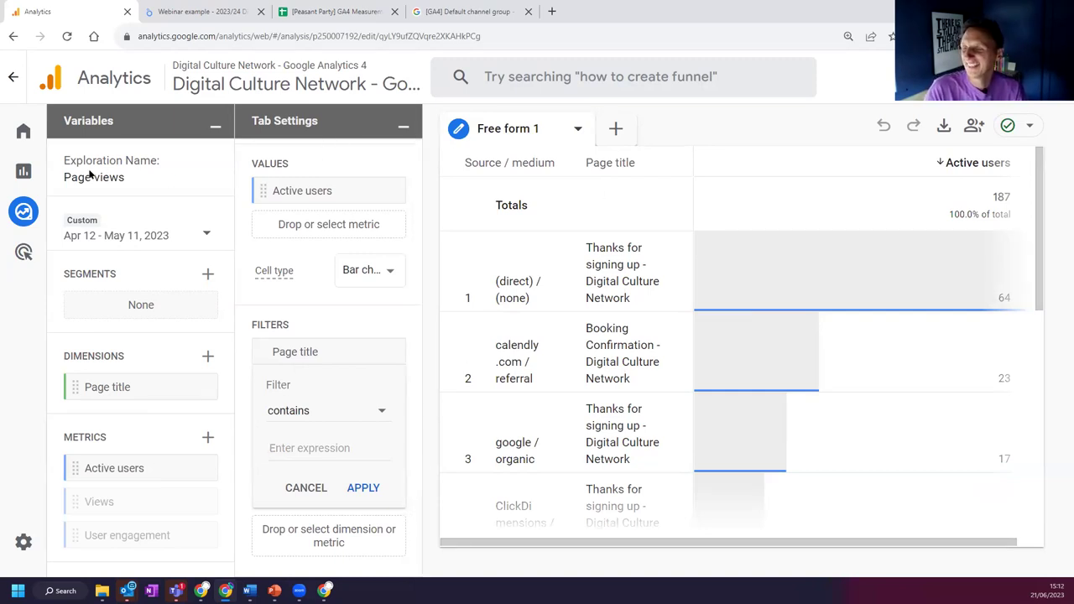
Step: Leave the exploration and open the property's Reports snapshot
mouse_move(25, 170)
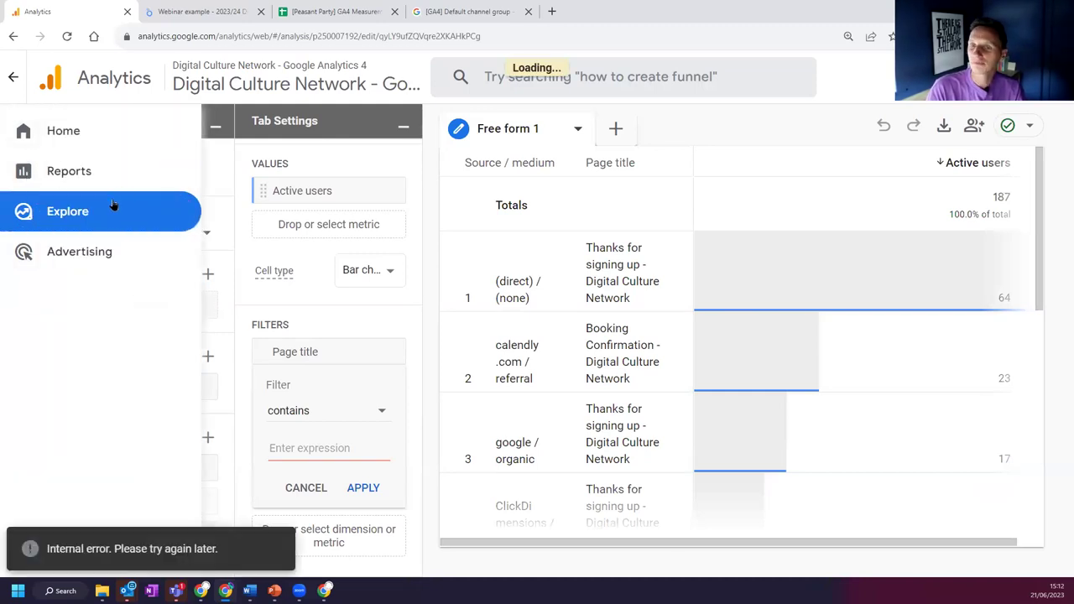
click(69, 171)
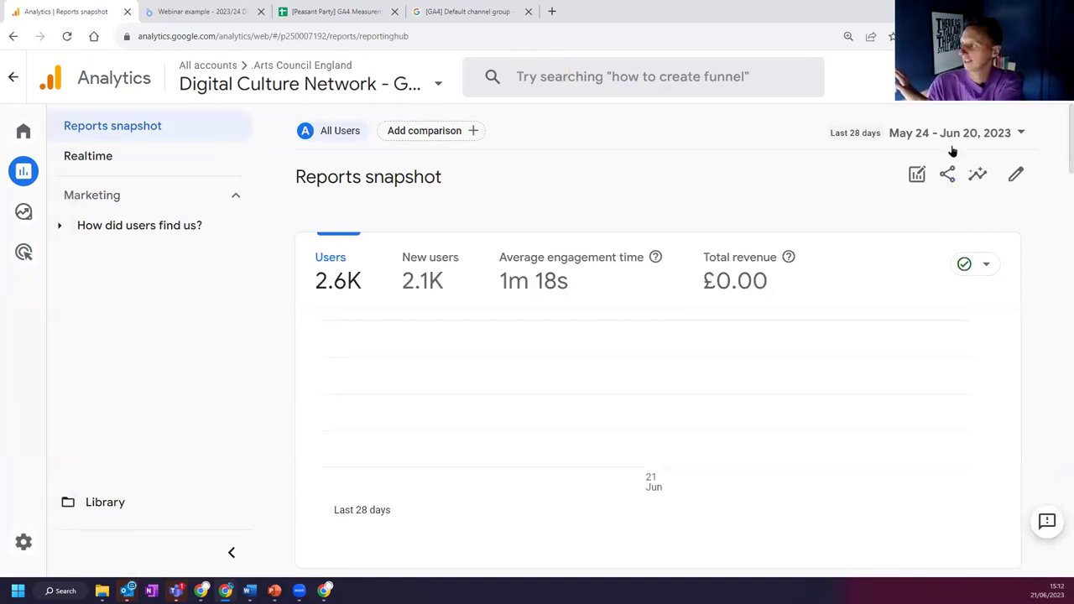
Step: View the date range presets of the Reports snapshot, and open the saved Site Search Terms exploration
click(914, 134)
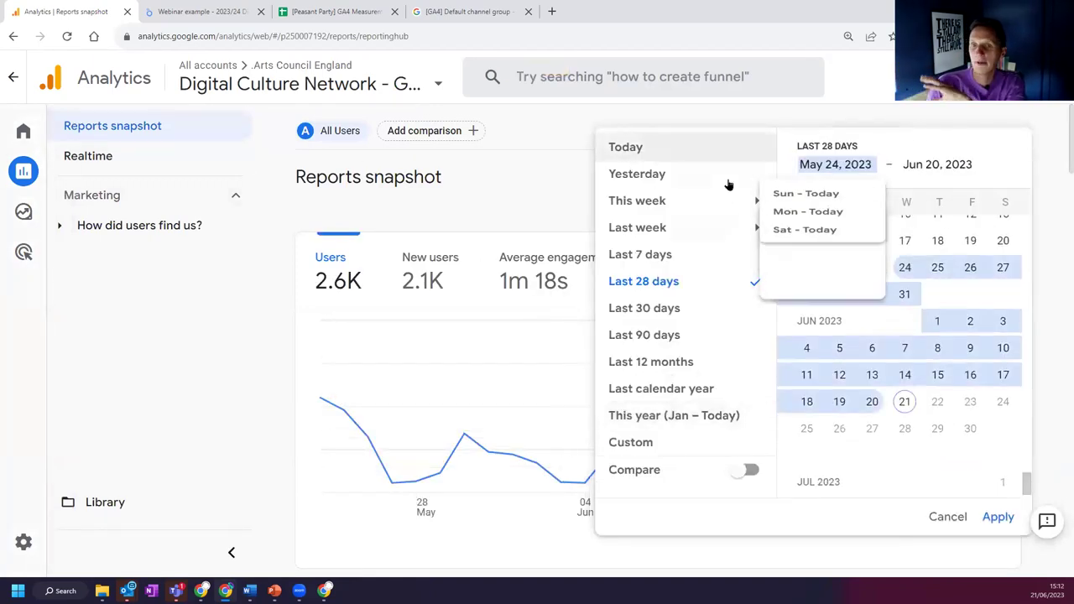
click(42, 216)
click(40, 216)
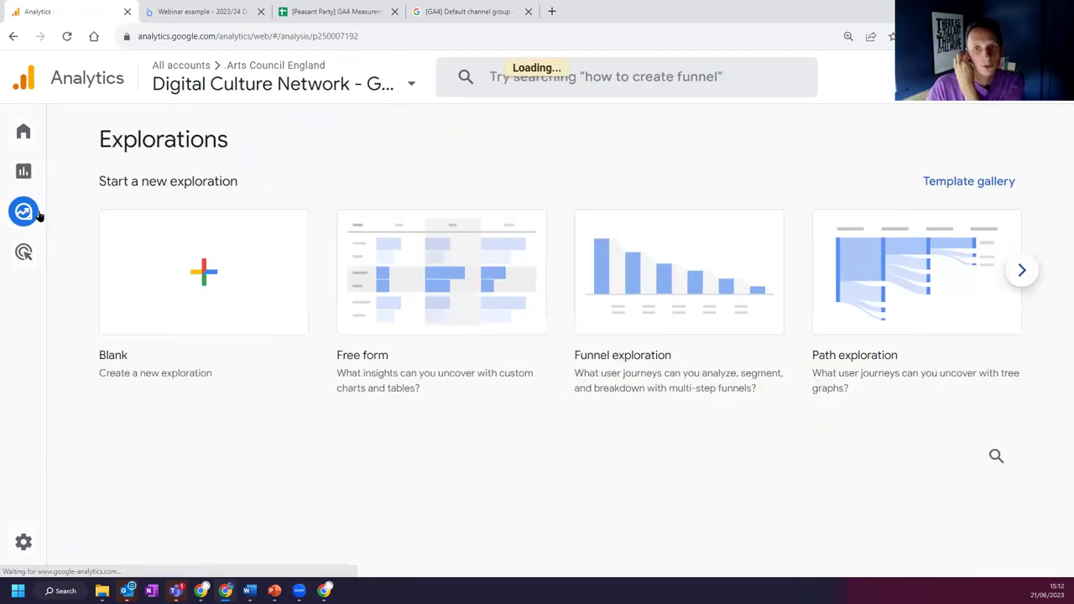
scroll(80, 373, down, 2)
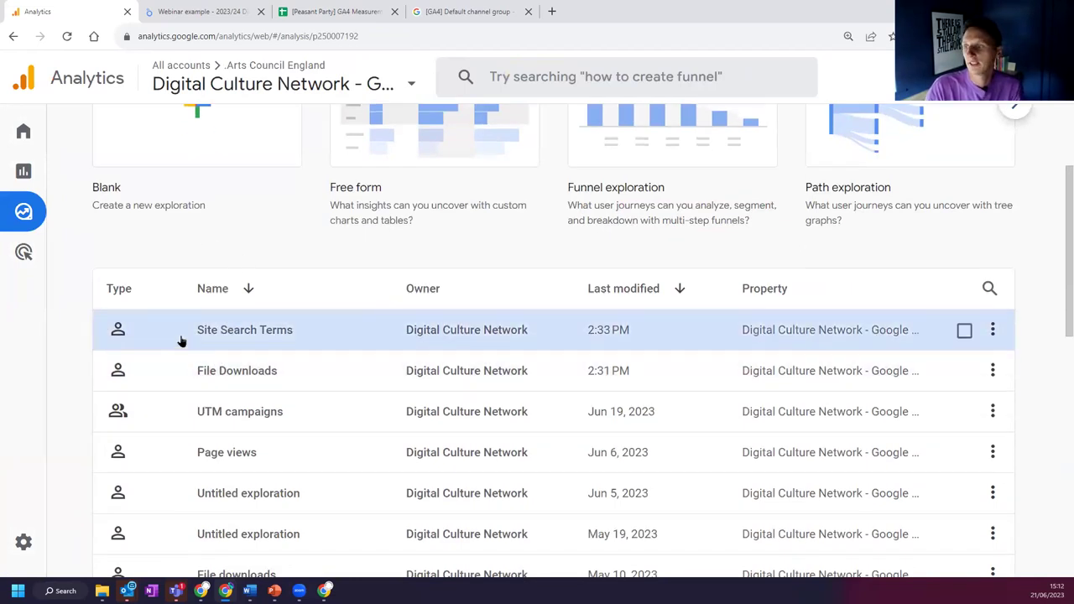
click(239, 333)
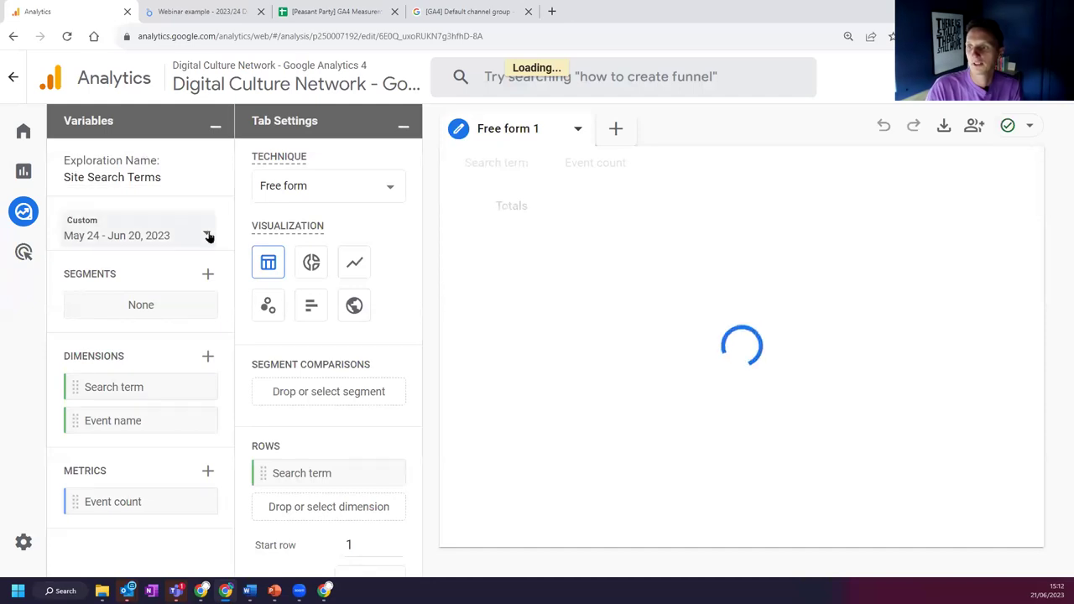
Step: Preview the Quarter to date and Custom date ranges in the exploration without applying them, and return to the Reports snapshot
click(209, 236)
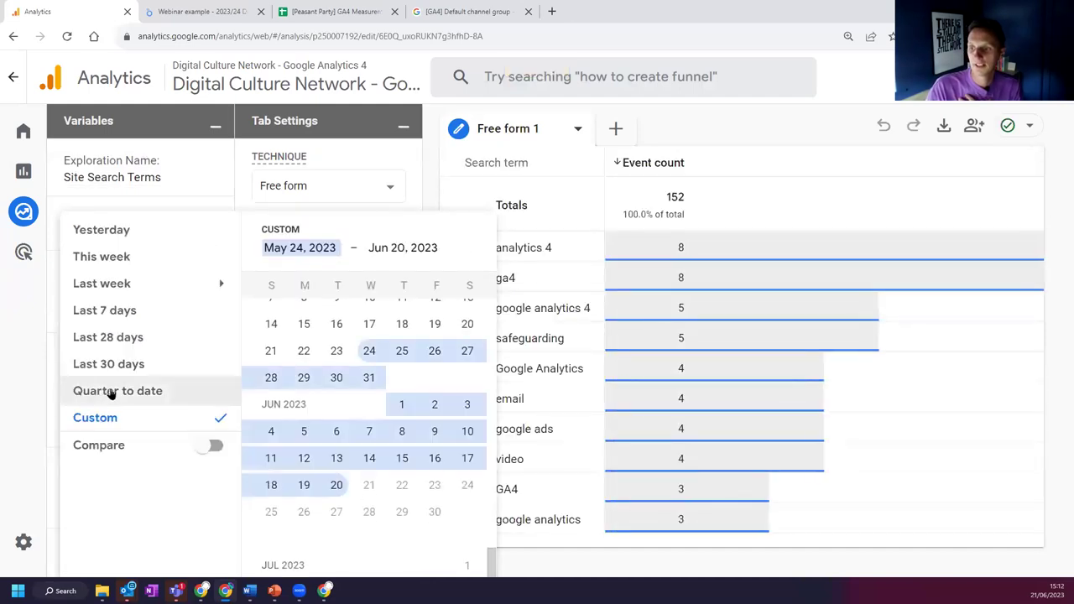
click(111, 392)
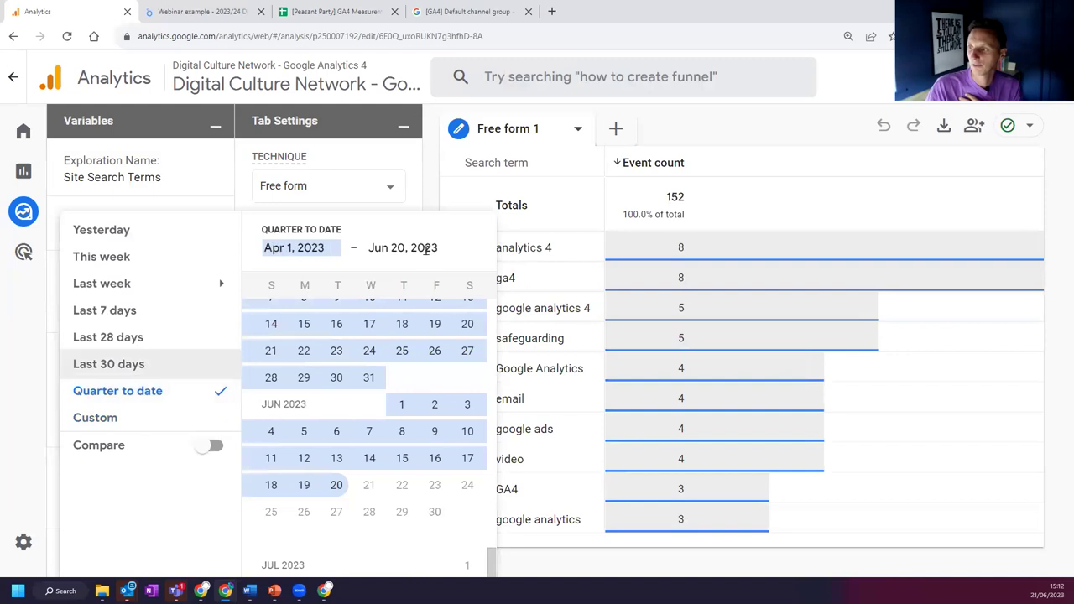
click(136, 418)
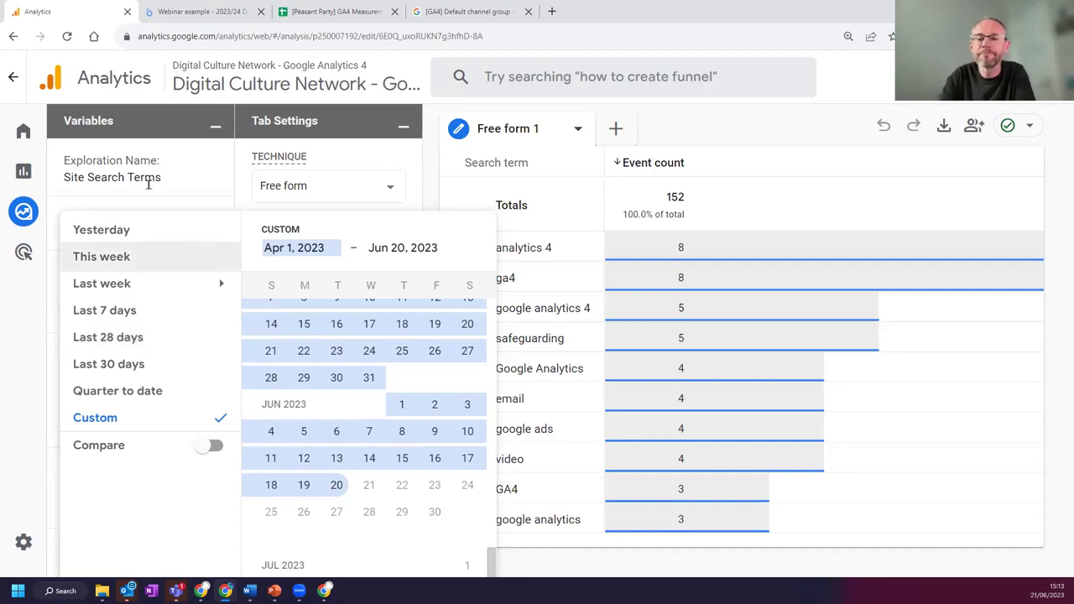
mouse_move(84, 172)
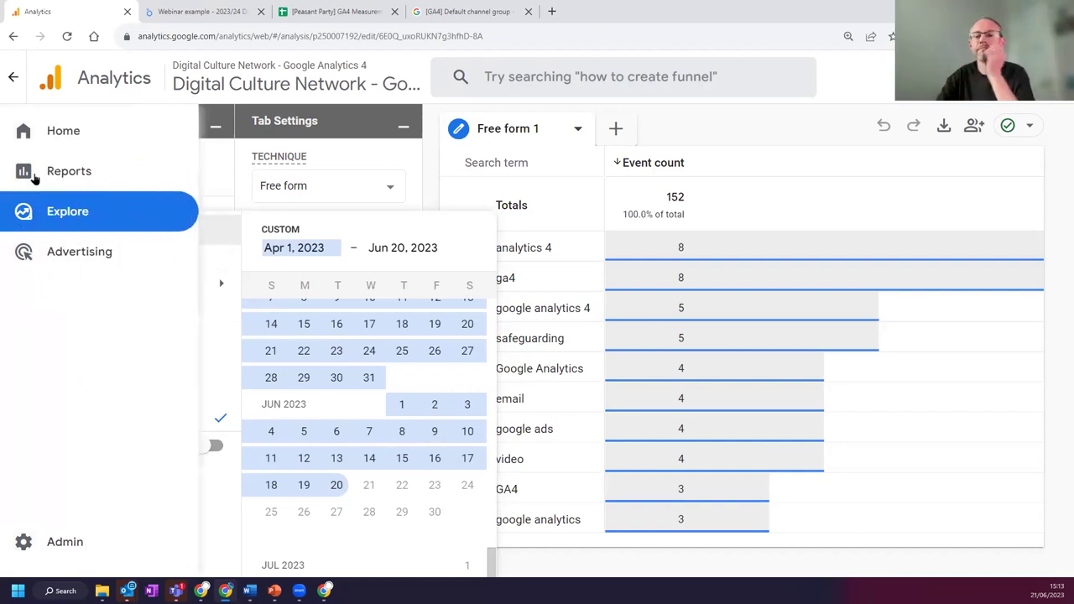
click(93, 167)
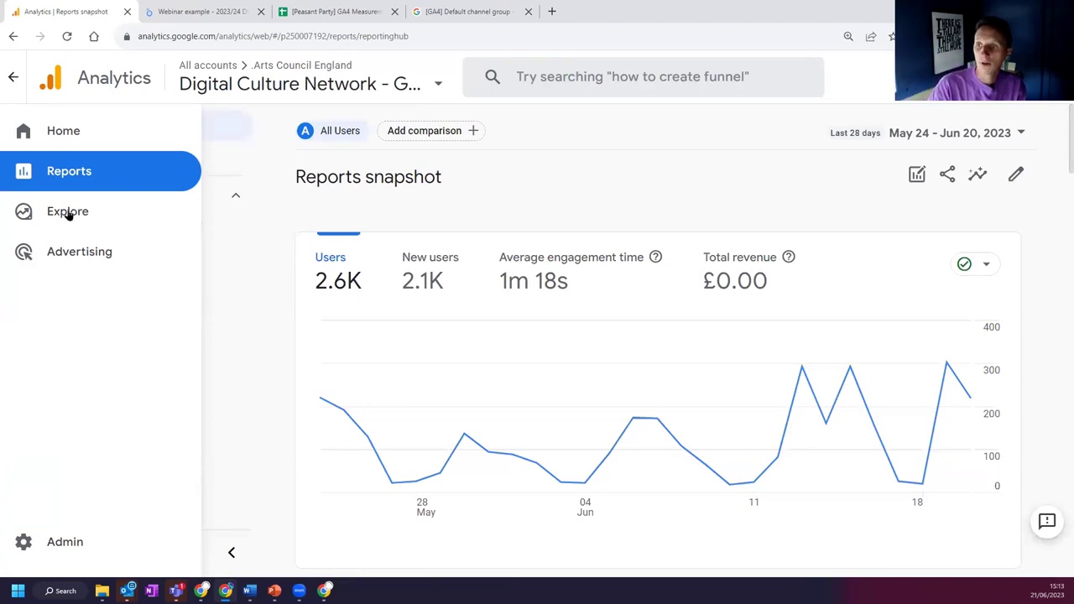
Step: Open the property's Data Retention settings and view the available event data retention periods
click(65, 541)
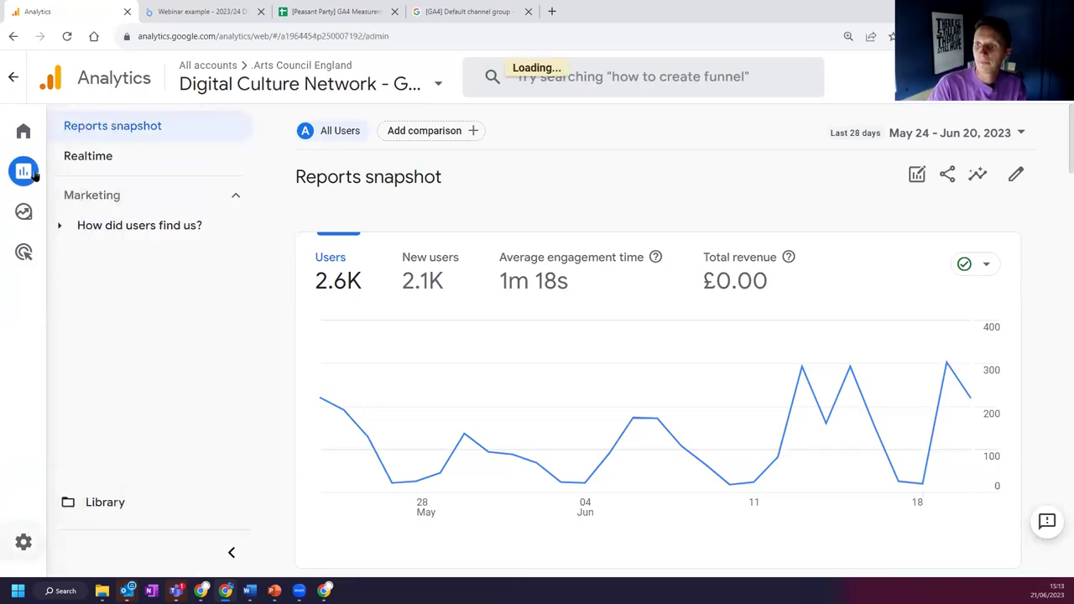
scroll(506, 223, up, 1)
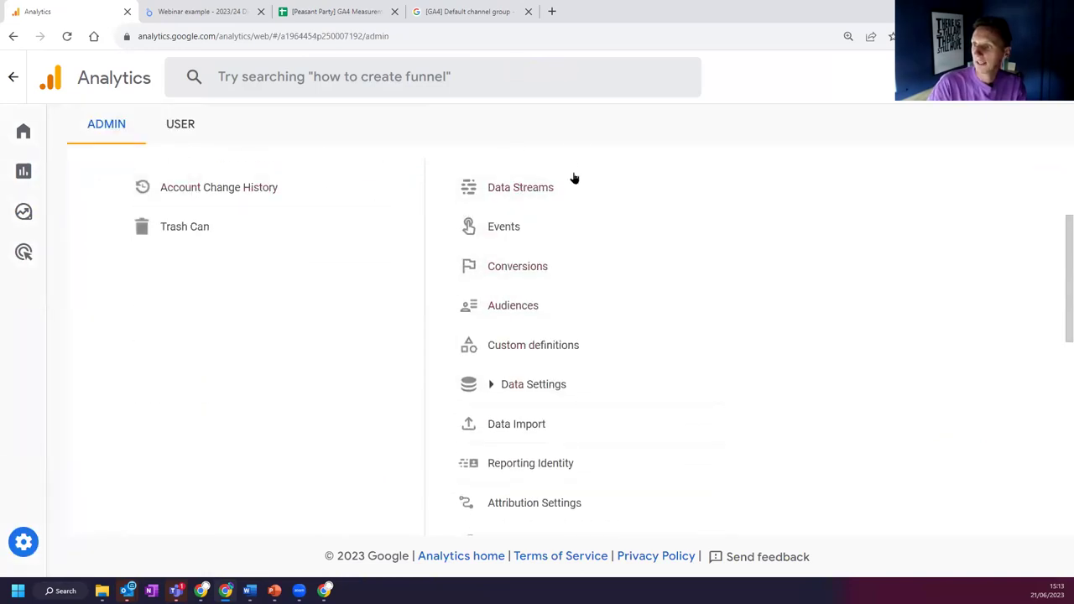
click(549, 383)
scroll(566, 345, down, 2)
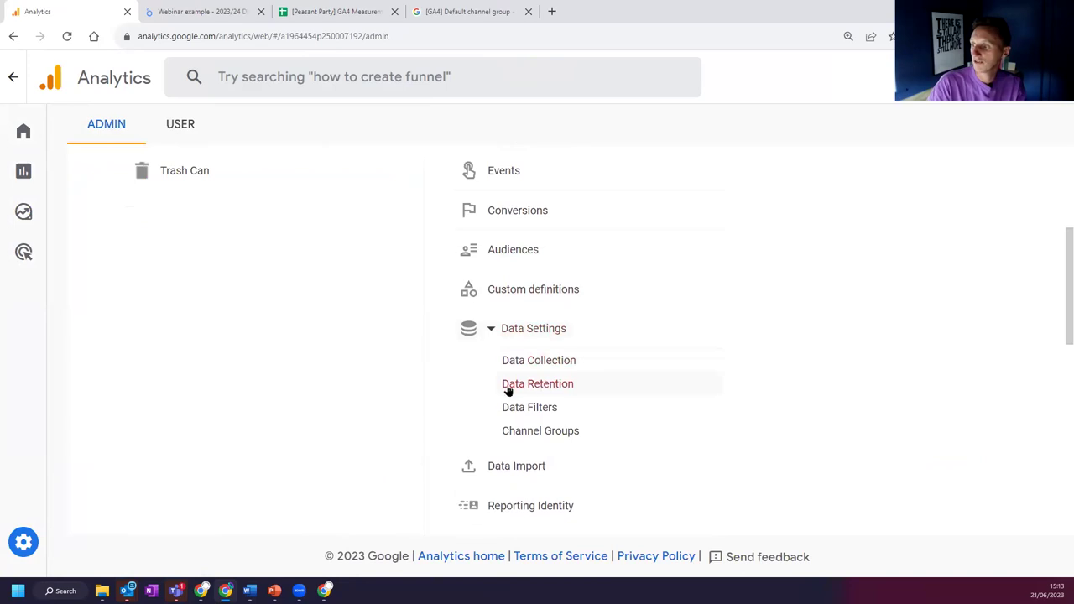
click(545, 388)
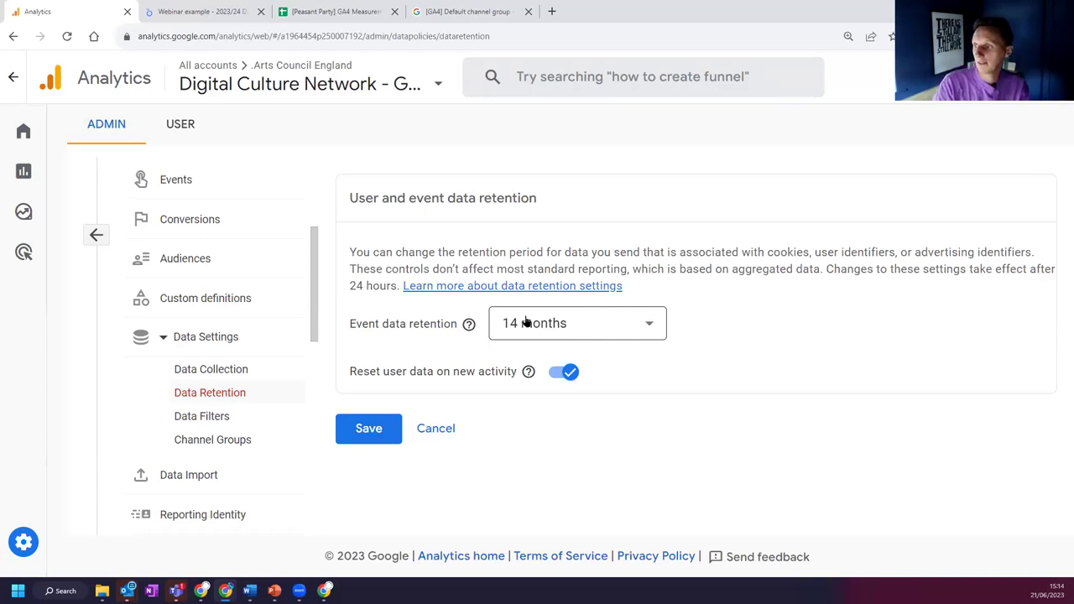
click(659, 333)
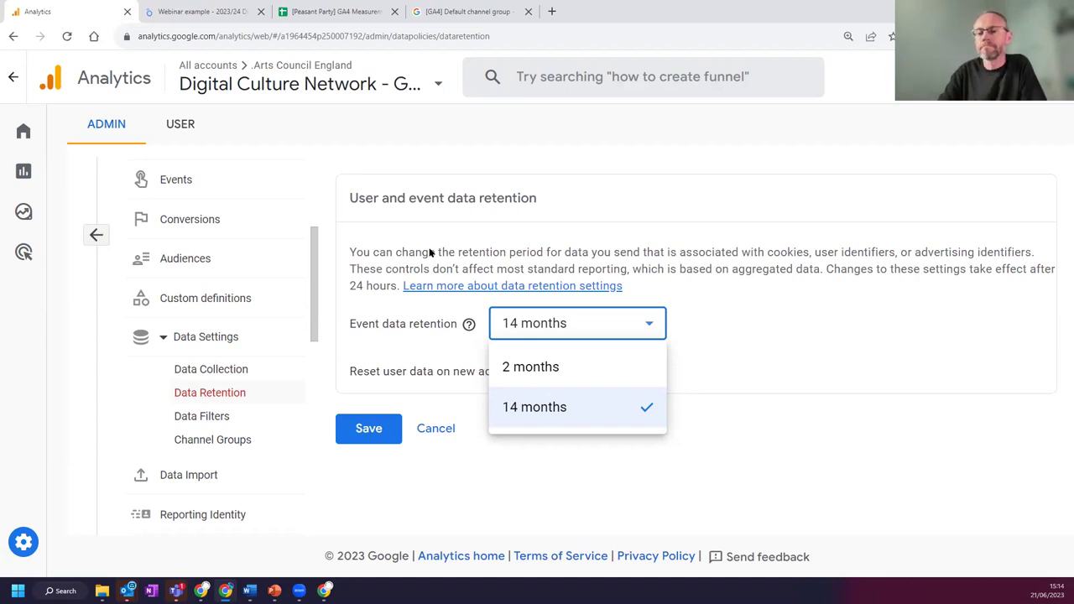
Step: Create a blank exploration and name it External links
click(33, 215)
click(34, 215)
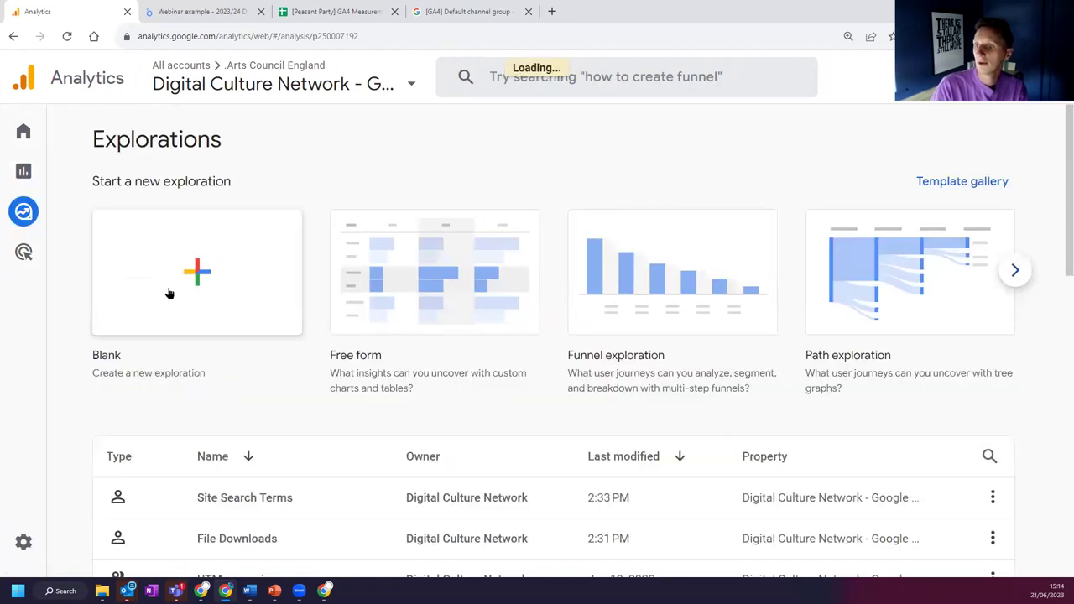
click(94, 265)
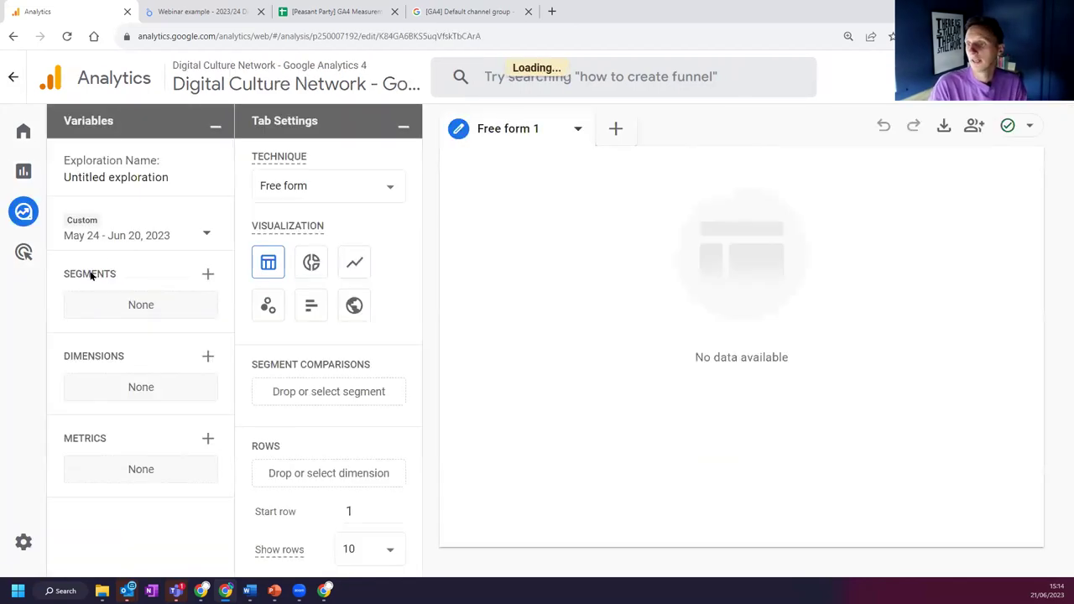
click(149, 177)
triple_click(151, 177)
text(External links)
mouse_move(25, 176)
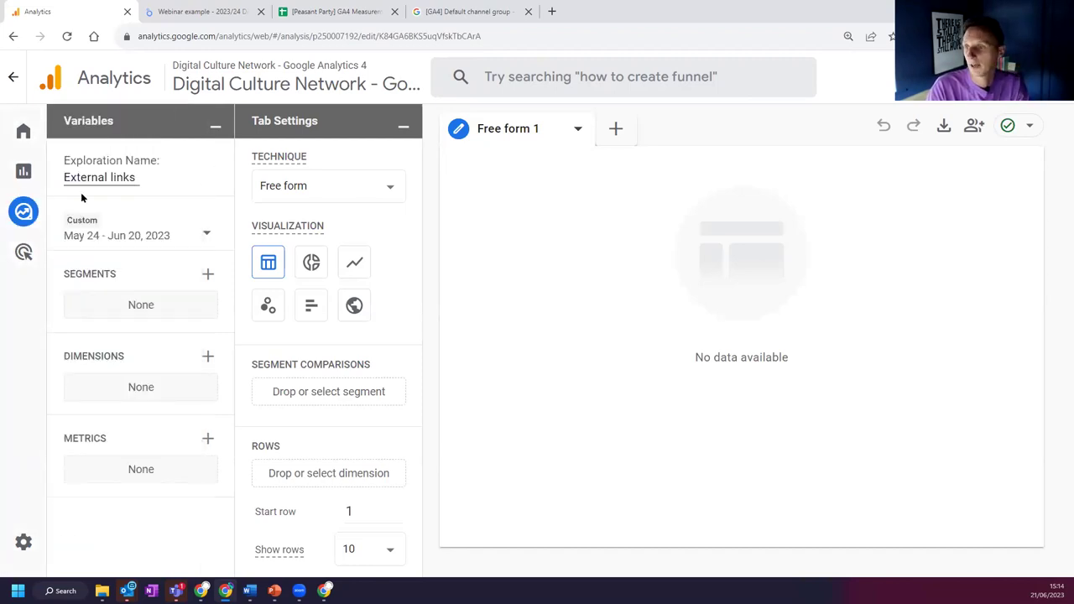
Step: Add the Link URL dimension from the Link category to the exploration, and look up the Event name dimension
click(208, 357)
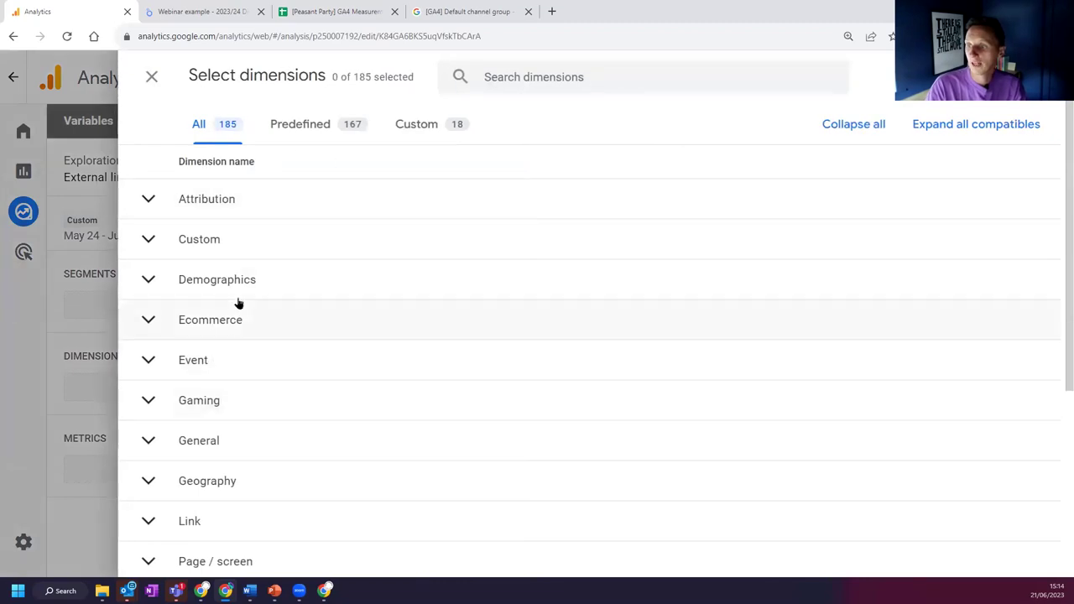
scroll(236, 294, down, 1)
click(163, 475)
scroll(218, 336, down, 2)
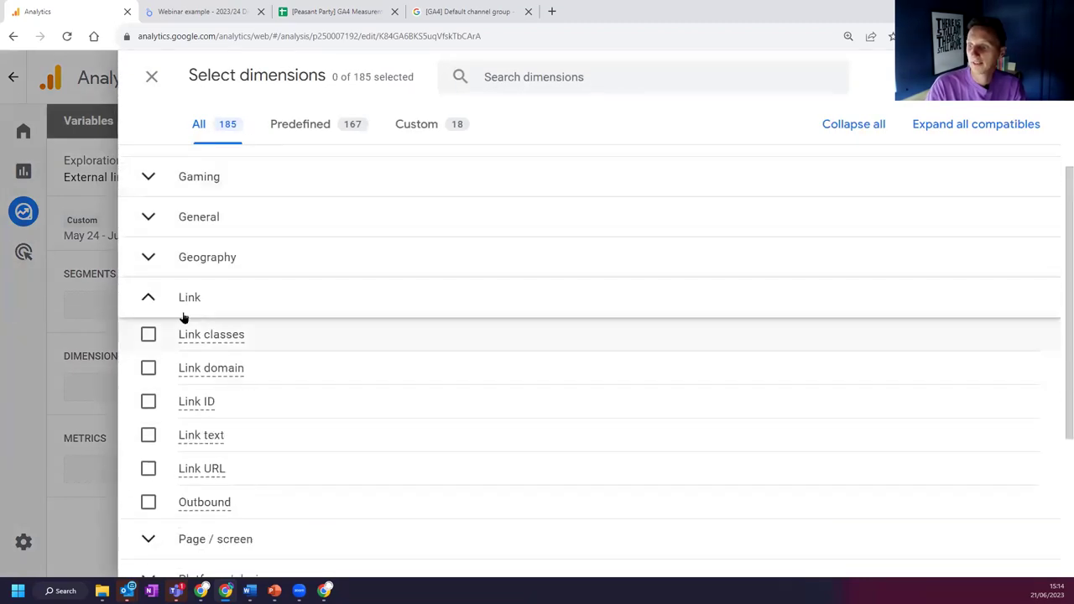
click(148, 472)
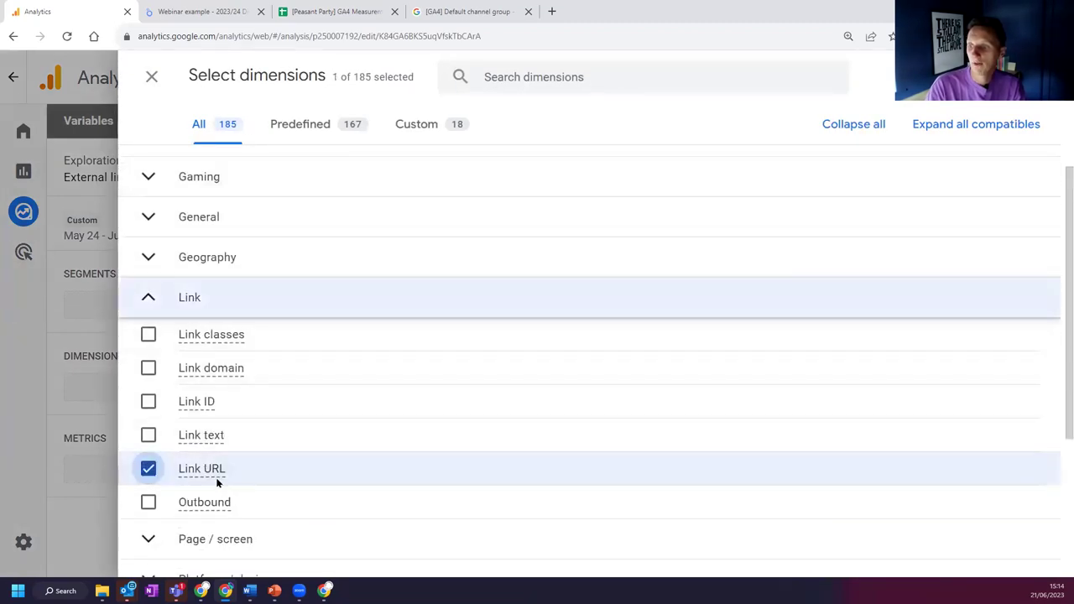
click(533, 77)
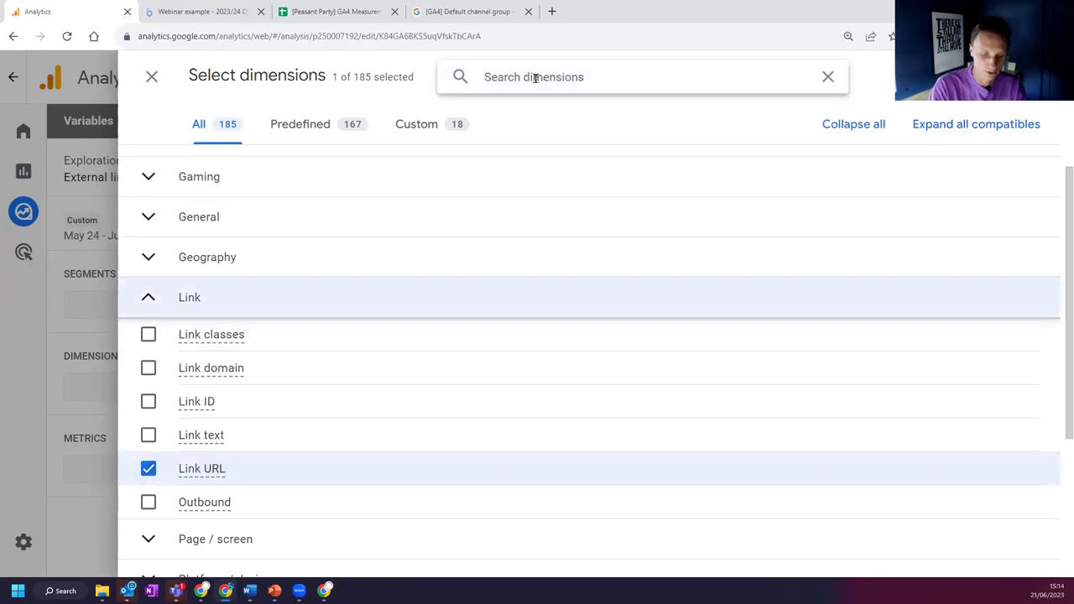
text(event name)
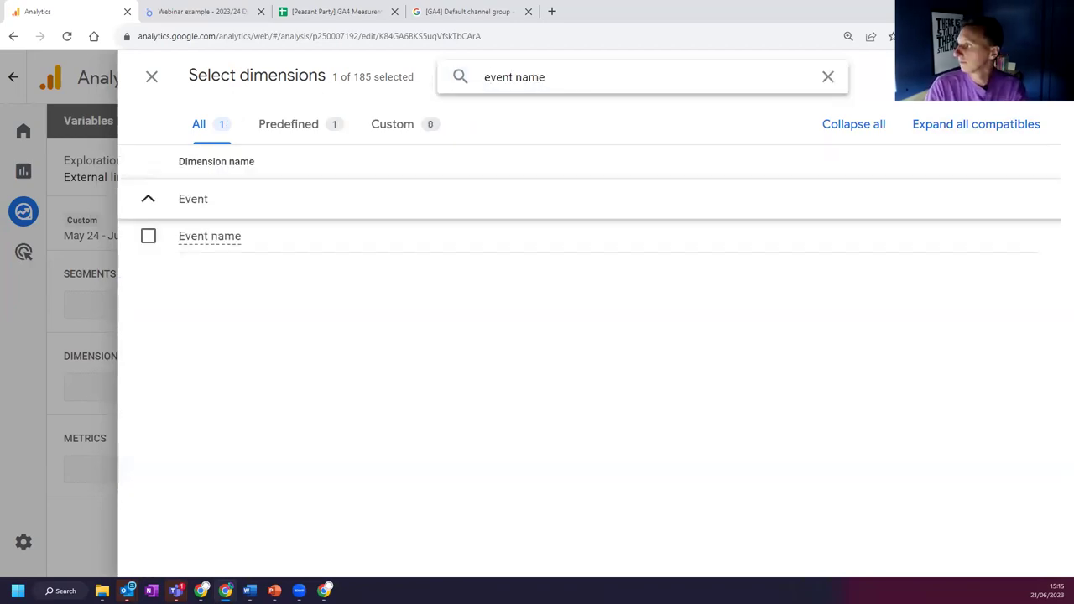
click(151, 77)
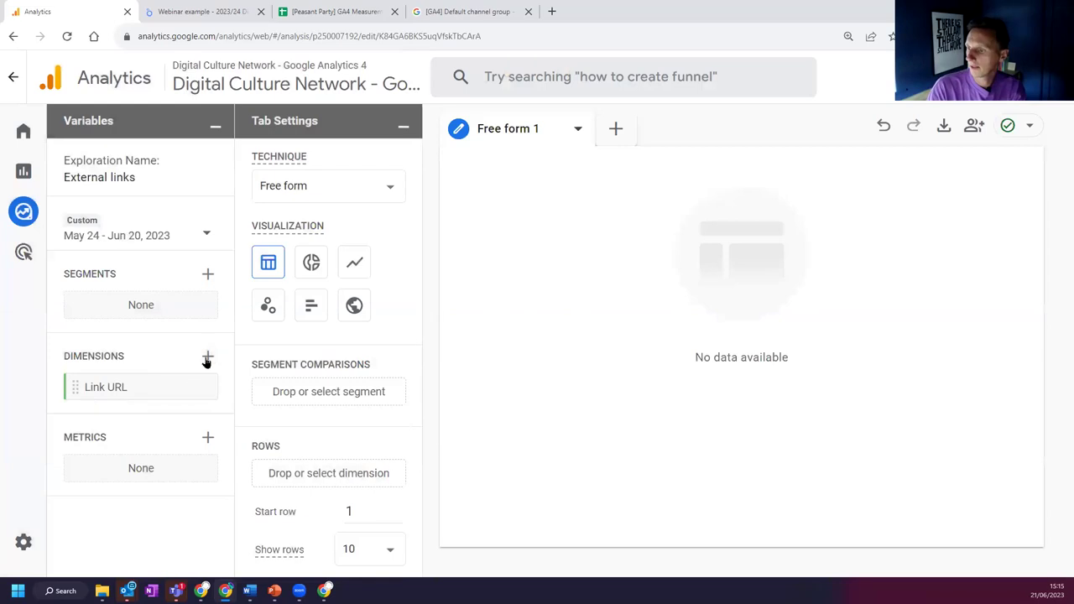
Step: Add the Event name dimension to the exploration's available dimensions
click(208, 358)
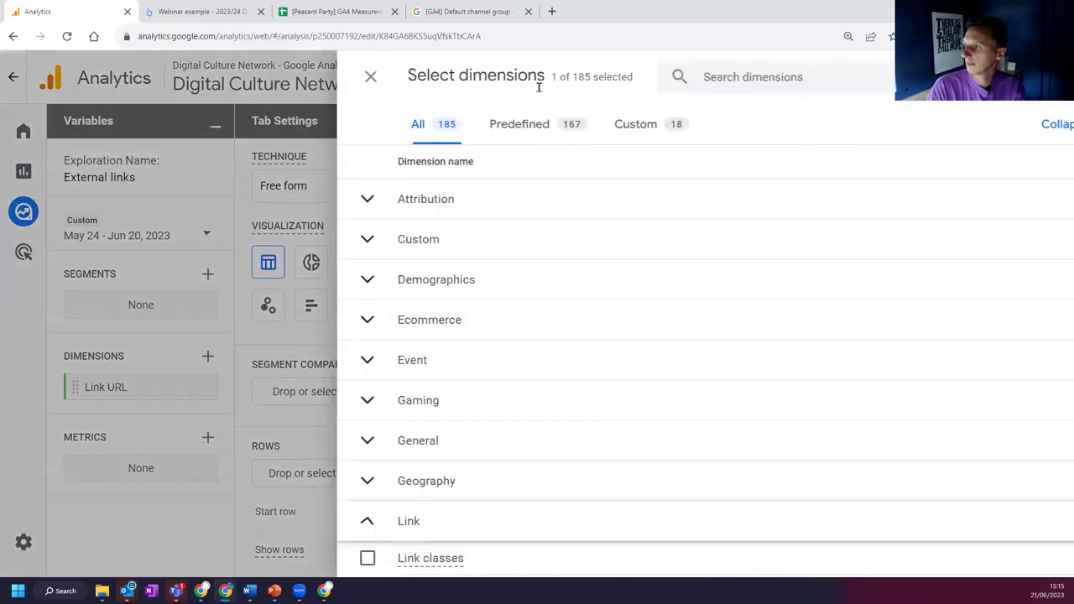
click(532, 76)
text(event name)
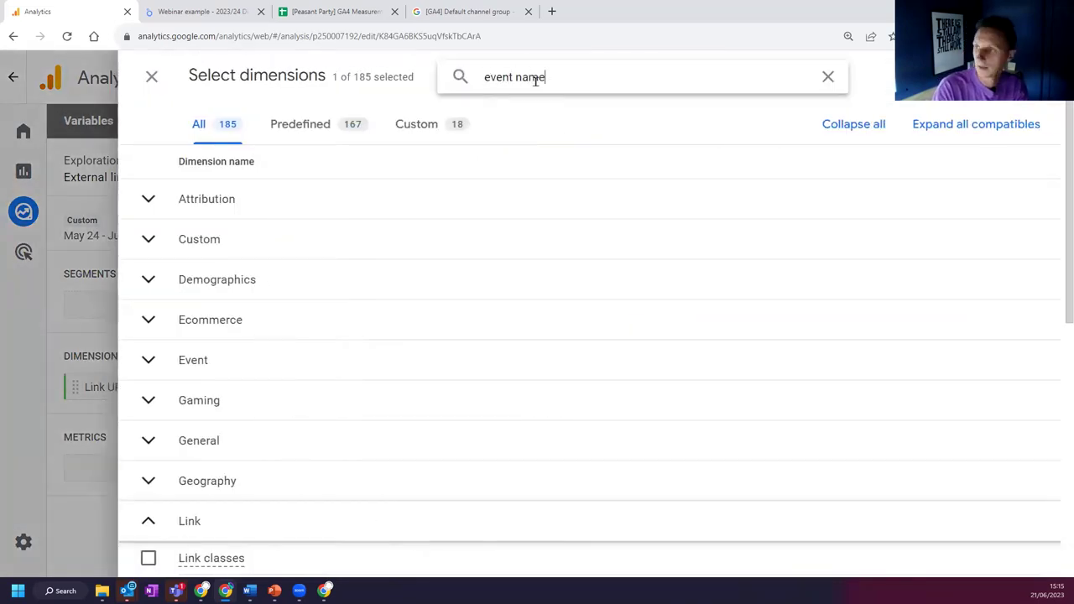
click(170, 238)
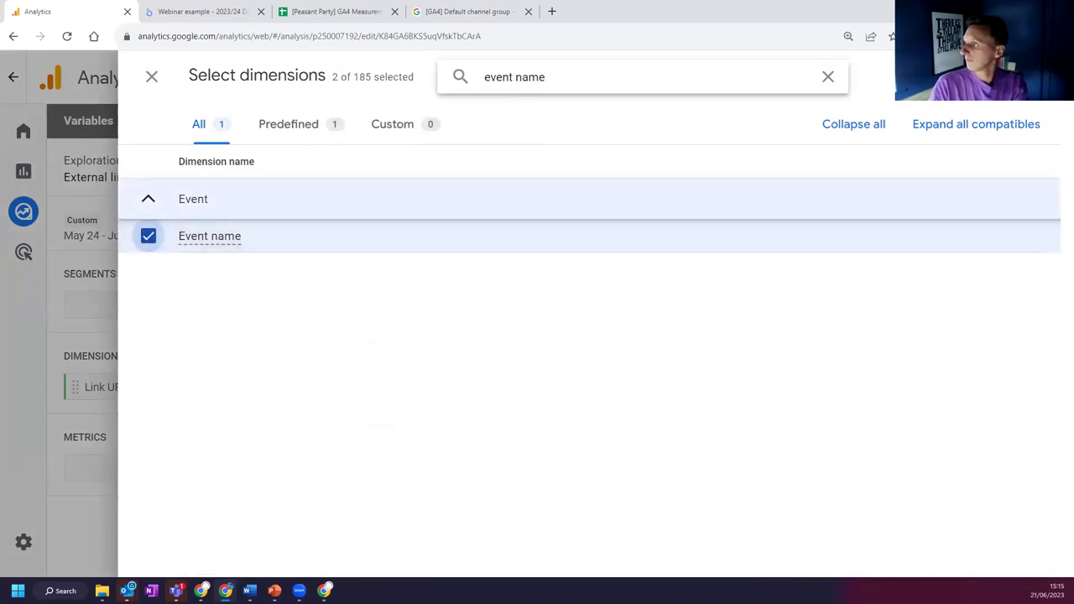
click(1007, 77)
Step: Add the Event count metric, and build the table with Link URL as rows and Event count as values
click(208, 470)
text(event cou)
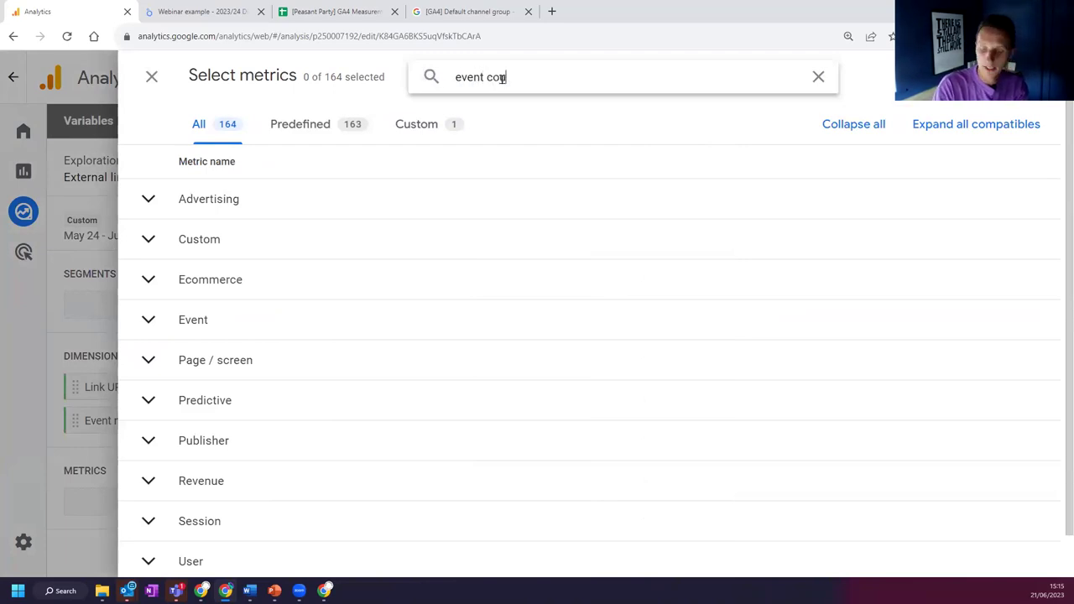
click(148, 236)
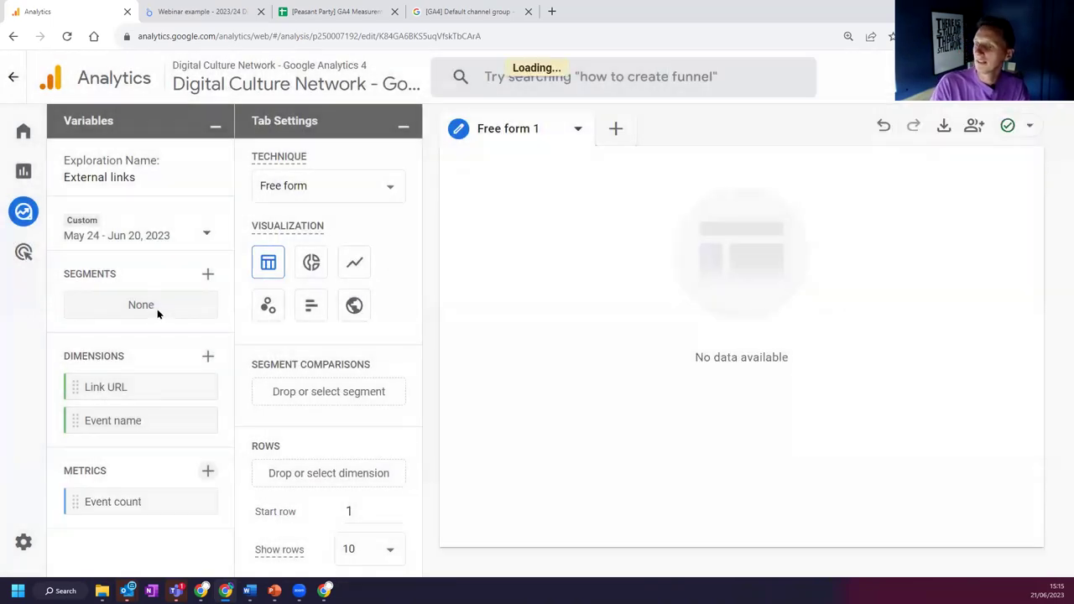
double_click(125, 388)
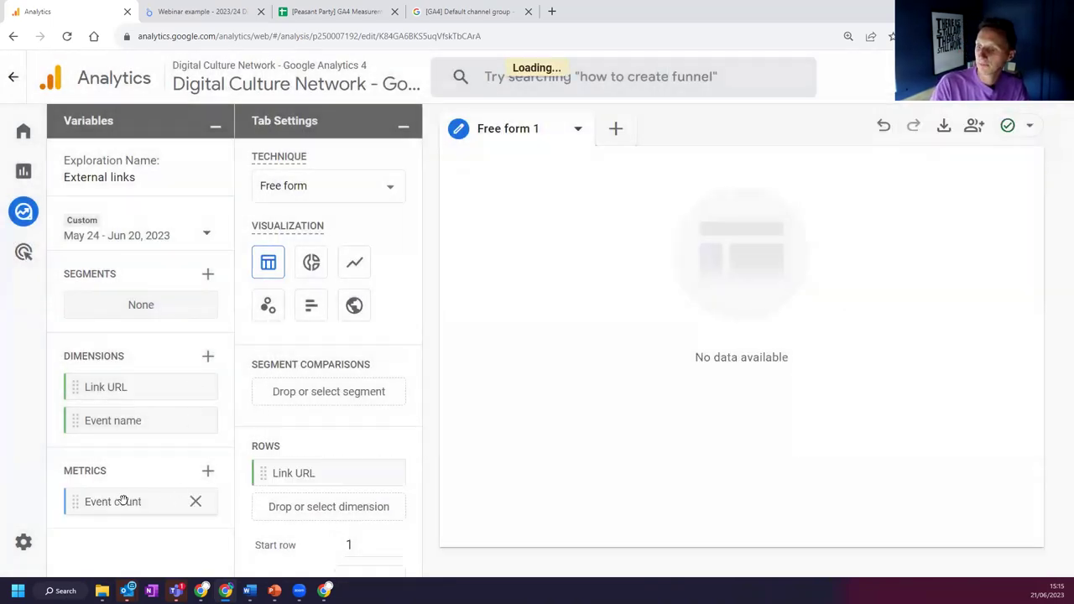
Step: Filter the table to Event name exactly matches click, and minimise Variables and Tab Settings to widen the table
scroll(326, 365, down, 5)
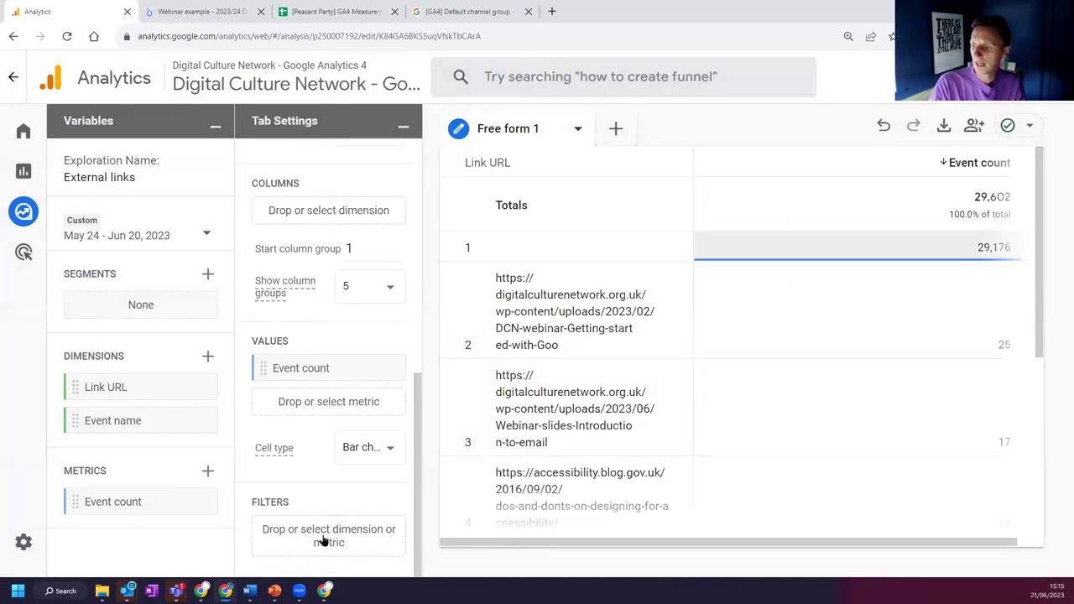
click(324, 539)
click(350, 447)
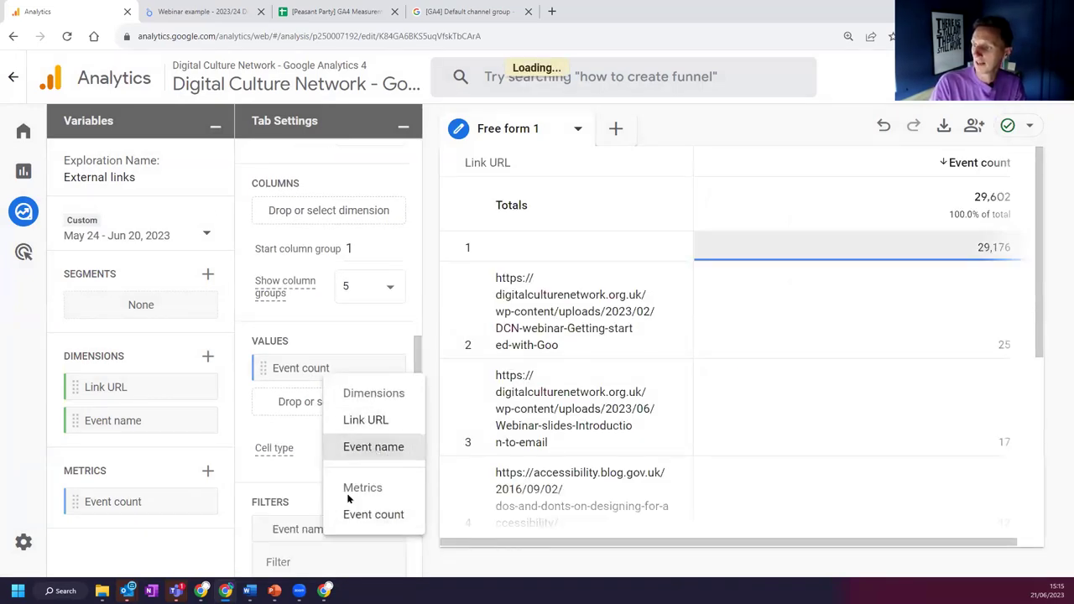
click(327, 466)
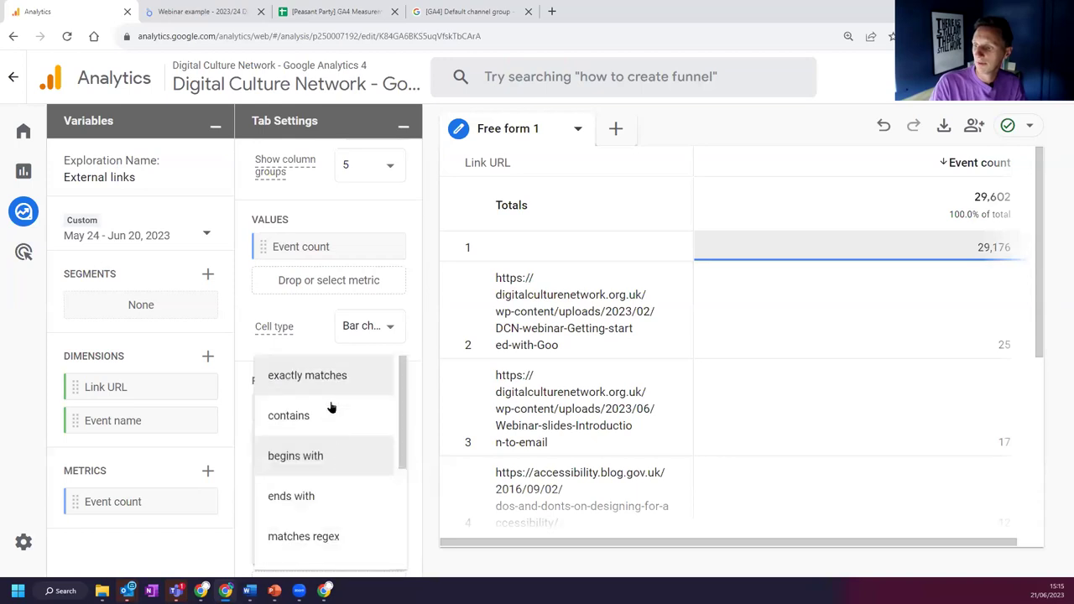
click(309, 497)
click(310, 504)
text(click)
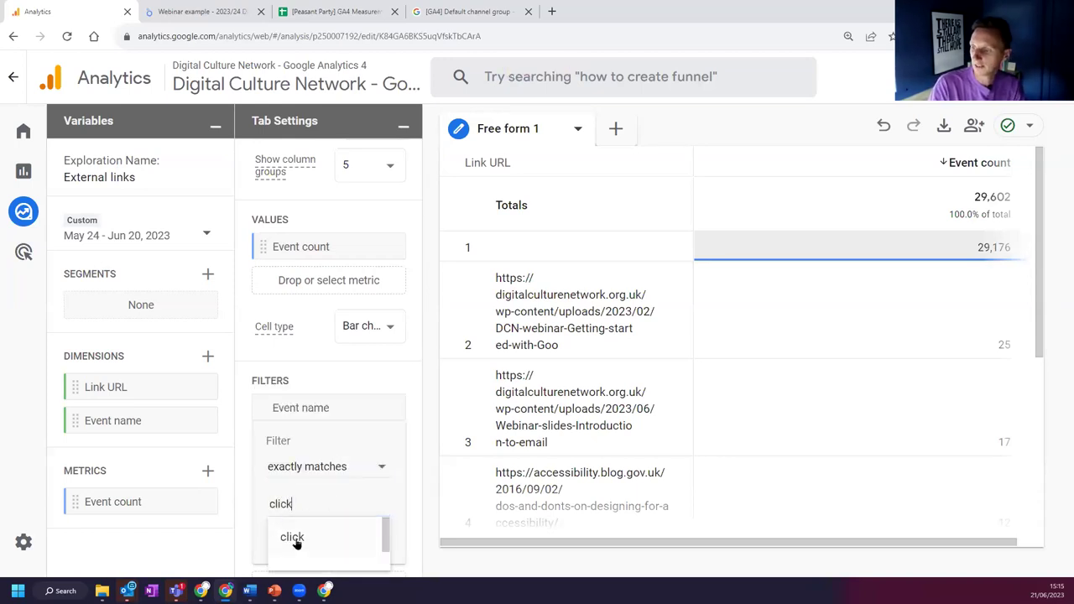
click(386, 546)
click(363, 543)
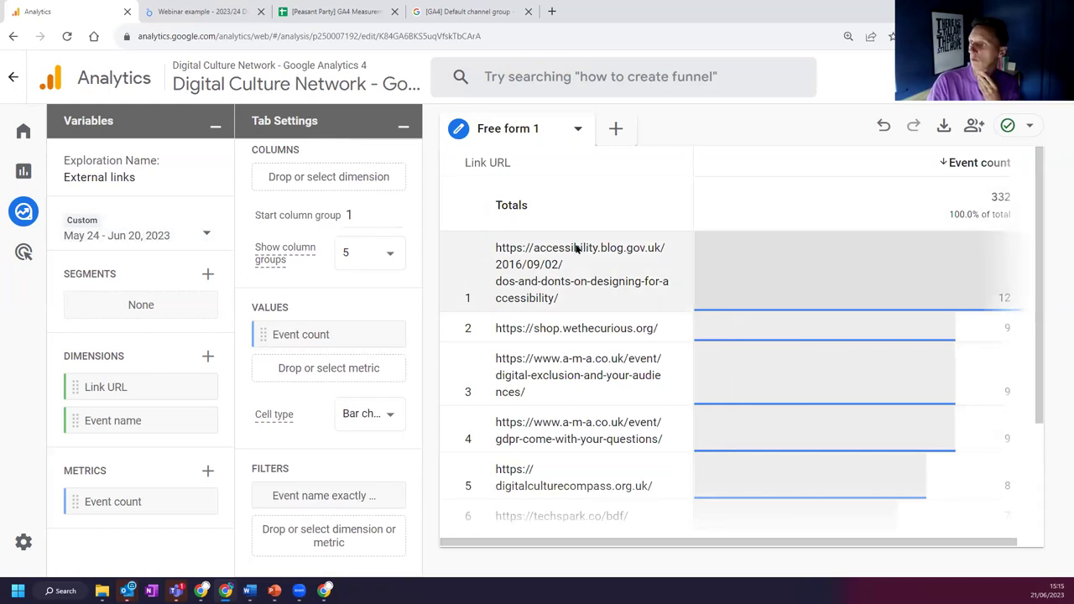
click(215, 125)
click(214, 124)
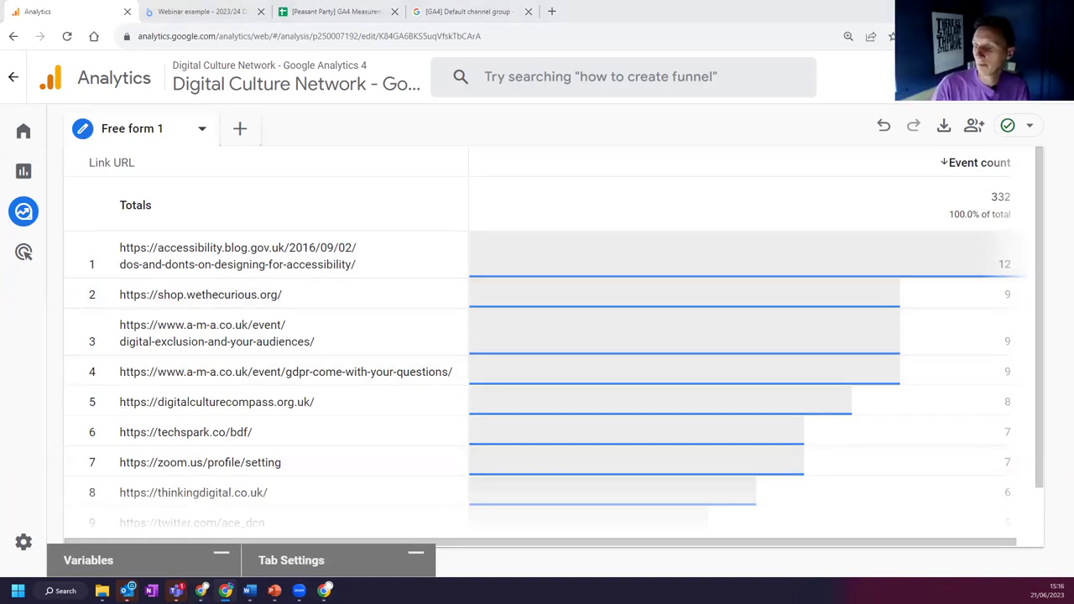
Step: Switch to the Peasant Party site with Analytics Debugger beside it and review the GA4 click events around the Donate section
mouse_move(201, 591)
click(249, 546)
scroll(147, 222, up, 5)
scroll(148, 222, up, 2)
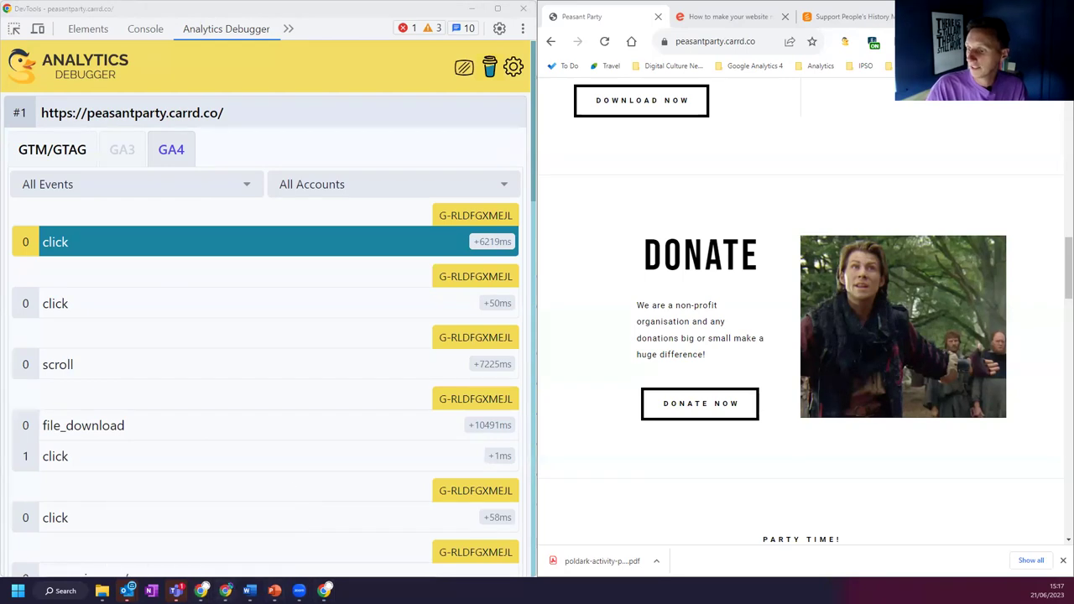
Step: Return to Google Analytics and show all Reporting Identity options in the property's admin settings, highlighting Device-based
click(224, 591)
click(25, 545)
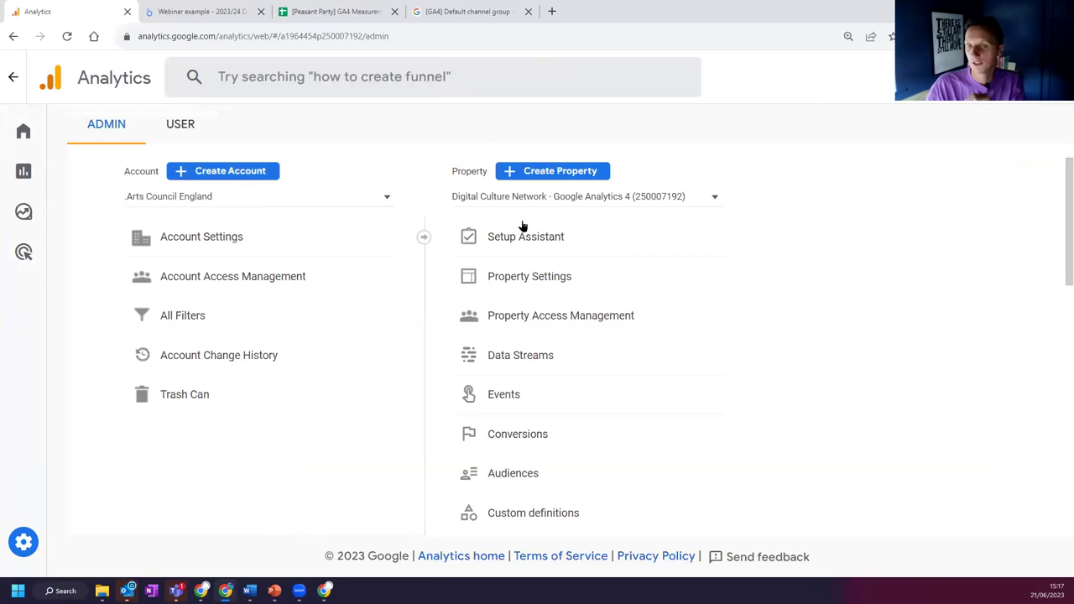
scroll(620, 216, down, 4)
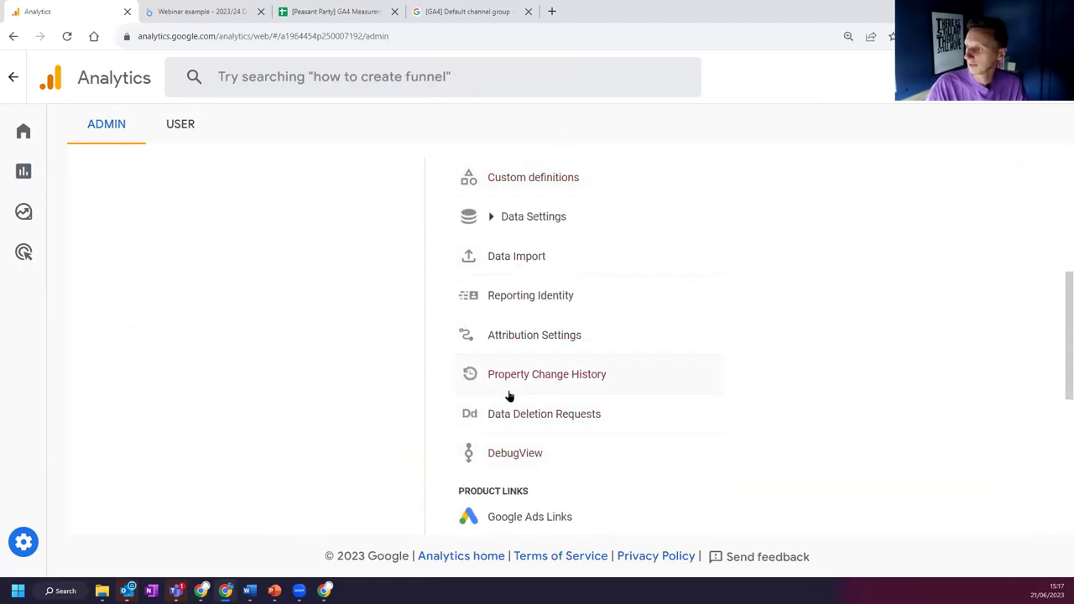
click(579, 297)
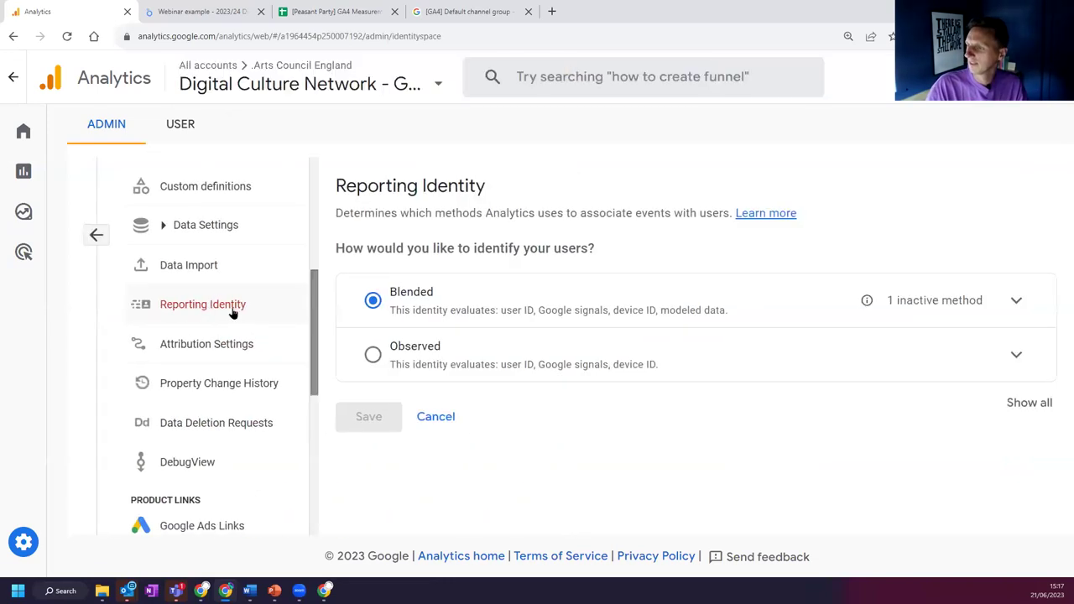
click(1030, 403)
drag(397, 400, 479, 417)
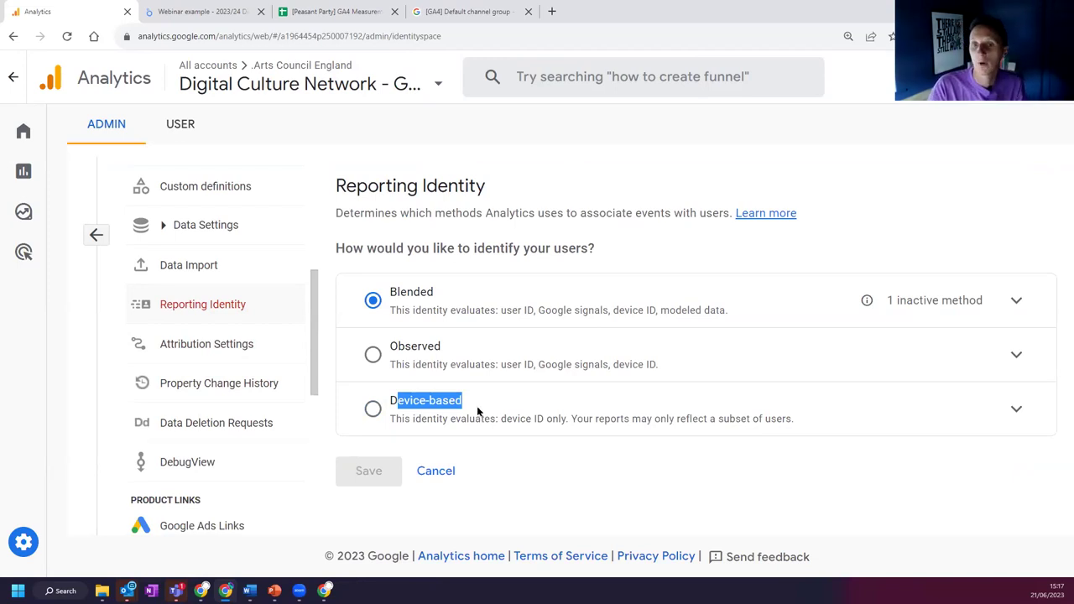
click(475, 417)
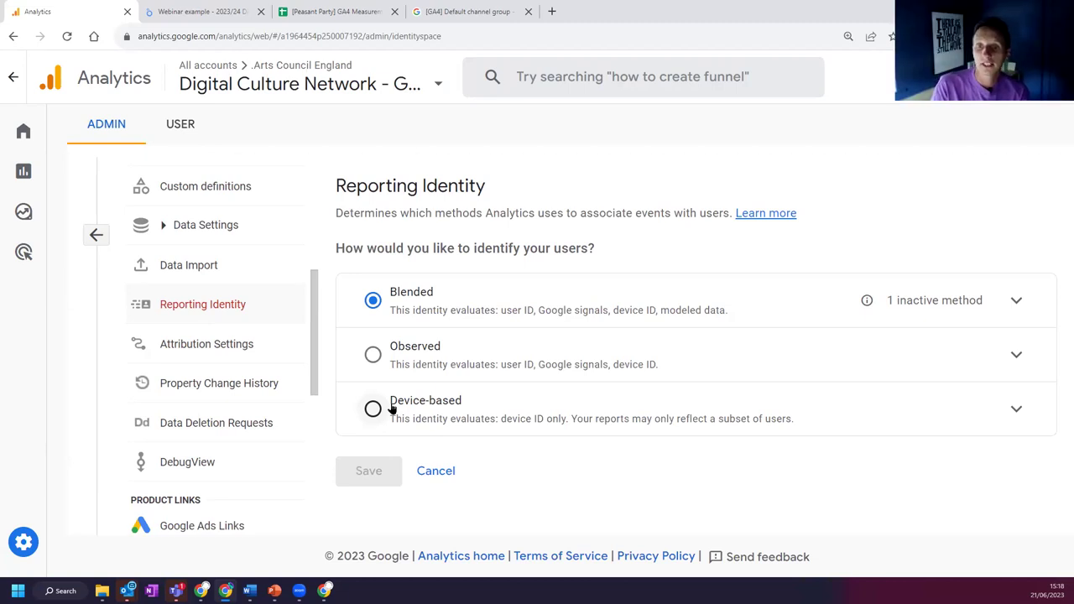
Step: Create a blank exploration and expand the General category in its dimension selection to point out File name
click(46, 217)
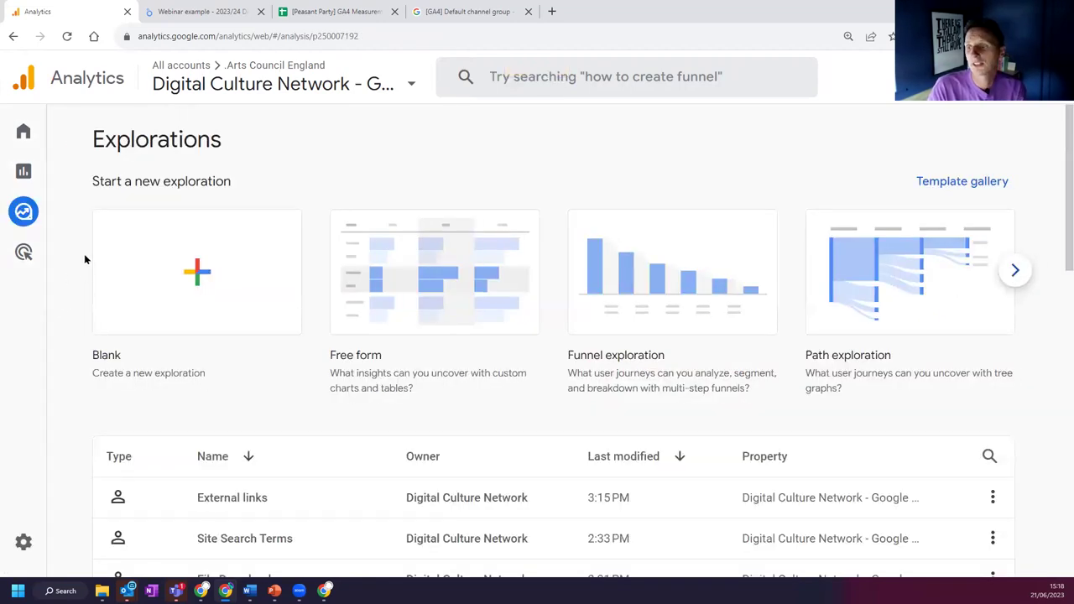
scroll(227, 274, down, 2)
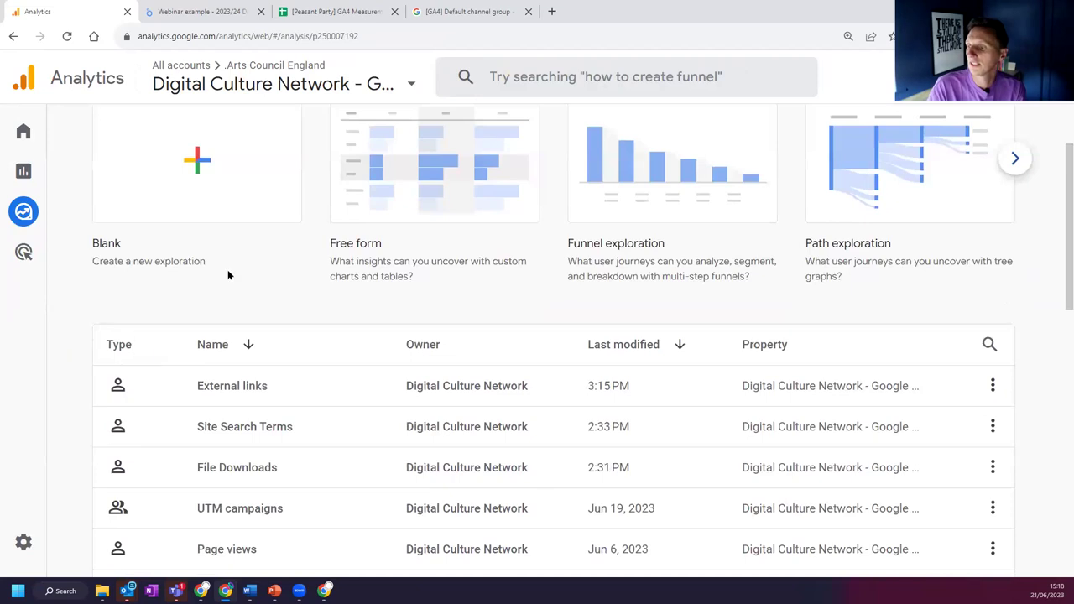
click(226, 180)
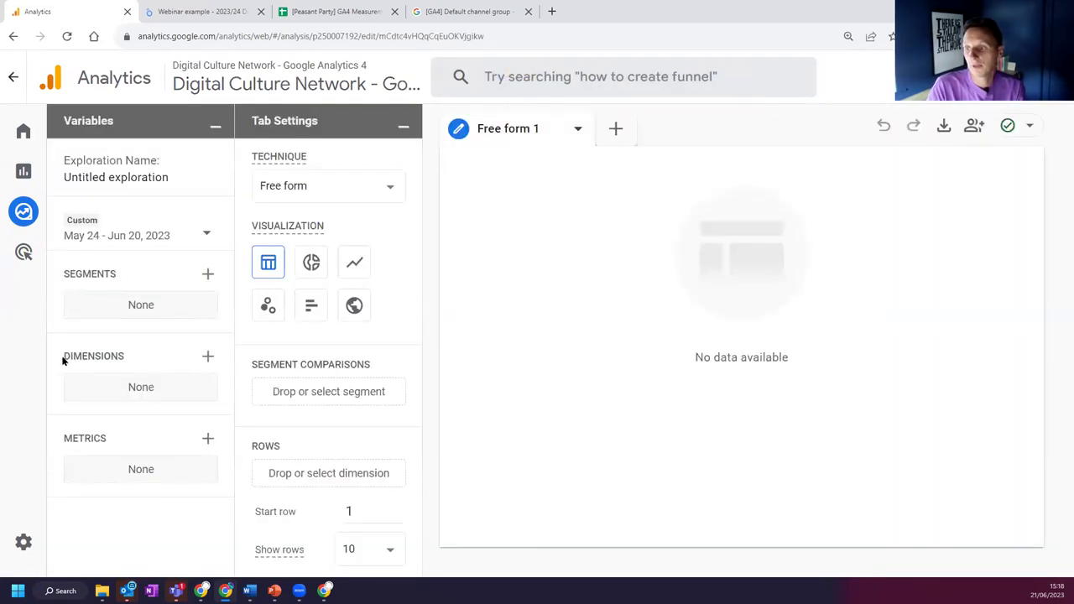
click(208, 357)
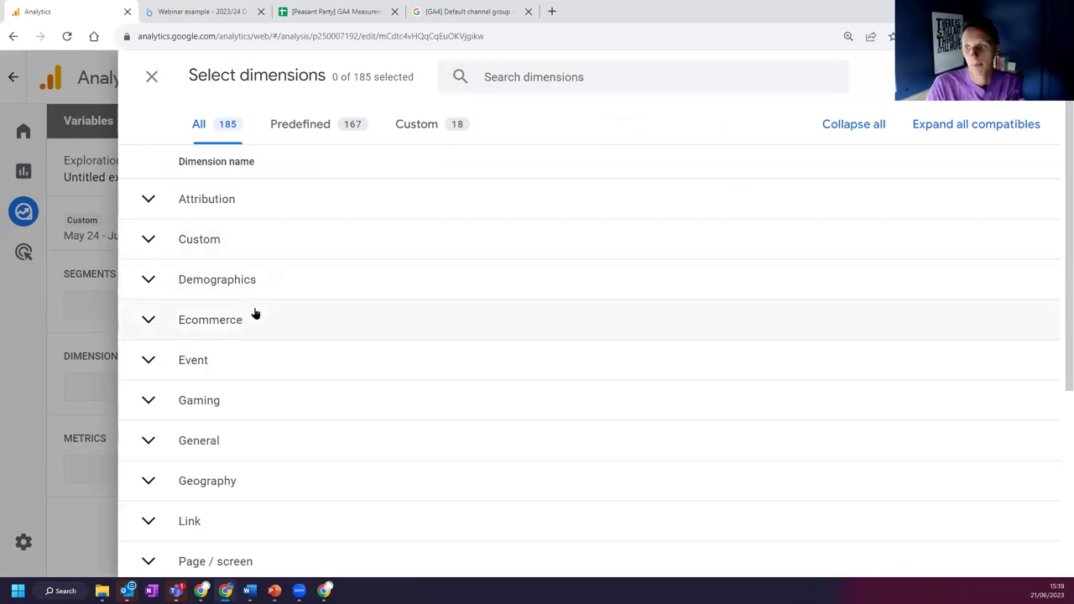
scroll(256, 314, down, 2)
click(193, 273)
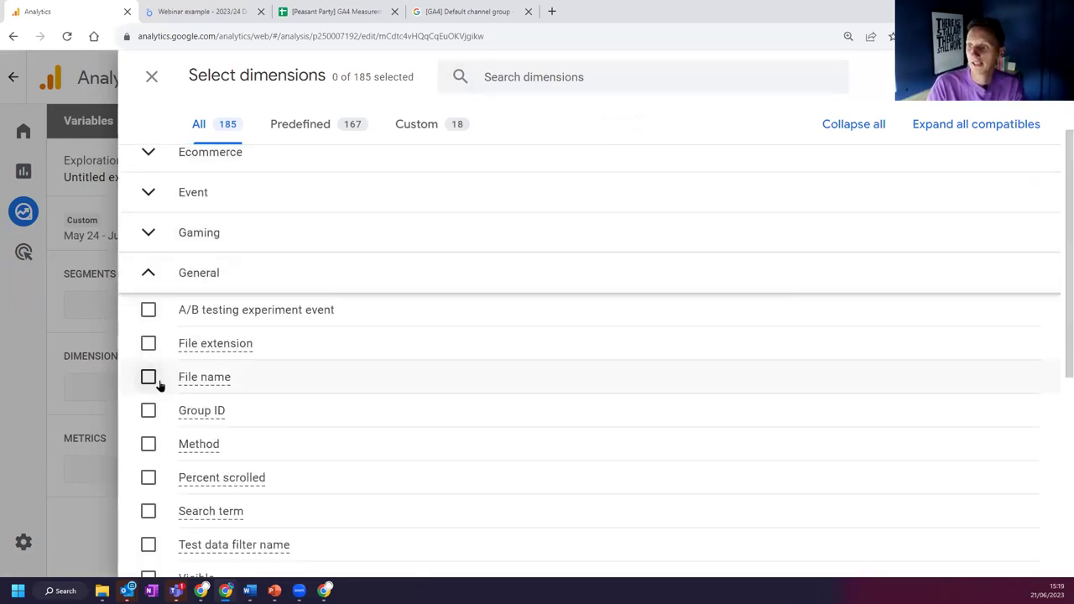
mouse_move(205, 380)
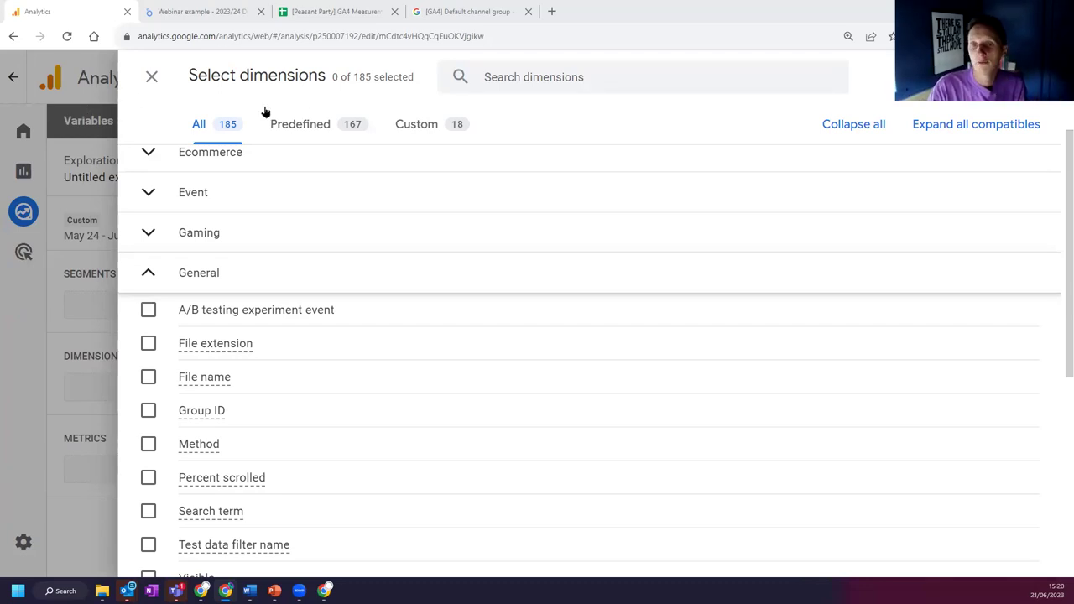
Step: Switch to Google Sheets, open the Universal Analytics Export spreadsheet, and review the Users and Sessions report's start date, end date and metrics
click(335, 11)
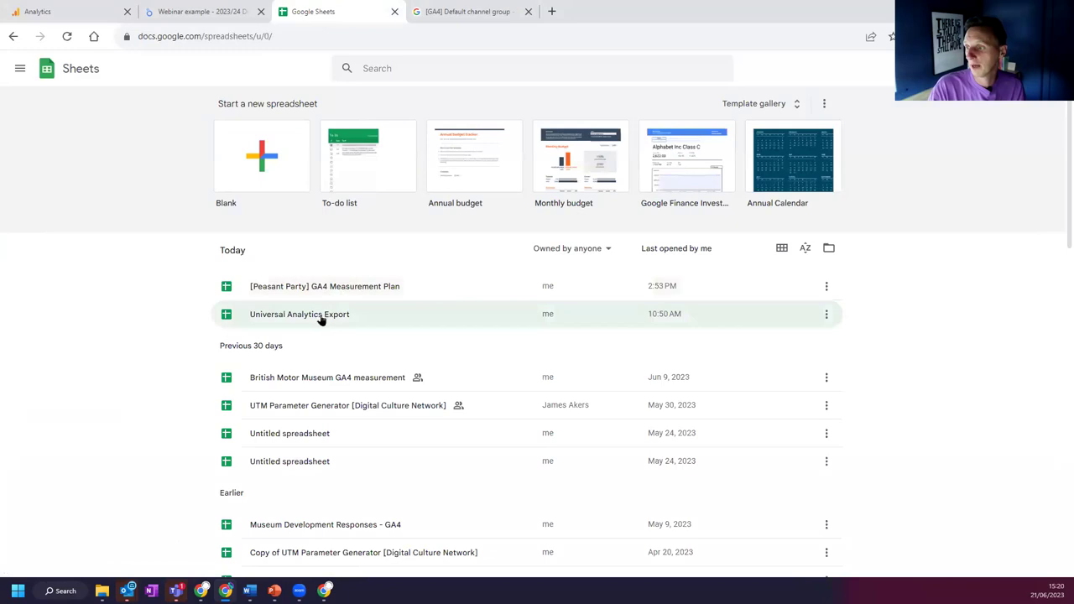
click(321, 317)
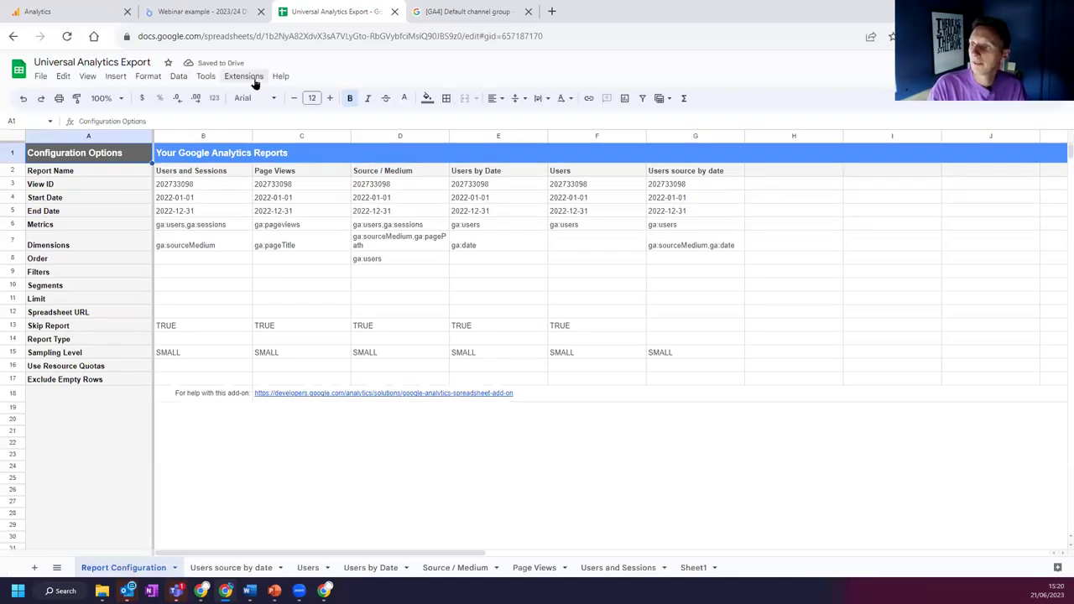
click(254, 81)
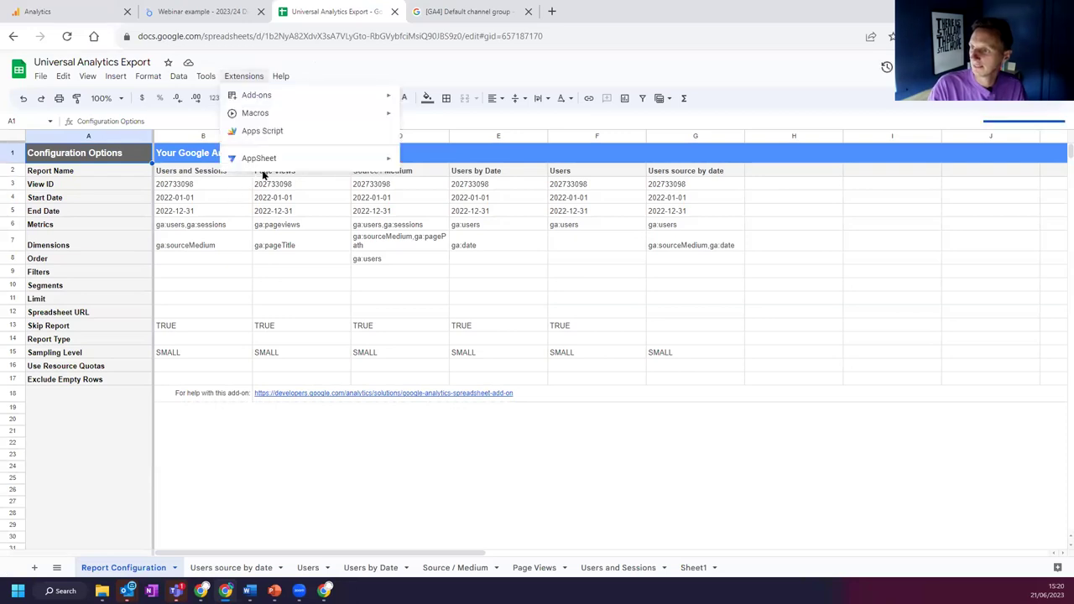
click(436, 62)
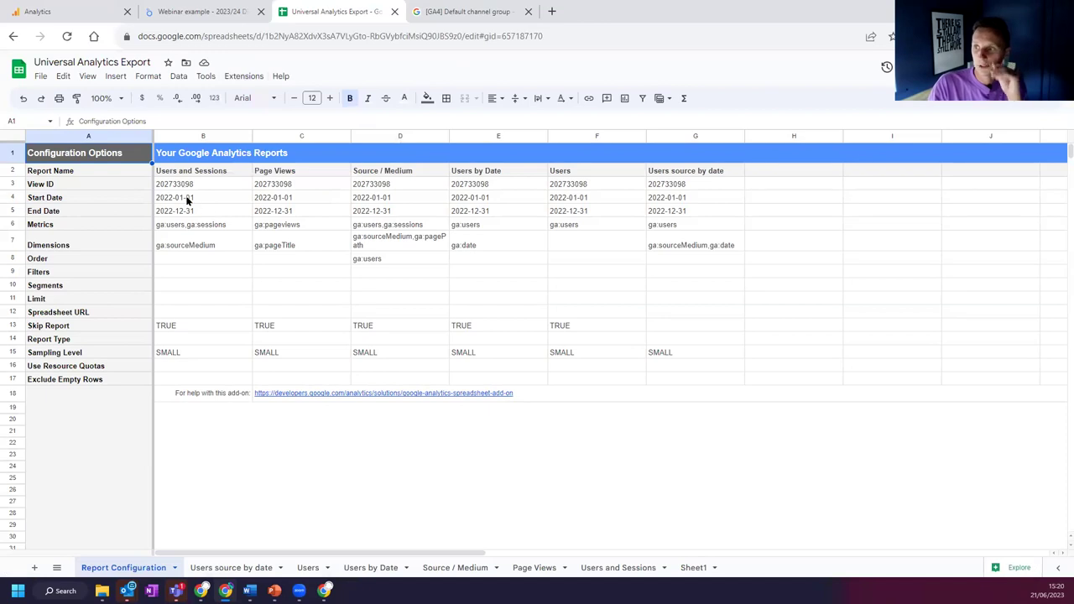
drag(188, 199, 190, 215)
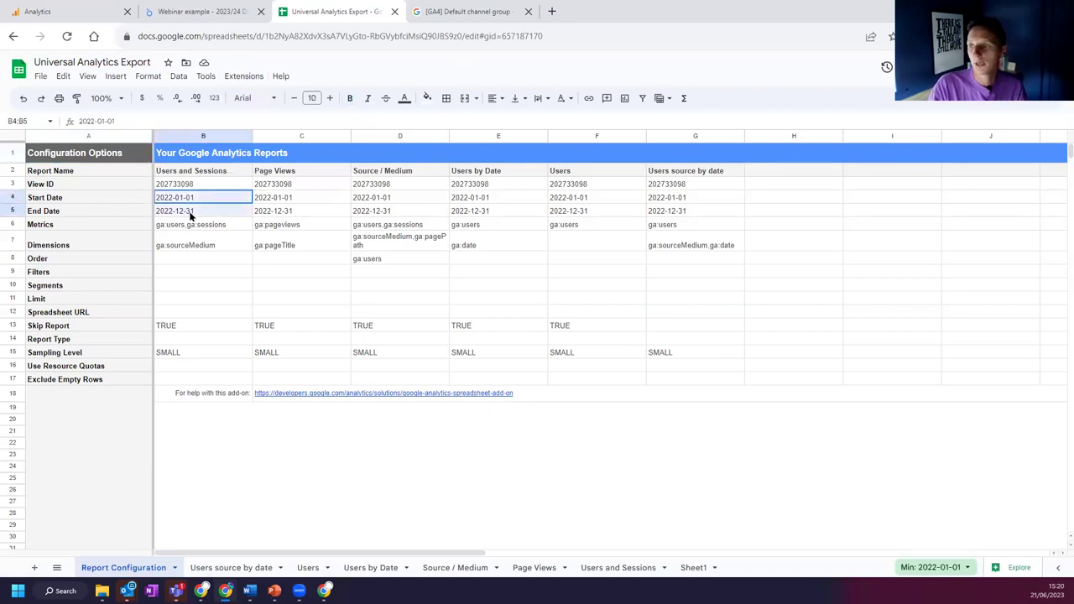
click(209, 227)
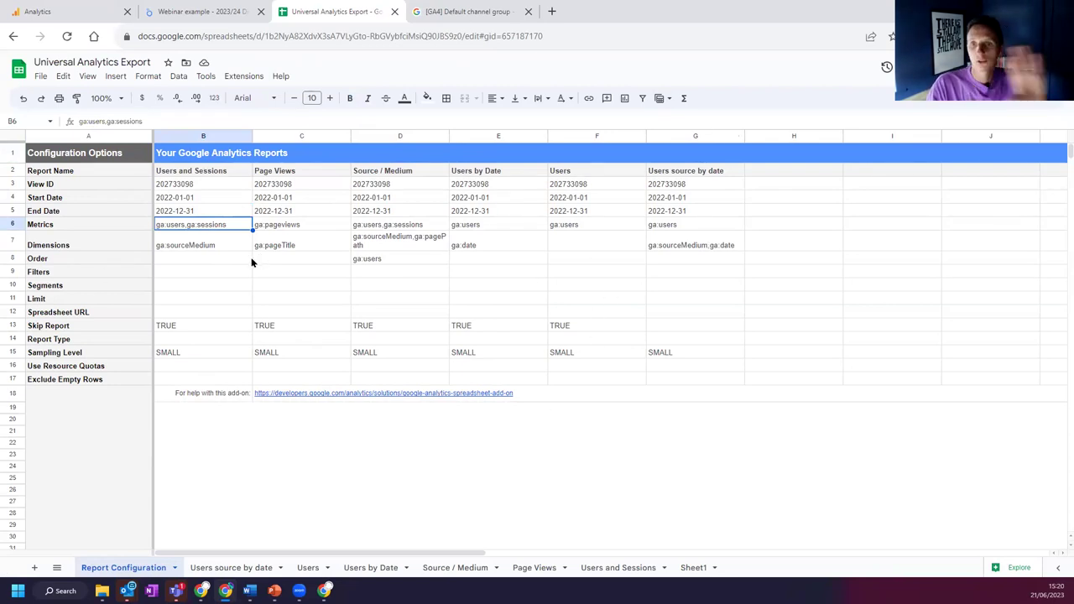
Step: Examine the Users source by date sheet's results breakdown by Source / Medium and Date
click(251, 569)
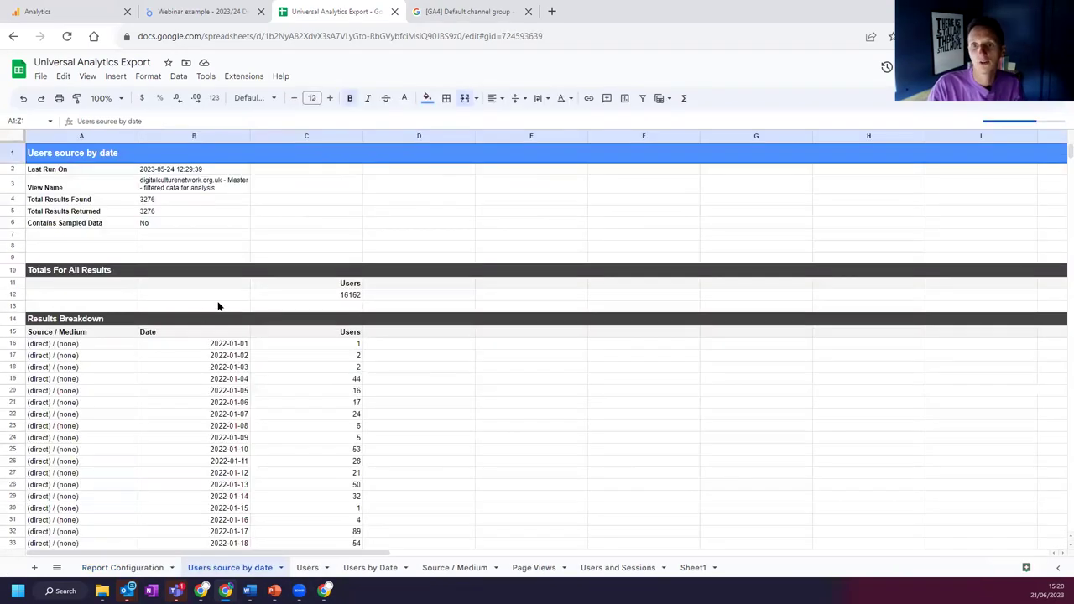
scroll(192, 324, down, 4)
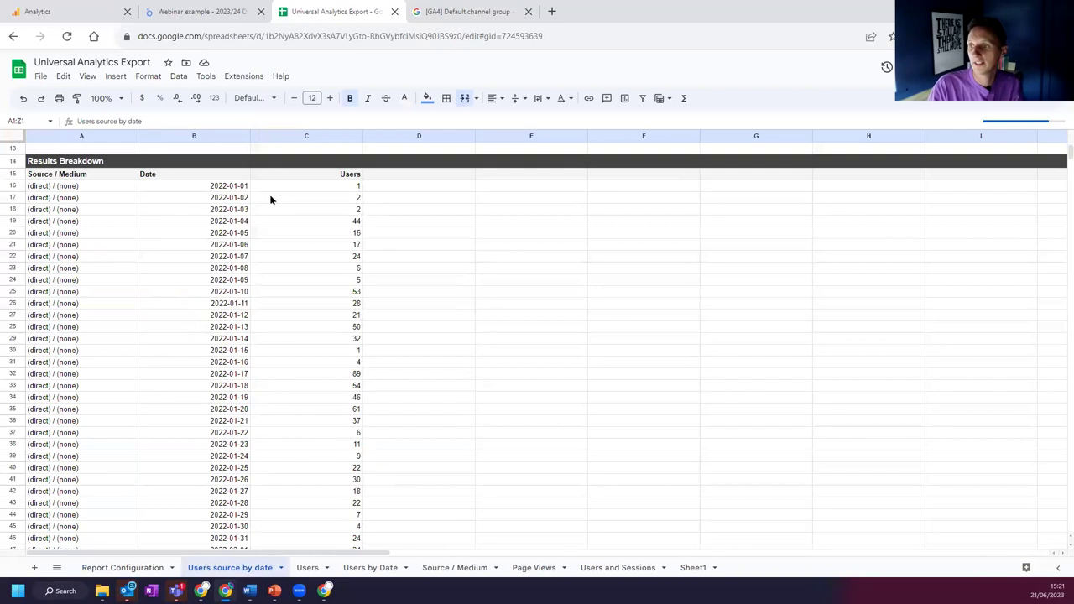
click(47, 176)
click(210, 175)
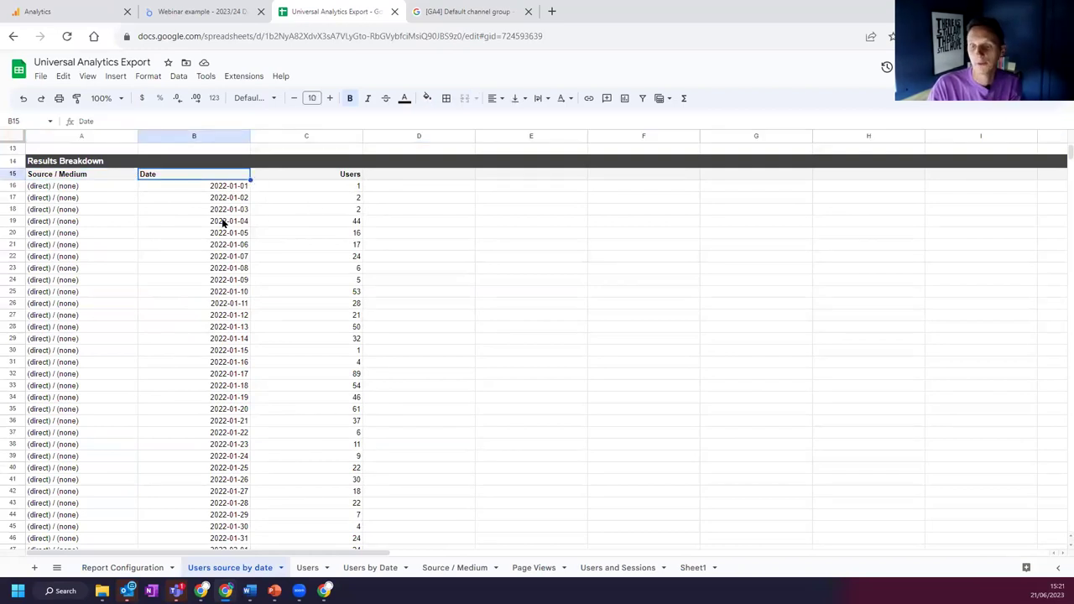
scroll(223, 221, down, 20)
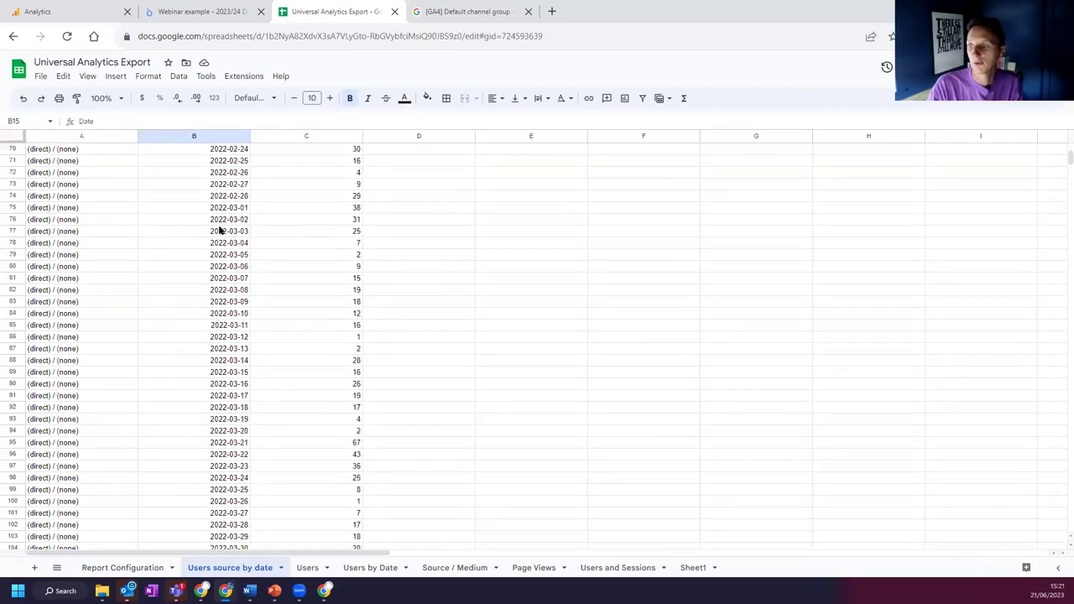
Step: Review the exported results in the Users sheet and the Users by Date sheet
click(307, 569)
click(122, 349)
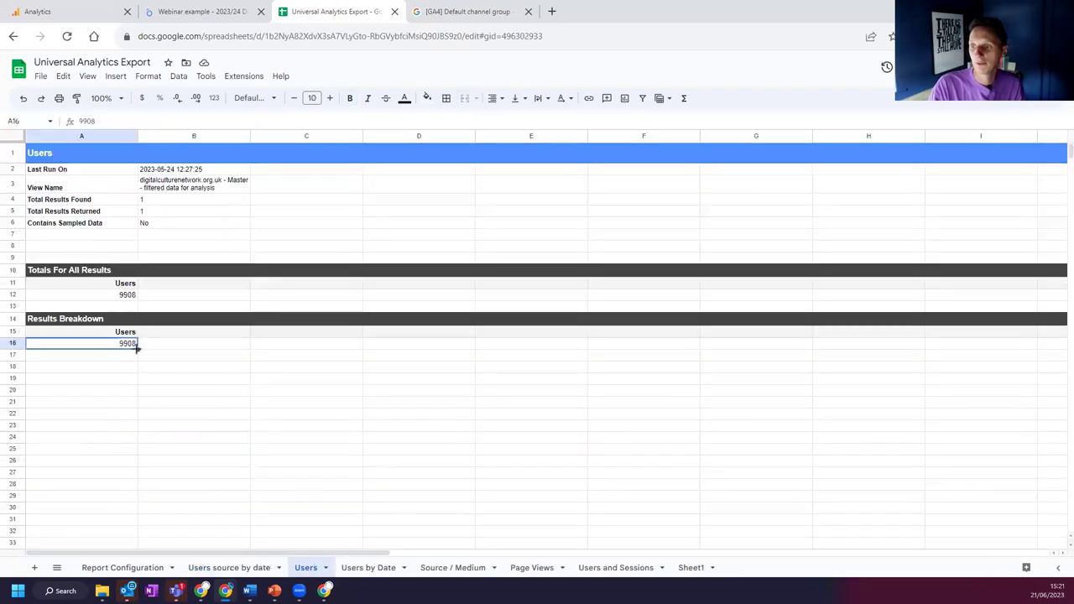
click(369, 568)
scroll(172, 246, down, 2)
scroll(172, 246, down, 2)
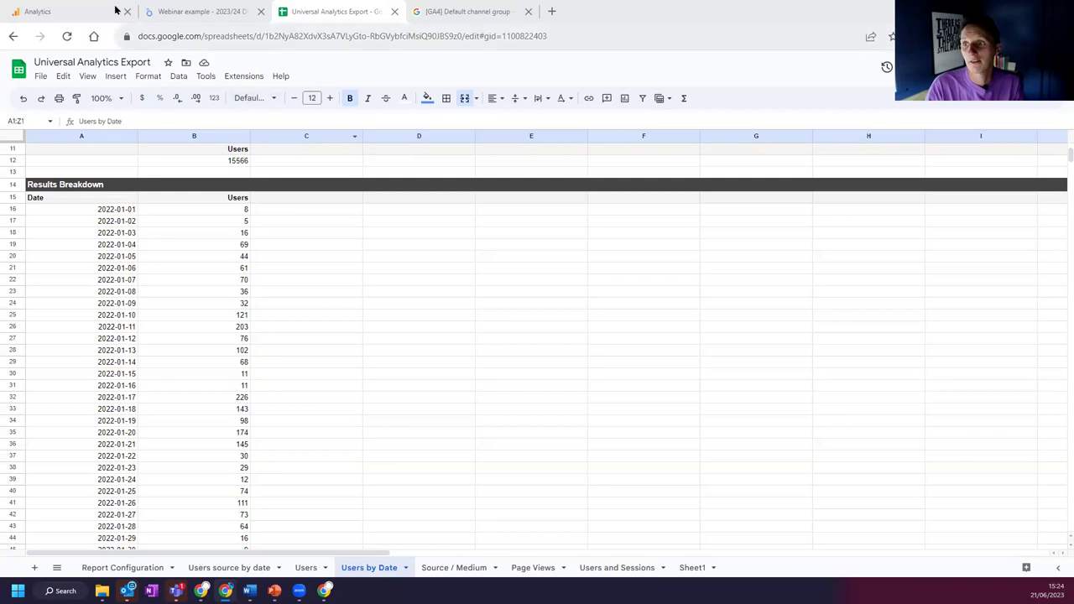
Step: Return to Google Analytics reports, expand How did users find us? under Marketing, and open the report Library
click(70, 15)
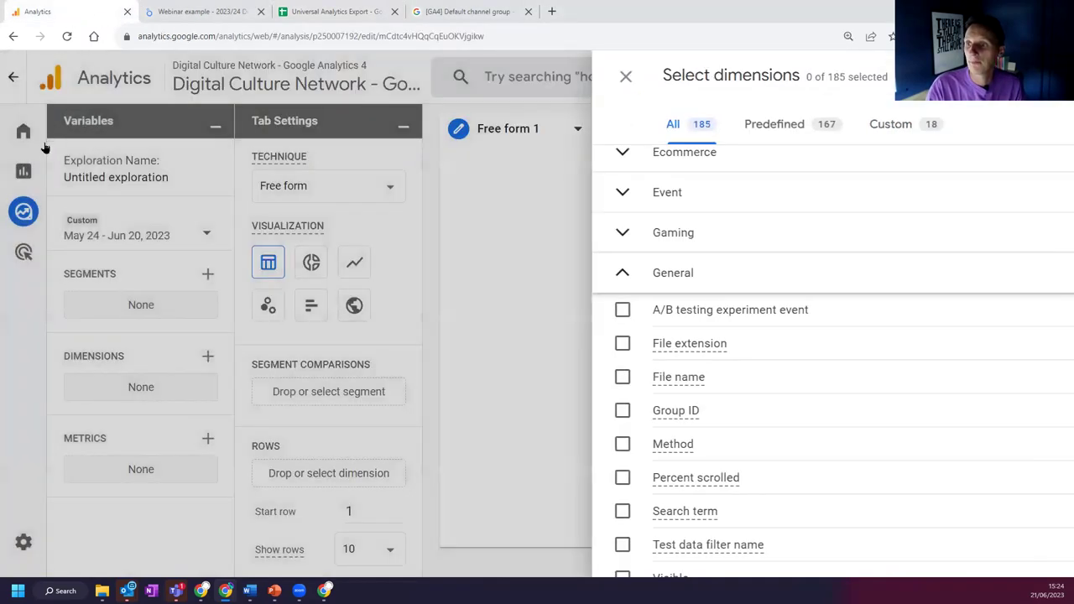
click(25, 224)
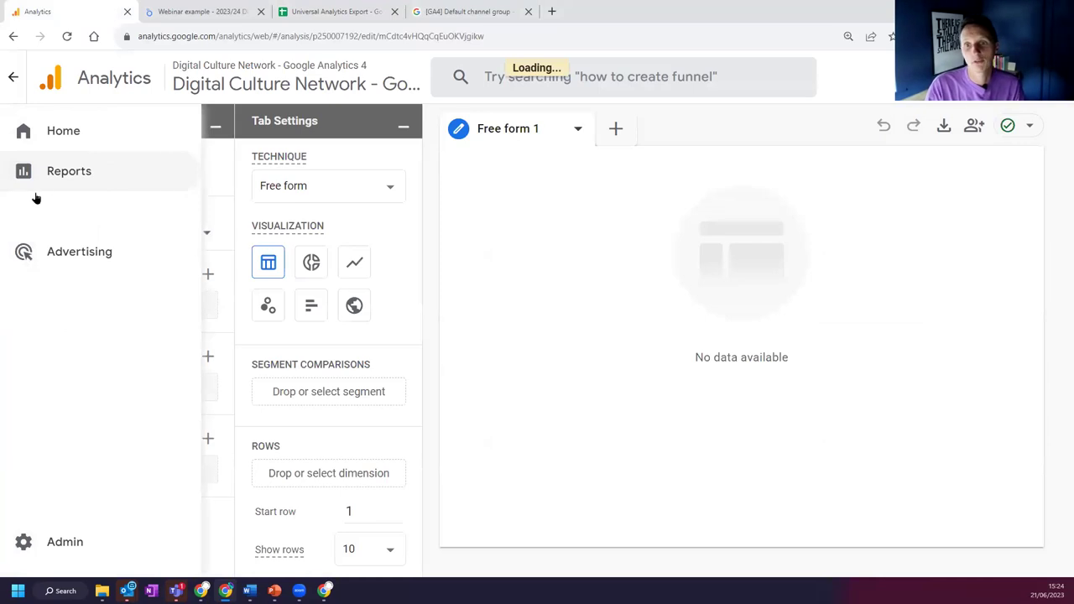
click(63, 206)
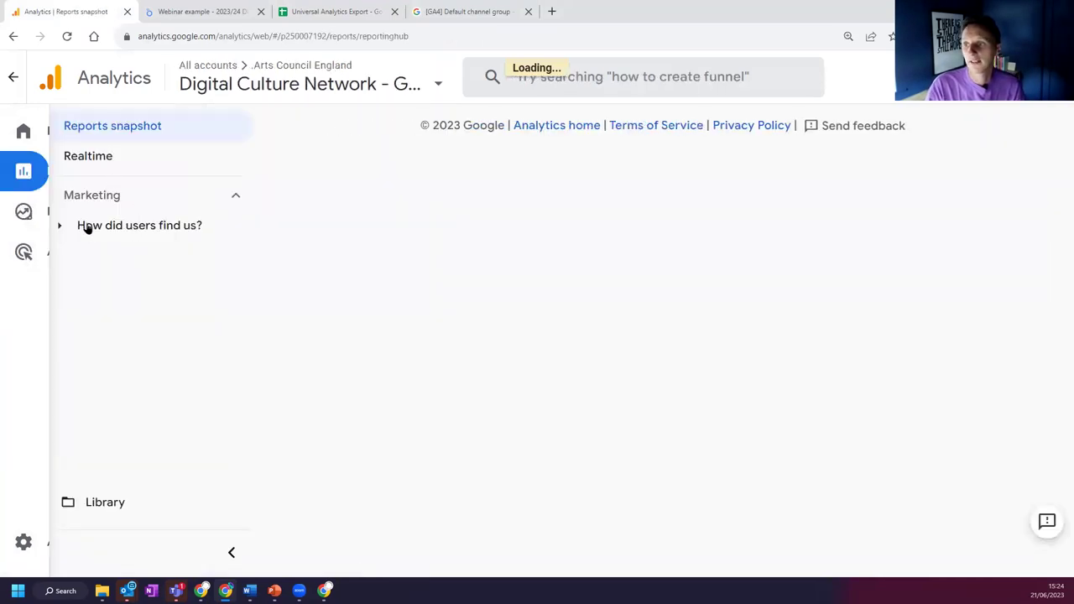
click(62, 228)
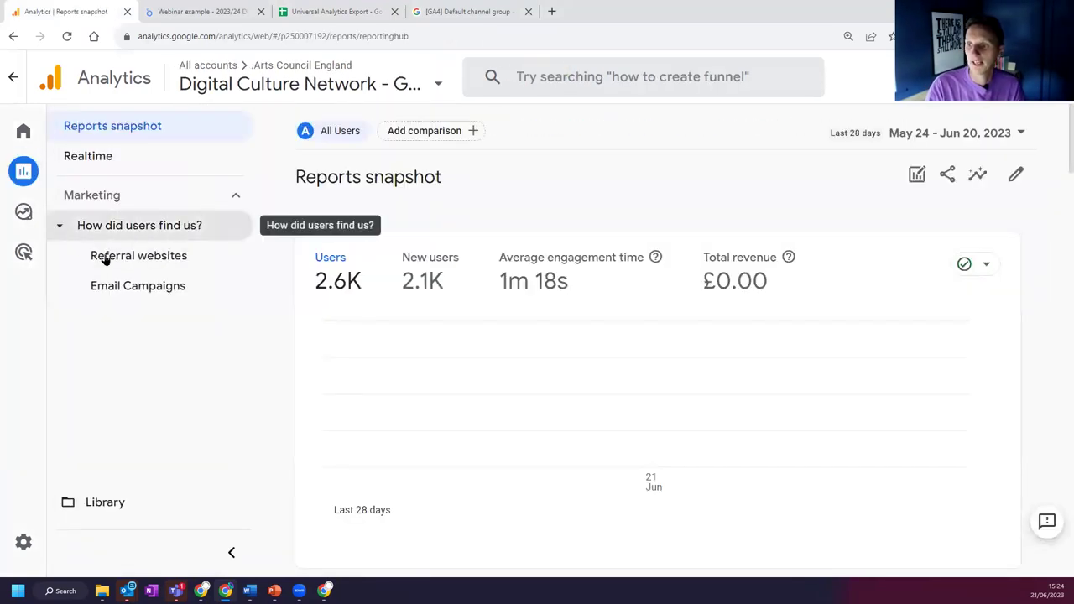
click(79, 508)
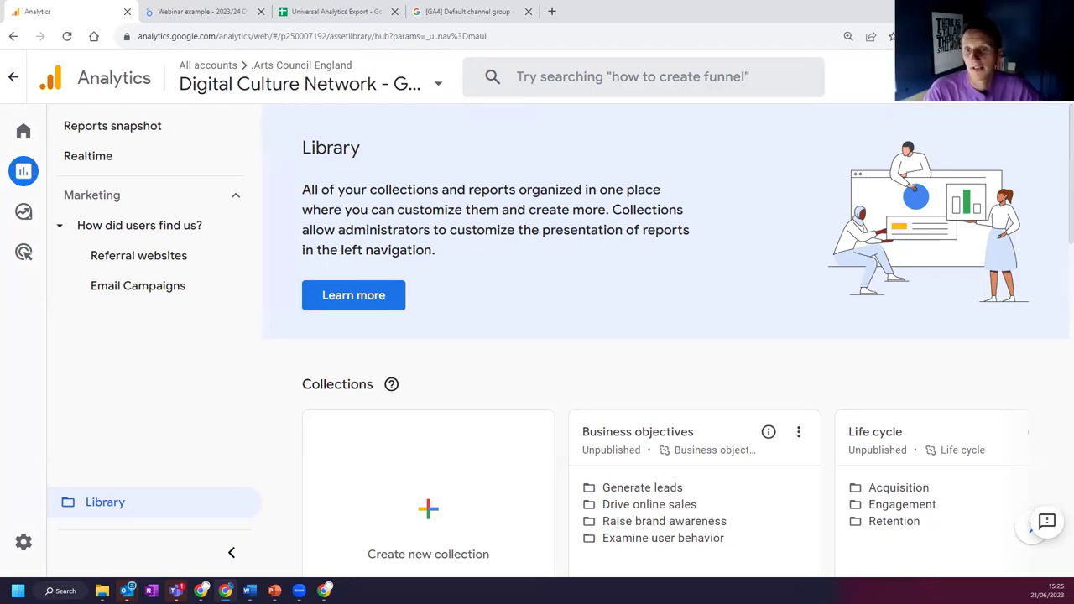
Step: Open the File Downloads exploration last modified at 2:31 PM from the Explorations list
mouse_move(48, 180)
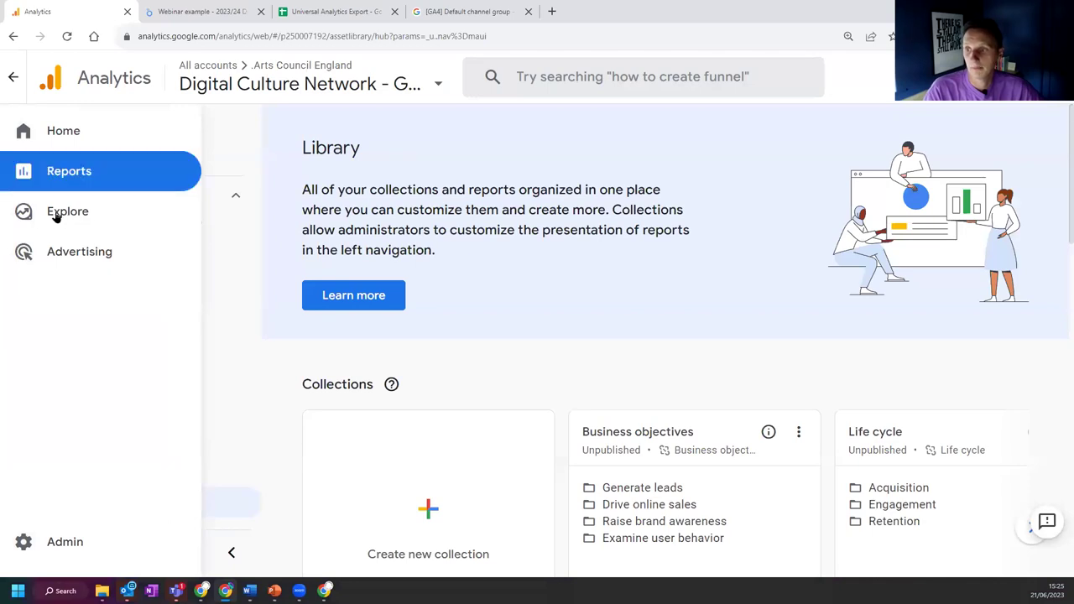
click(56, 217)
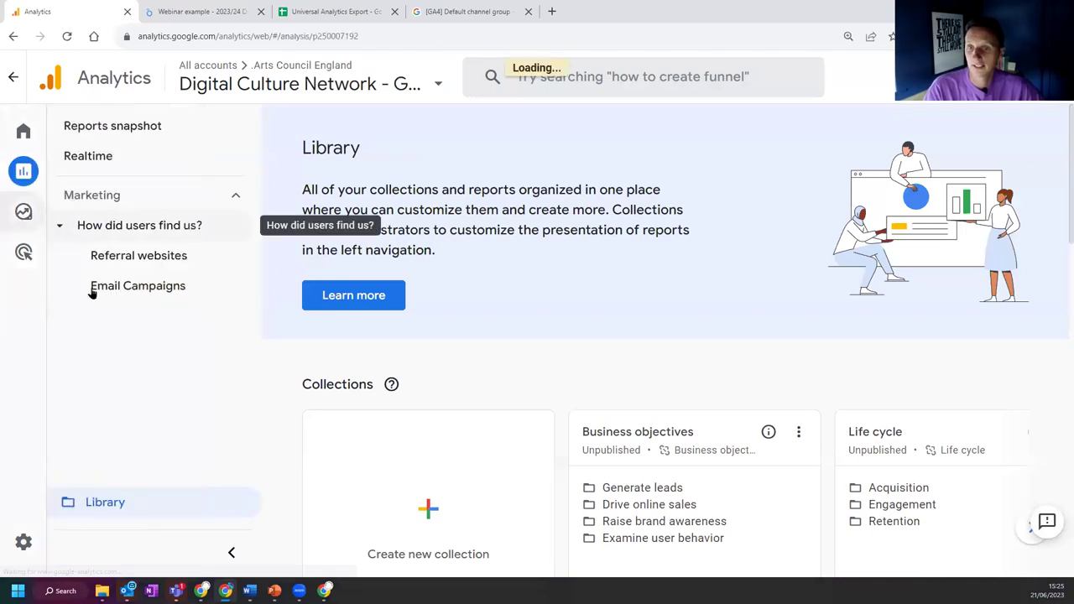
scroll(109, 226, down, 4)
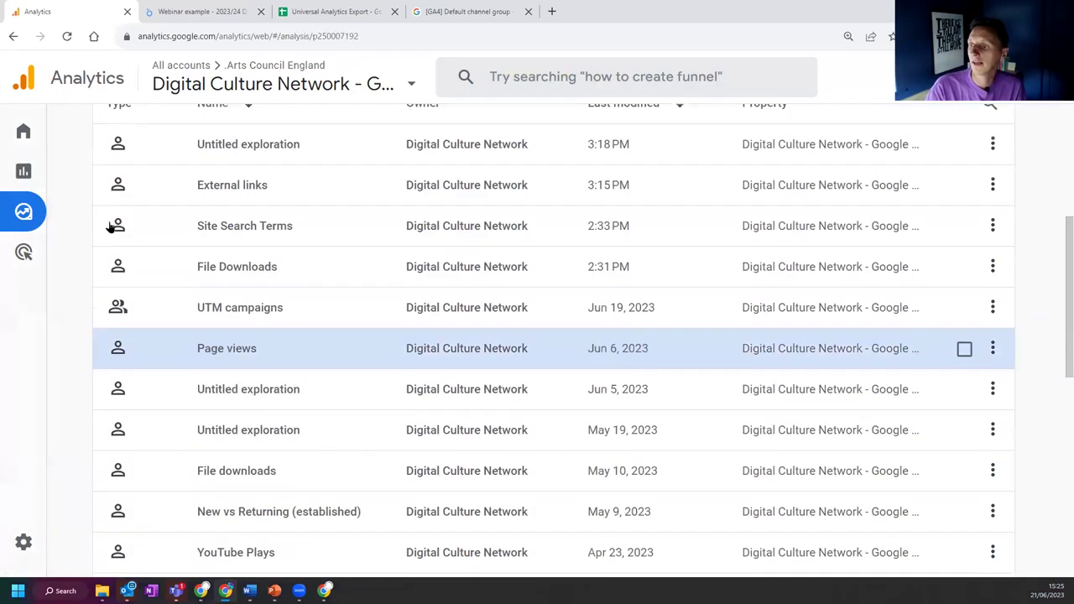
scroll(110, 226, up, 2)
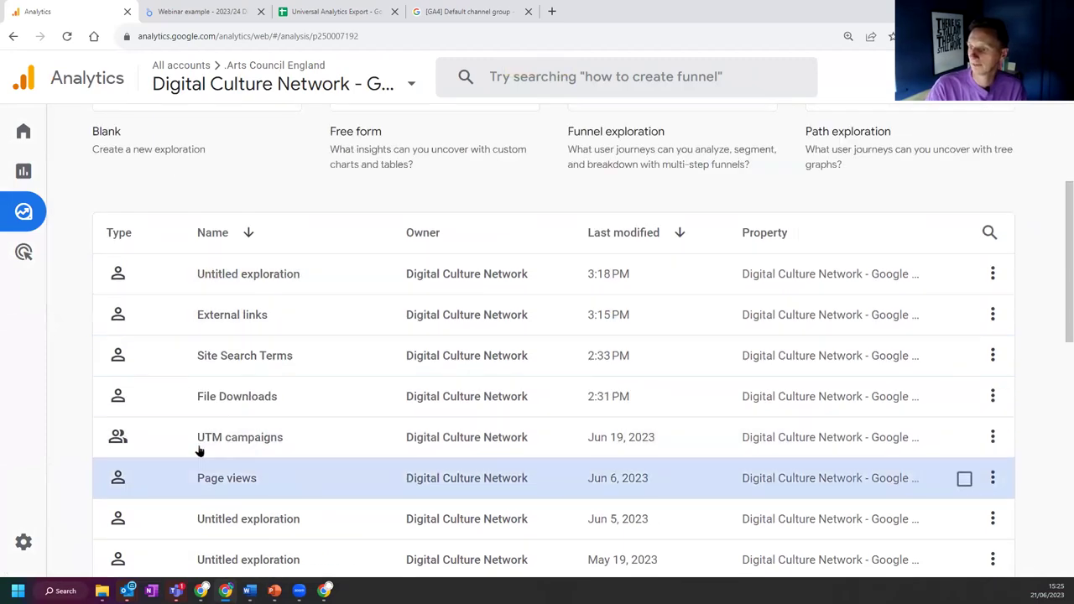
click(237, 396)
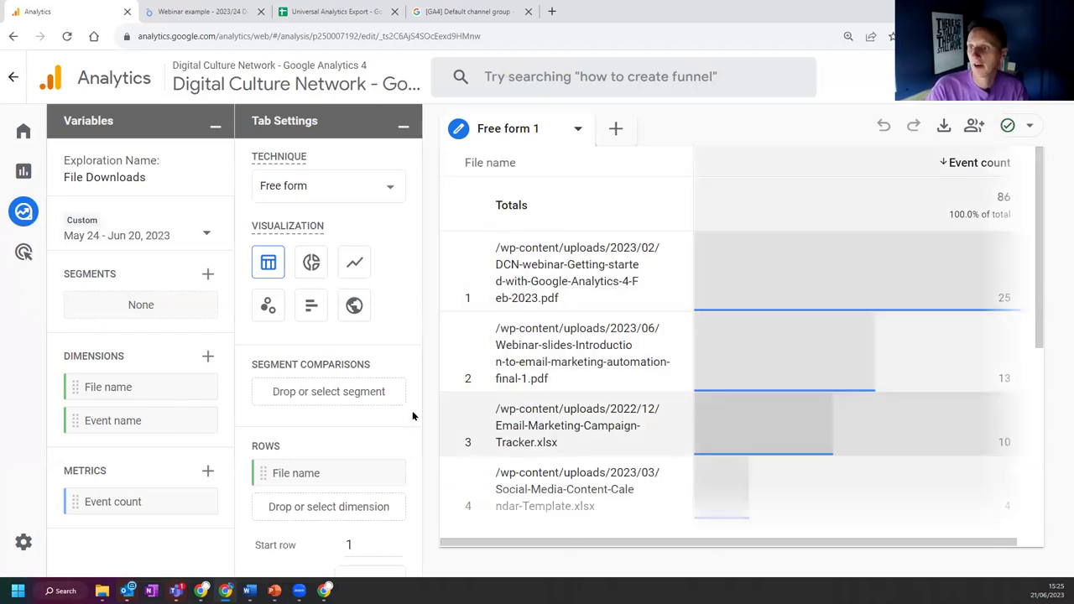
Step: Set the custom date range's start date to Apr 21, 2022 for the File Downloads exploration
click(147, 240)
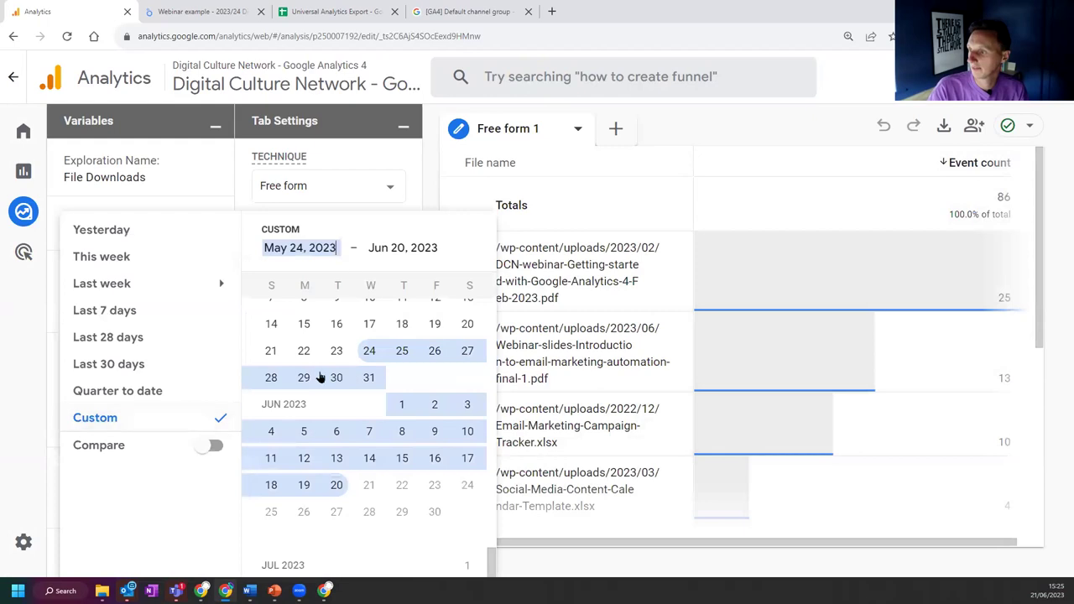
scroll(348, 409, up, 15)
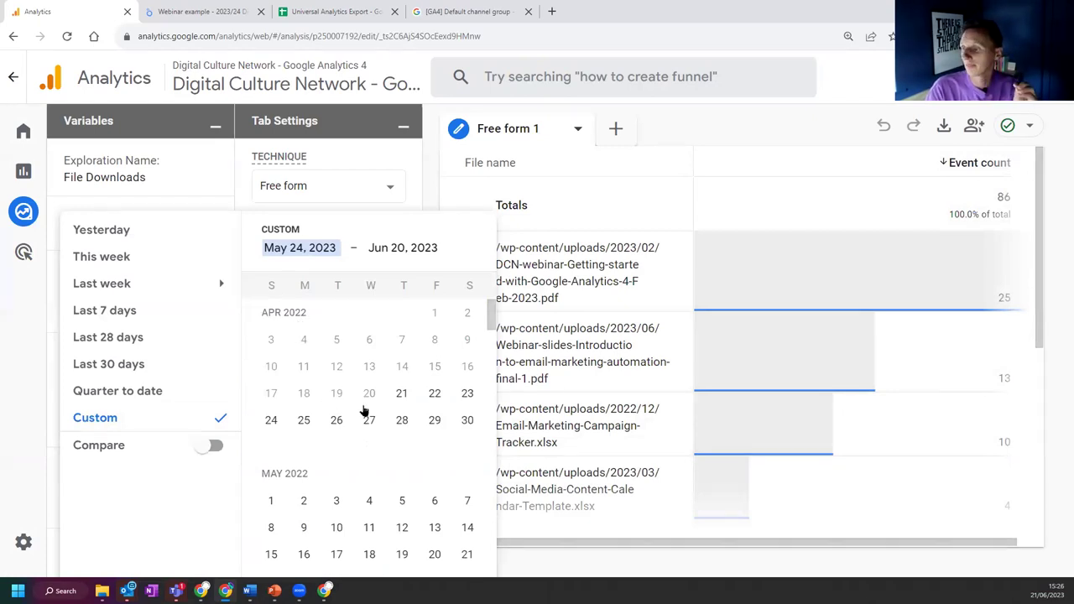
click(402, 394)
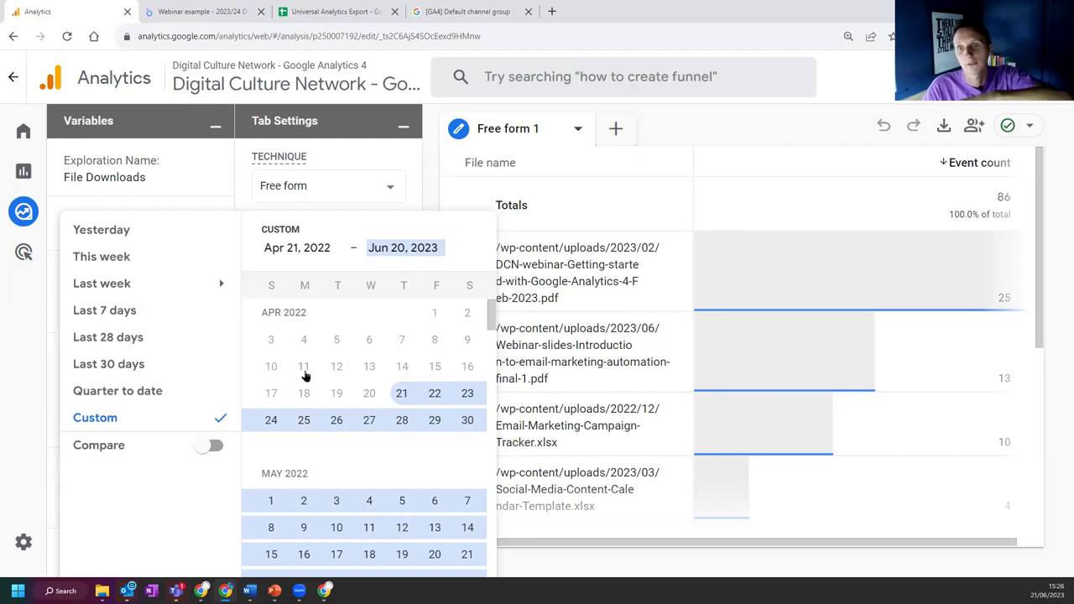
scroll(315, 357, down, 2)
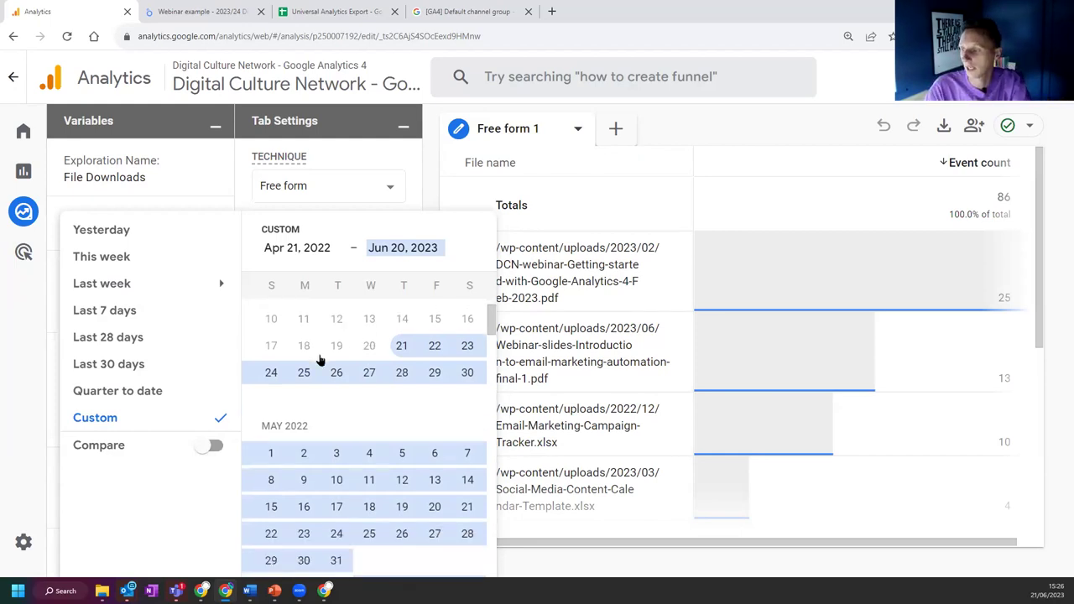